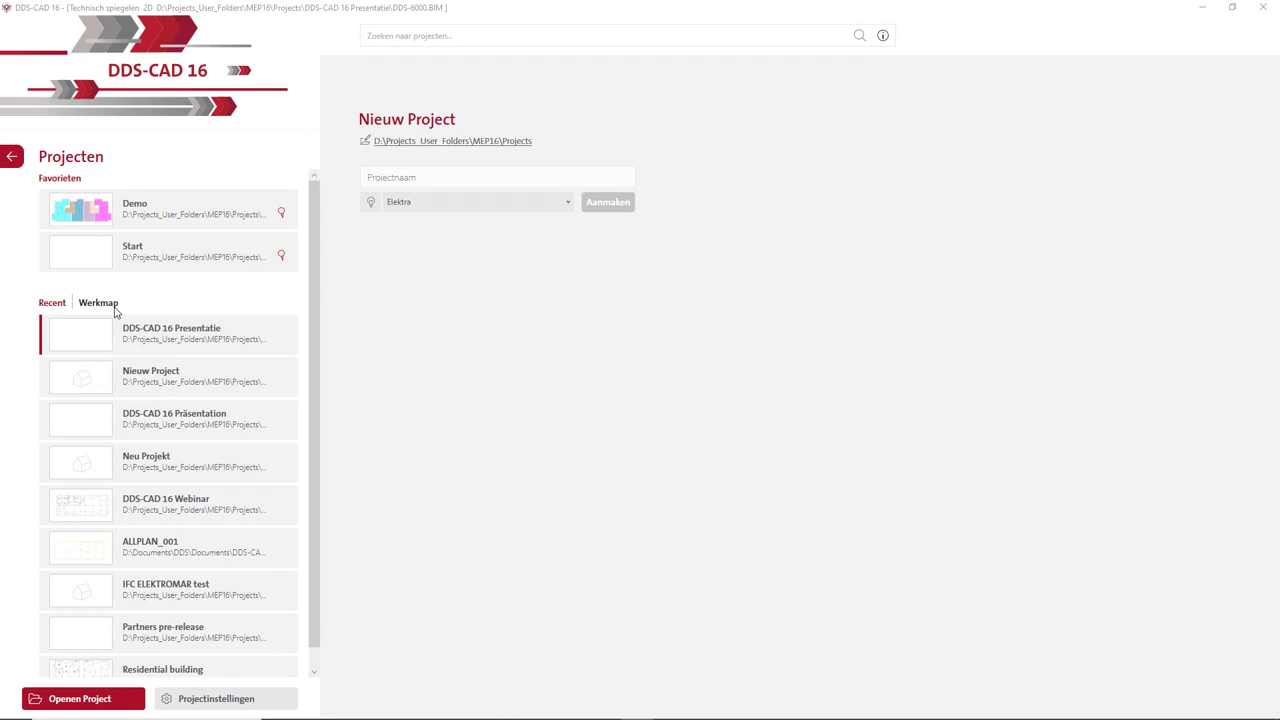
List the working-folder projects on the start screen, leaving the new-project folder unchanged.
{"action": "left_click", "coordinate": [112, 305]}
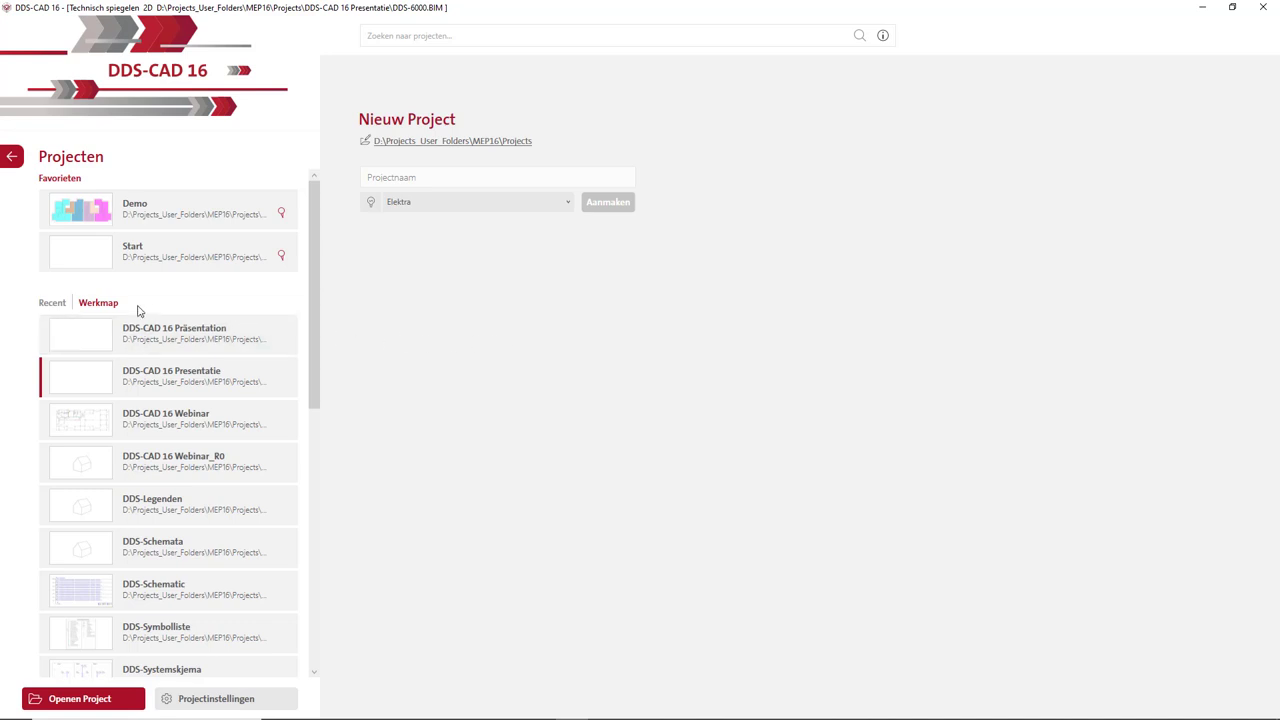
{"action": "left_click", "coordinate": [58, 309]}
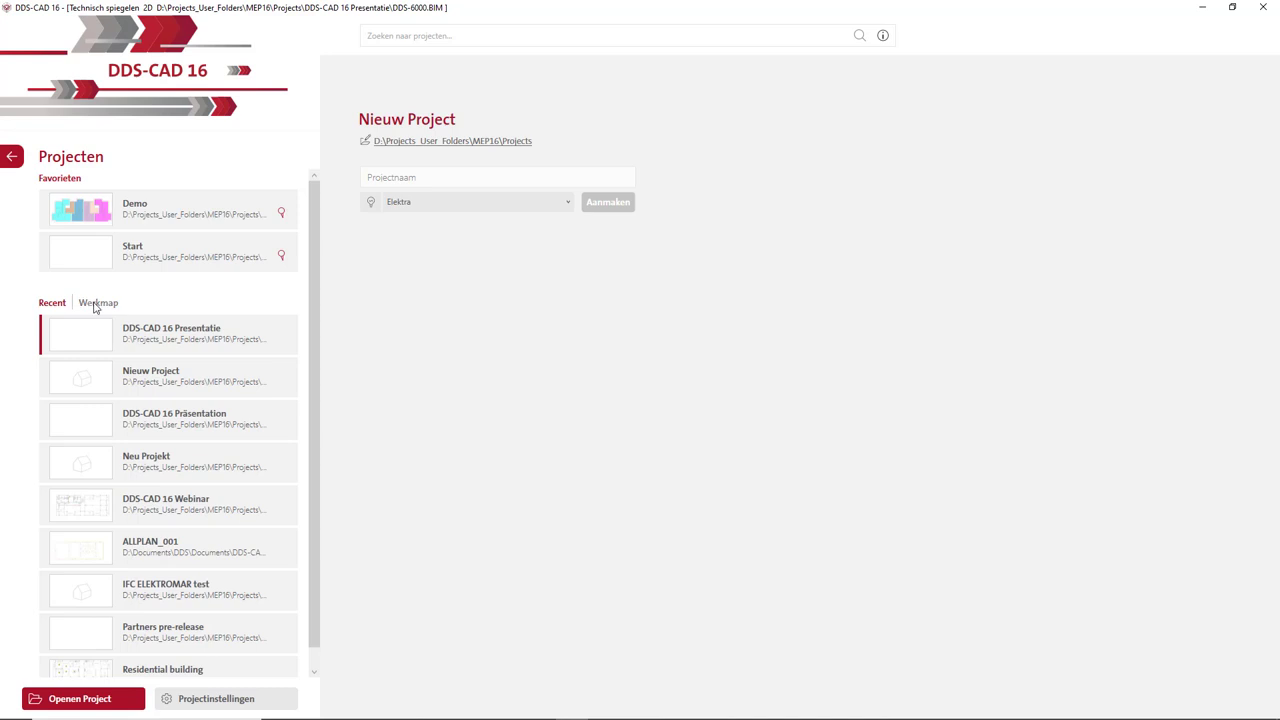
{"action": "left_click", "coordinate": [95, 308]}
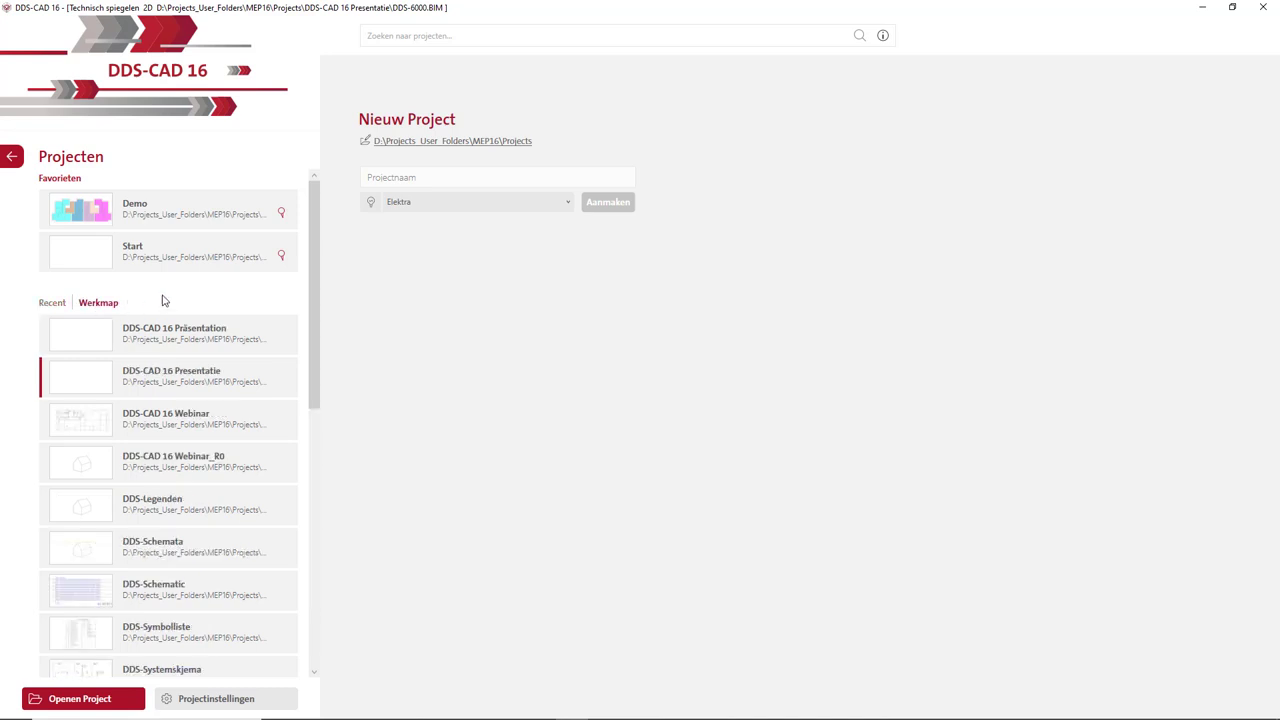
{"action": "left_click", "coordinate": [488, 143]}
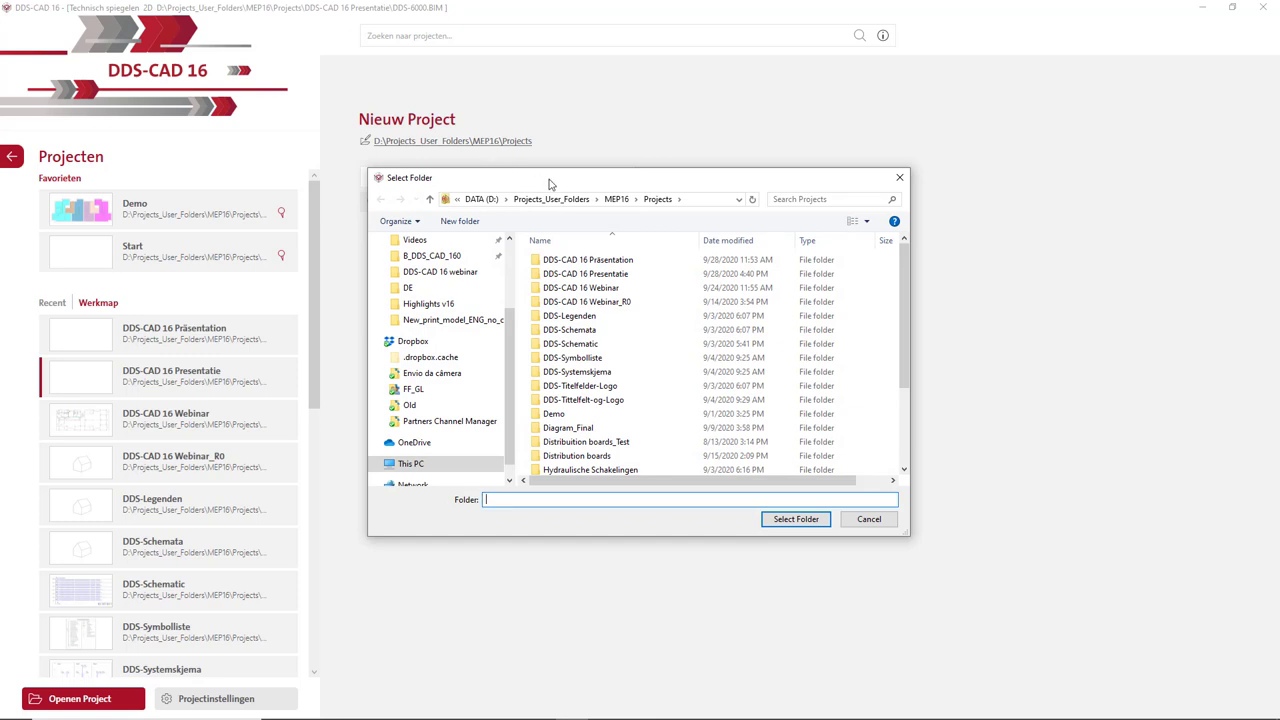
{"action": "left_click", "coordinate": [899, 179]}
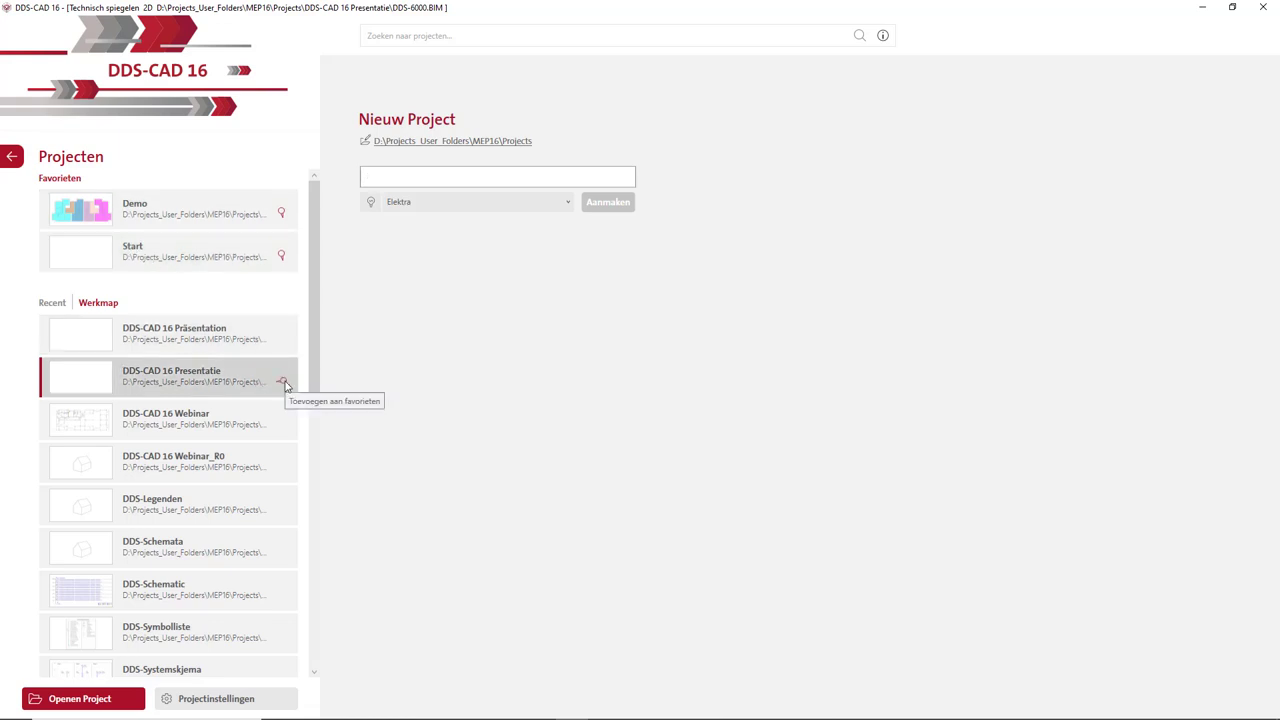
Add DDS-CAD 16 Presentatie to Favorieten and move it below Demo.
{"action": "scroll", "coordinate": [285, 383], "scroll_direction": "down", "scroll_amount": 3}
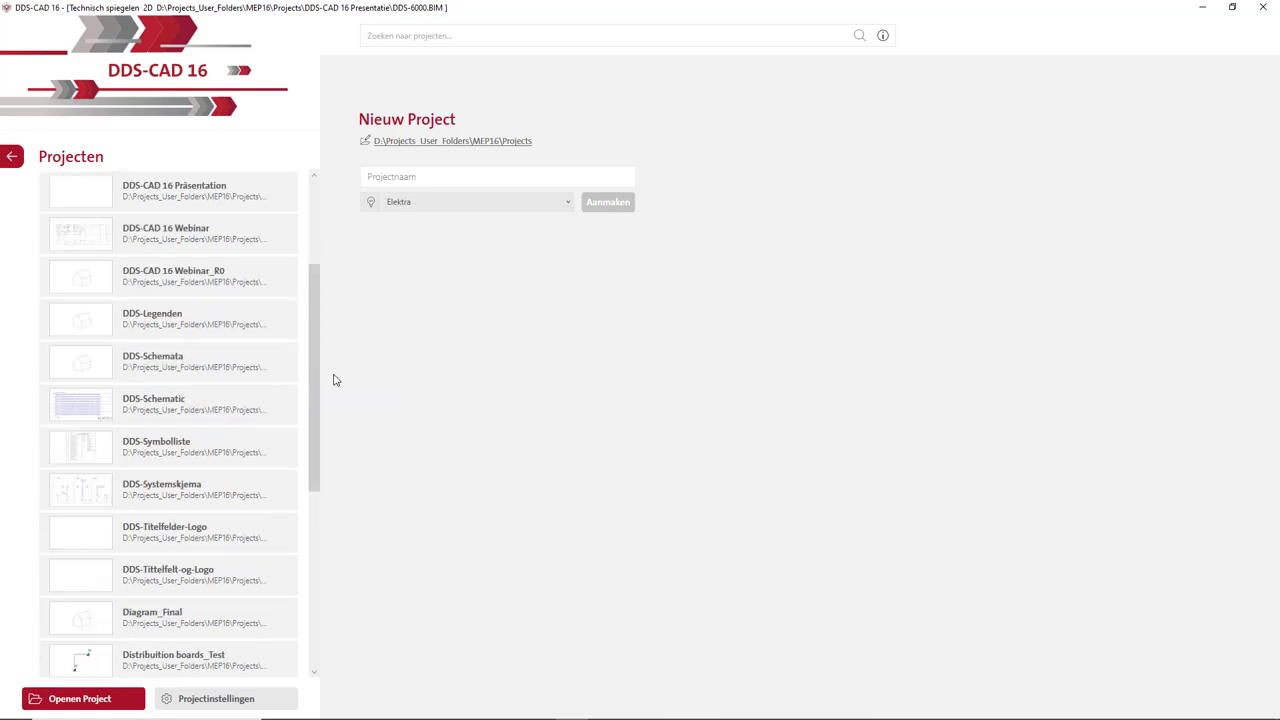
{"action": "left_click_drag", "start_coordinate": [314, 380], "coordinate": [314, 286]}
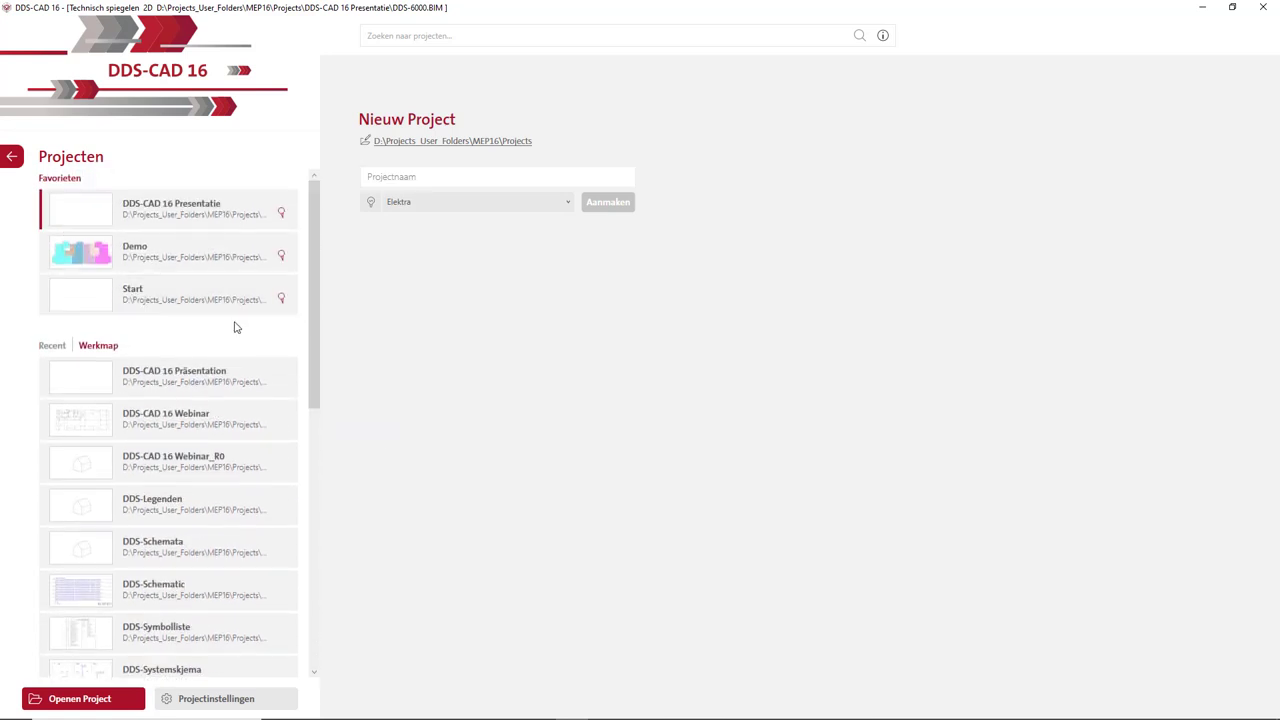
{"action": "left_click_drag", "start_coordinate": [45, 212], "coordinate": [53, 268]}
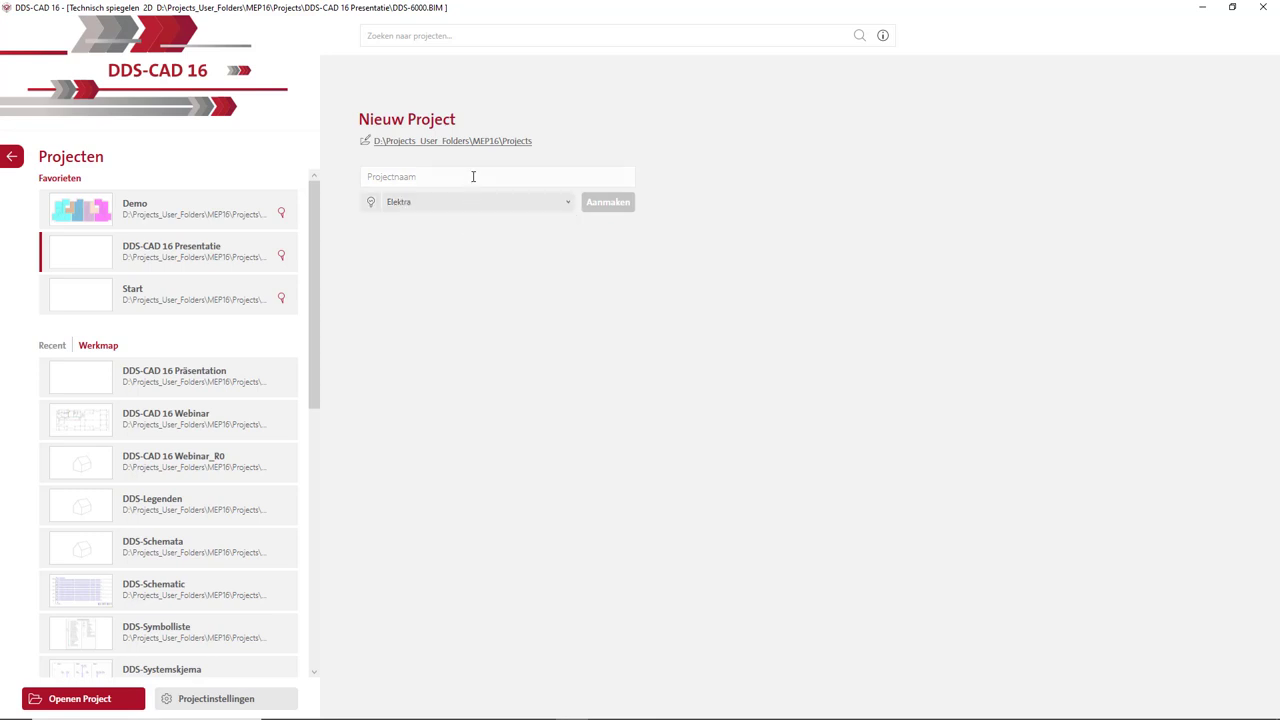
Create a new Elektra project named 'Nieuw Project 01'.
{"action": "left_click", "coordinate": [473, 176]}
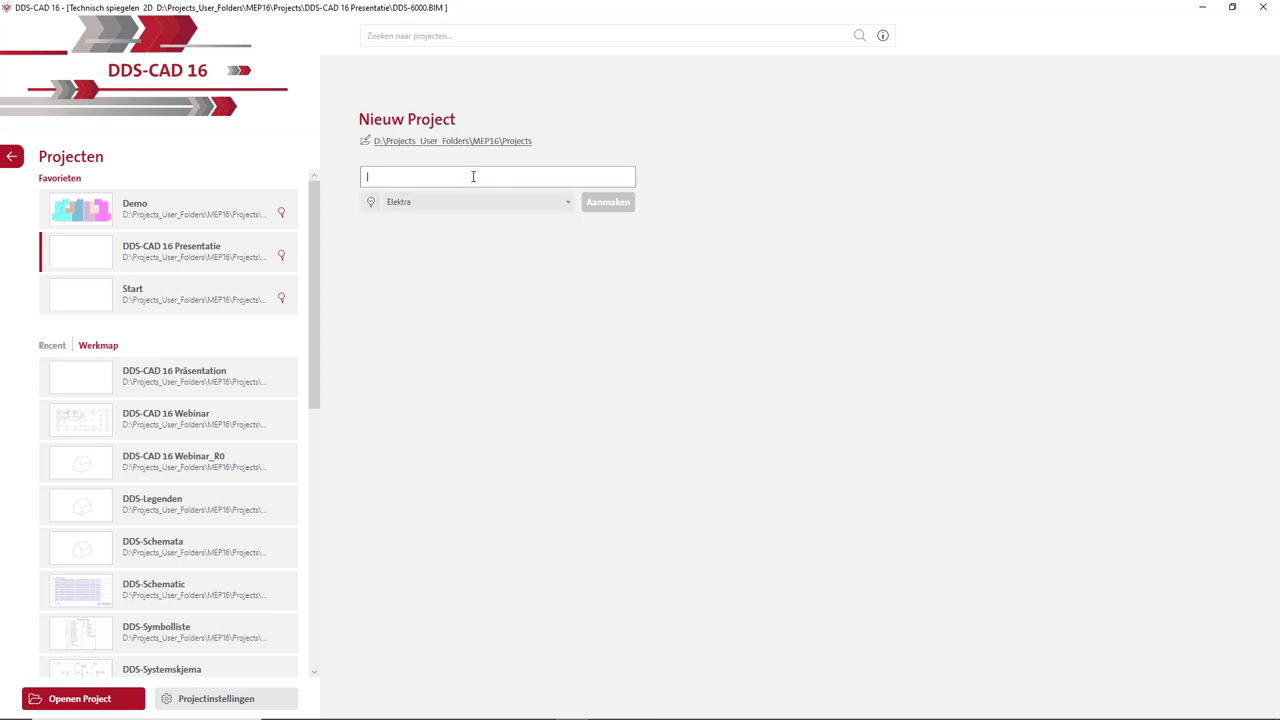
{"action": "type", "text": "Ni"}
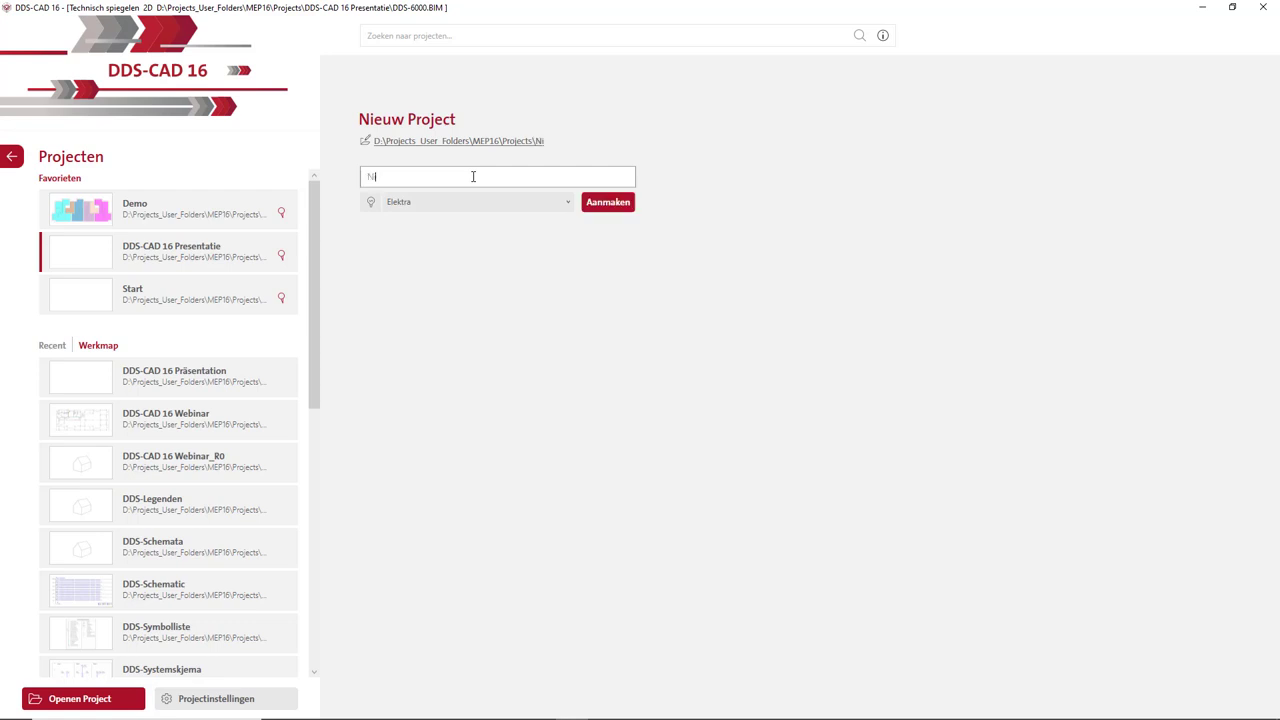
{"action": "type", "text": "u"}
{"action": "key", "text": "BackSpace"}
{"action": "type", "text": "euw"}
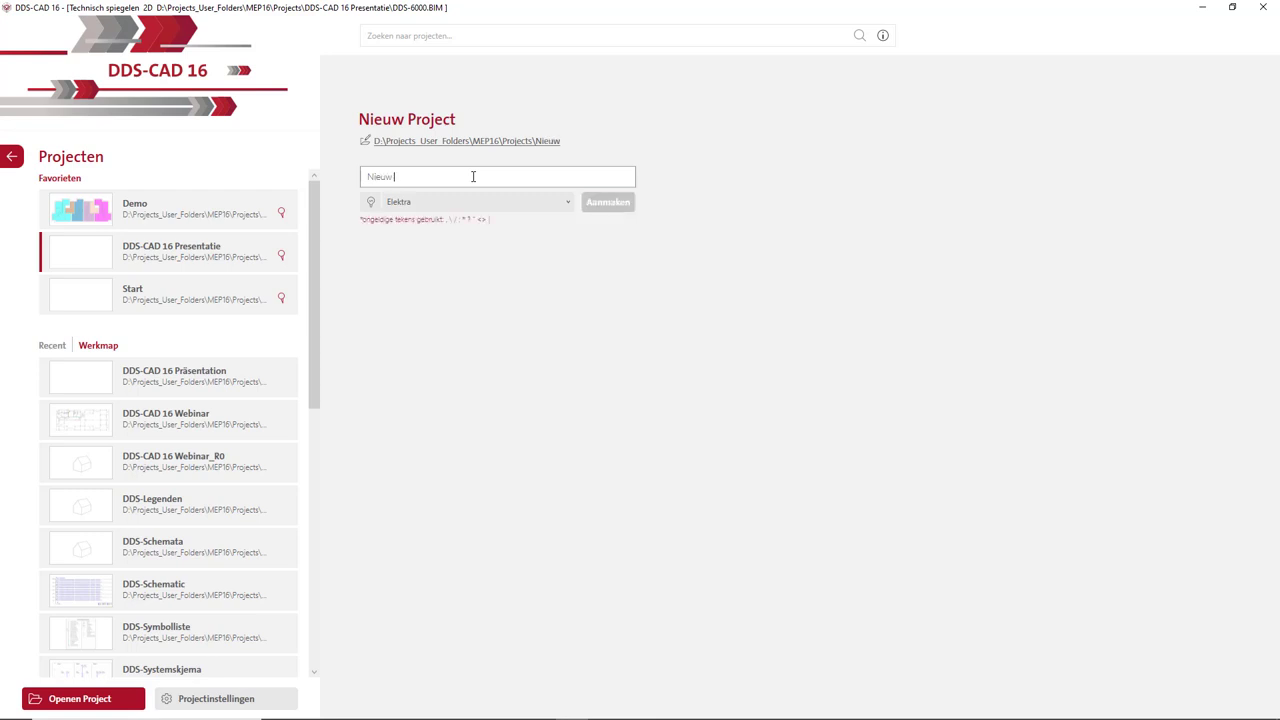
{"action": "type", "text": " Project"}
{"action": "type", "text": " 01"}
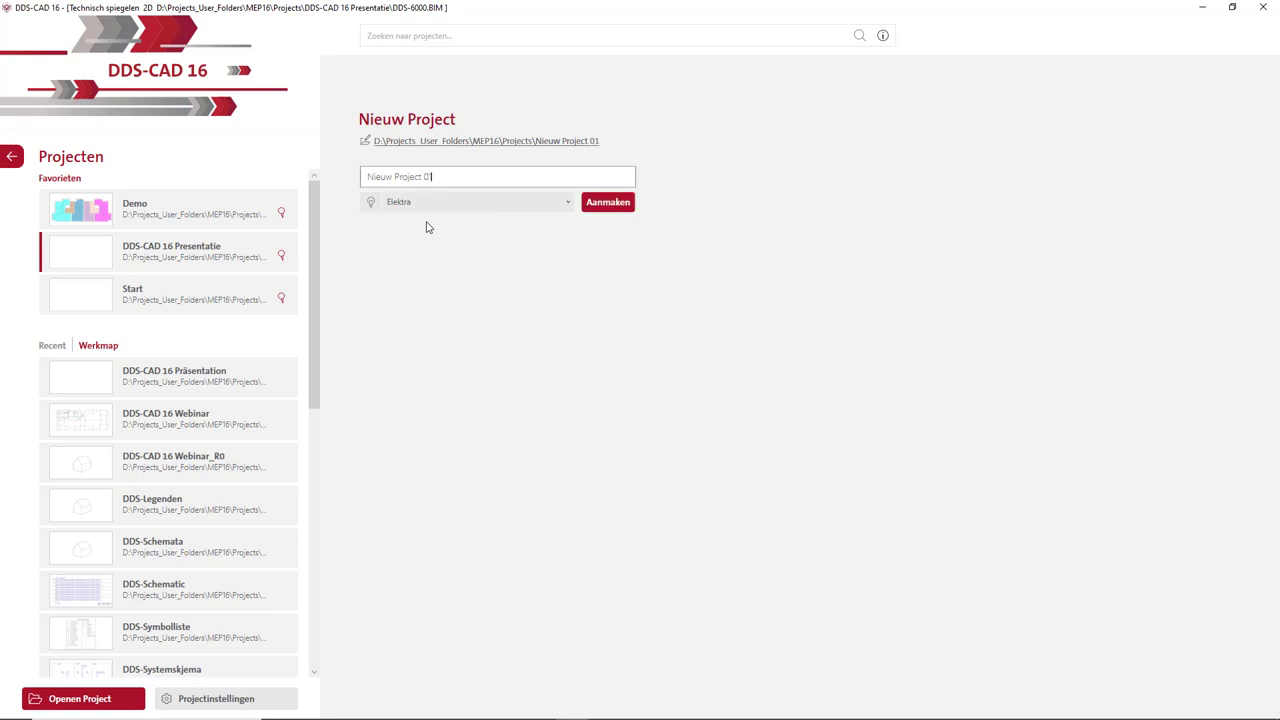
{"action": "left_click", "coordinate": [607, 203]}
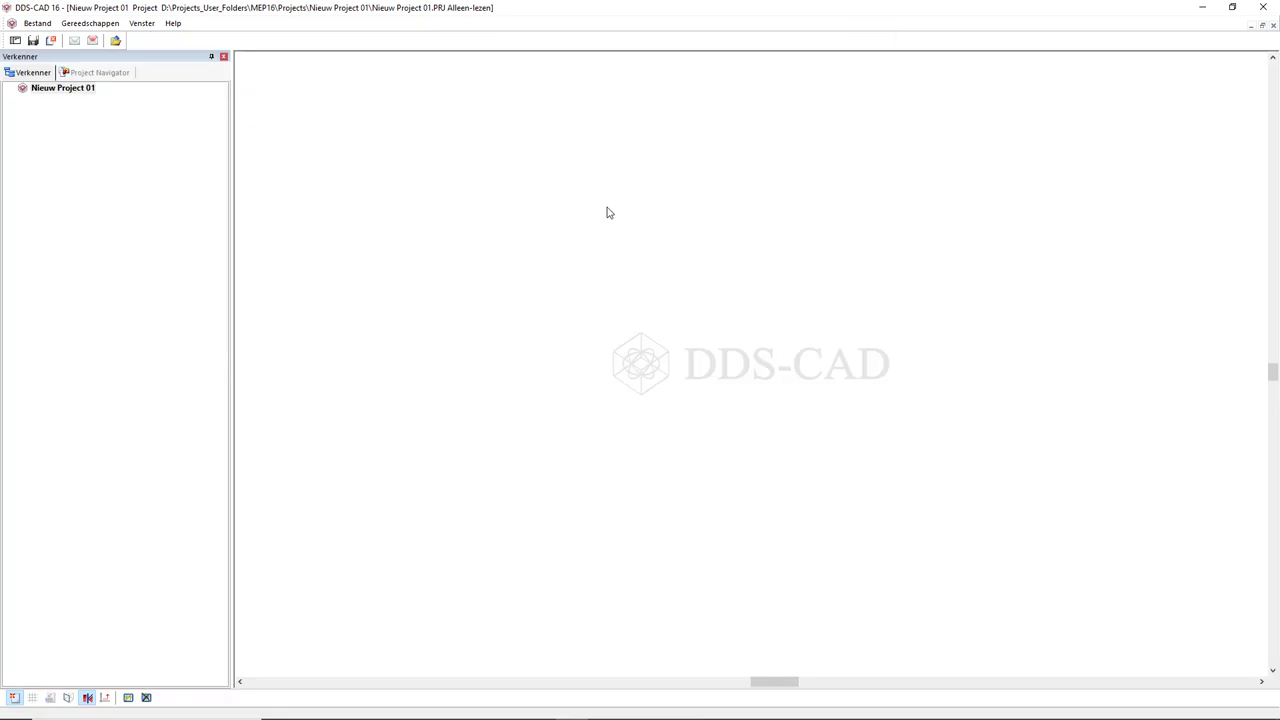
Keep Elektra as active discipline and open the Begane grond - niveau 1 drawing.
{"action": "left_click", "coordinate": [114, 76]}
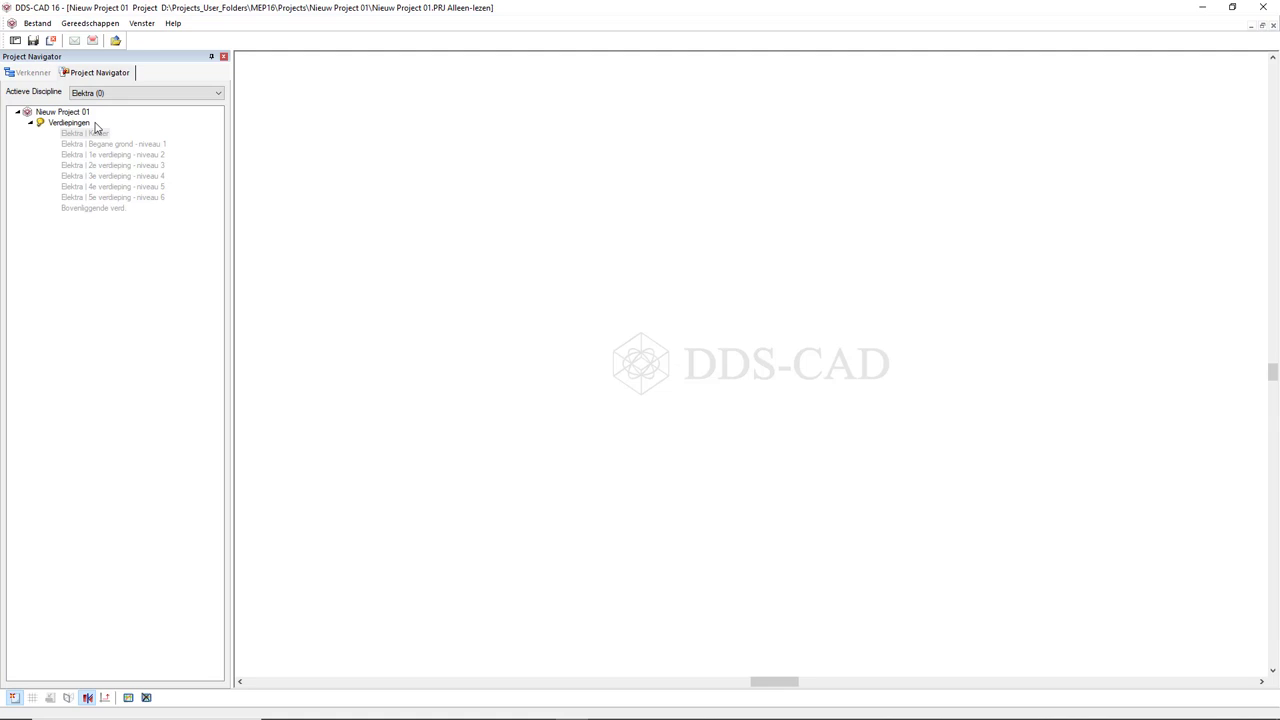
{"action": "left_click", "coordinate": [187, 98]}
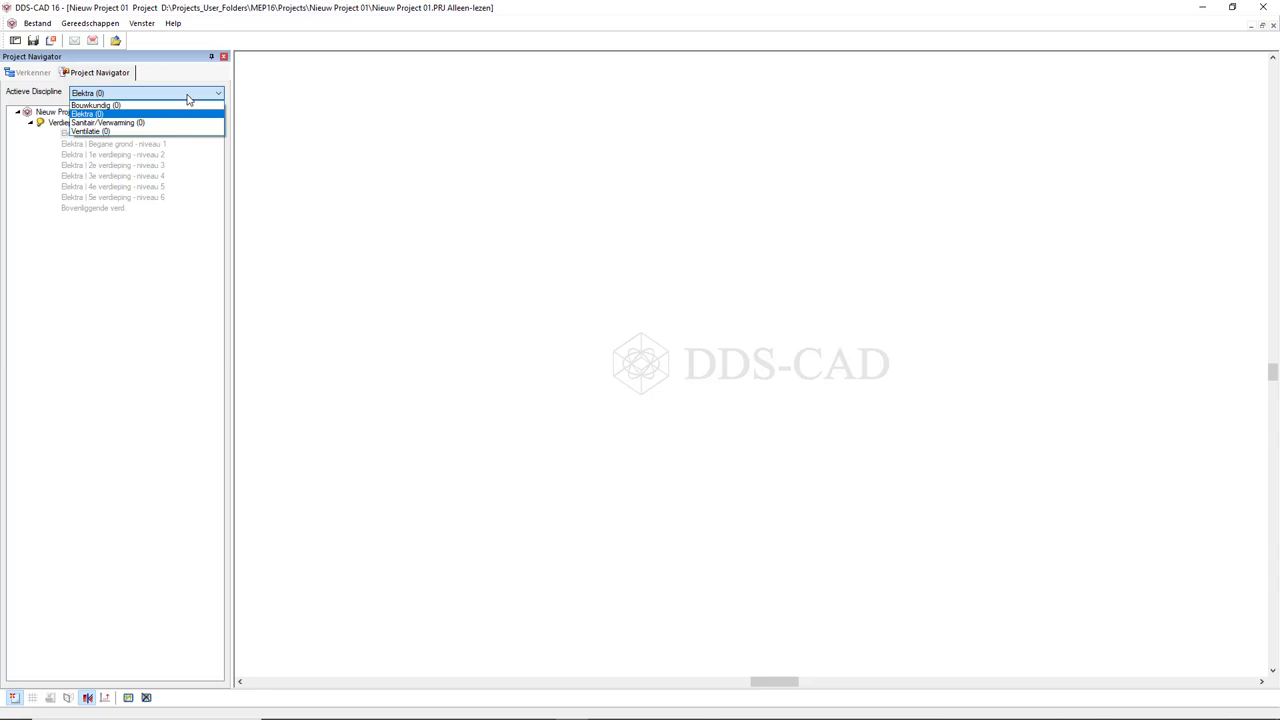
{"action": "left_click", "coordinate": [176, 115]}
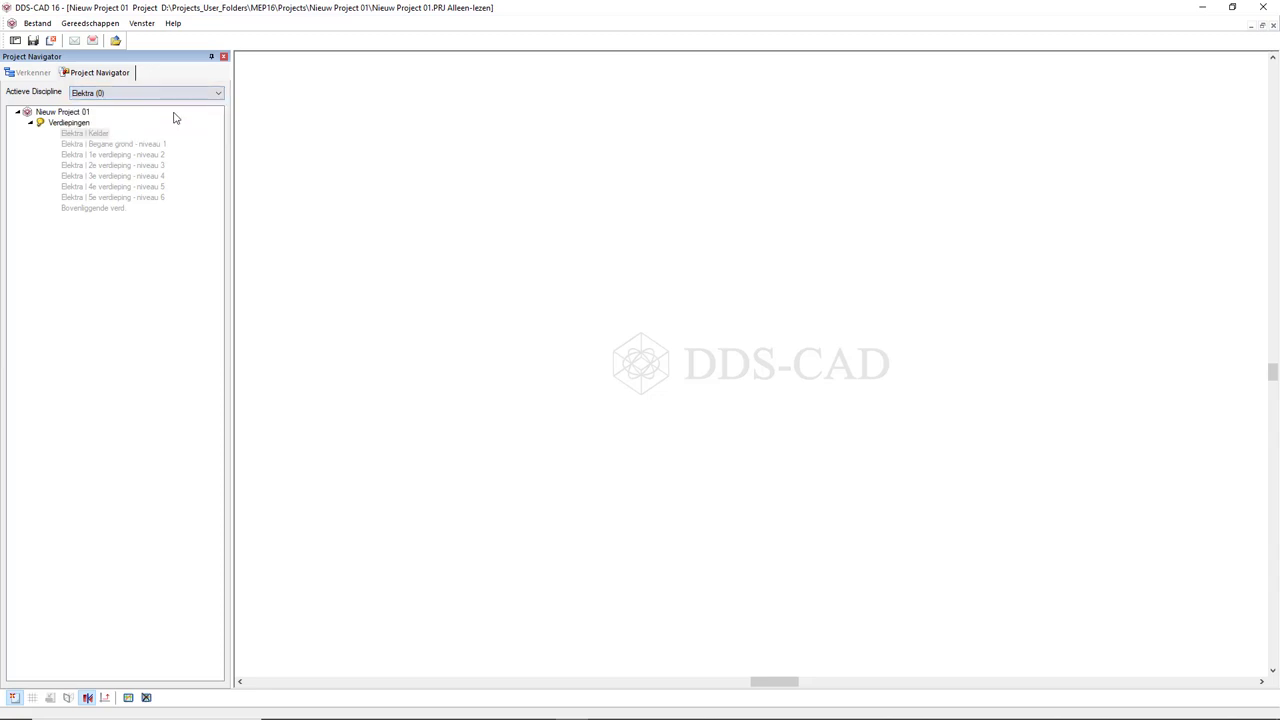
{"action": "double_click", "coordinate": [155, 144]}
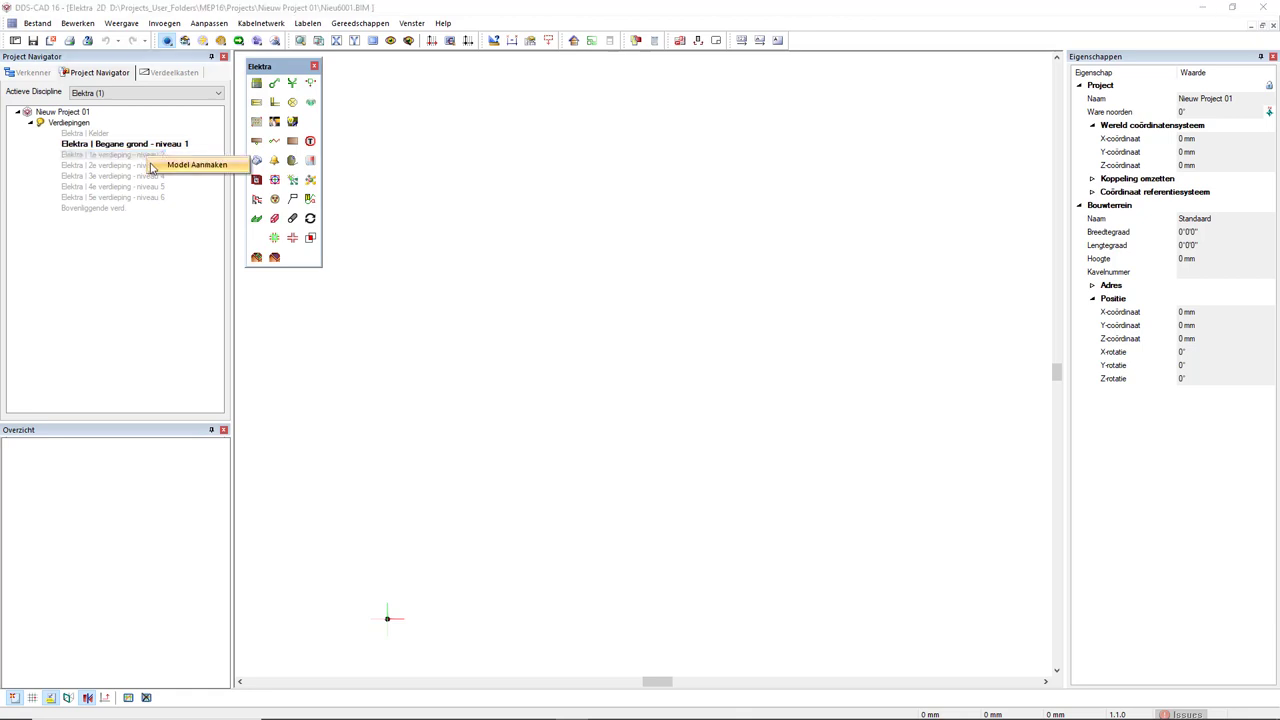
Place seven Inbouw wandcontactdoos enkel sockets on the 1e verdieping - niveau 2 plan.
{"action": "double_click", "coordinate": [150, 160]}
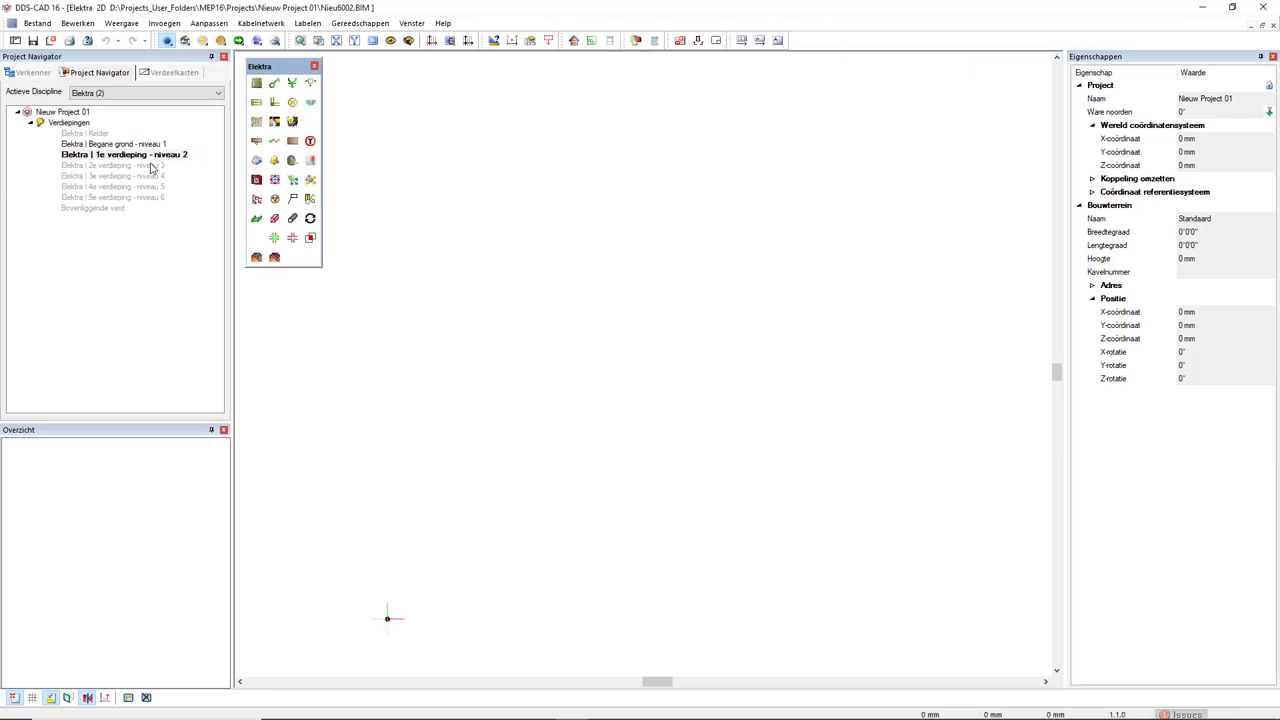
{"action": "left_click", "coordinate": [292, 84]}
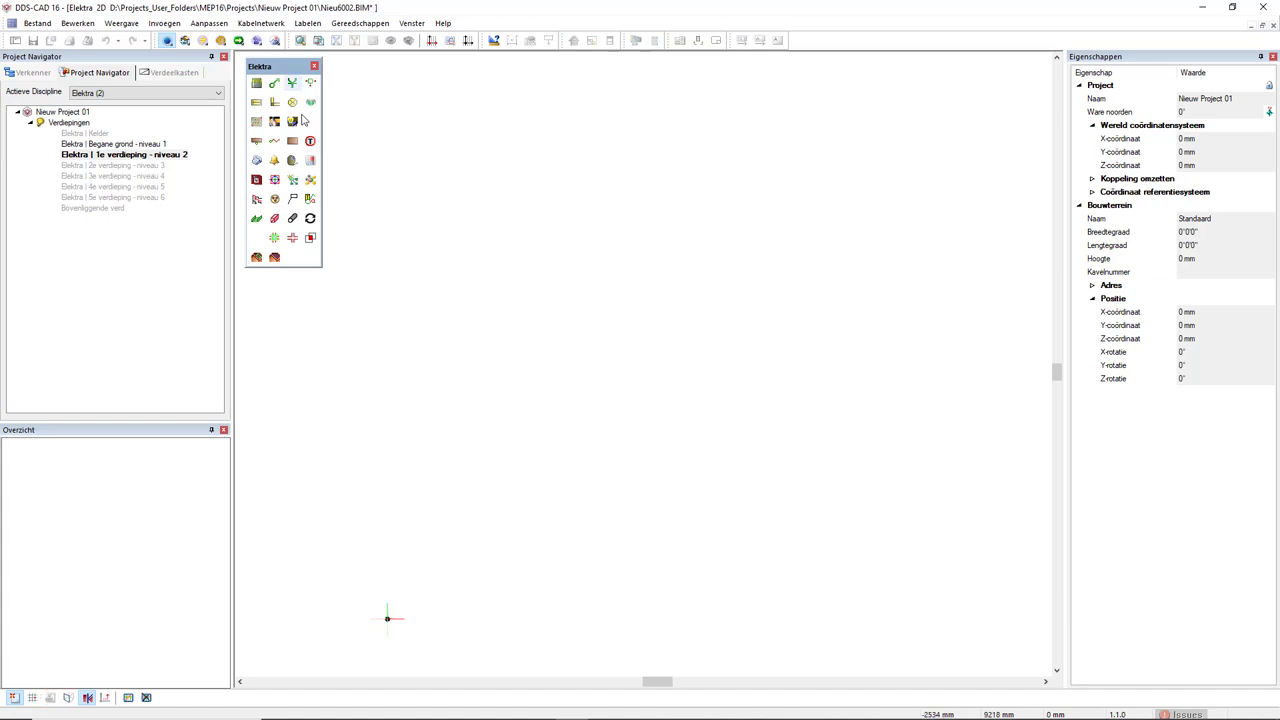
{"action": "left_click", "coordinate": [913, 152]}
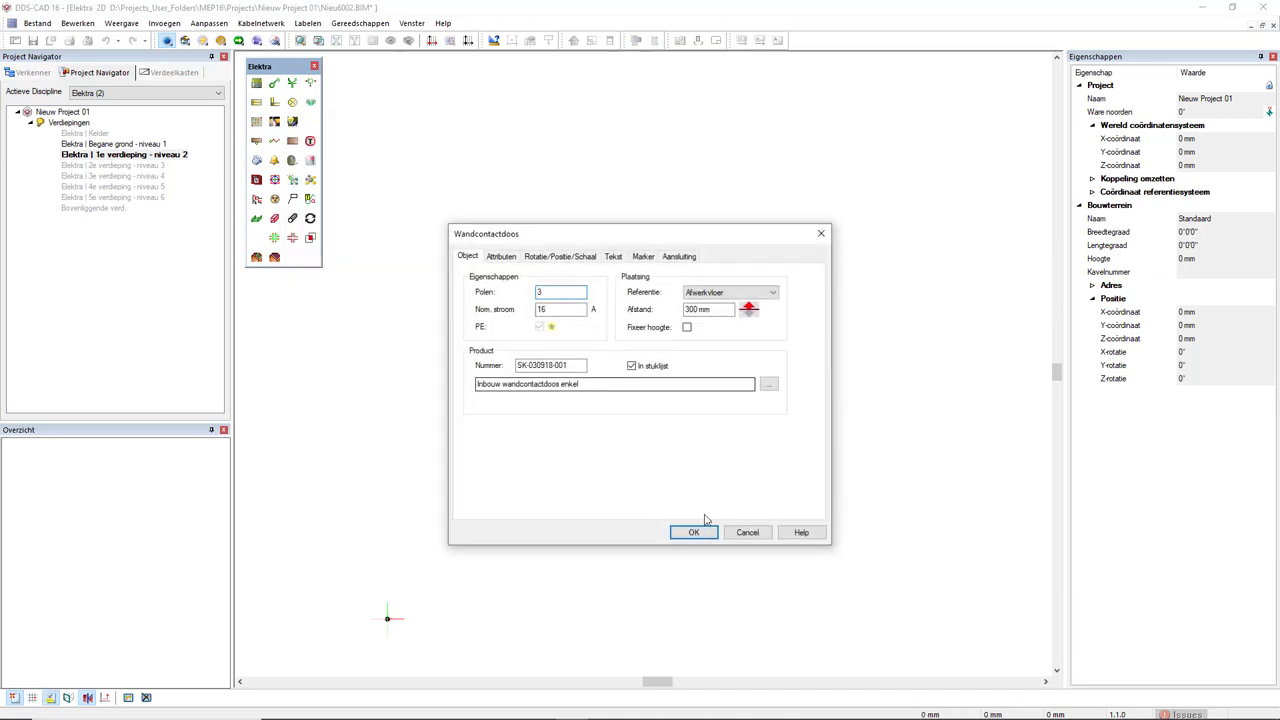
{"action": "left_click", "coordinate": [691, 531]}
{"action": "left_click", "coordinate": [508, 494]}
{"action": "left_click", "coordinate": [614, 434]}
{"action": "left_click", "coordinate": [651, 485]}
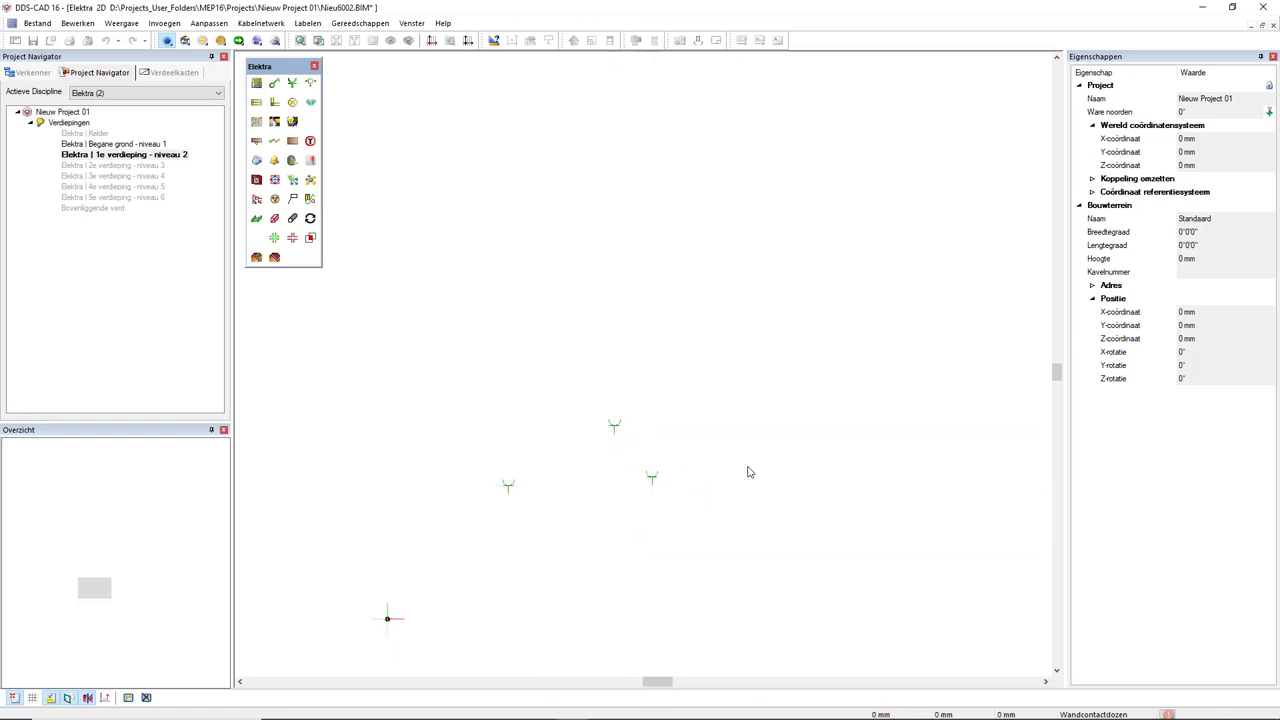
{"action": "left_click", "coordinate": [774, 448]}
{"action": "left_click", "coordinate": [738, 531]}
{"action": "left_click", "coordinate": [656, 584]}
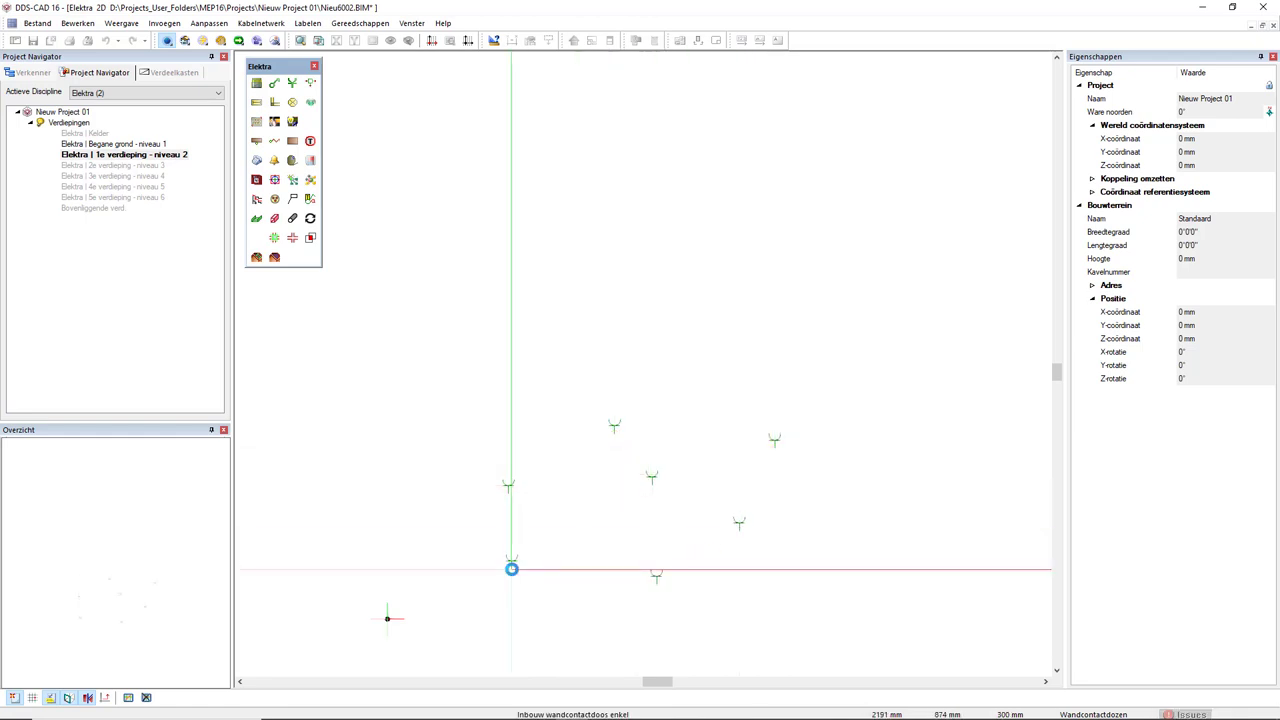
{"action": "left_click", "coordinate": [511, 569]}
{"action": "key", "text": "Escape"}
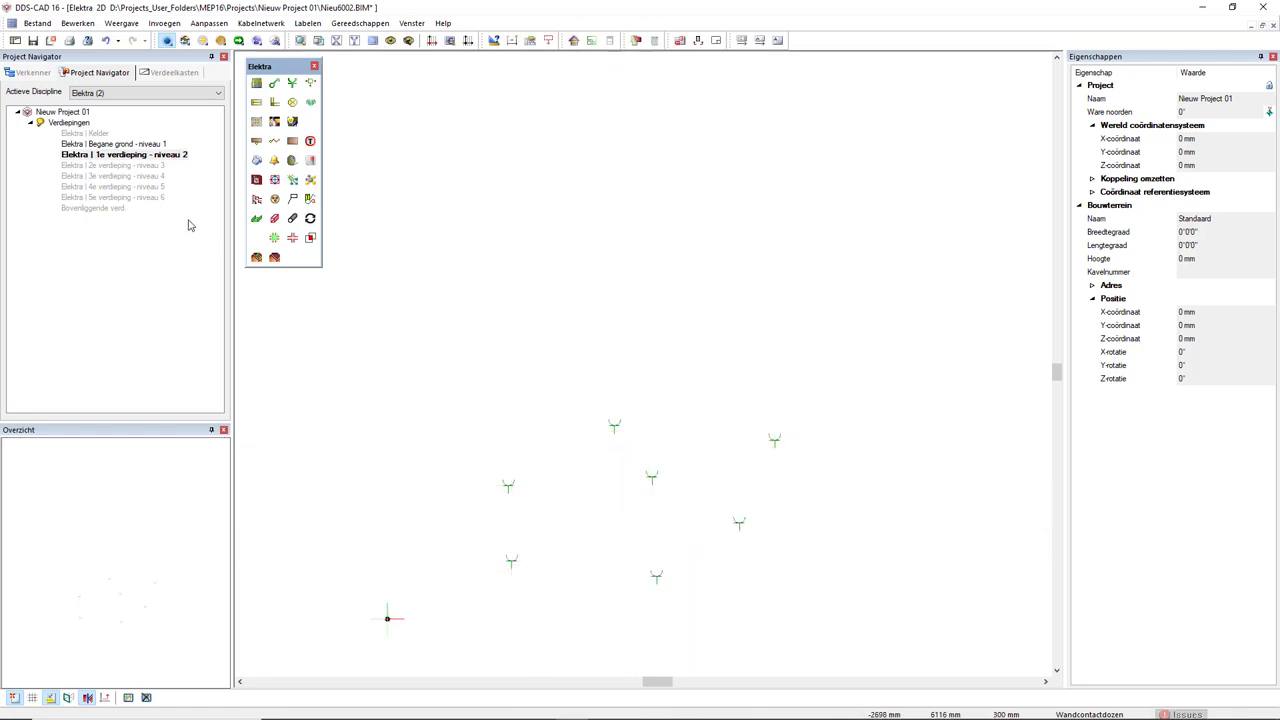
Duplicate the 1e verdieping level to the floor below, overwriting it, then reopen 1e verdieping.
{"action": "right_click", "coordinate": [138, 161]}
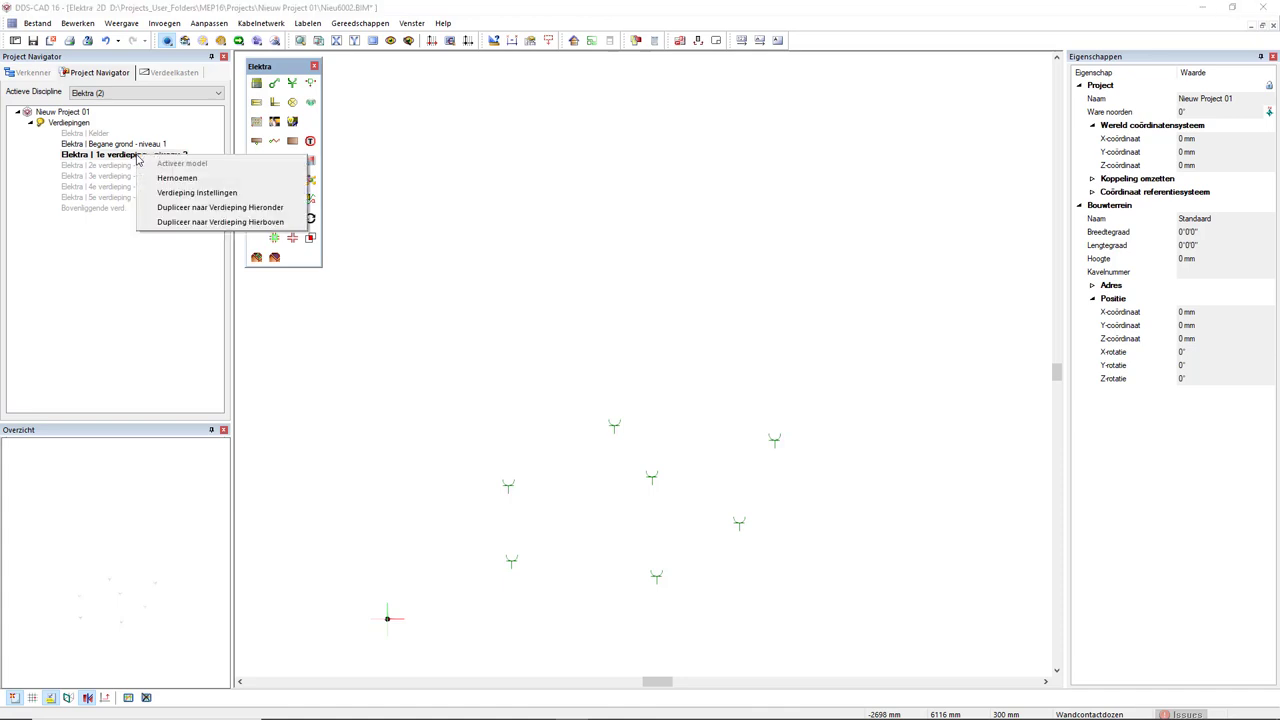
{"action": "left_click", "coordinate": [165, 207]}
{"action": "left_click", "coordinate": [692, 395]}
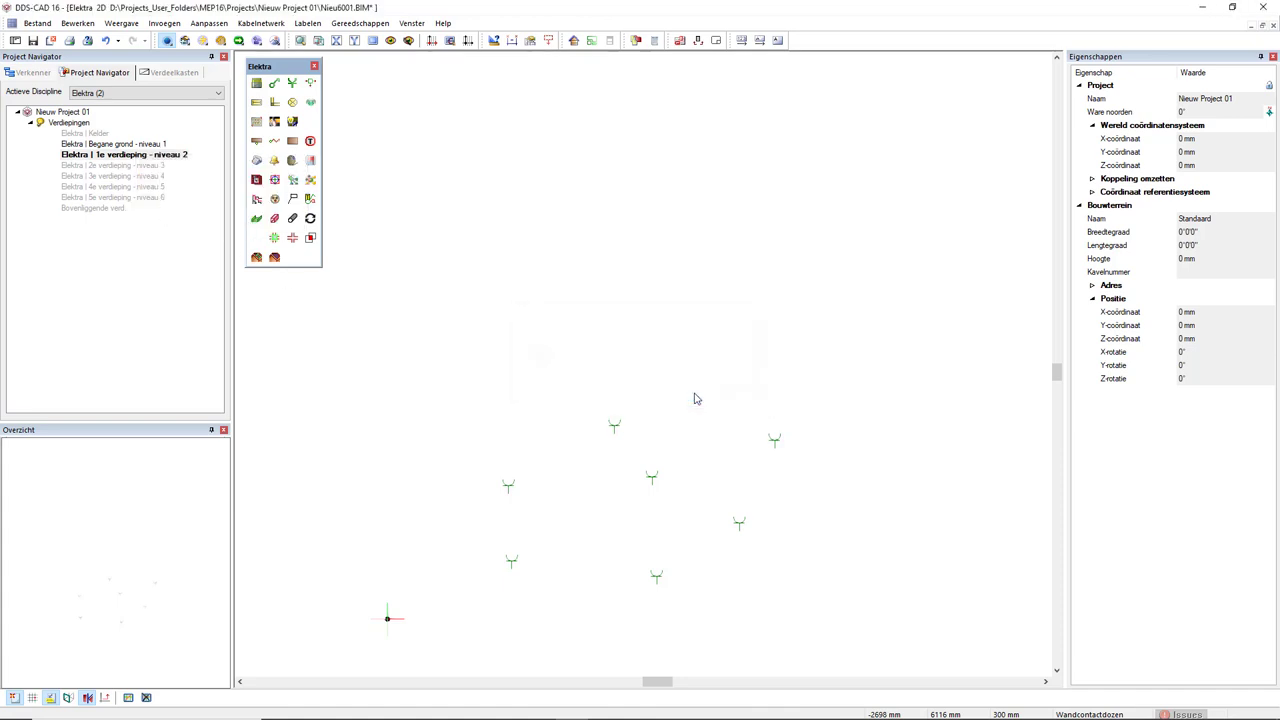
{"action": "left_click", "coordinate": [148, 156]}
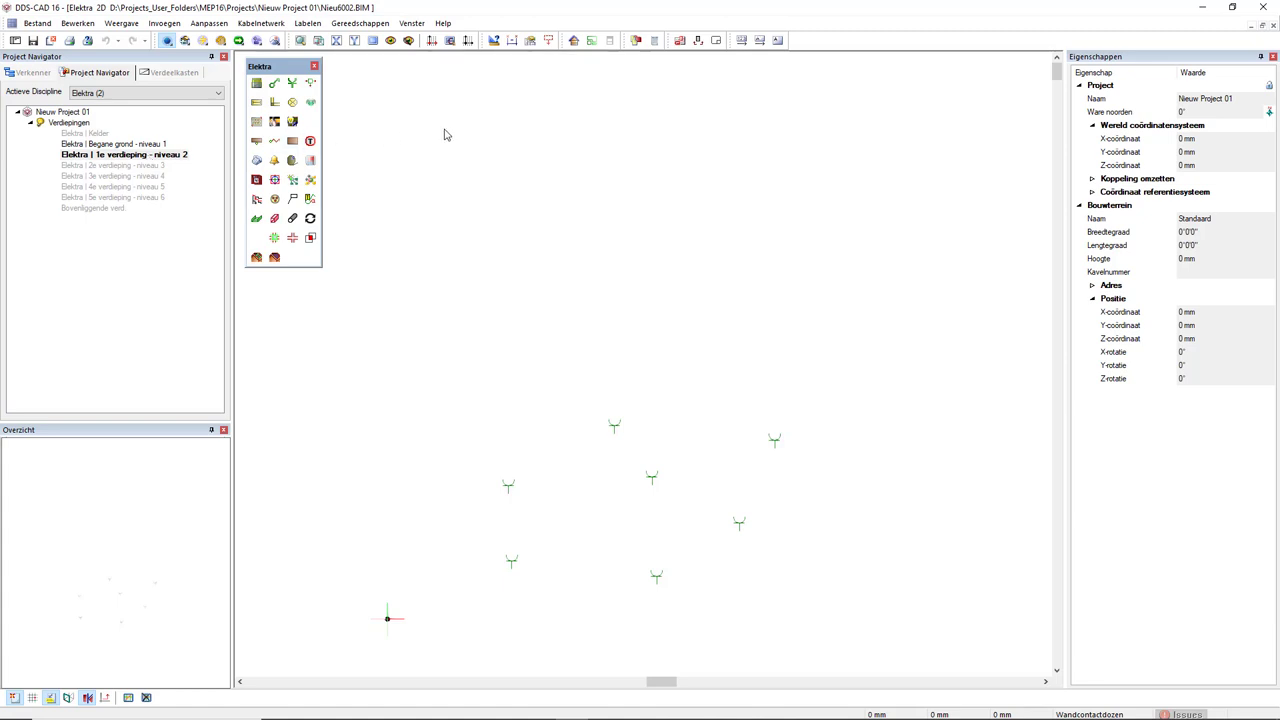
Start a new print layout and set its sheet to Blad A2.
{"action": "left_click", "coordinate": [715, 44]}
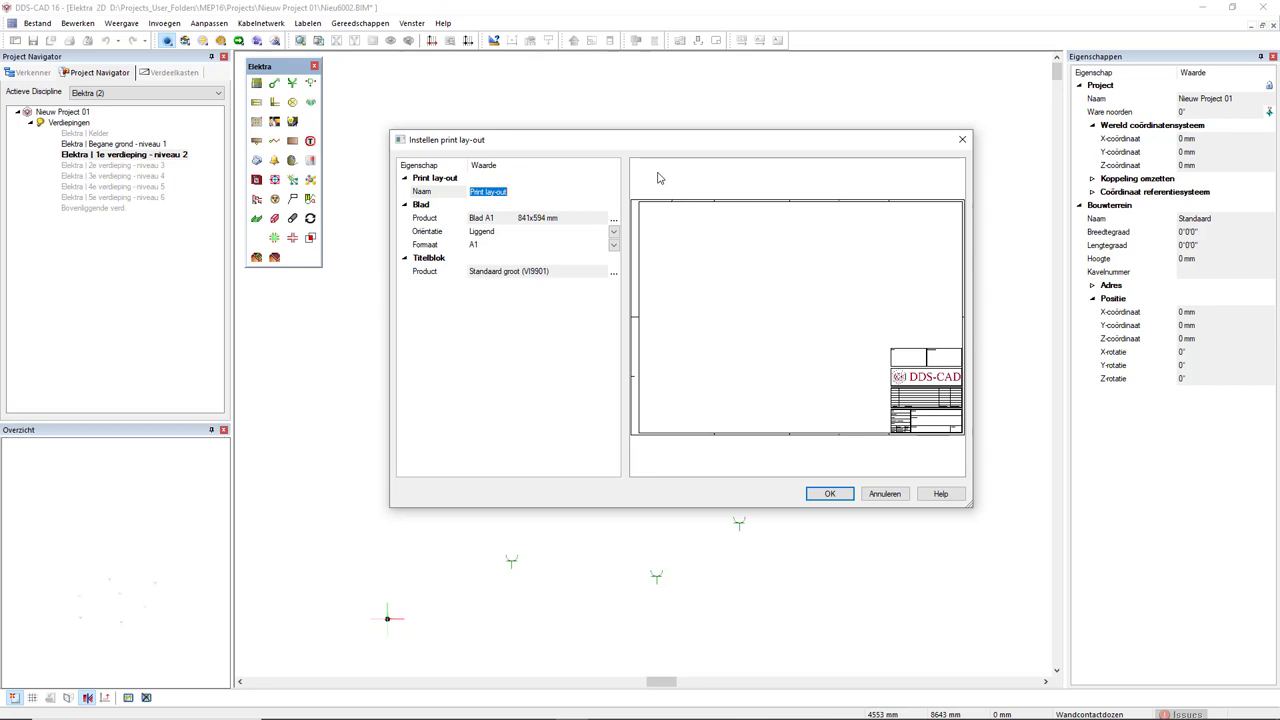
{"action": "left_click", "coordinate": [613, 218]}
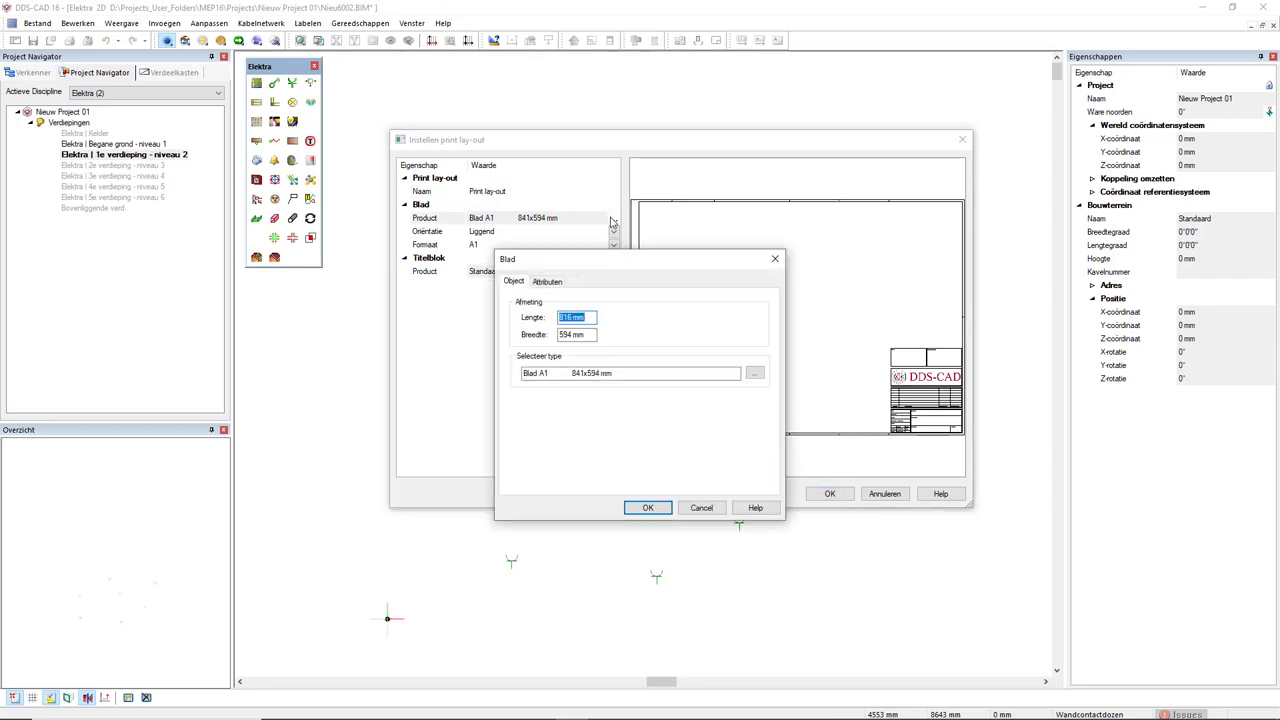
{"action": "left_click", "coordinate": [755, 373]}
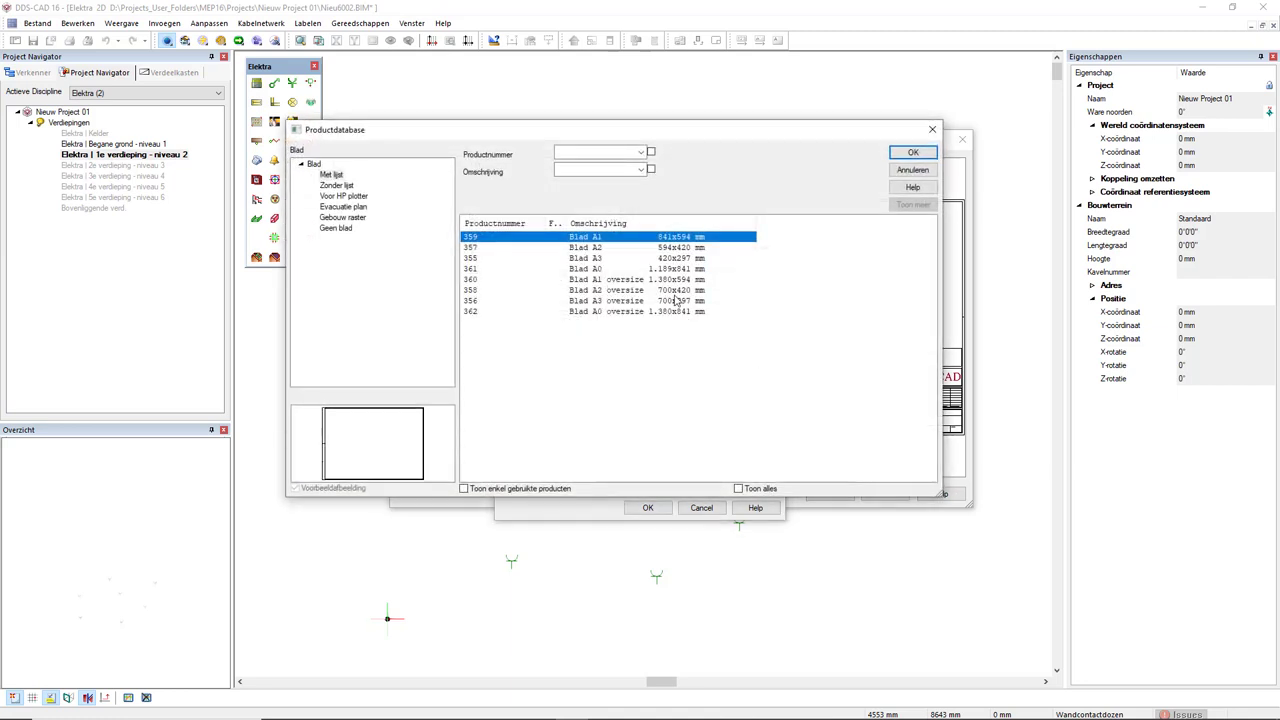
{"action": "left_click", "coordinate": [629, 249]}
{"action": "left_click", "coordinate": [912, 152]}
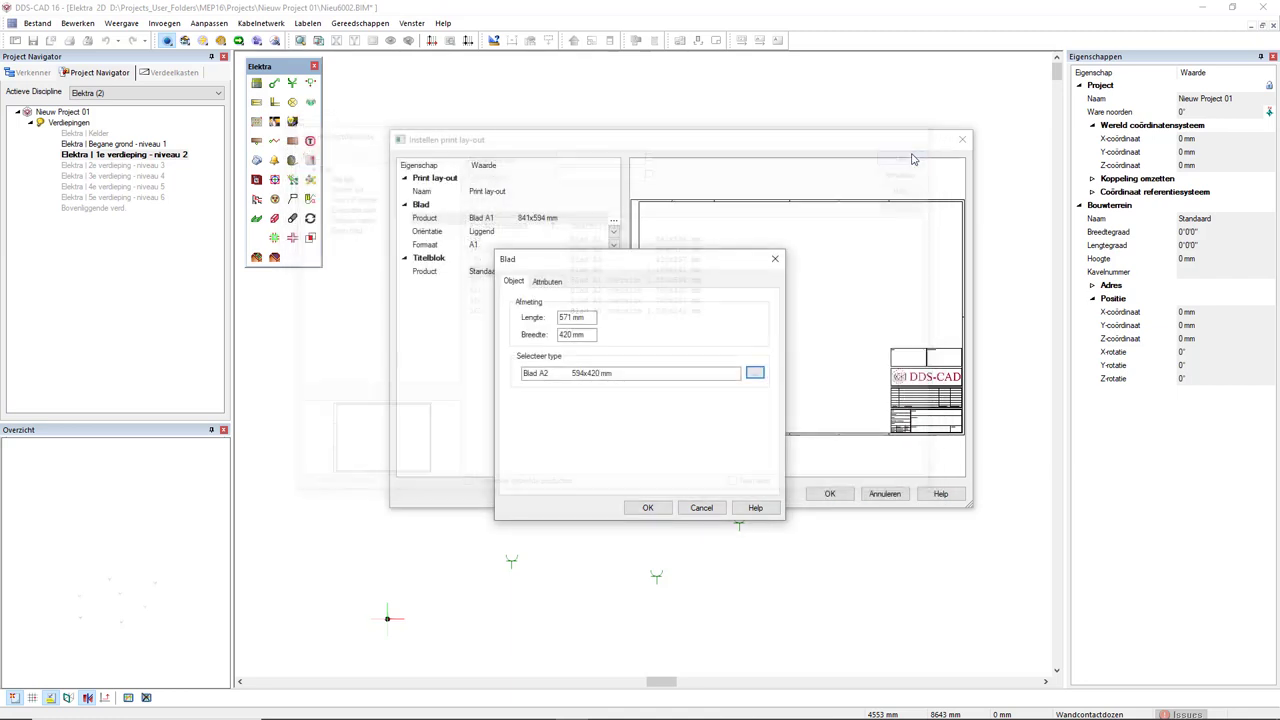
{"action": "left_click", "coordinate": [648, 507]}
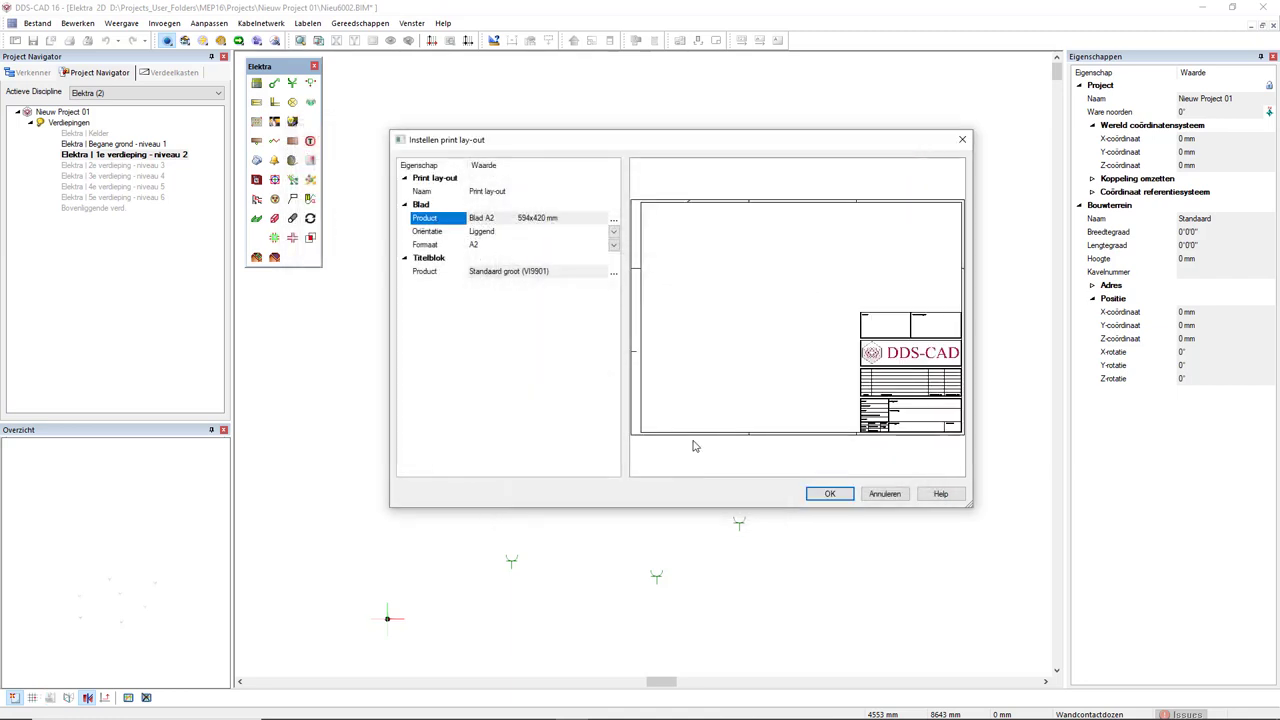
Use the Standaard (VI9901) title block and create the print layout.
{"action": "left_click", "coordinate": [613, 271]}
{"action": "left_click", "coordinate": [753, 384]}
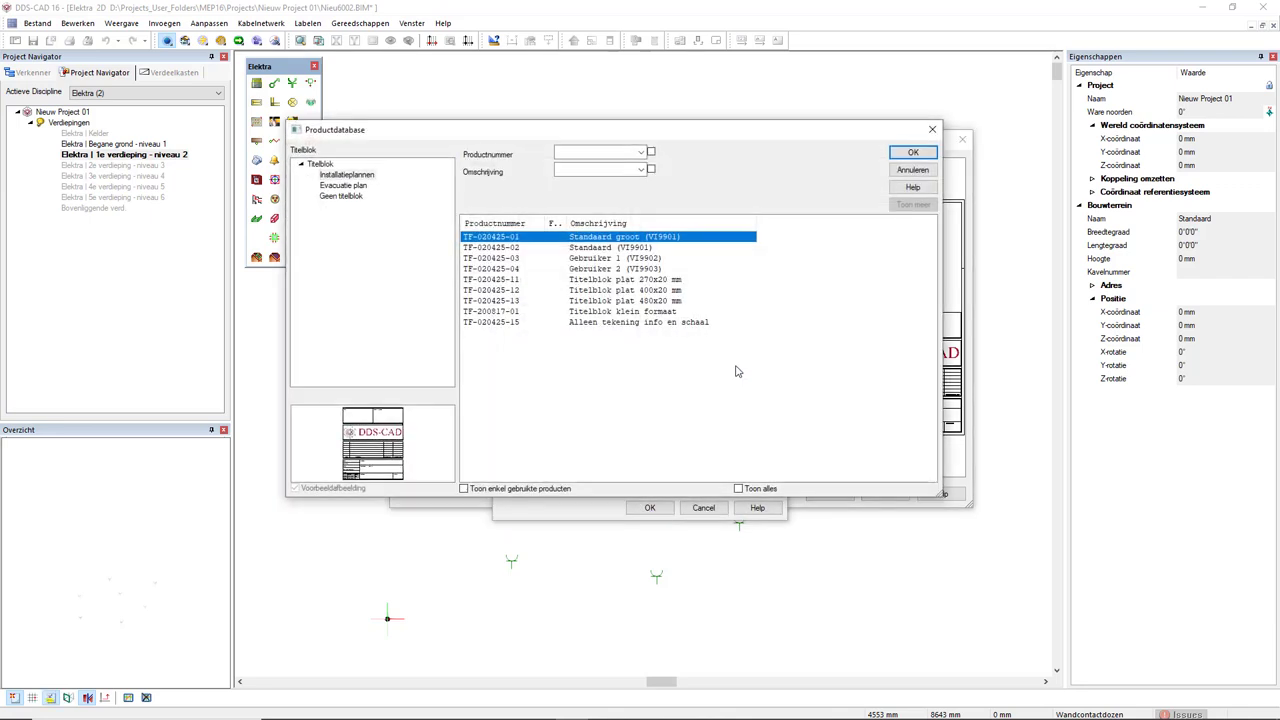
{"action": "left_click", "coordinate": [640, 248]}
{"action": "left_click", "coordinate": [898, 160]}
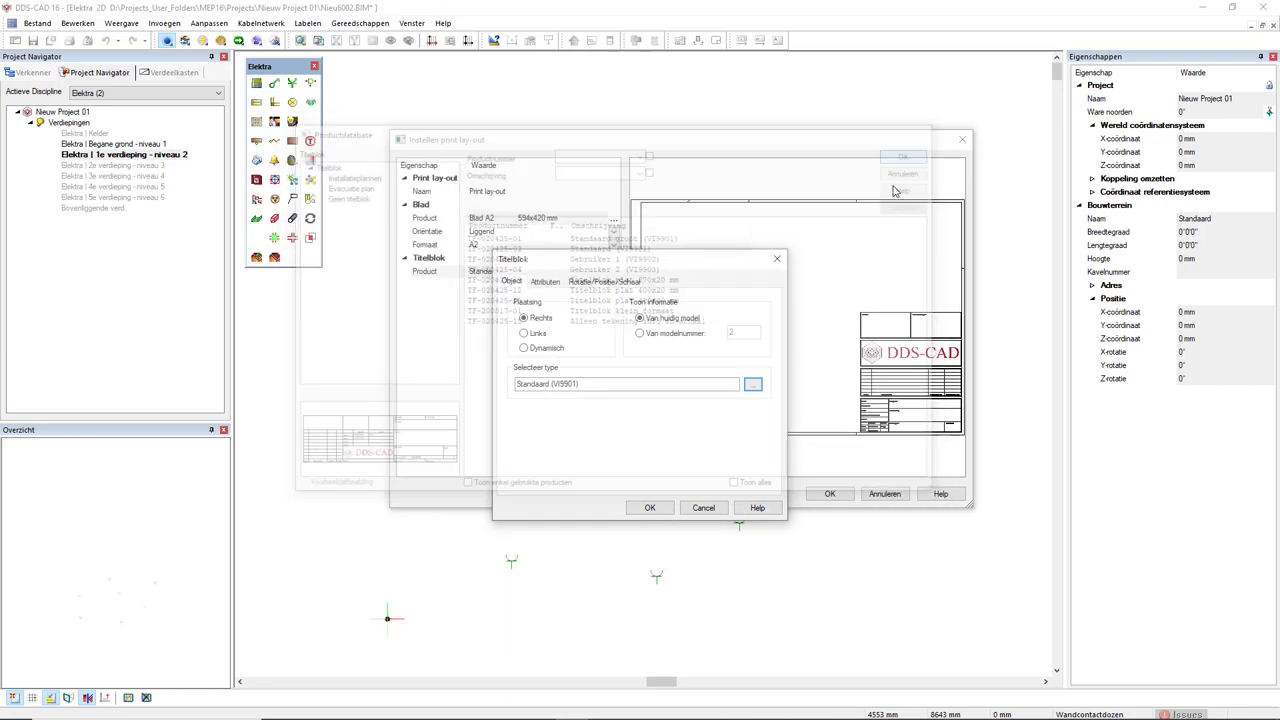
{"action": "left_click", "coordinate": [650, 508]}
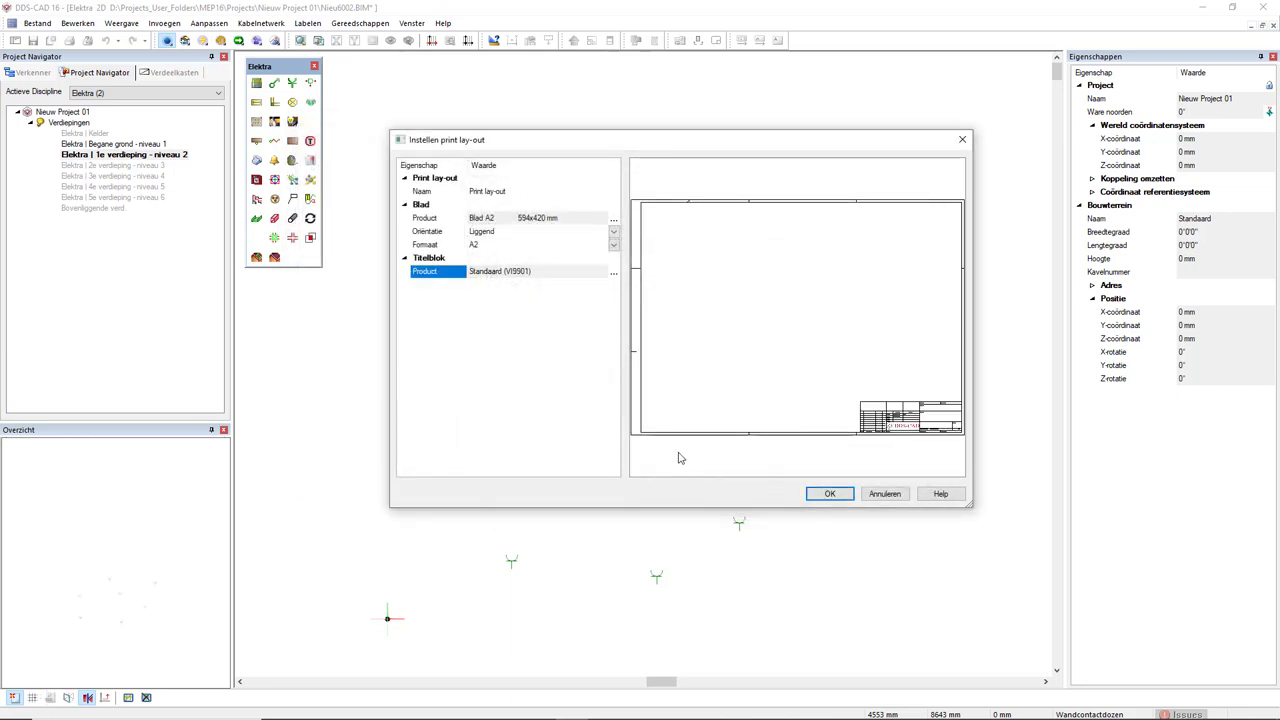
{"action": "left_click", "coordinate": [831, 495]}
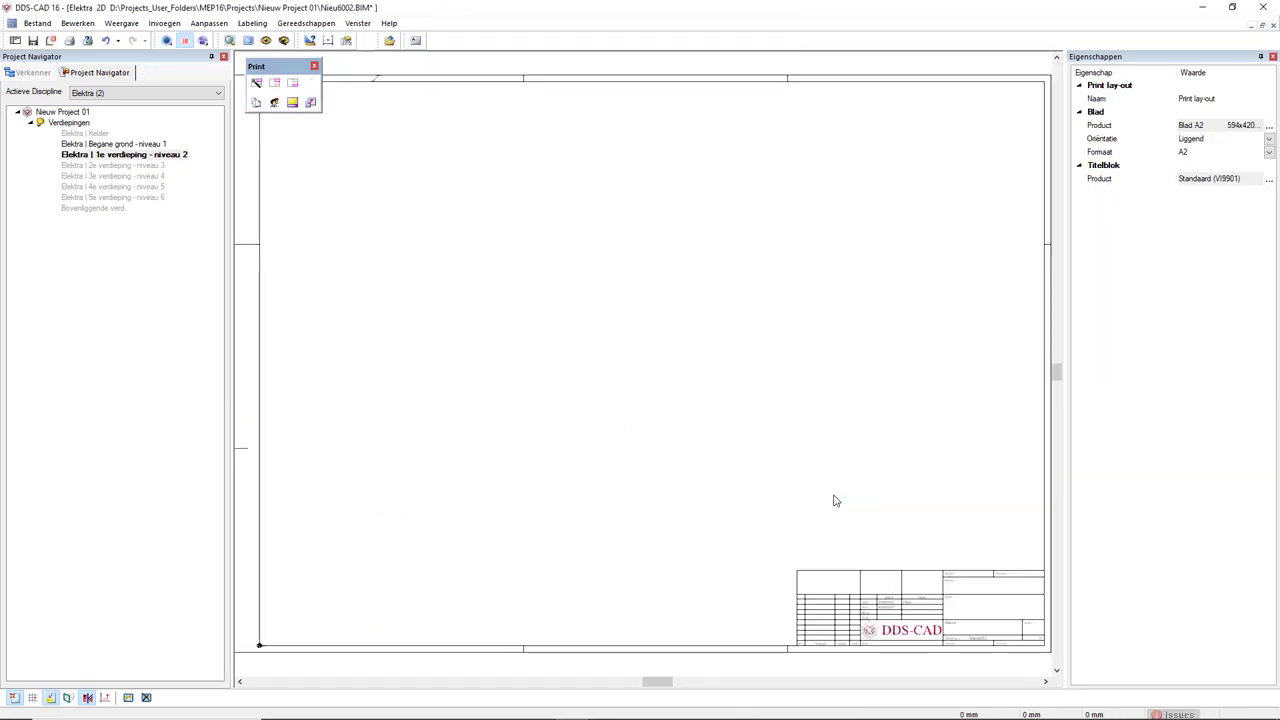
Switch to the Verkenner model tree, then go to the Projecten start screen.
{"action": "left_click", "coordinate": [33, 73]}
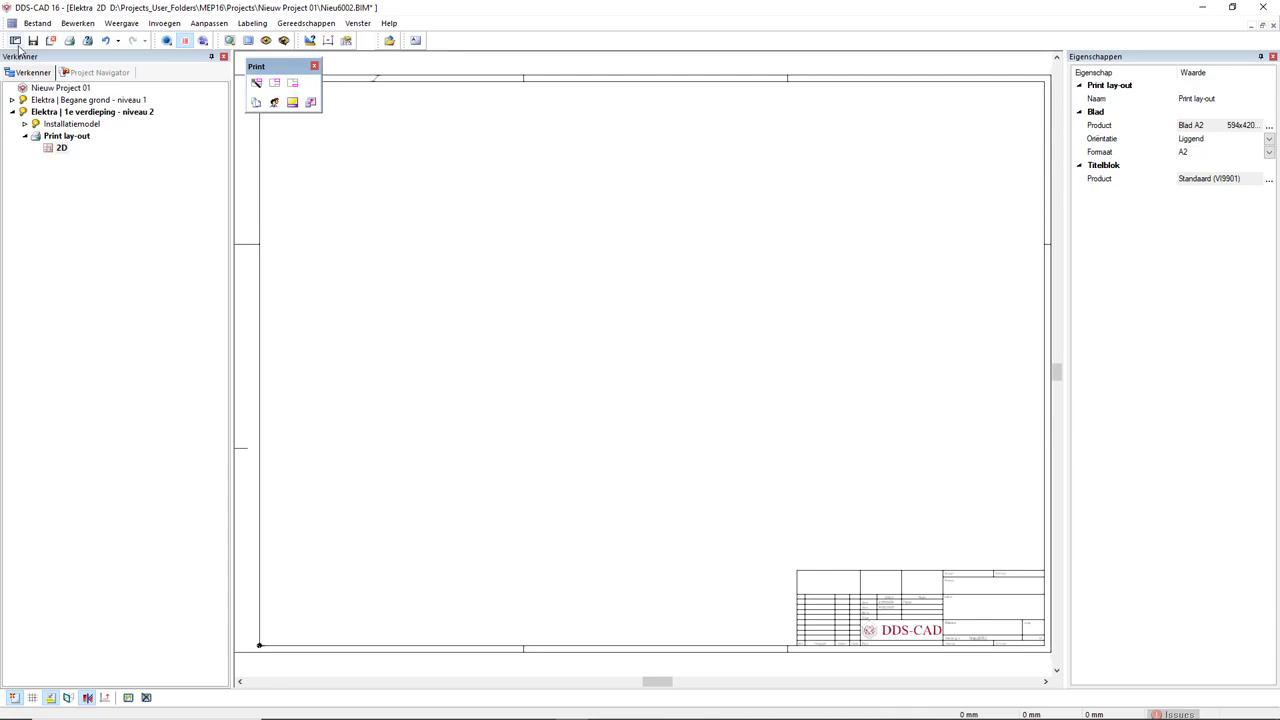
{"action": "left_click", "coordinate": [15, 41]}
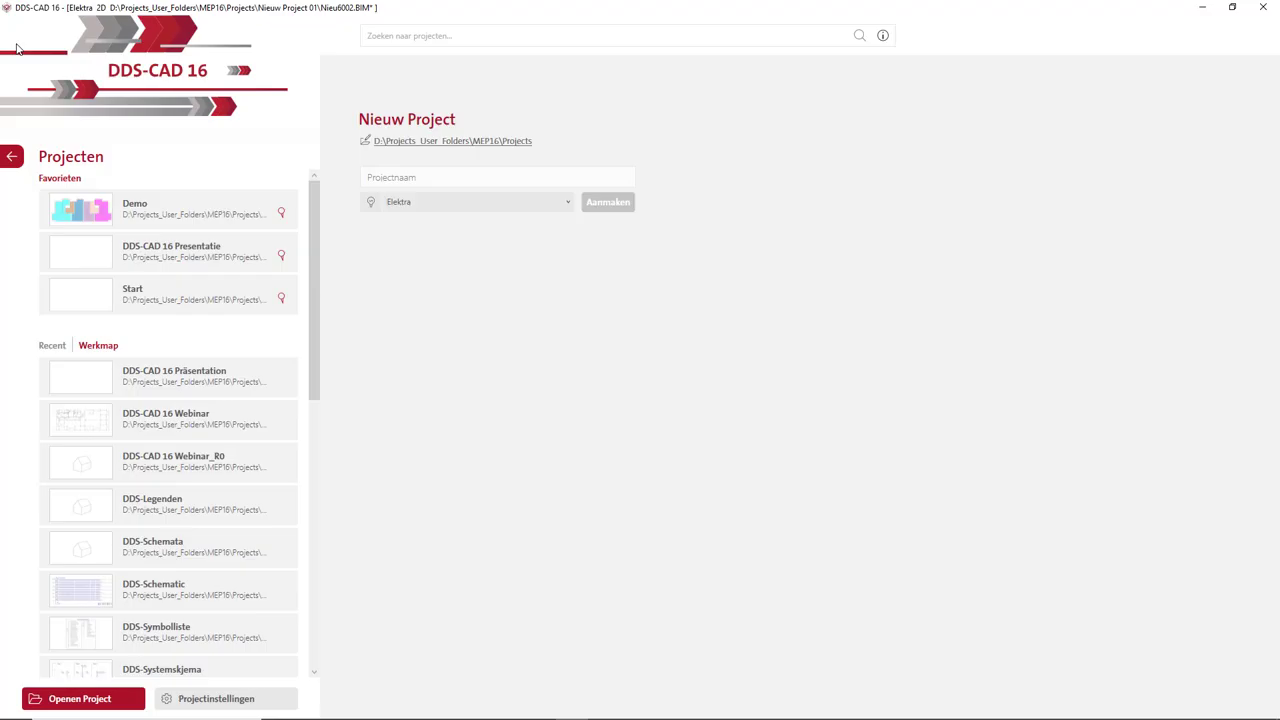
{"action": "mouse_move", "coordinate": [170, 251]}
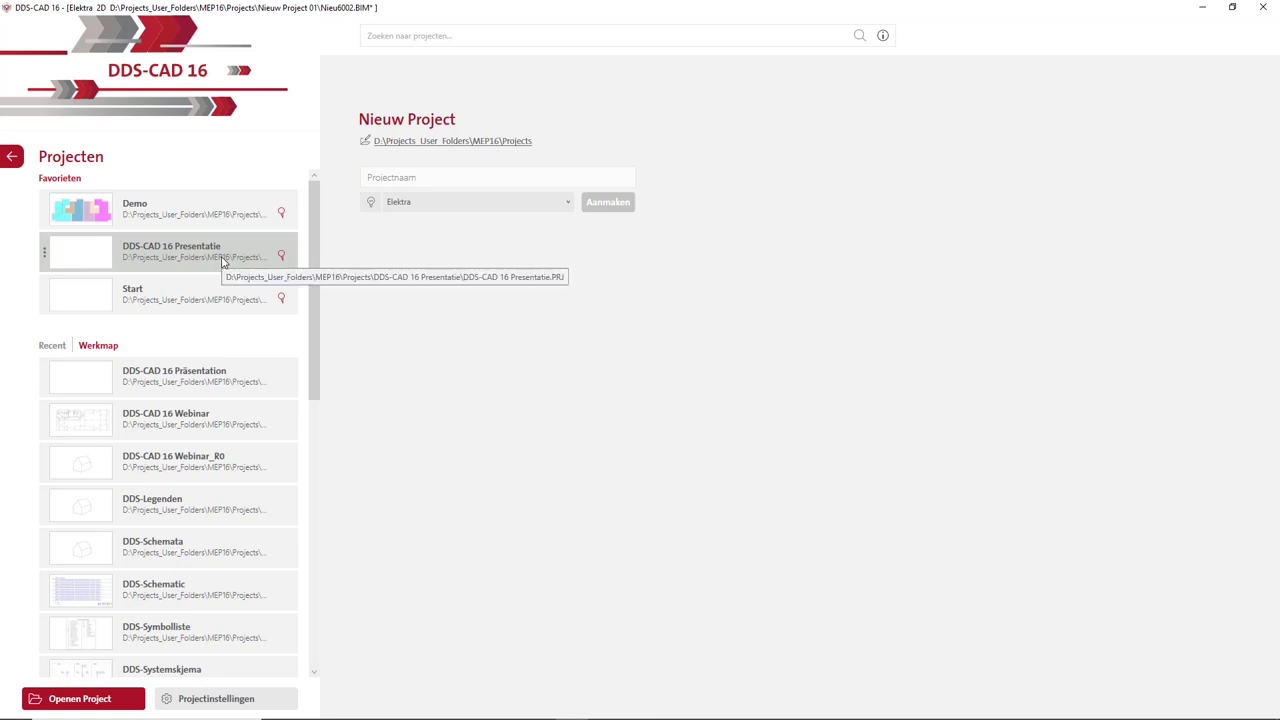
Save the current project, open DDS-CAD 16 Presentatie and its Technisch spiegelen floor.
{"action": "double_click", "coordinate": [223, 261]}
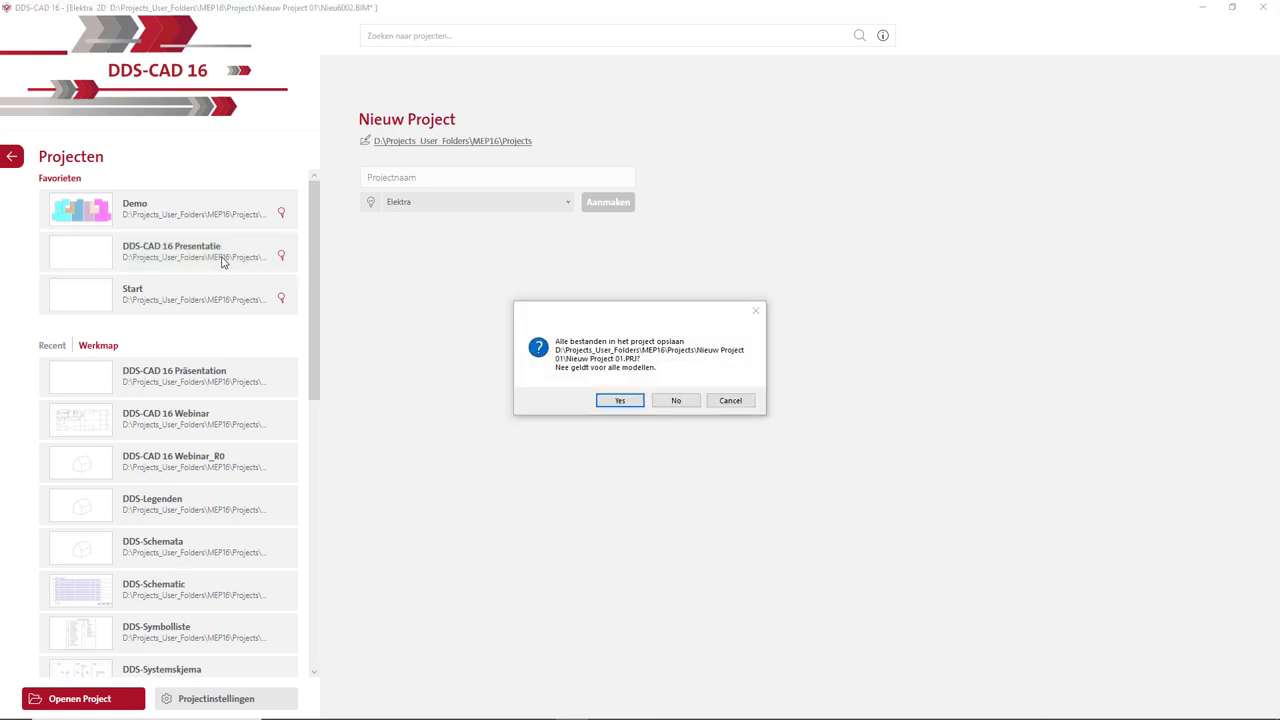
{"action": "left_click", "coordinate": [620, 400]}
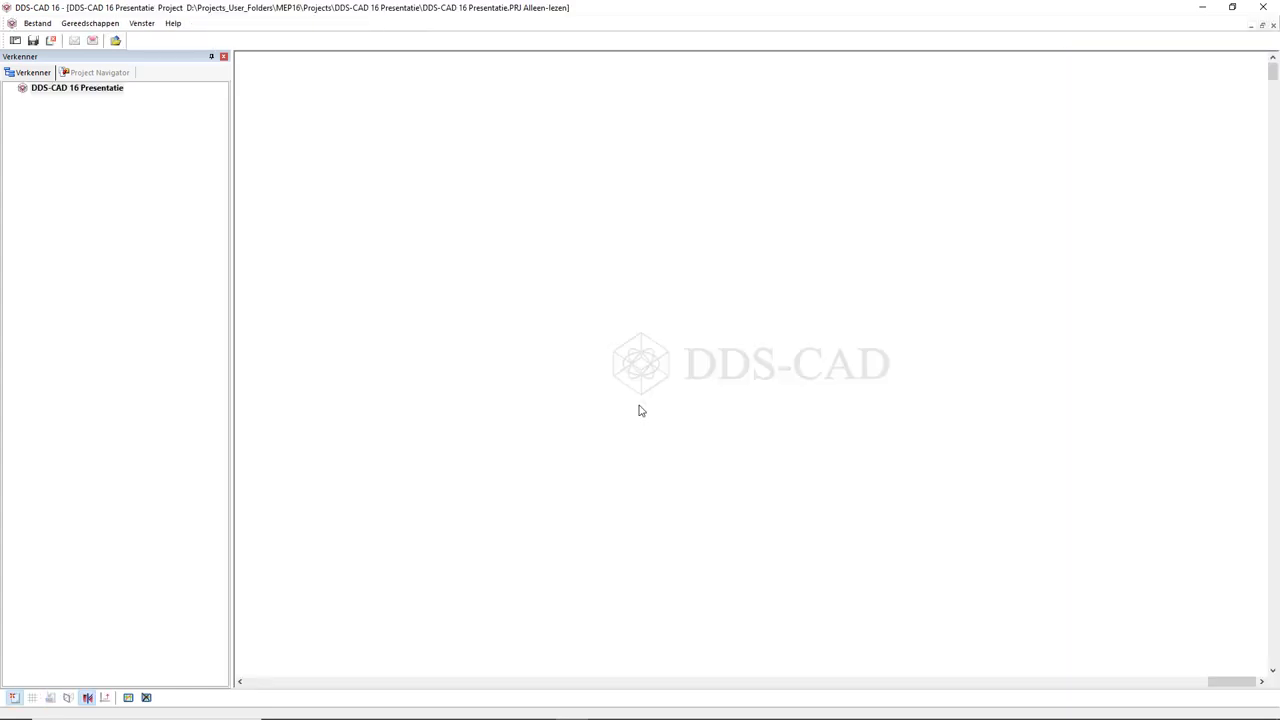
{"action": "left_click", "coordinate": [117, 73]}
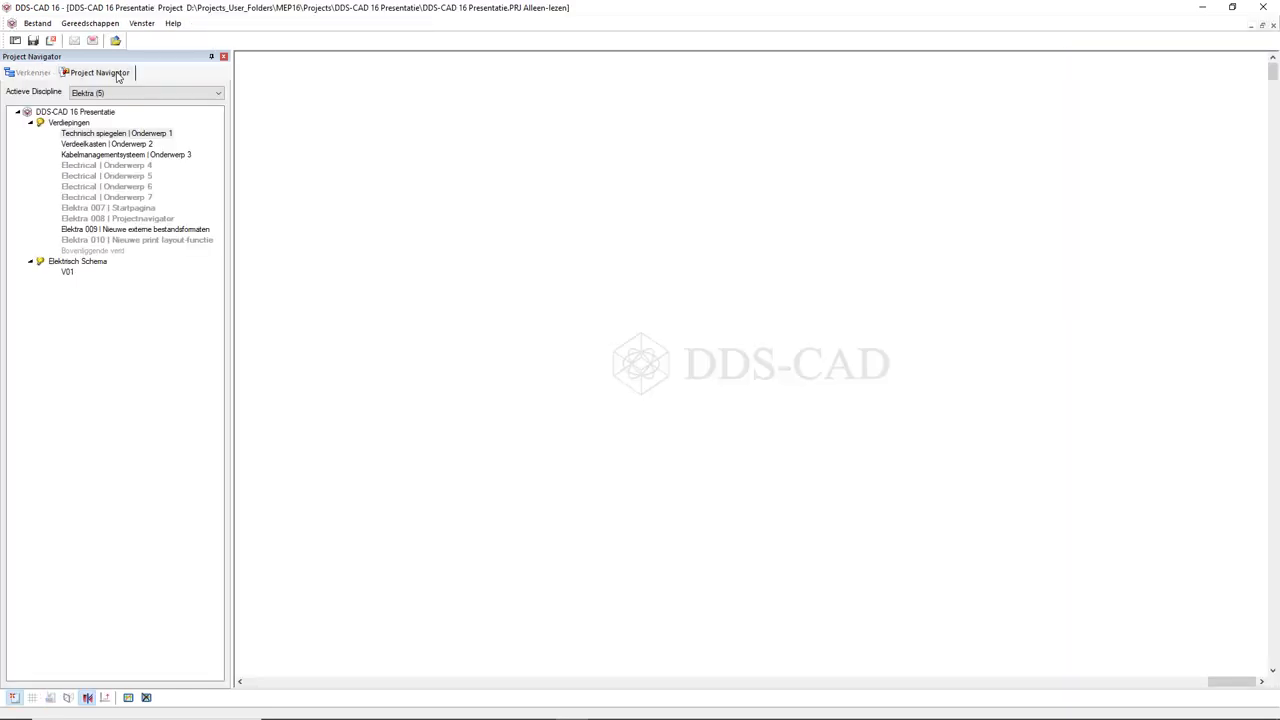
{"action": "double_click", "coordinate": [149, 134]}
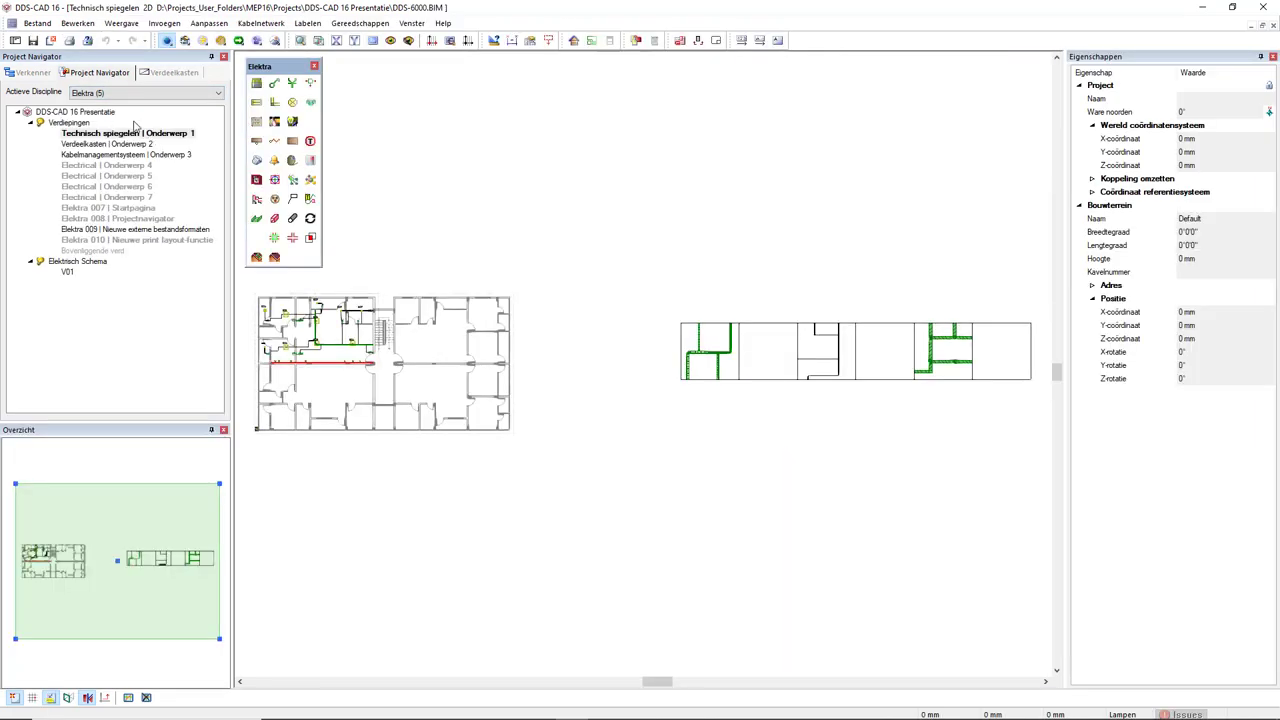
Open Print lay-out 01 and then Print lay-out 03 from the Verkenner tree.
{"action": "left_click", "coordinate": [35, 74]}
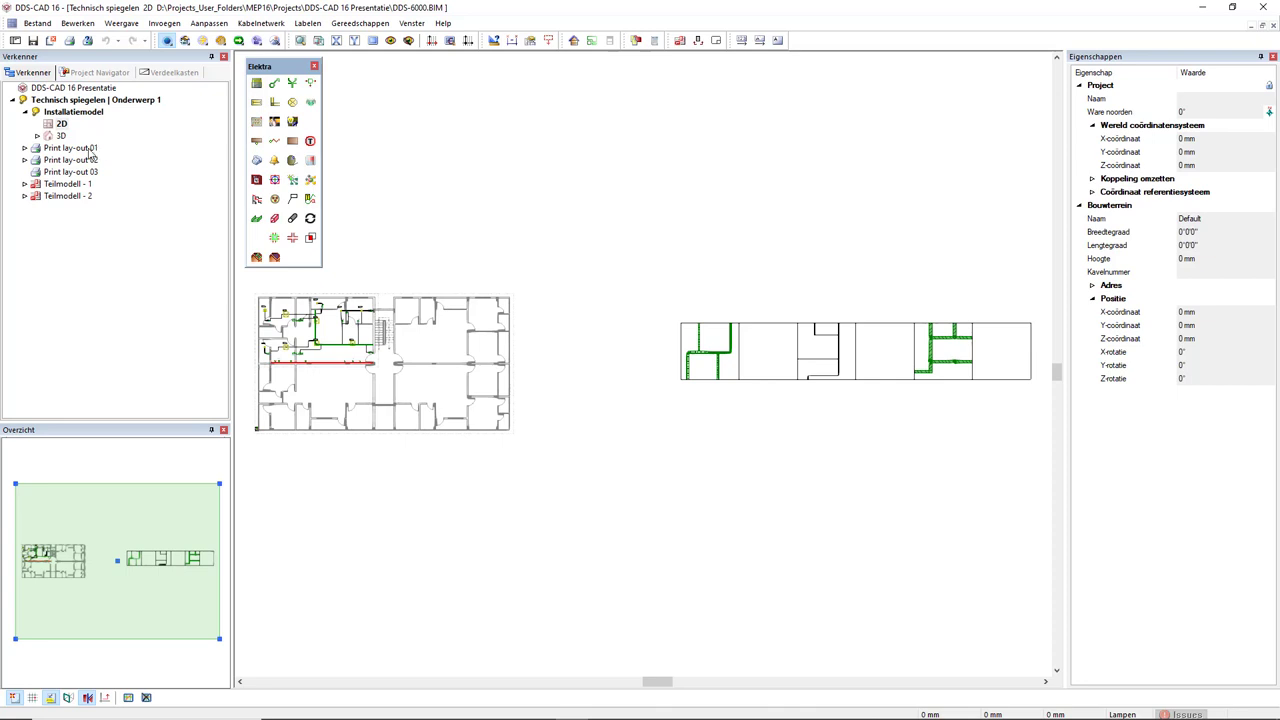
{"action": "double_click", "coordinate": [90, 152]}
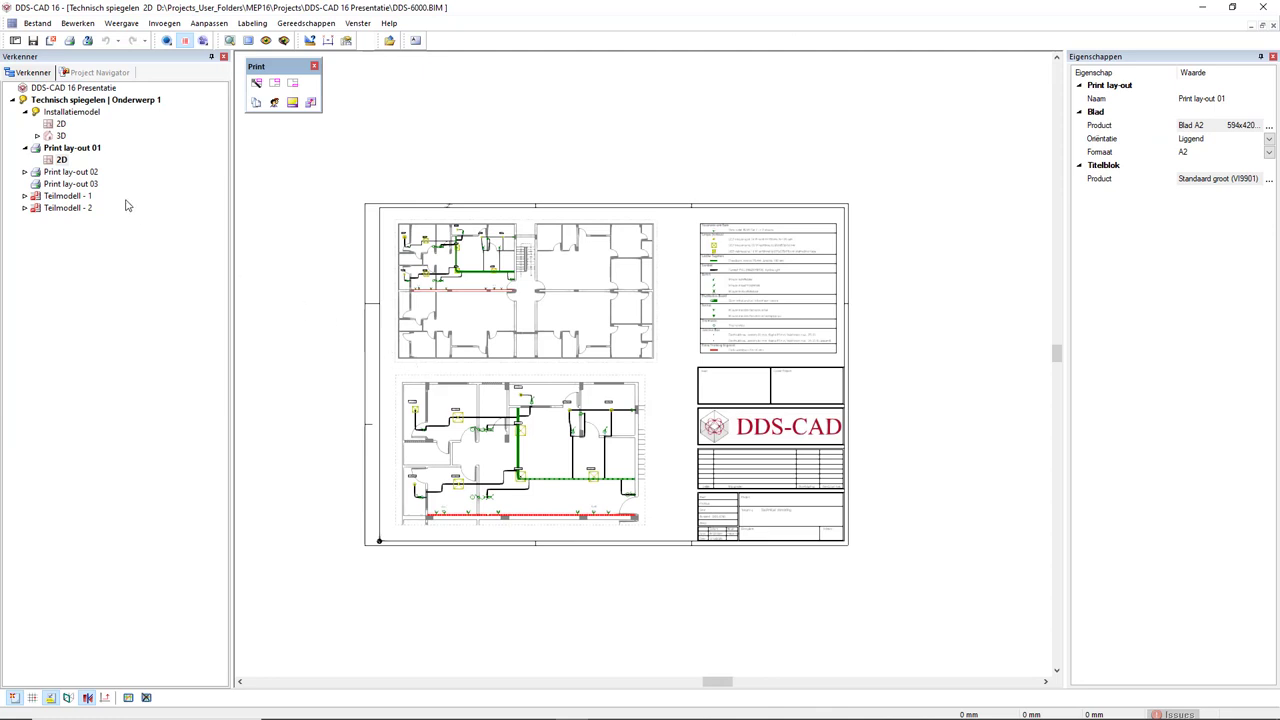
{"action": "double_click", "coordinate": [88, 184]}
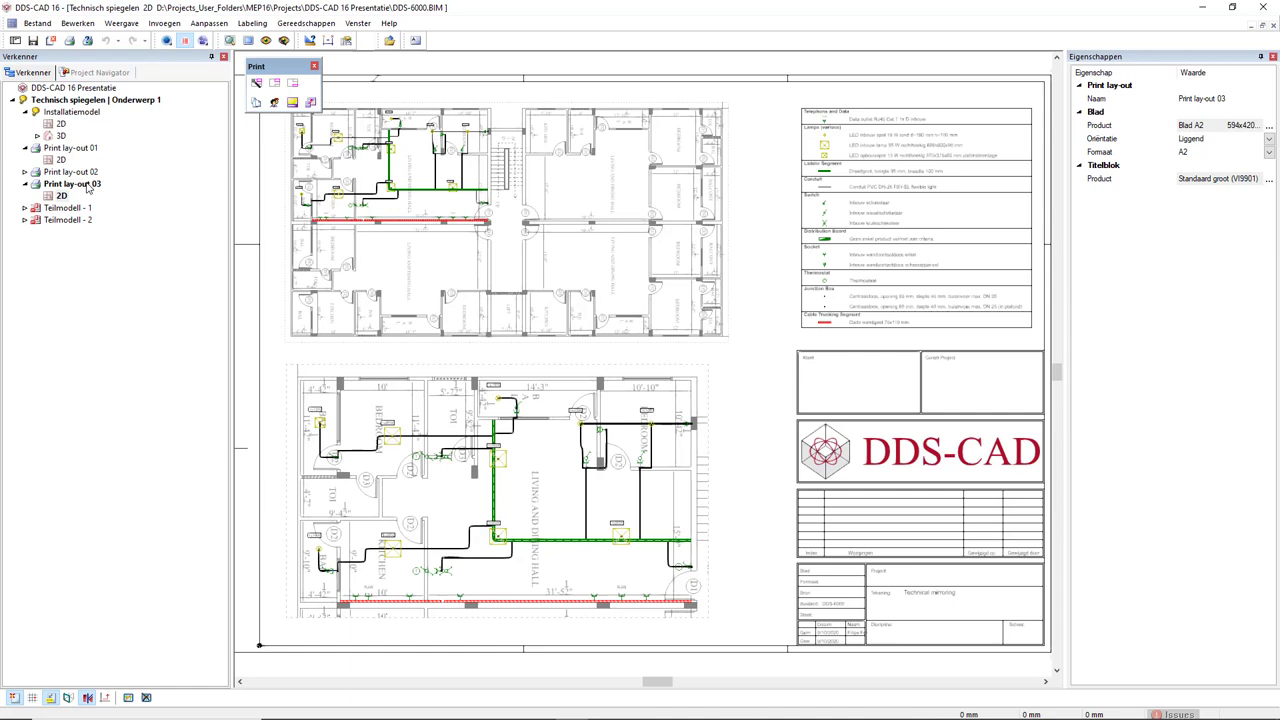
Copy Print lay-out 03 and rename the copy to 'Print lay-out 04'.
{"action": "right_click", "coordinate": [88, 188]}
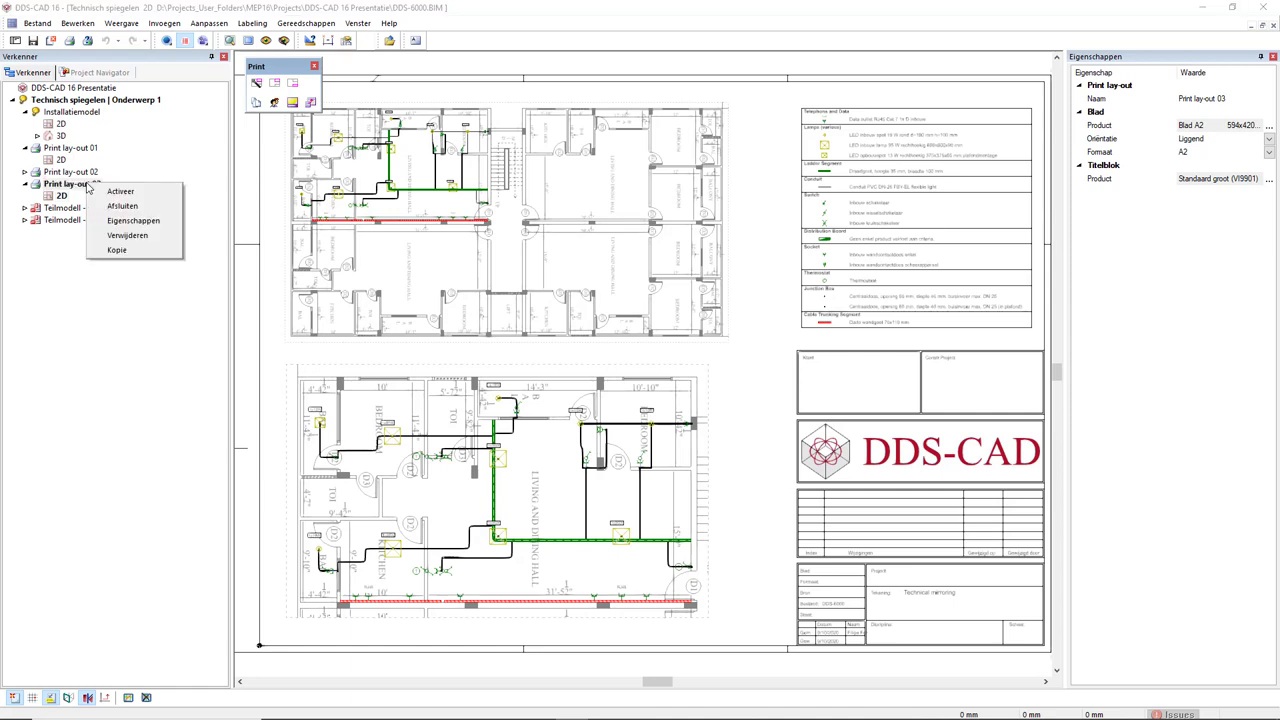
{"action": "left_click", "coordinate": [145, 251]}
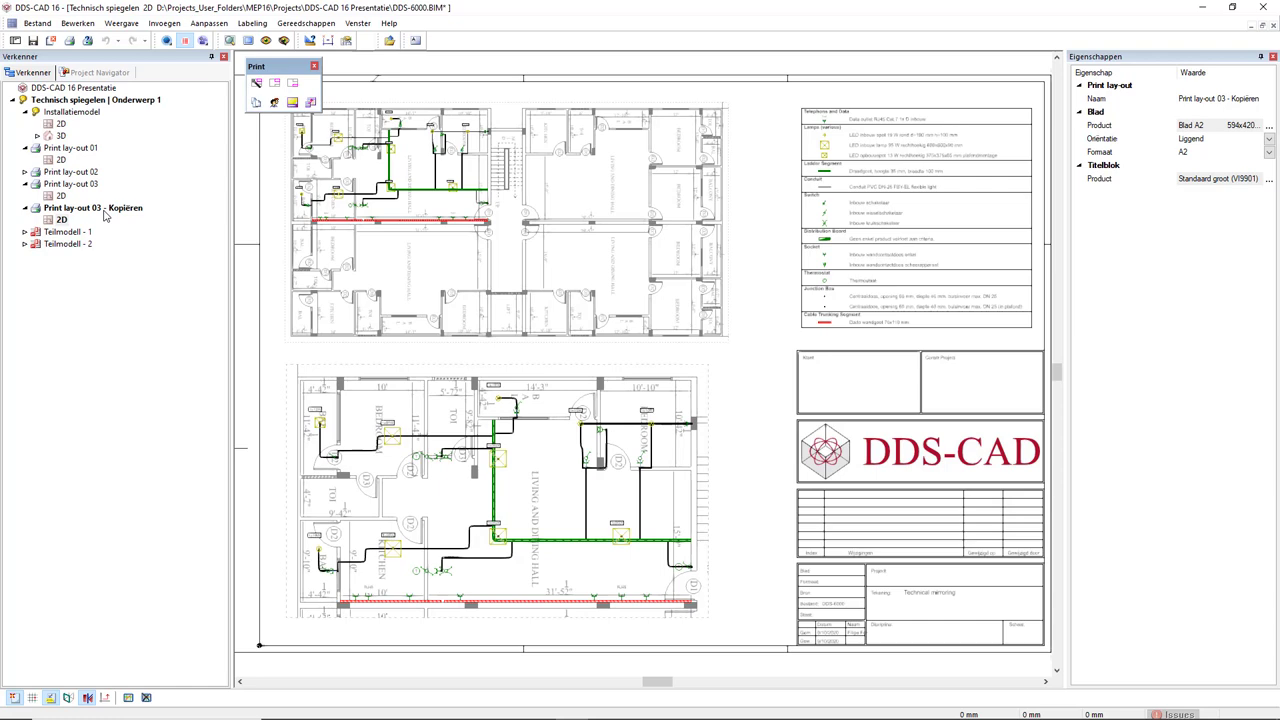
{"action": "right_click", "coordinate": [105, 214]}
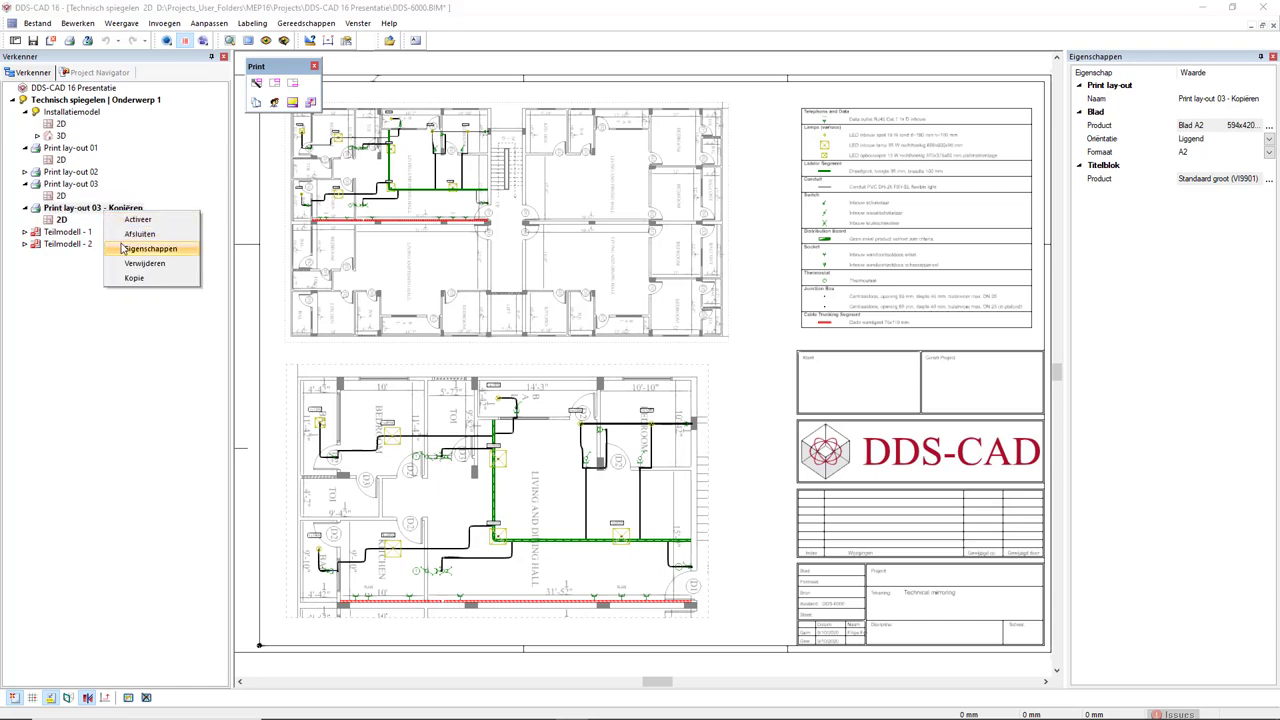
{"action": "left_click", "coordinate": [121, 249]}
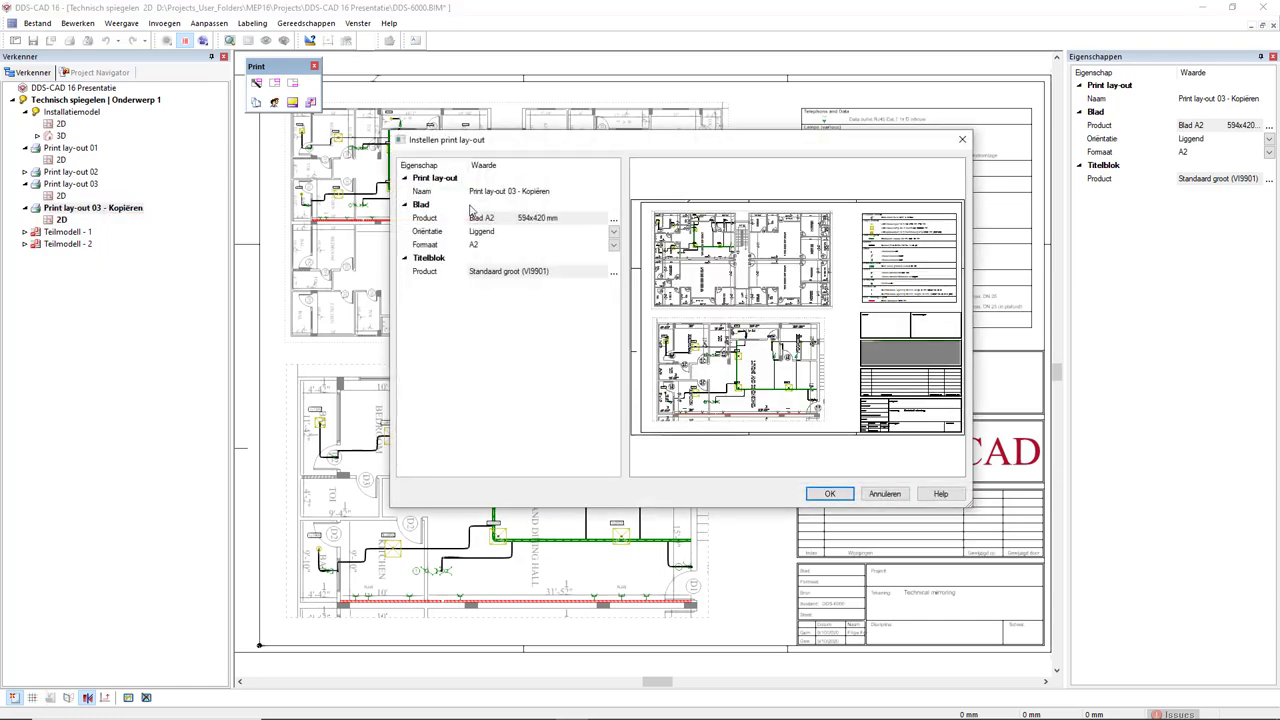
{"action": "left_click", "coordinate": [555, 191]}
{"action": "left_click_drag", "start_coordinate": [555, 191], "coordinate": [516, 198]}
{"action": "key", "text": "BackSpace"}
{"action": "type", "text": "4"}
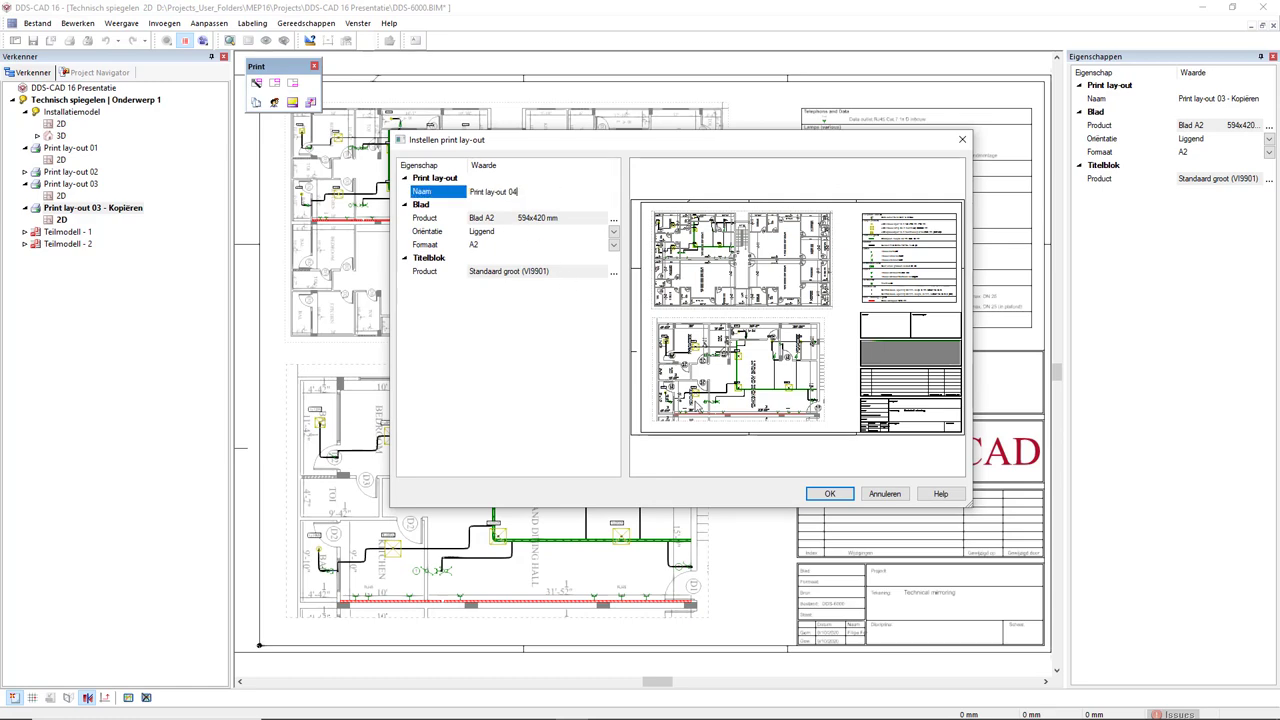
{"action": "left_click", "coordinate": [829, 493]}
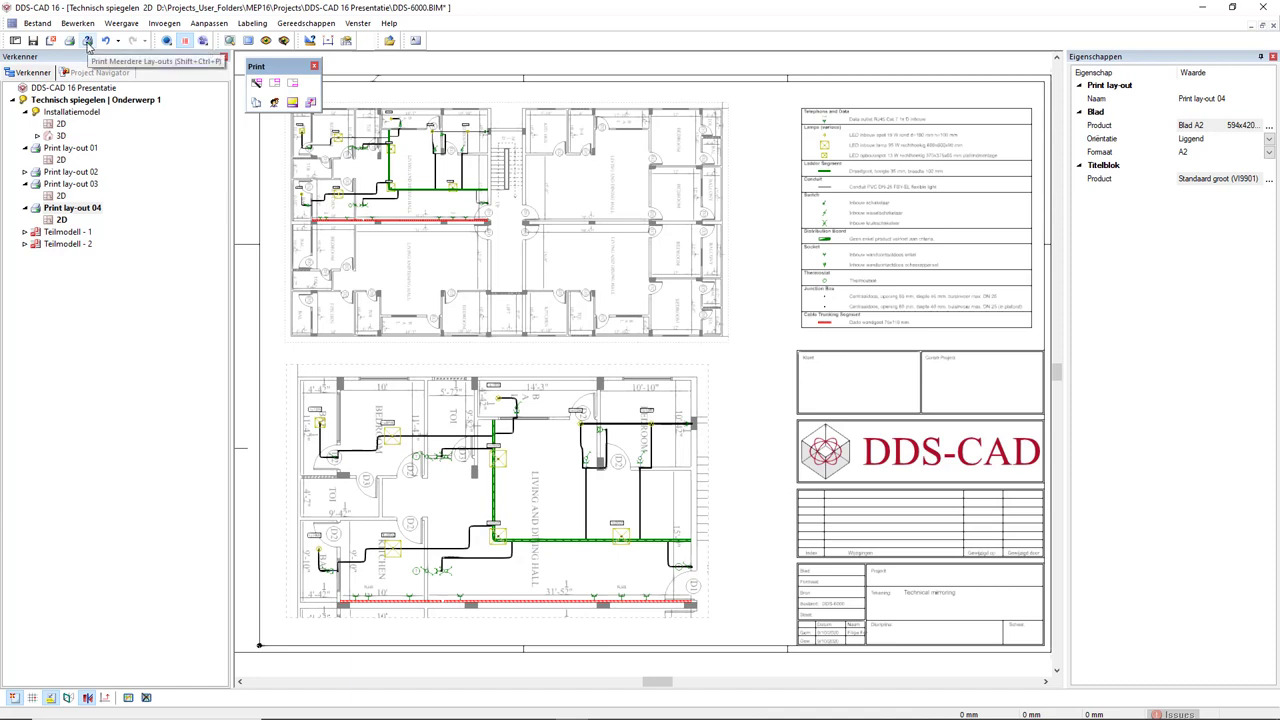
{"action": "left_click", "coordinate": [87, 41]}
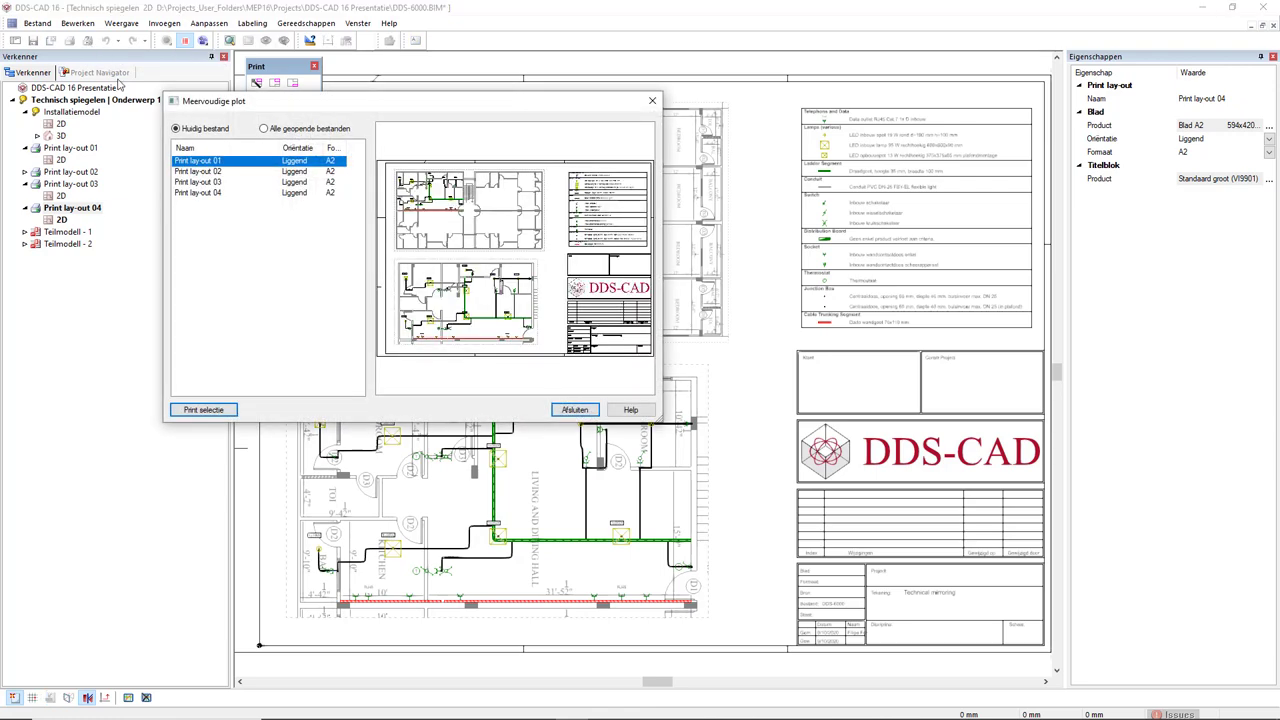
{"action": "left_click_drag", "start_coordinate": [395, 113], "coordinate": [519, 115]}
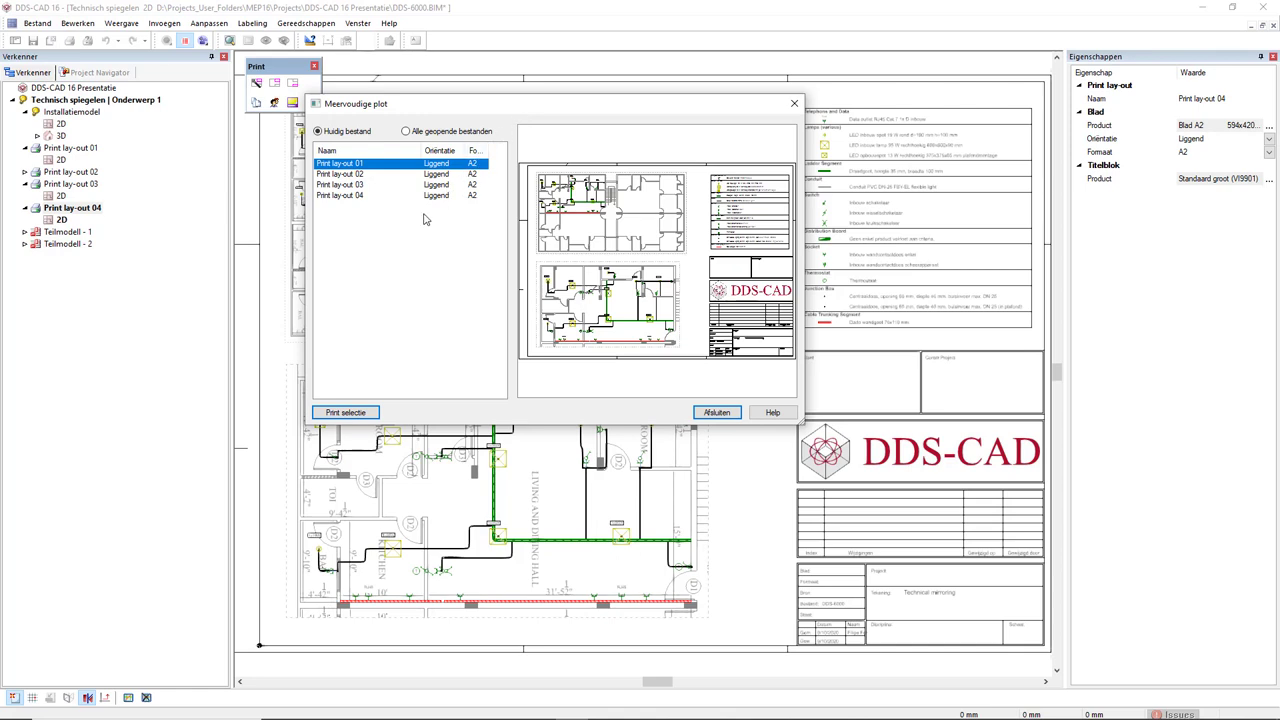
{"action": "left_click", "coordinate": [406, 132]}
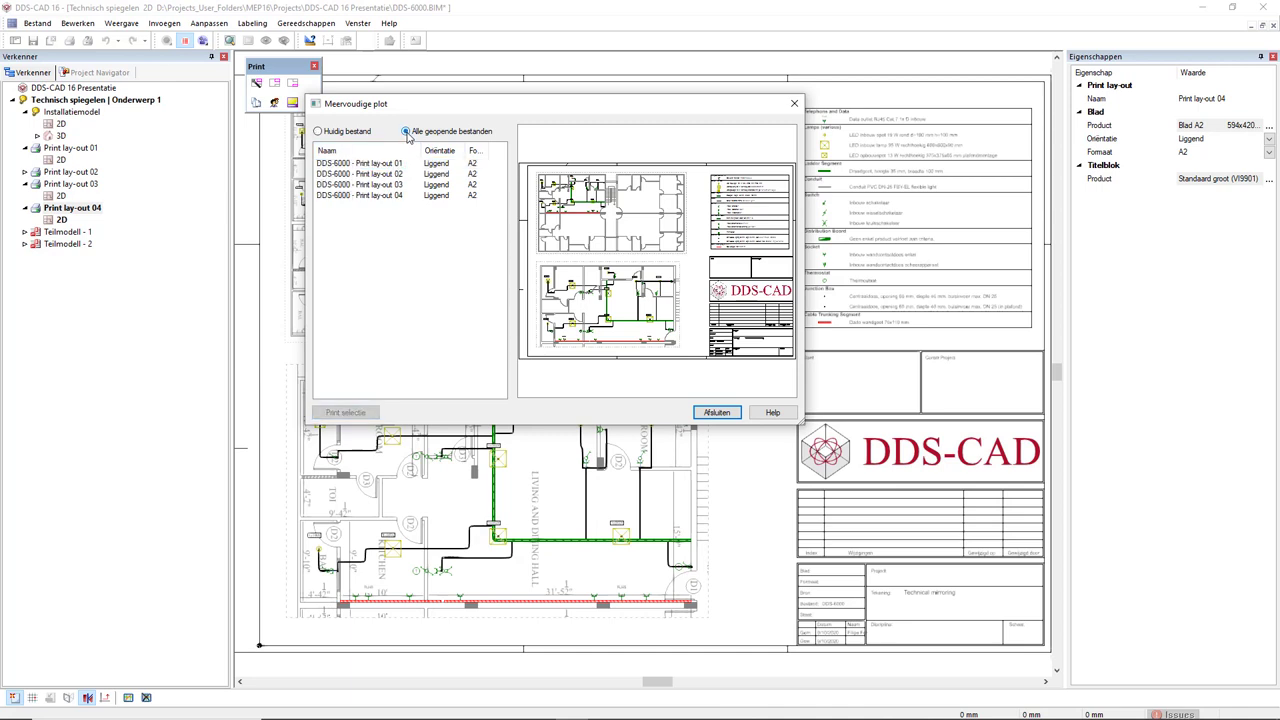
{"action": "left_click", "coordinate": [318, 131]}
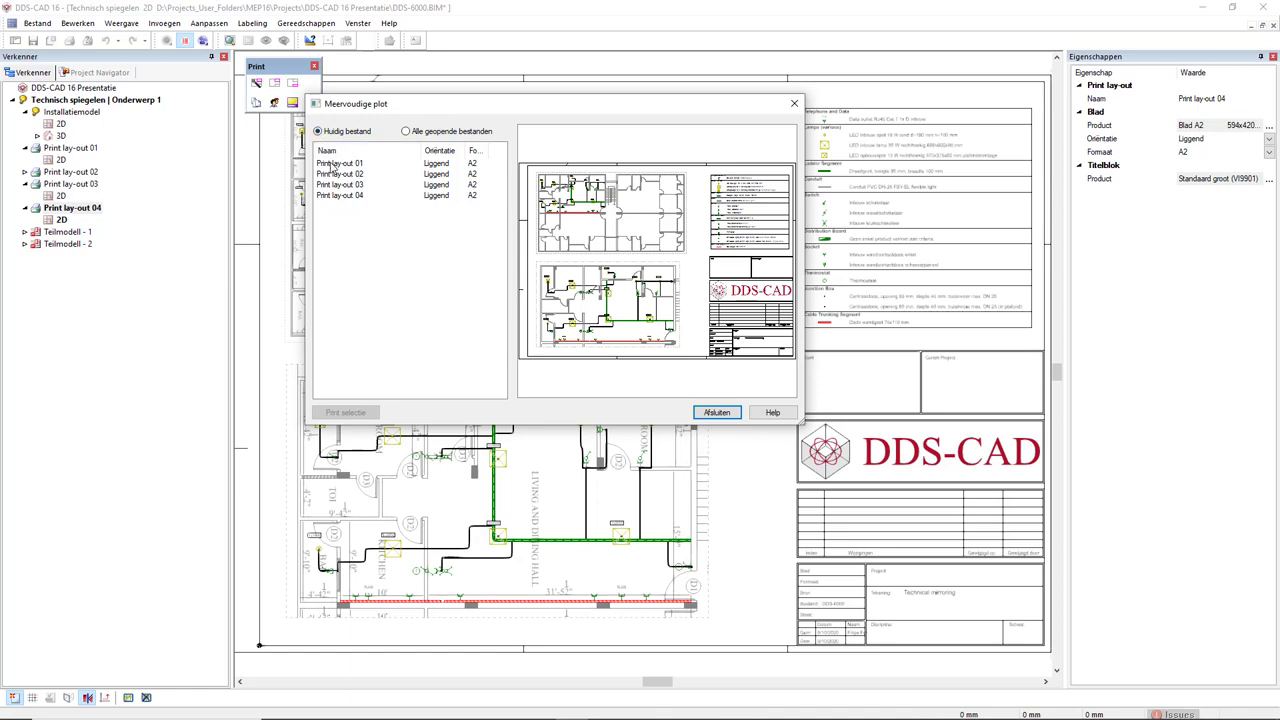
{"action": "left_click", "coordinate": [333, 166]}
{"action": "left_click", "coordinate": [362, 197], "text": "shift"}
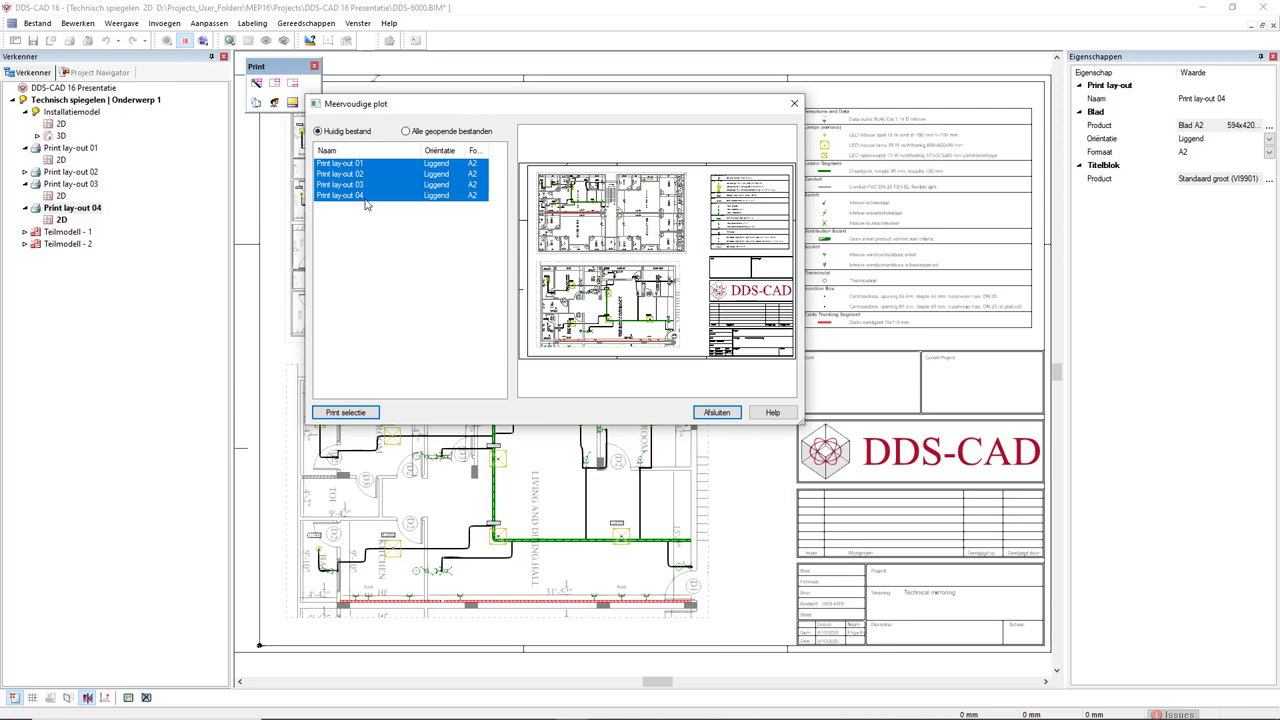
{"action": "key", "text": "Return"}
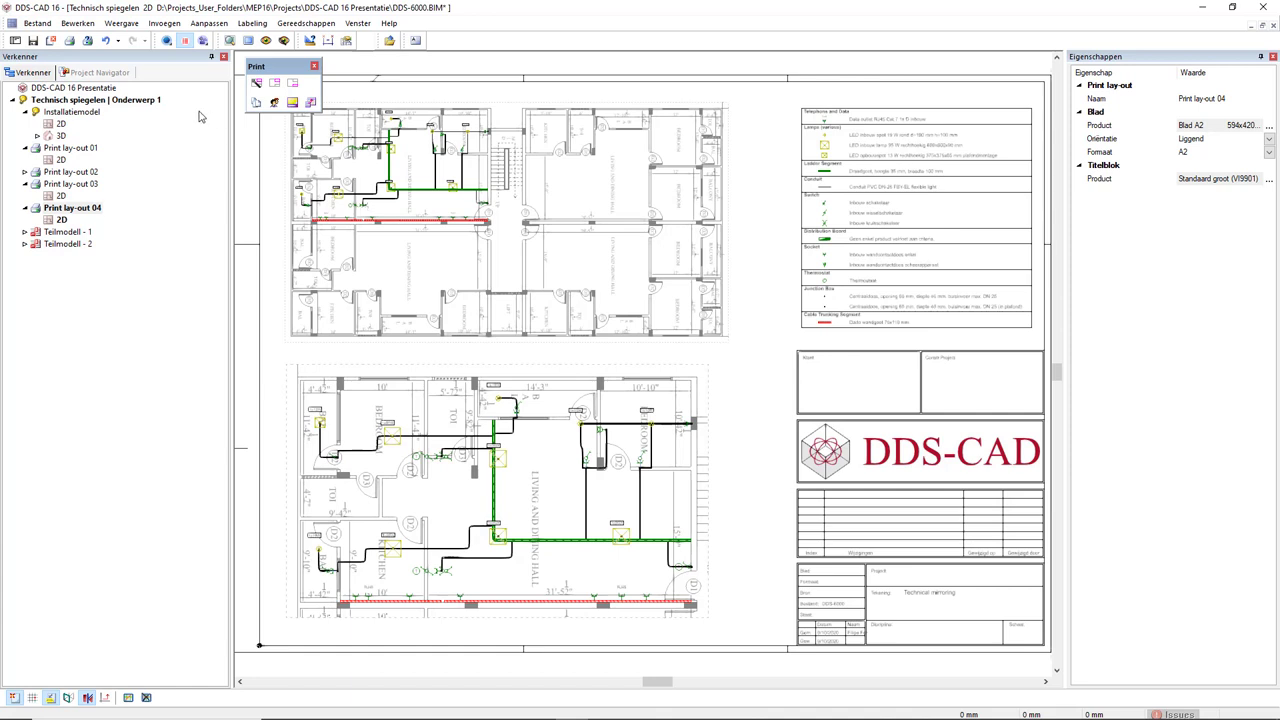
Open the Elektra 009 floor and show the Lamp (Divers) product database.
{"action": "left_click", "coordinate": [130, 79]}
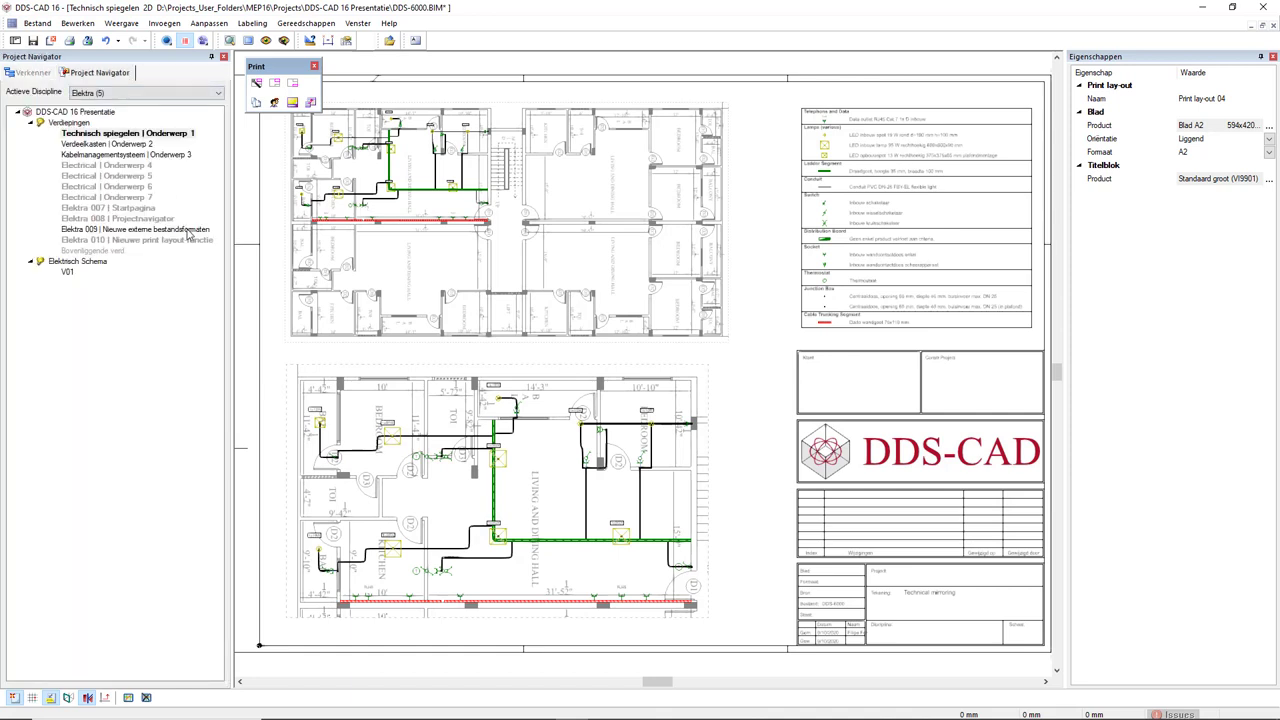
{"action": "double_click", "coordinate": [150, 229]}
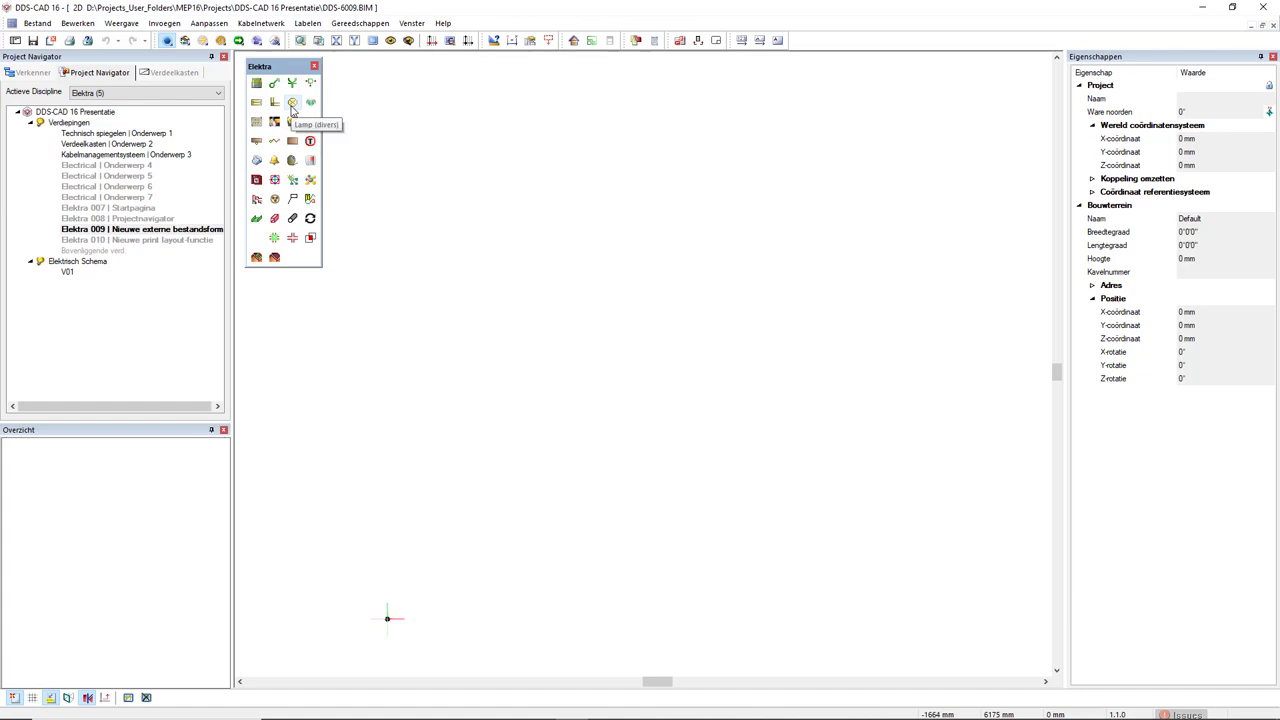
{"action": "left_click", "coordinate": [292, 105]}
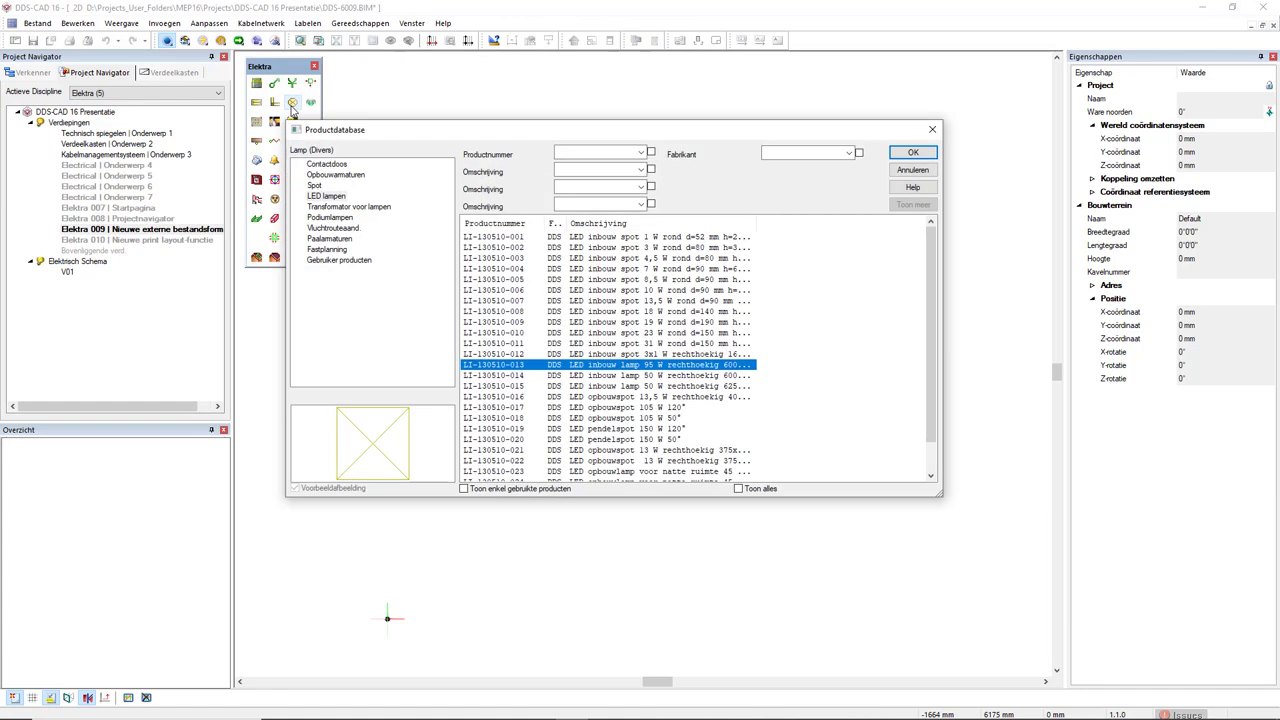
Copy the LED inbouw lamp 95 W (LI-130510-013) and replace it from BIMObject.
{"action": "right_click", "coordinate": [622, 368]}
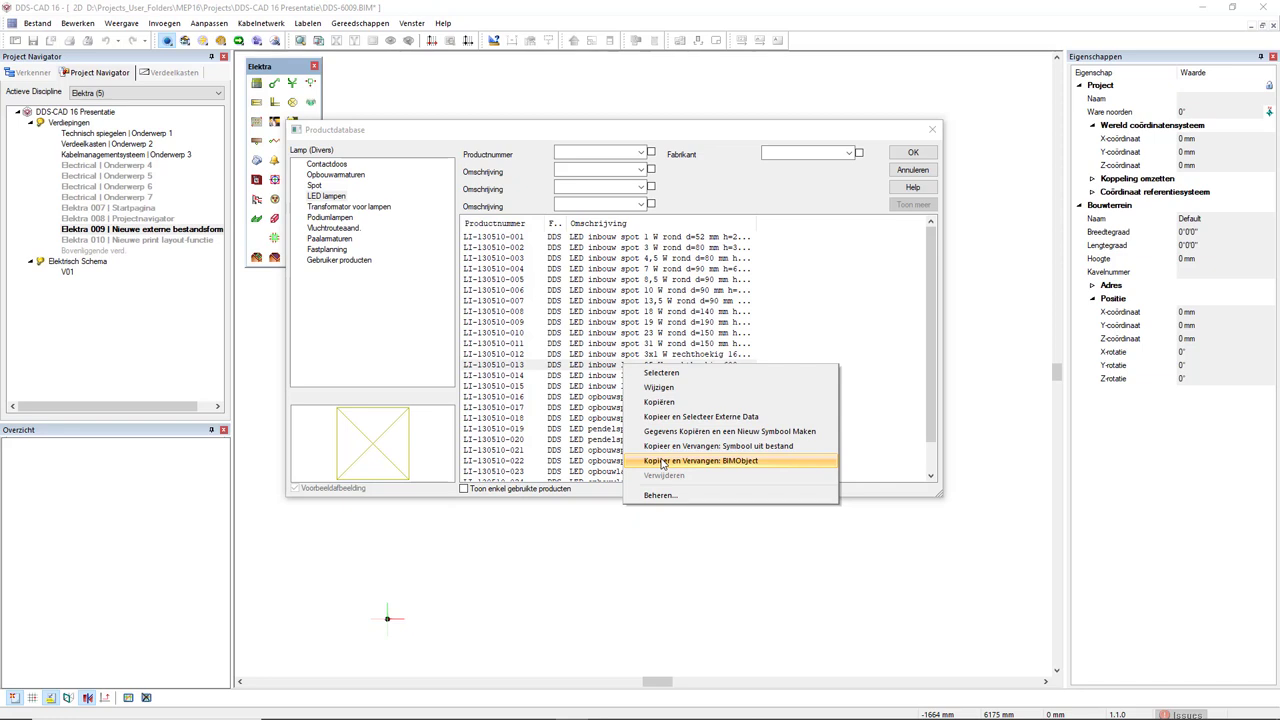
{"action": "left_click", "coordinate": [661, 461]}
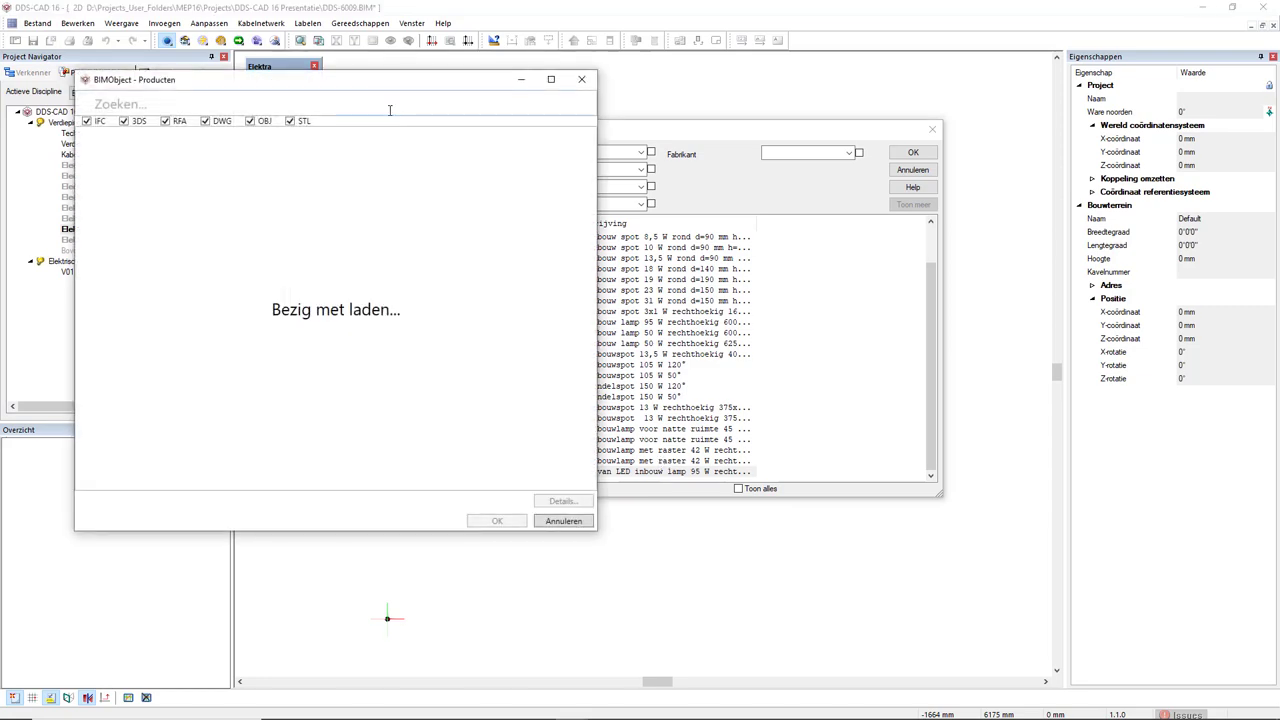
Search BIMObject for 'Bellatr' and download the BELLATRIX (Suspended) lamp.
{"action": "left_click_drag", "start_coordinate": [385, 80], "coordinate": [680, 108]}
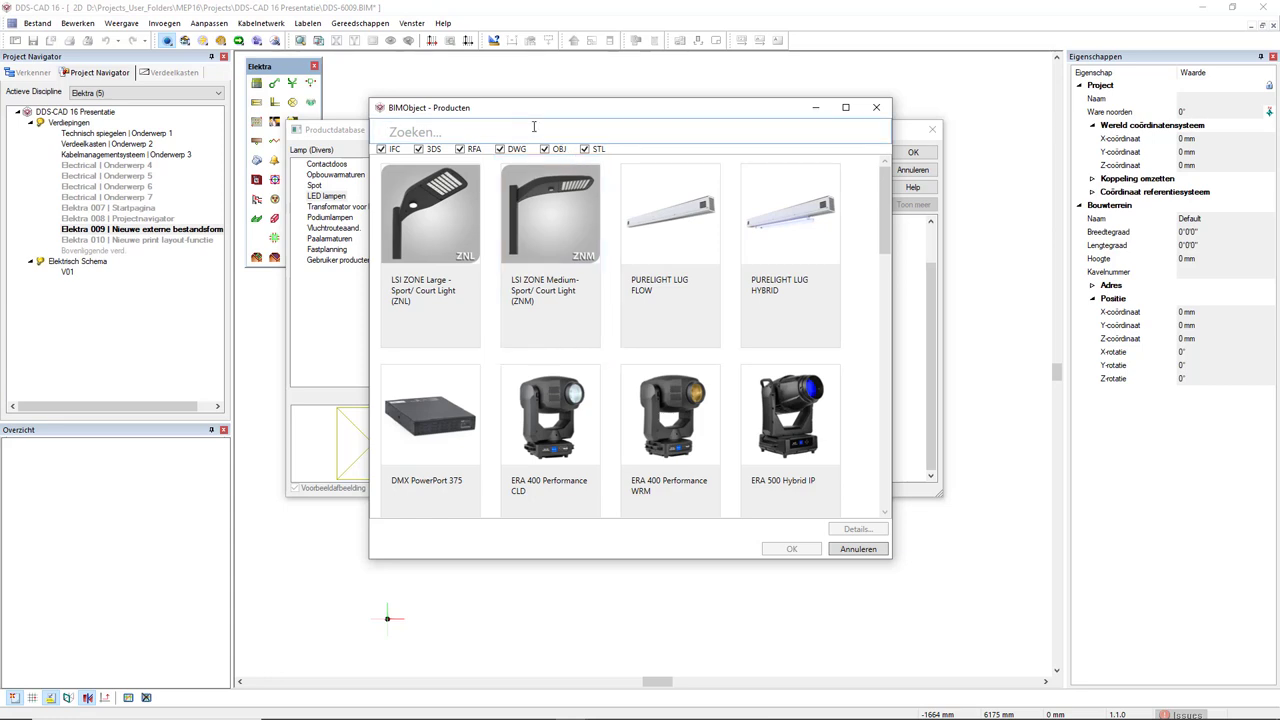
{"action": "type", "text": "Bellatrix"}
{"action": "key", "text": "Return"}
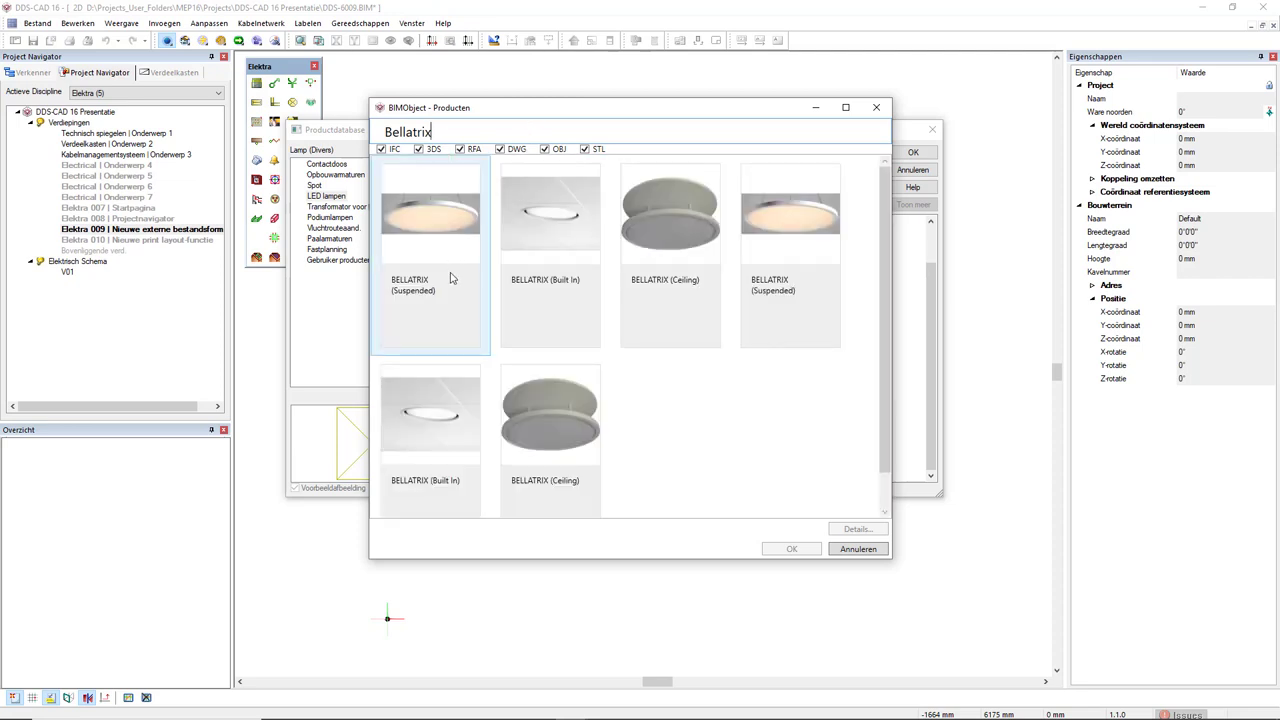
{"action": "left_click", "coordinate": [450, 278]}
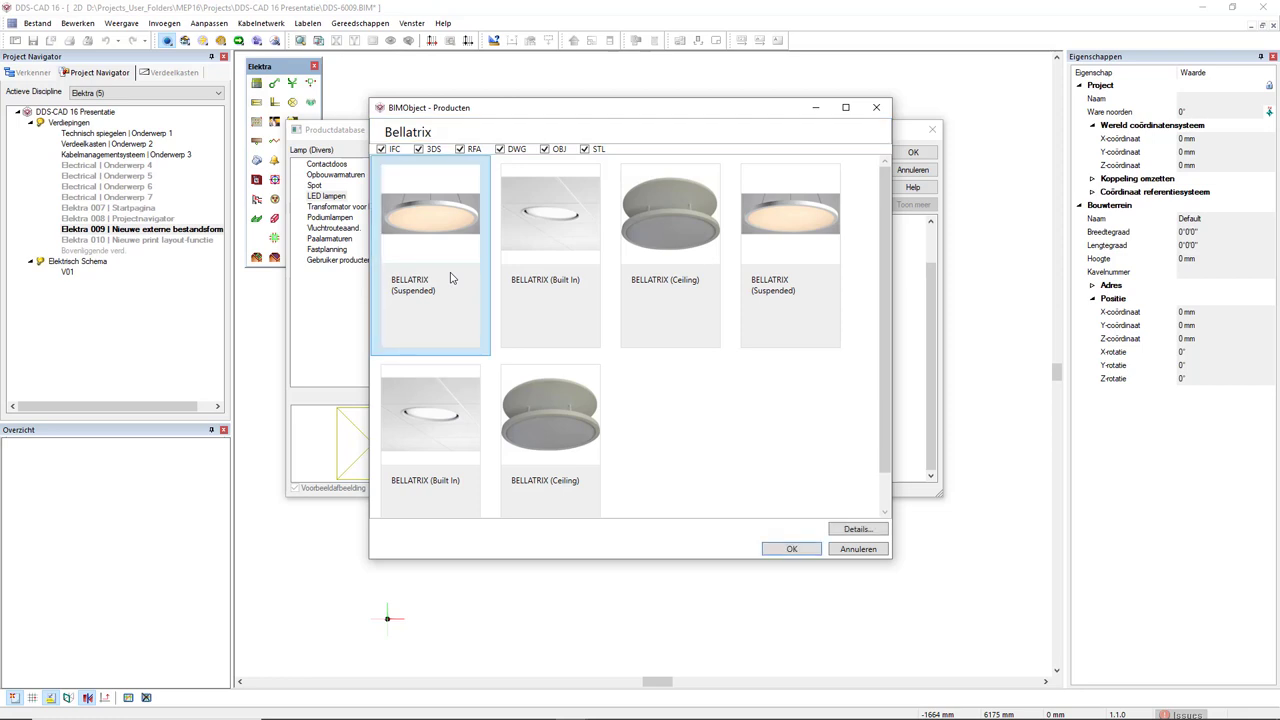
{"action": "left_click", "coordinate": [850, 537]}
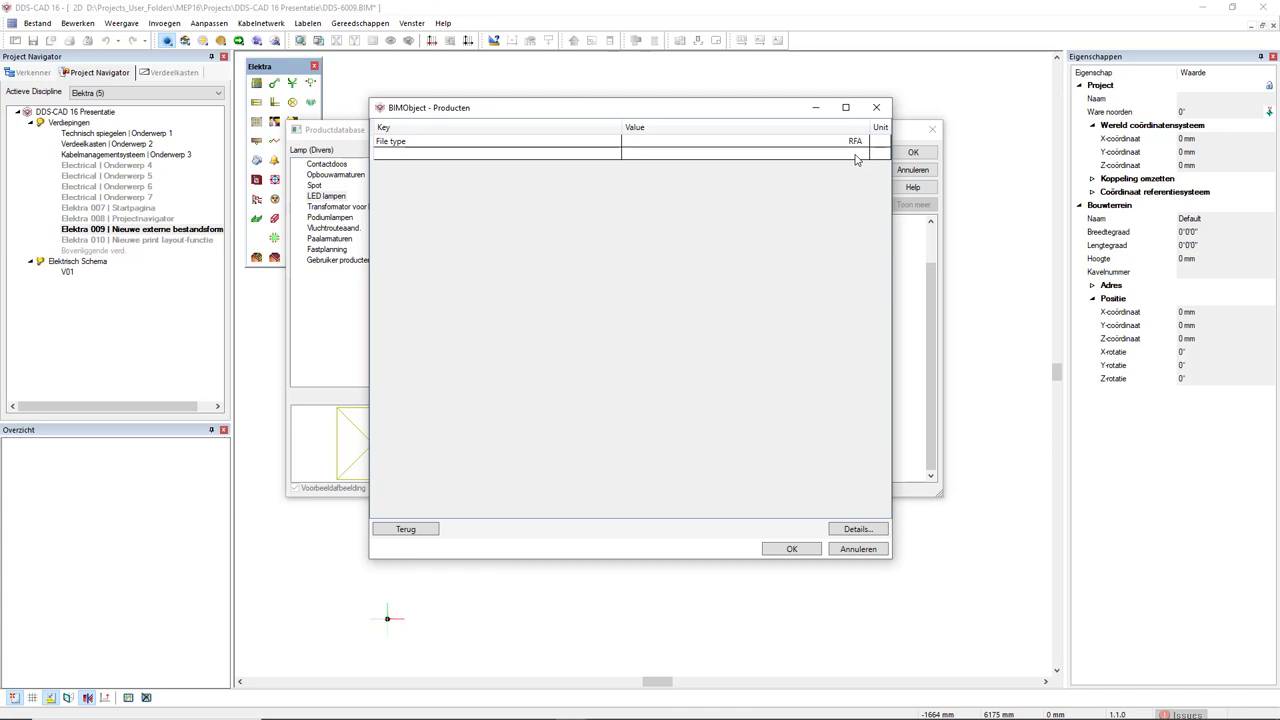
{"action": "left_click", "coordinate": [792, 549]}
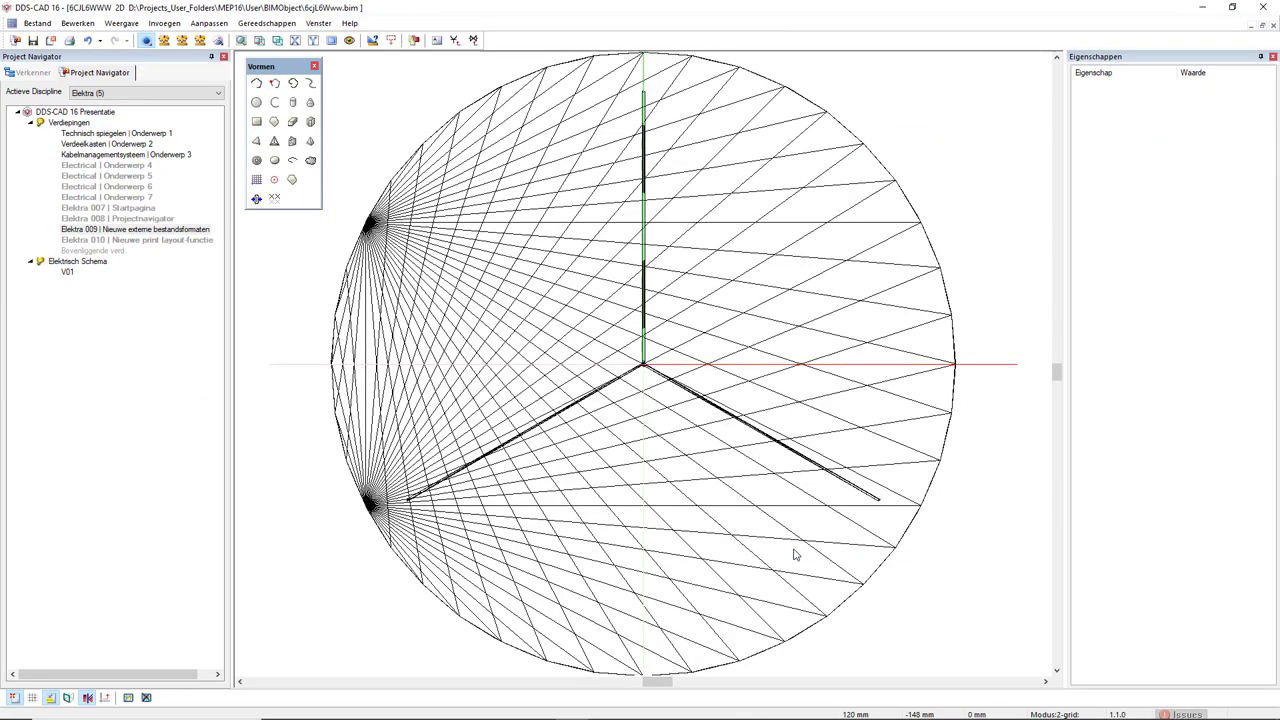
Show the BELLATRIX lamp with solid shading in 3D, save 6cjL6Www.bim, and reopen Elektra 009.
{"action": "scroll", "coordinate": [794, 548], "scroll_direction": "down", "scroll_amount": 1}
{"action": "scroll", "coordinate": [768, 495], "scroll_direction": "down", "scroll_amount": 1}
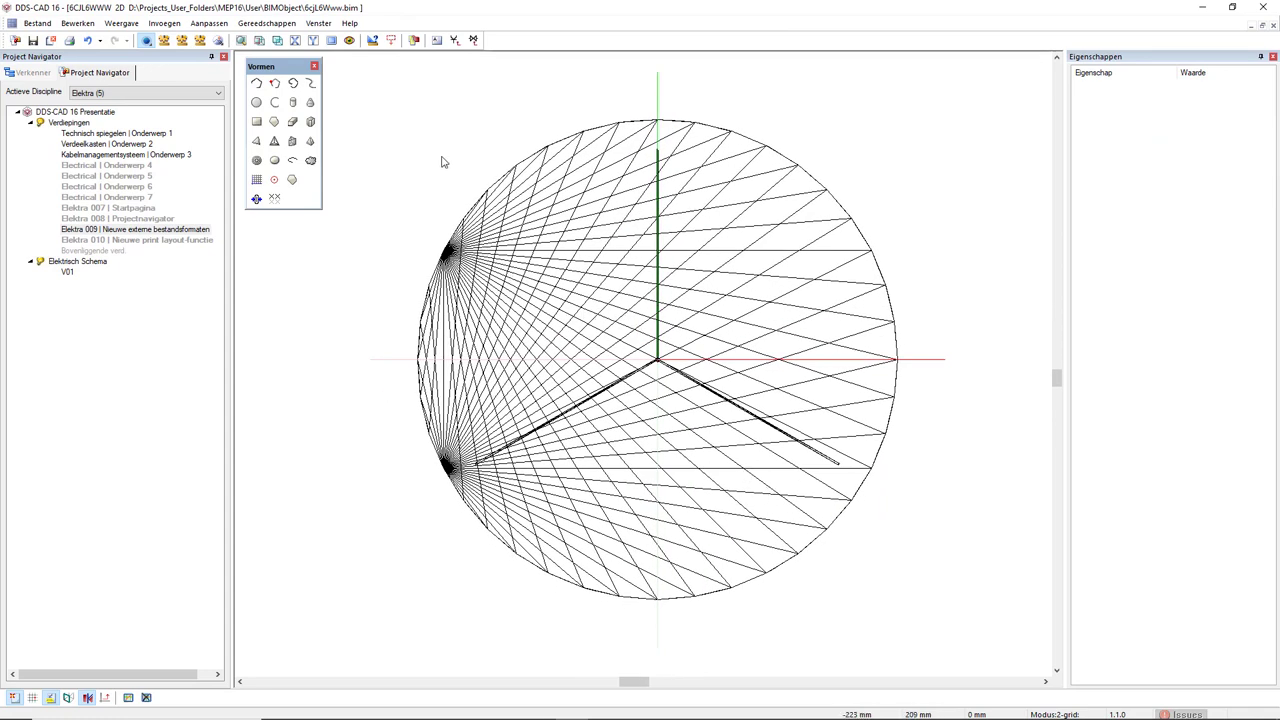
{"action": "left_click", "coordinate": [260, 41]}
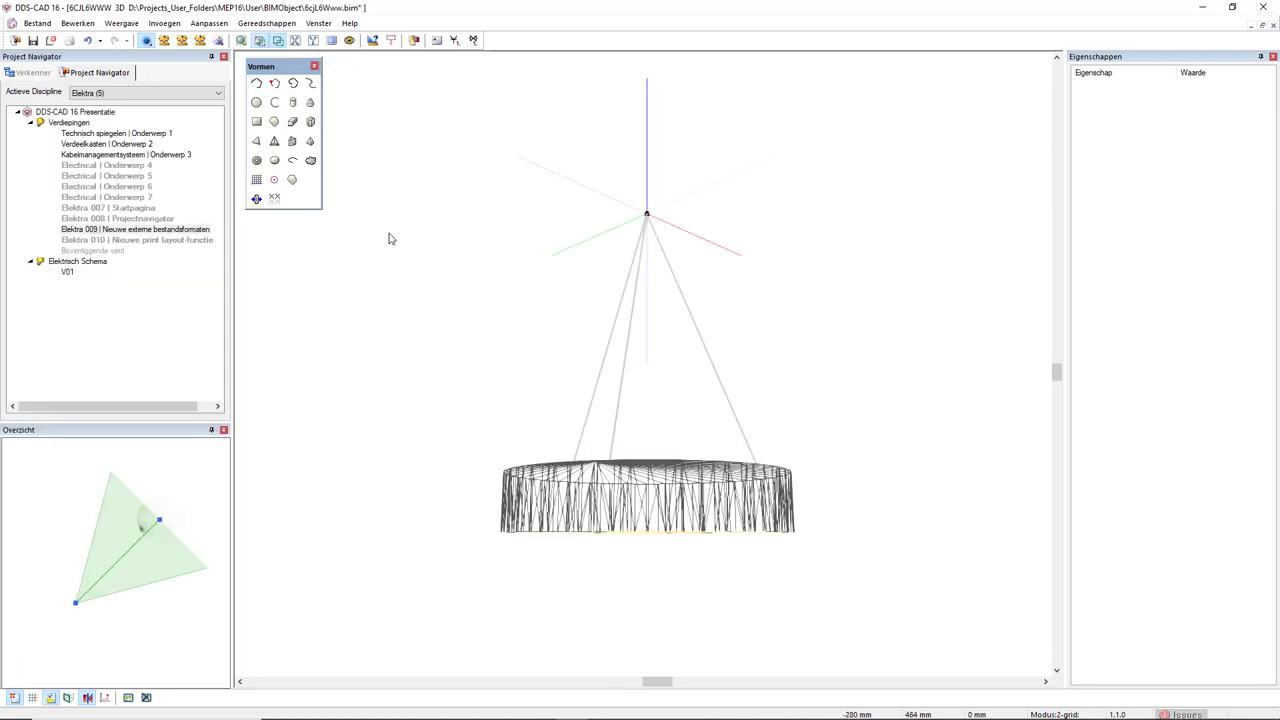
{"action": "left_click", "coordinate": [219, 40]}
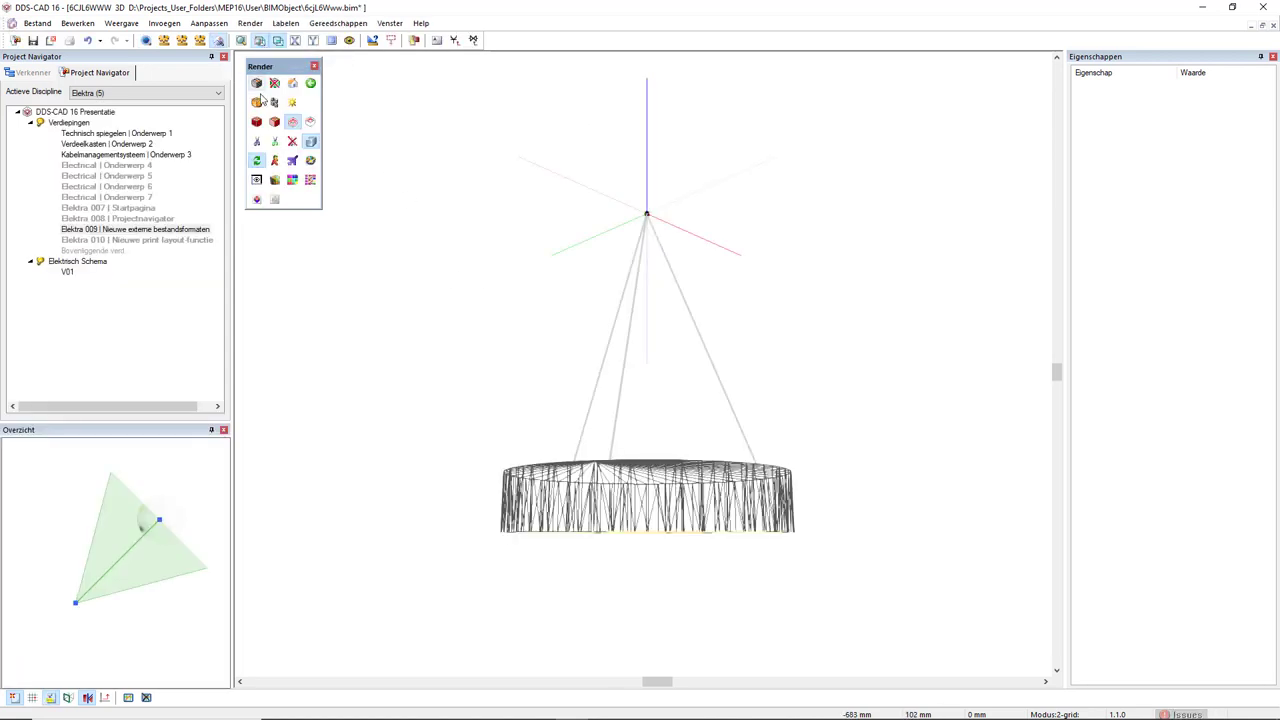
{"action": "left_click", "coordinate": [275, 122]}
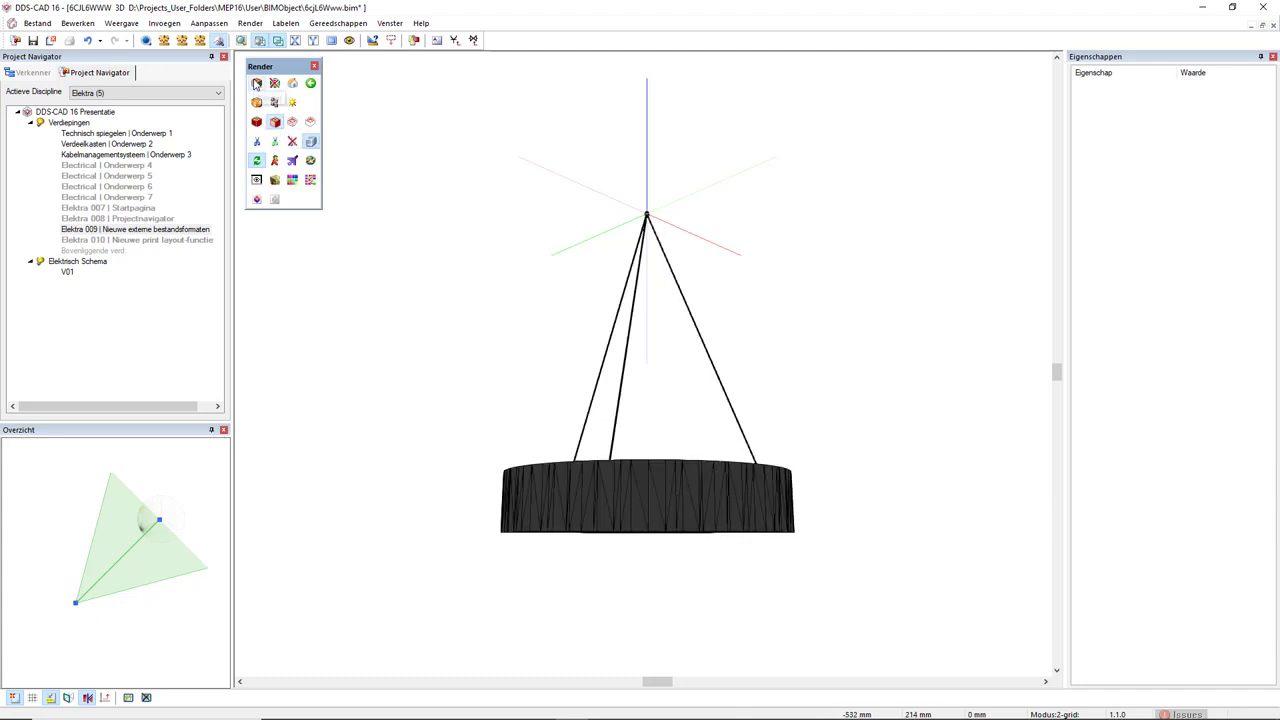
{"action": "left_click", "coordinate": [256, 84]}
{"action": "scroll", "coordinate": [608, 469], "scroll_direction": "down", "scroll_amount": 2}
{"action": "mouse_move", "coordinate": [608, 469]}
{"action": "middle_mouse_down"}
{"action": "mouse_move", "coordinate": [594, 266]}
{"action": "mouse_move", "coordinate": [613, 463]}
{"action": "middle_mouse_up"}
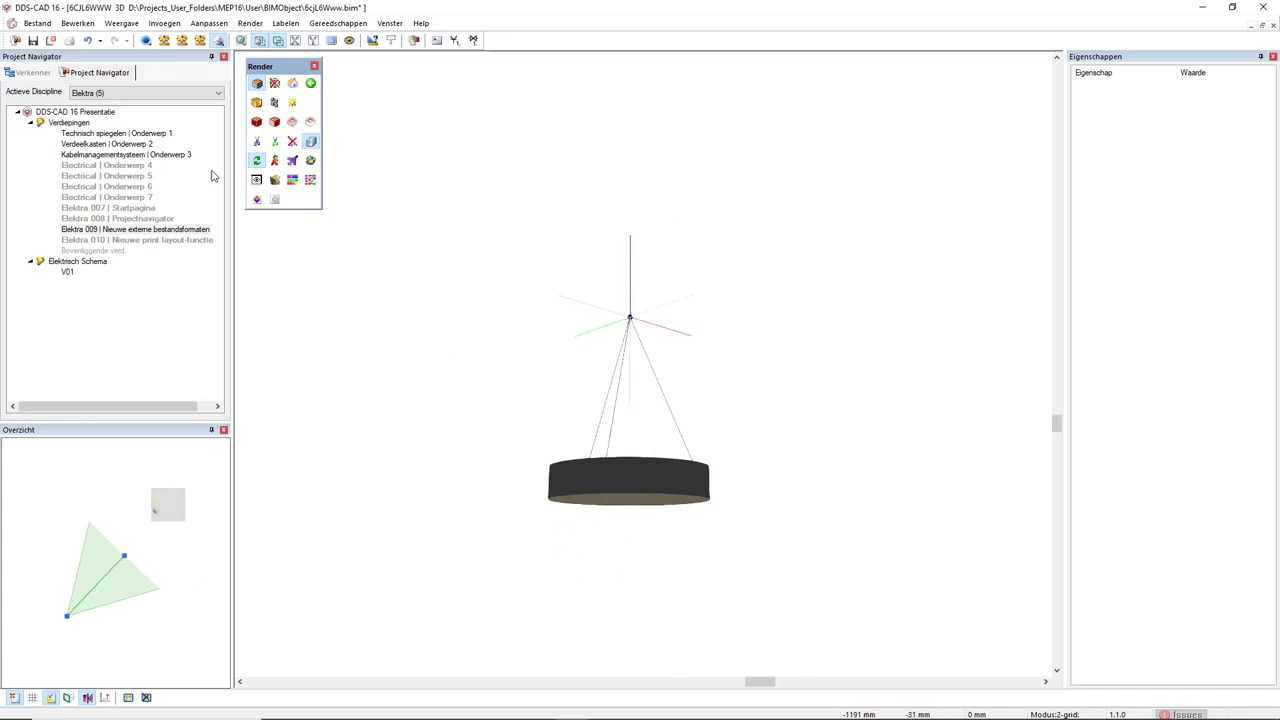
{"action": "left_click", "coordinate": [34, 41]}
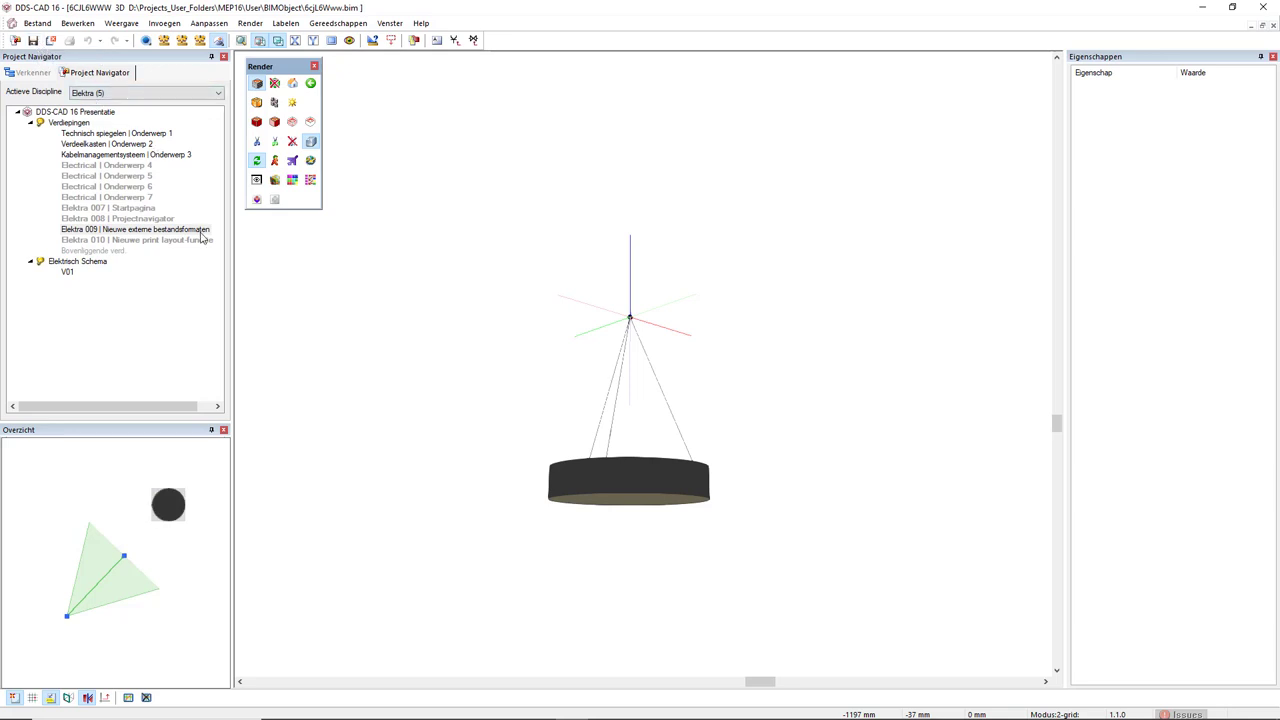
{"action": "double_click", "coordinate": [200, 232]}
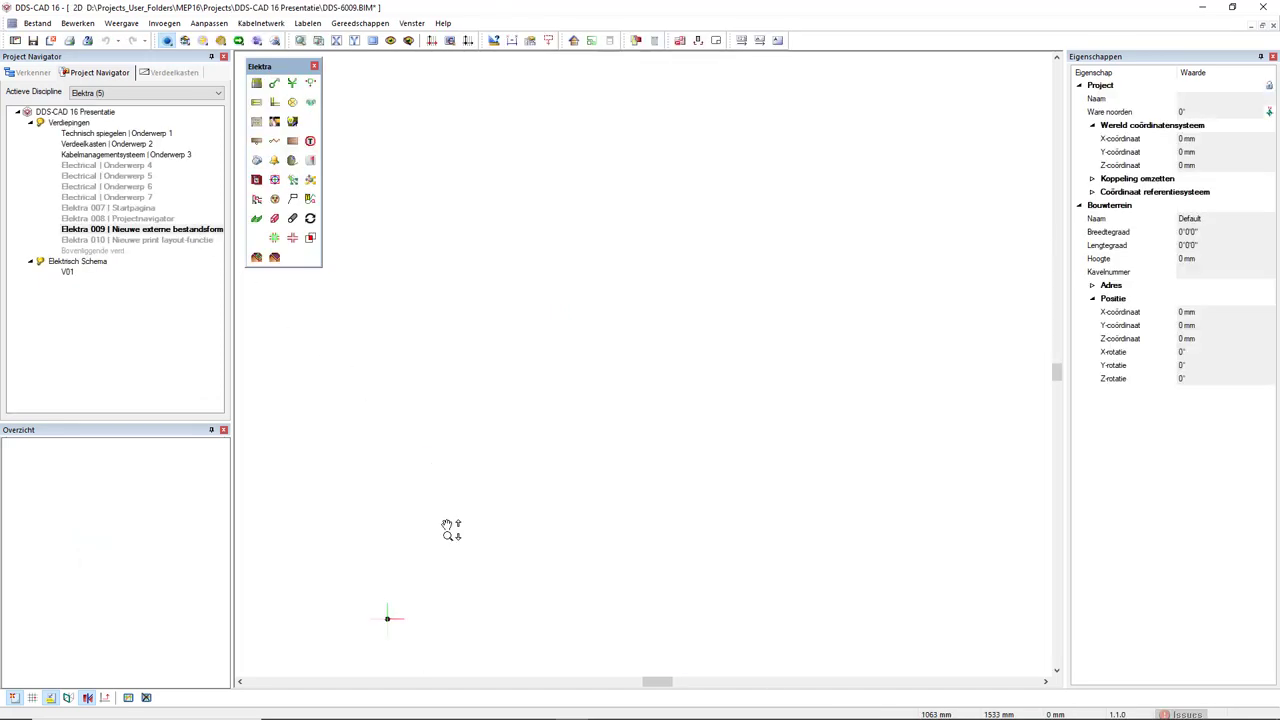
Choose BELLATRIX (Suspended) as the product for the Lamp (divers) tool.
{"action": "middle_click_drag", "start_coordinate": [451, 528], "coordinate": [537, 457]}
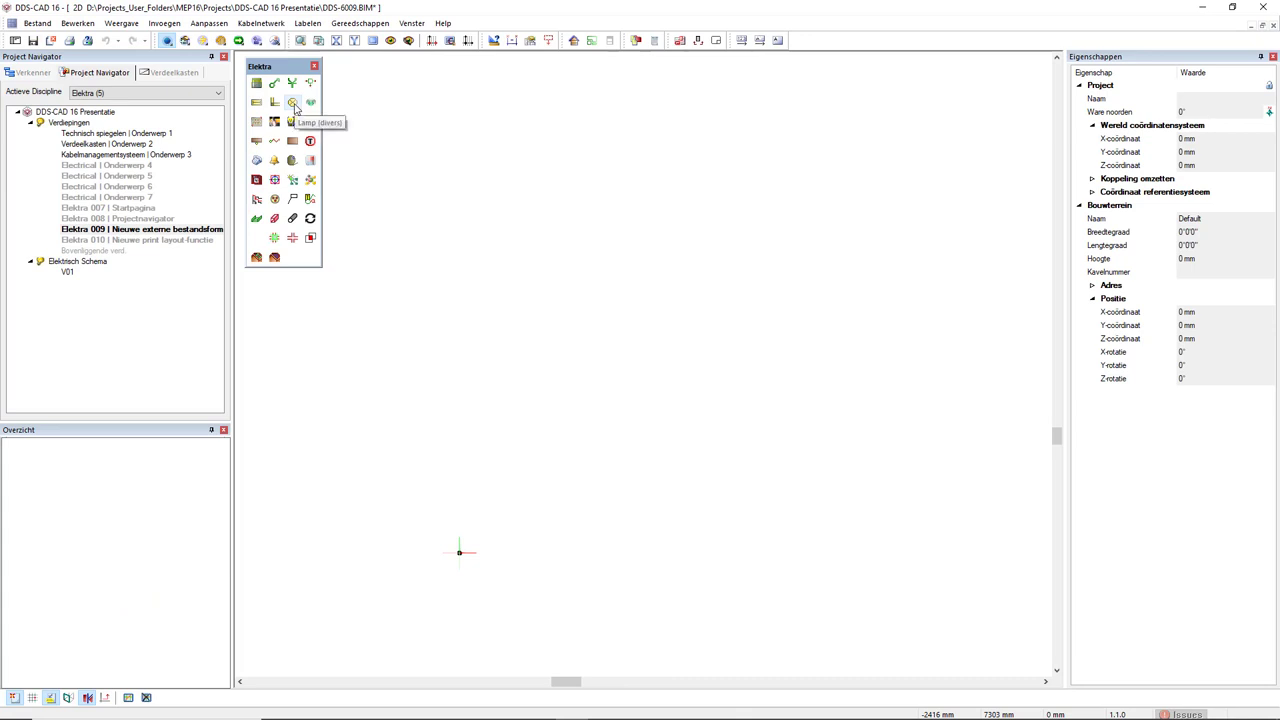
{"action": "left_click", "coordinate": [293, 104]}
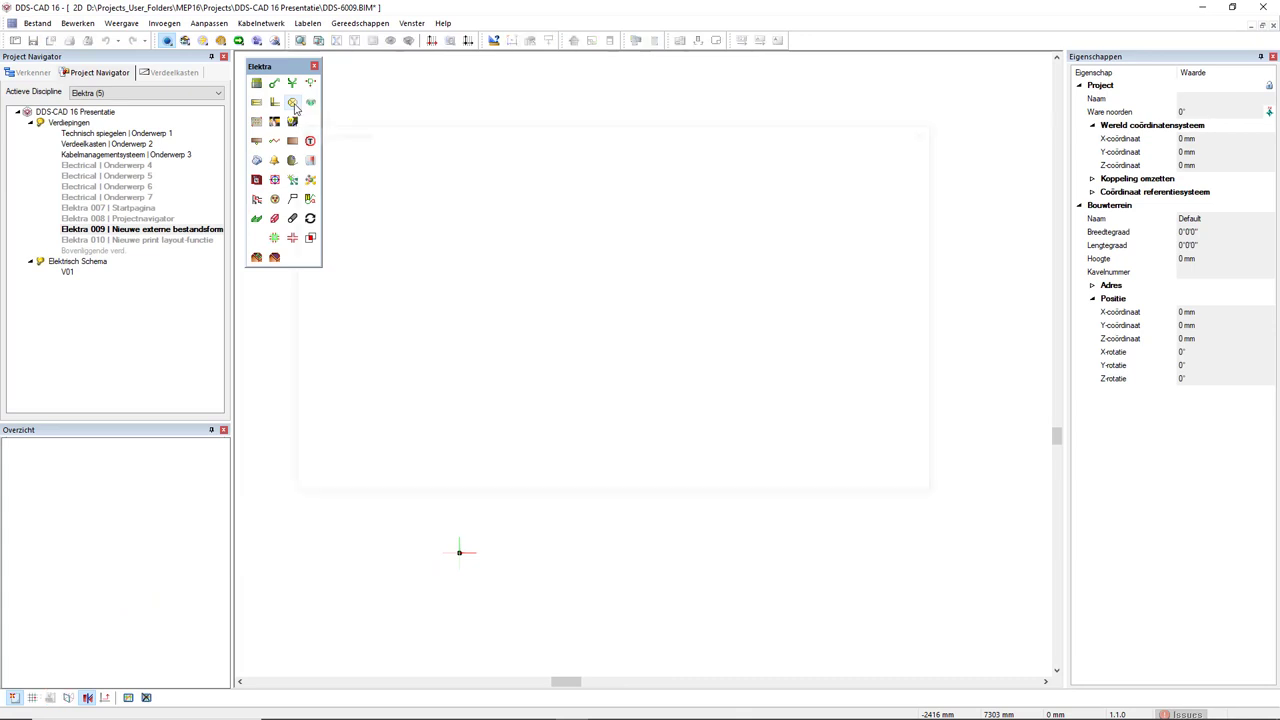
{"action": "scroll", "coordinate": [926, 295], "scroll_direction": "down", "scroll_amount": 2}
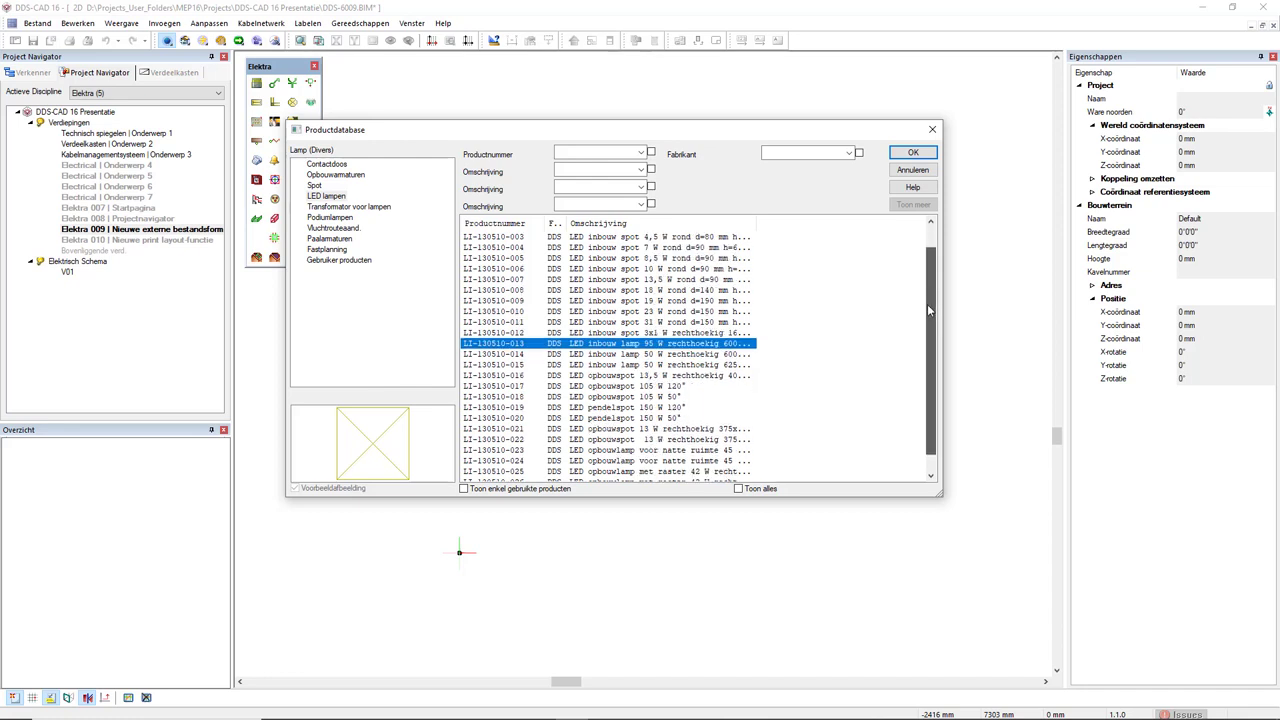
{"action": "left_click", "coordinate": [643, 474]}
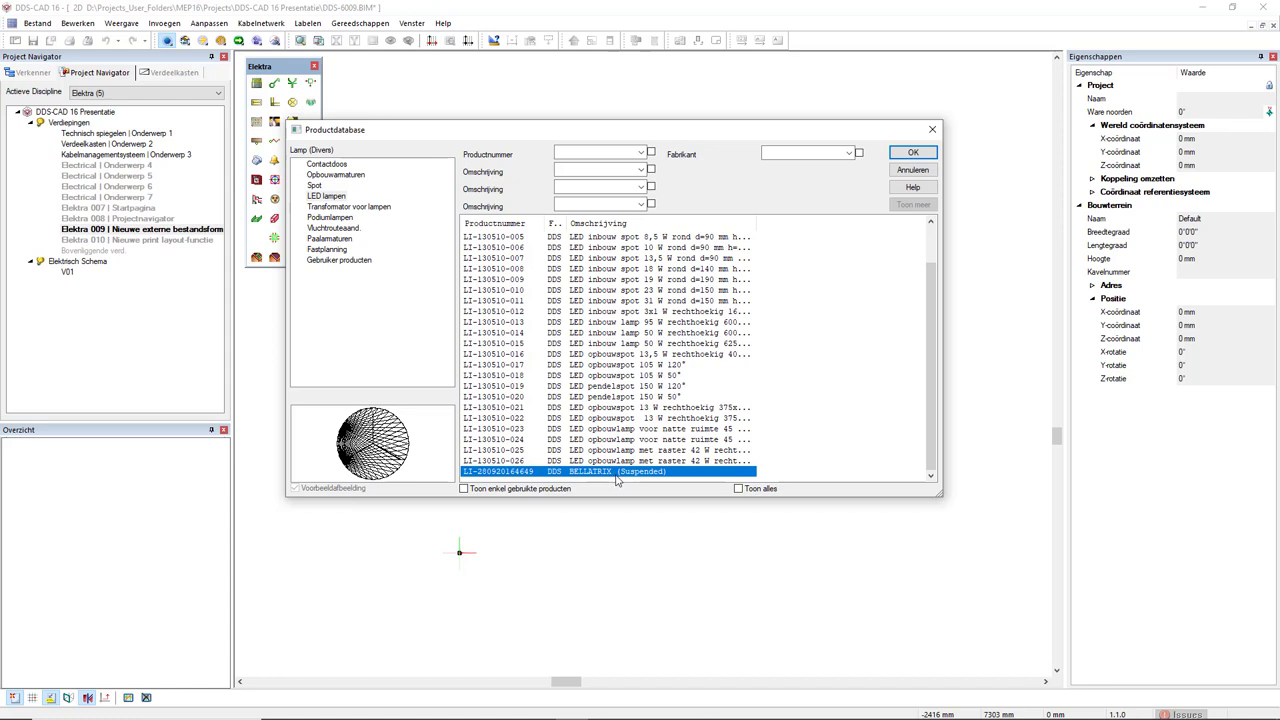
{"action": "left_click", "coordinate": [911, 156]}
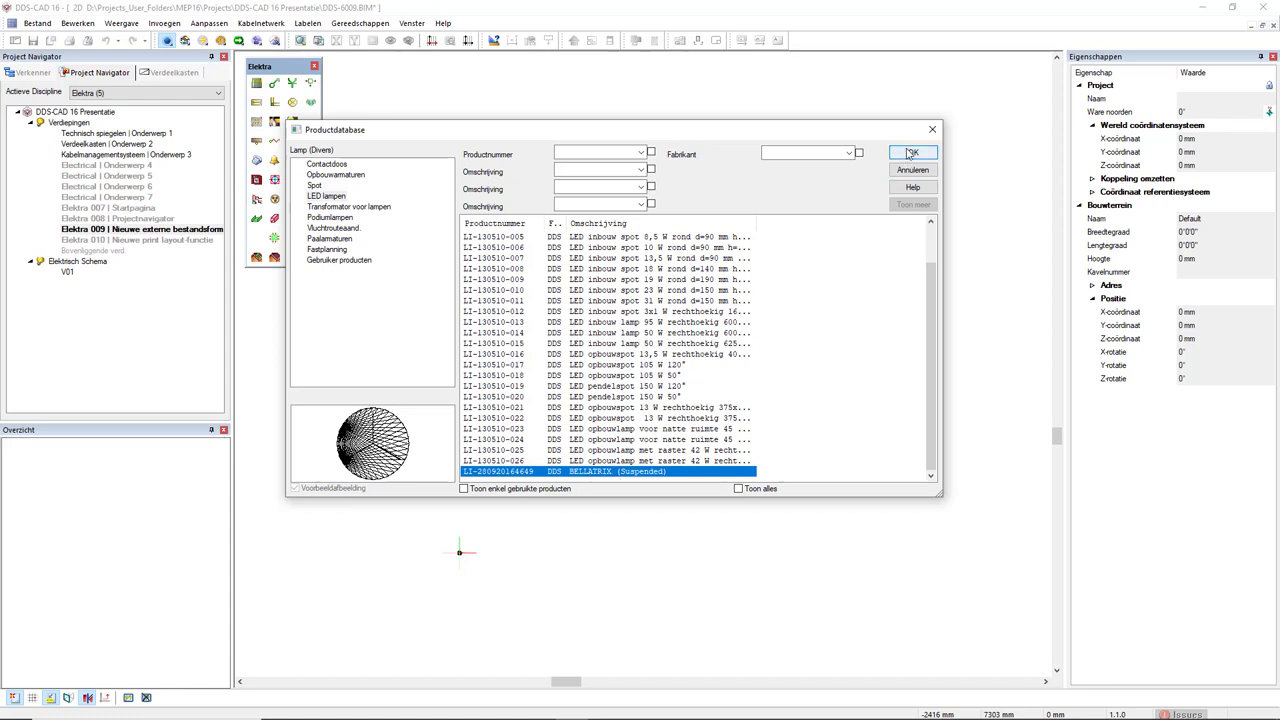
Place six BELLATRIX 1x95W suspended lamps on the Elektra 009 floor.
{"action": "left_click", "coordinate": [694, 492]}
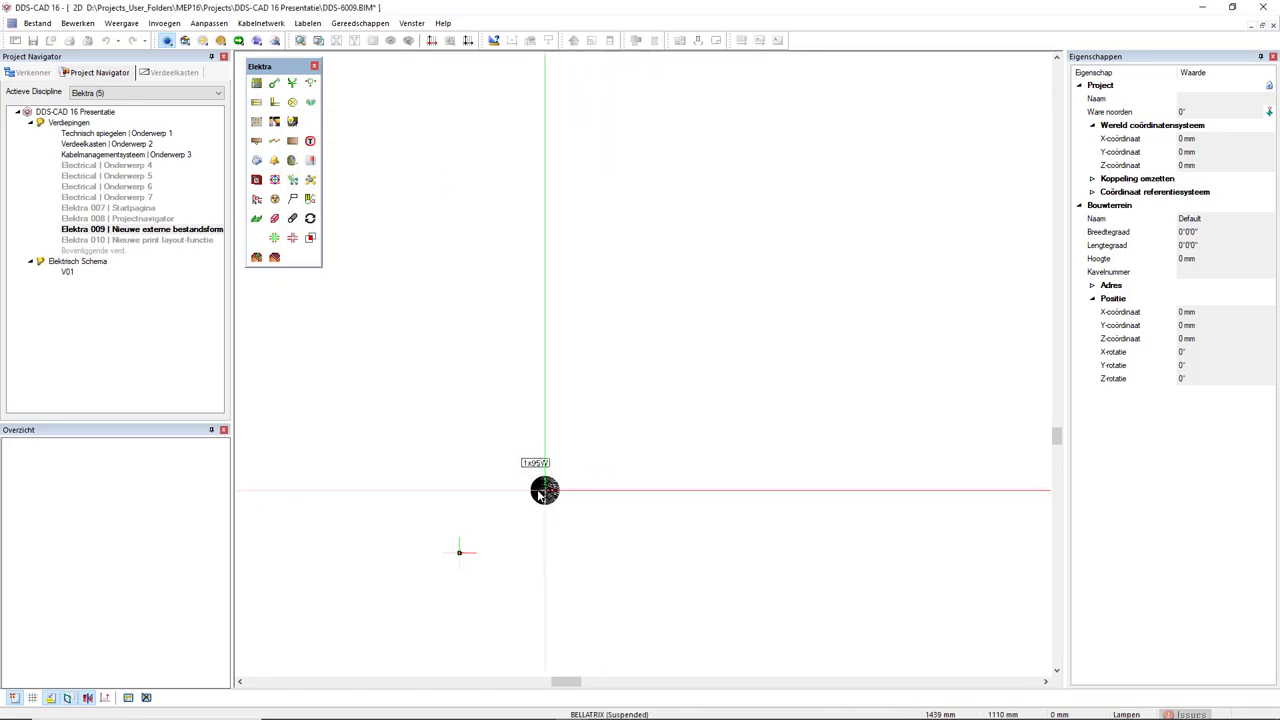
{"action": "left_click", "coordinate": [575, 408]}
{"action": "left_click", "coordinate": [684, 404]}
{"action": "left_click", "coordinate": [642, 483]}
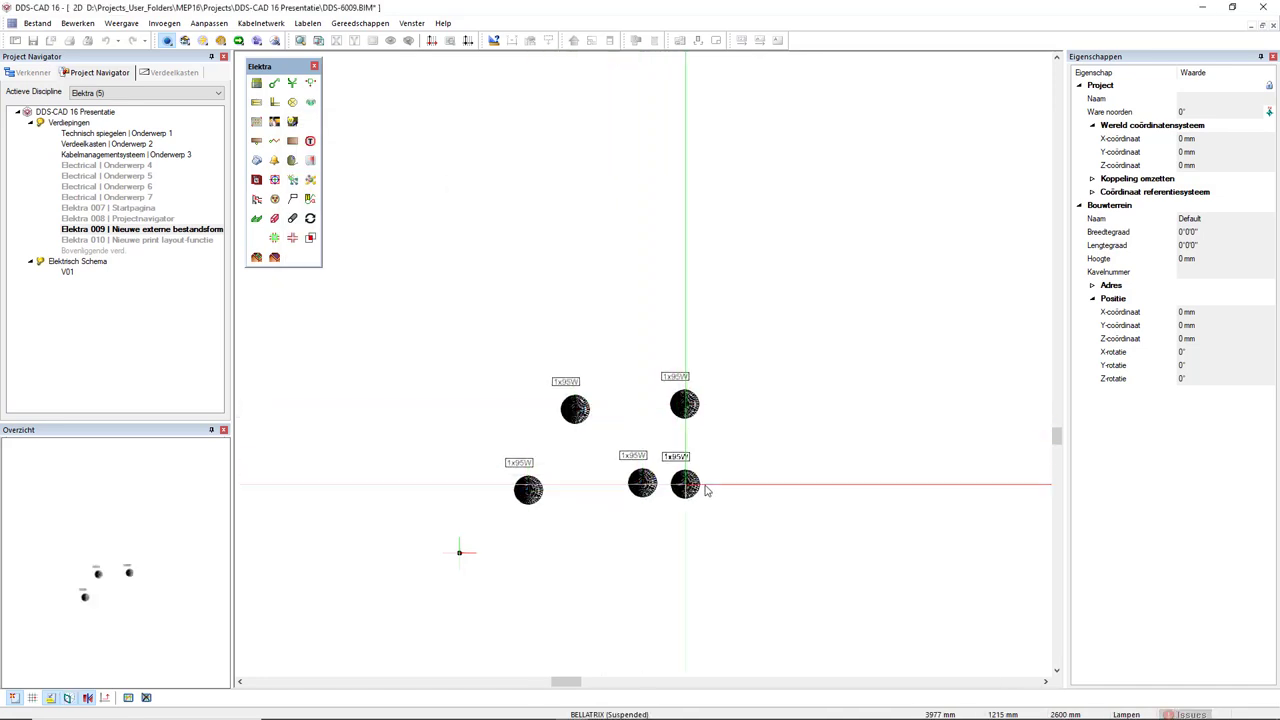
{"action": "left_click", "coordinate": [724, 482]}
{"action": "left_click", "coordinate": [788, 402]}
{"action": "key", "text": "Escape"}
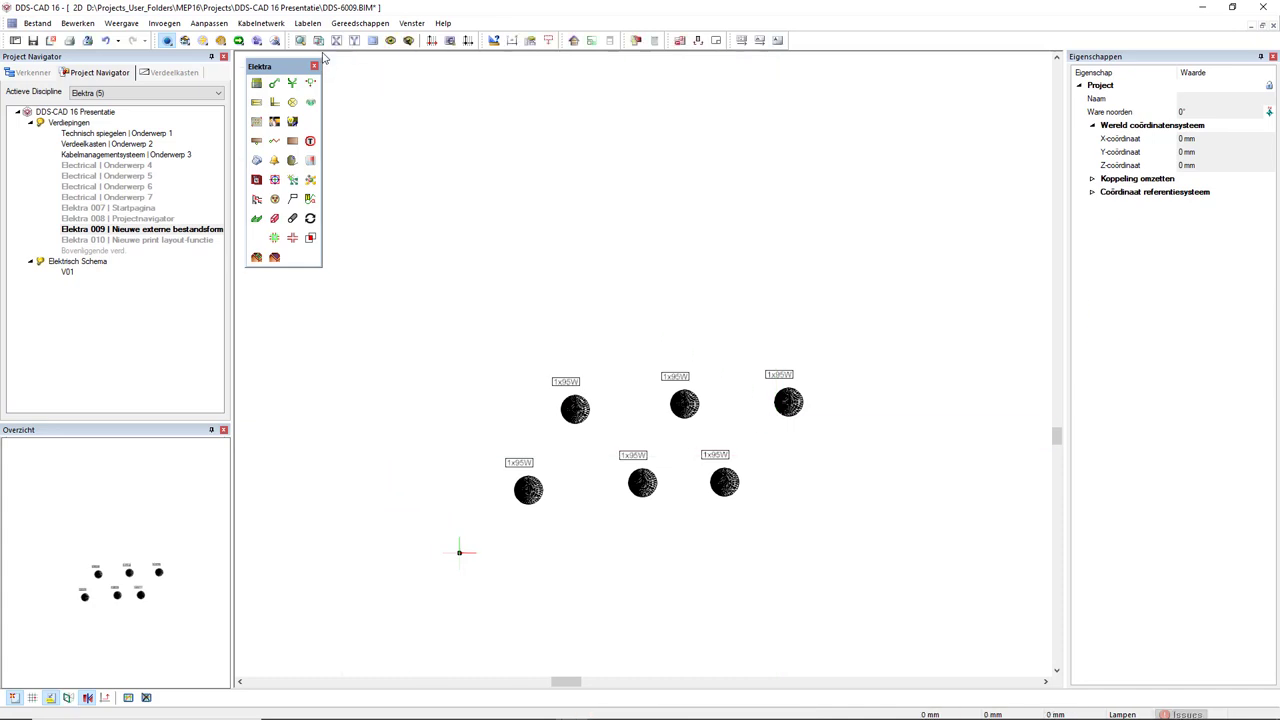
Check the lamps in solid-shaded 3D, then open Technisch spiegelen | Onderwerp 1.
{"action": "left_click", "coordinate": [277, 40]}
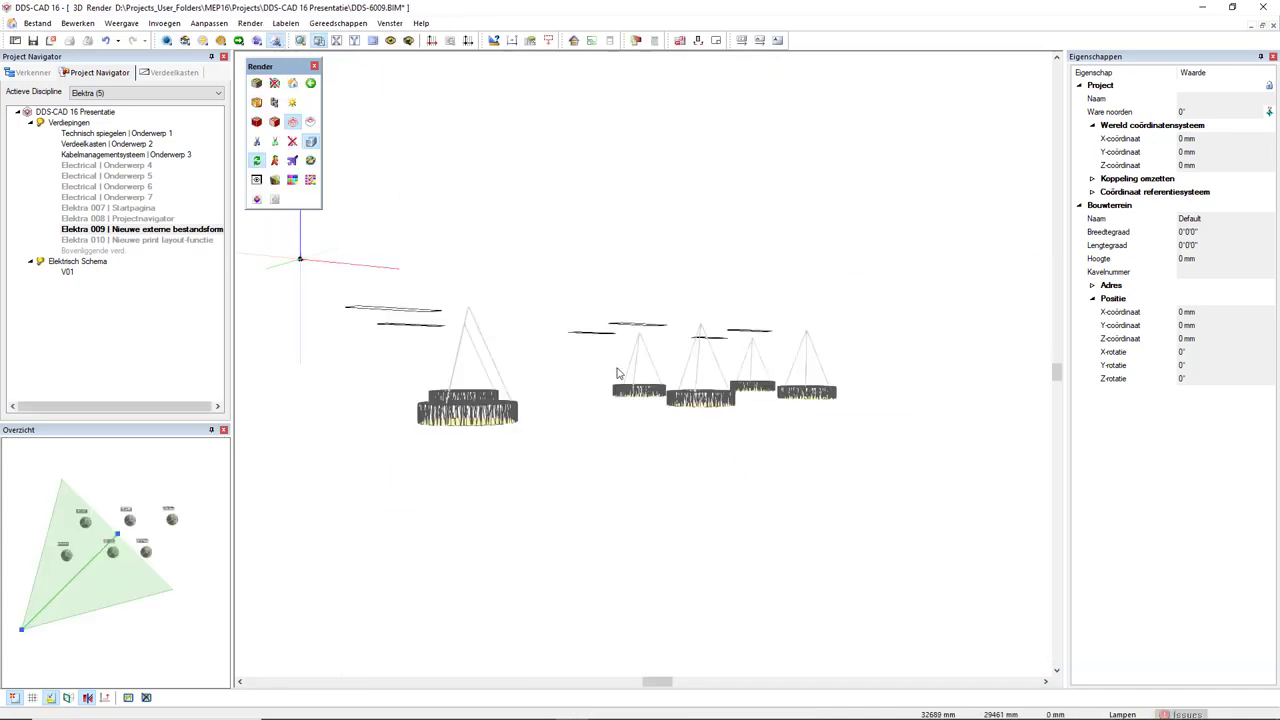
{"action": "left_click", "coordinate": [256, 83]}
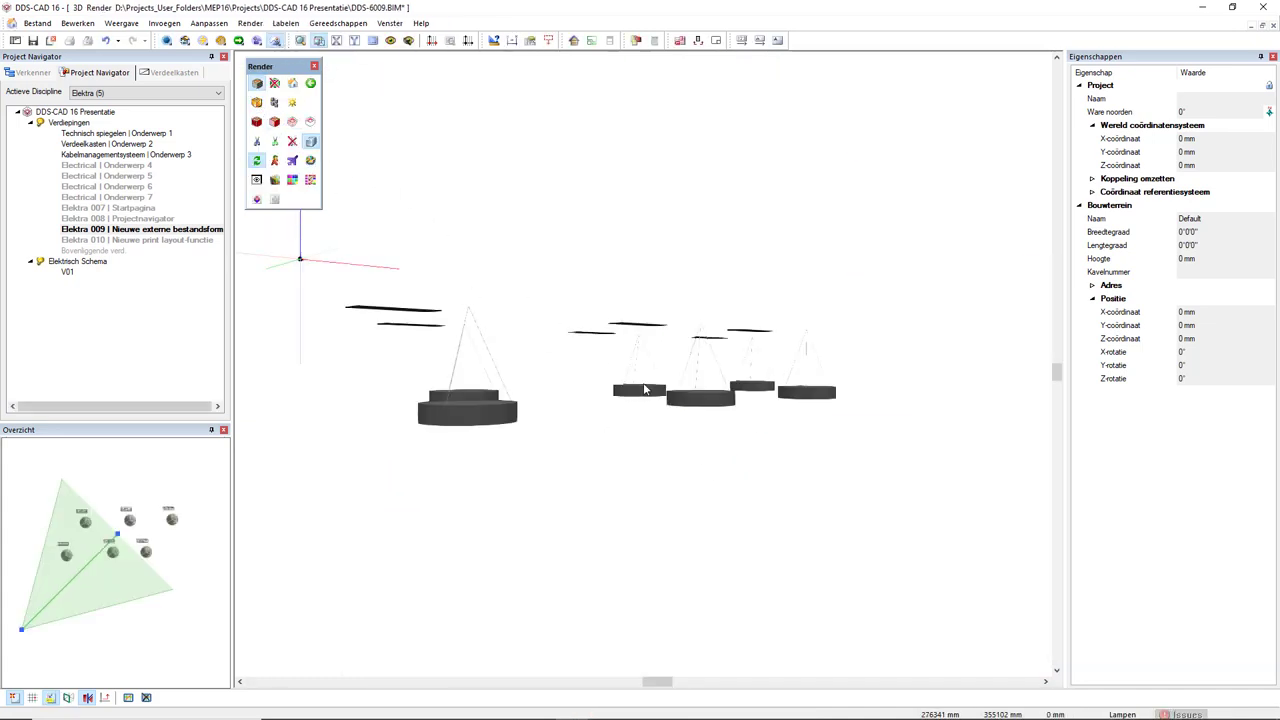
{"action": "mouse_move", "coordinate": [630, 345]}
{"action": "middle_mouse_down"}
{"action": "mouse_move", "coordinate": [659, 342]}
{"action": "mouse_move", "coordinate": [606, 254]}
{"action": "middle_mouse_up"}
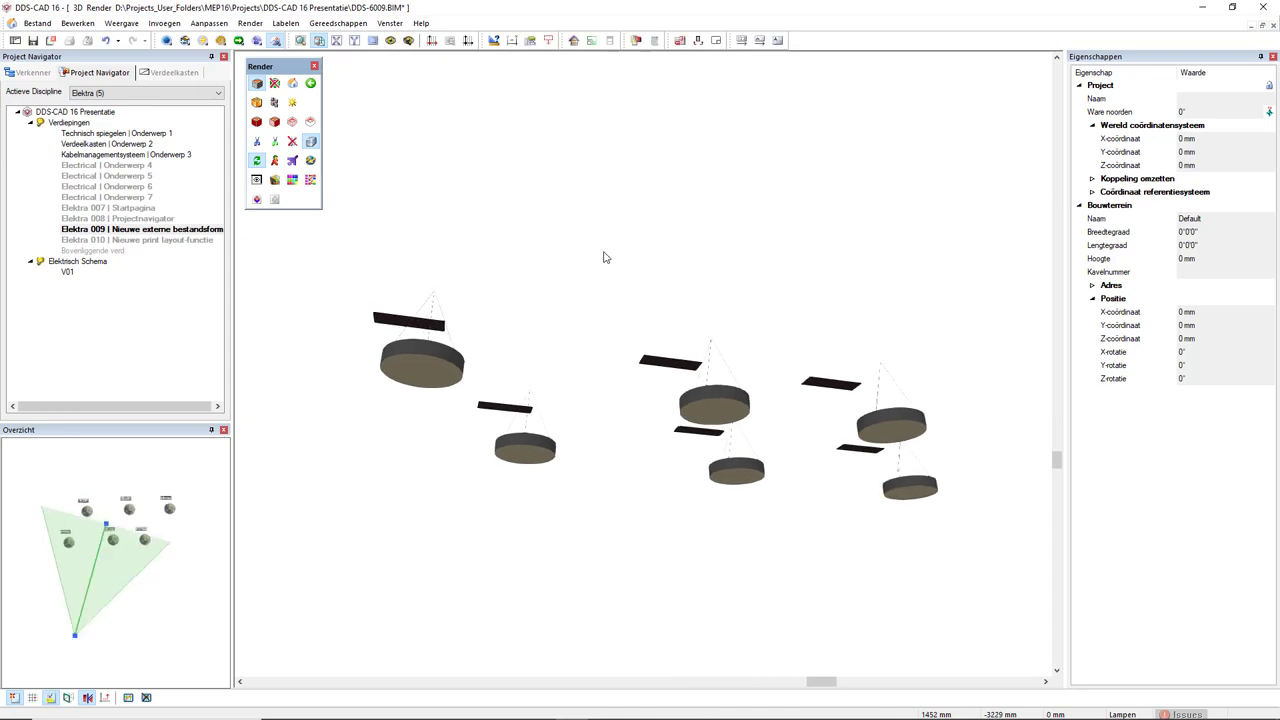
{"action": "double_click", "coordinate": [164, 137]}
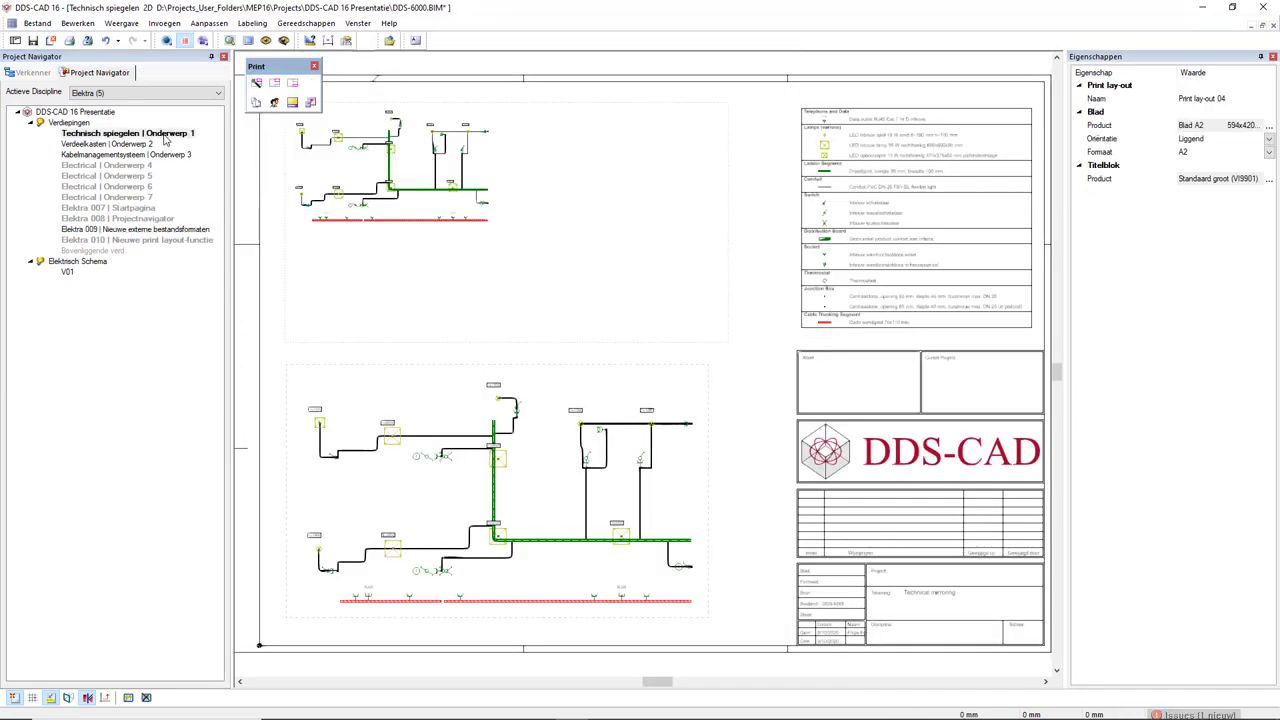
Open the Installatiemodel from the Verkenner and zoom and pan around its floor plan.
{"action": "left_click", "coordinate": [44, 75]}
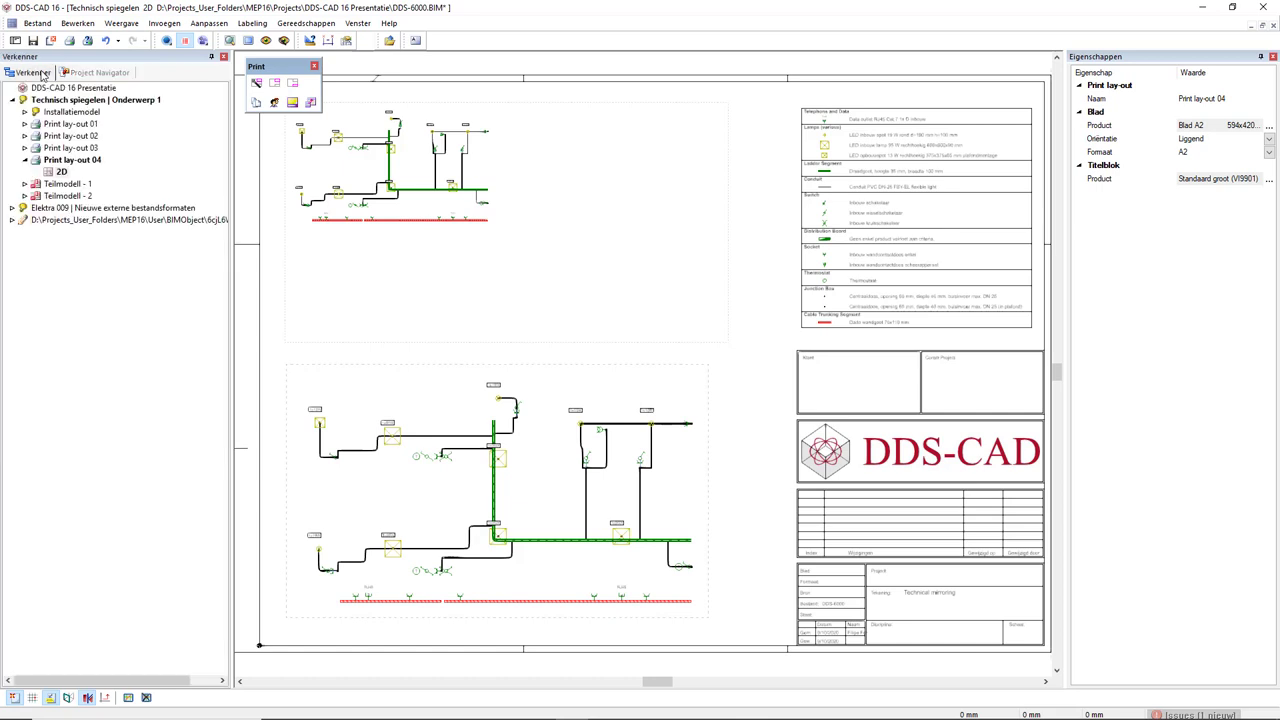
{"action": "double_click", "coordinate": [56, 112]}
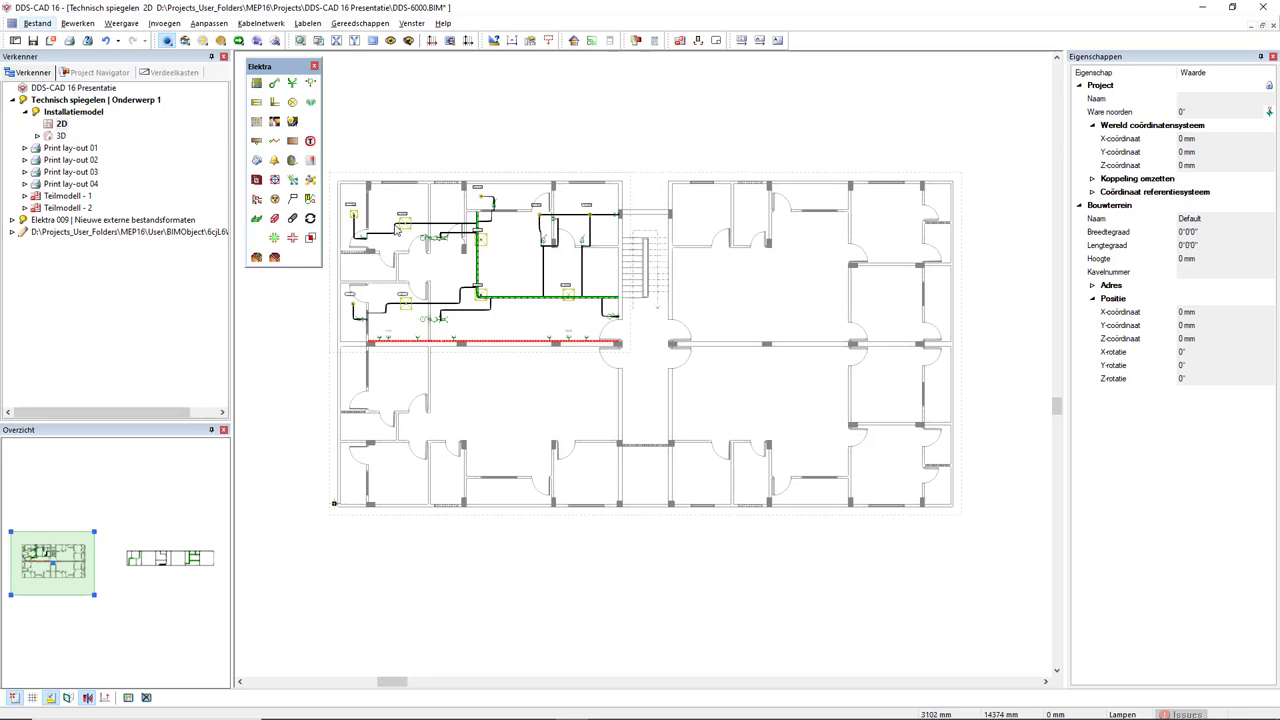
{"action": "scroll", "coordinate": [369, 230], "scroll_direction": "up", "scroll_amount": 1}
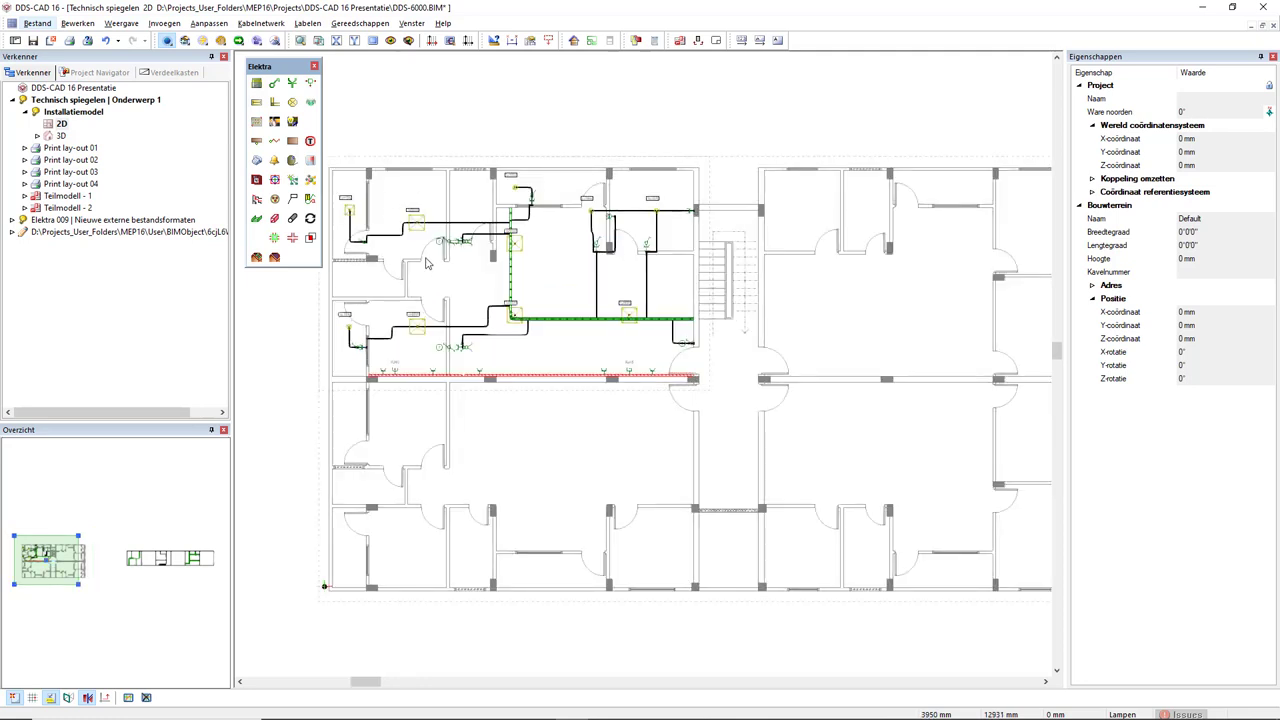
{"action": "scroll", "coordinate": [508, 240], "scroll_direction": "up", "scroll_amount": 1}
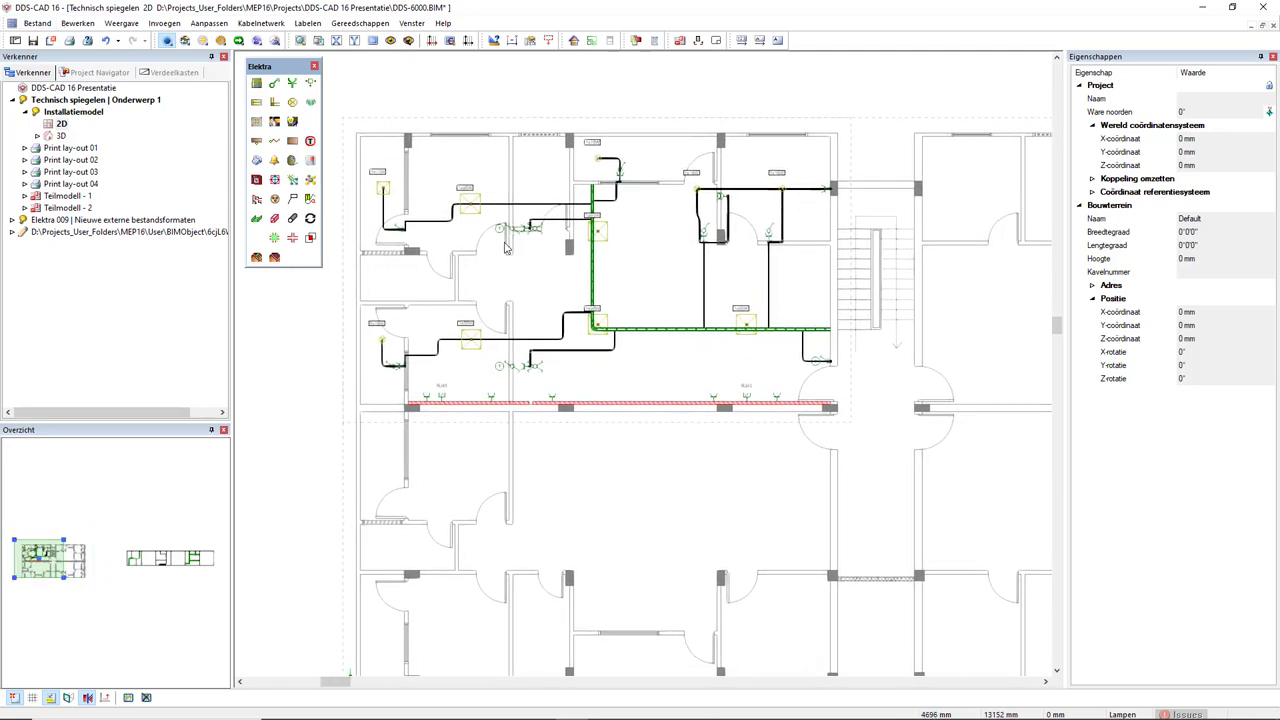
{"action": "scroll", "coordinate": [507, 248], "scroll_direction": "down", "scroll_amount": 2}
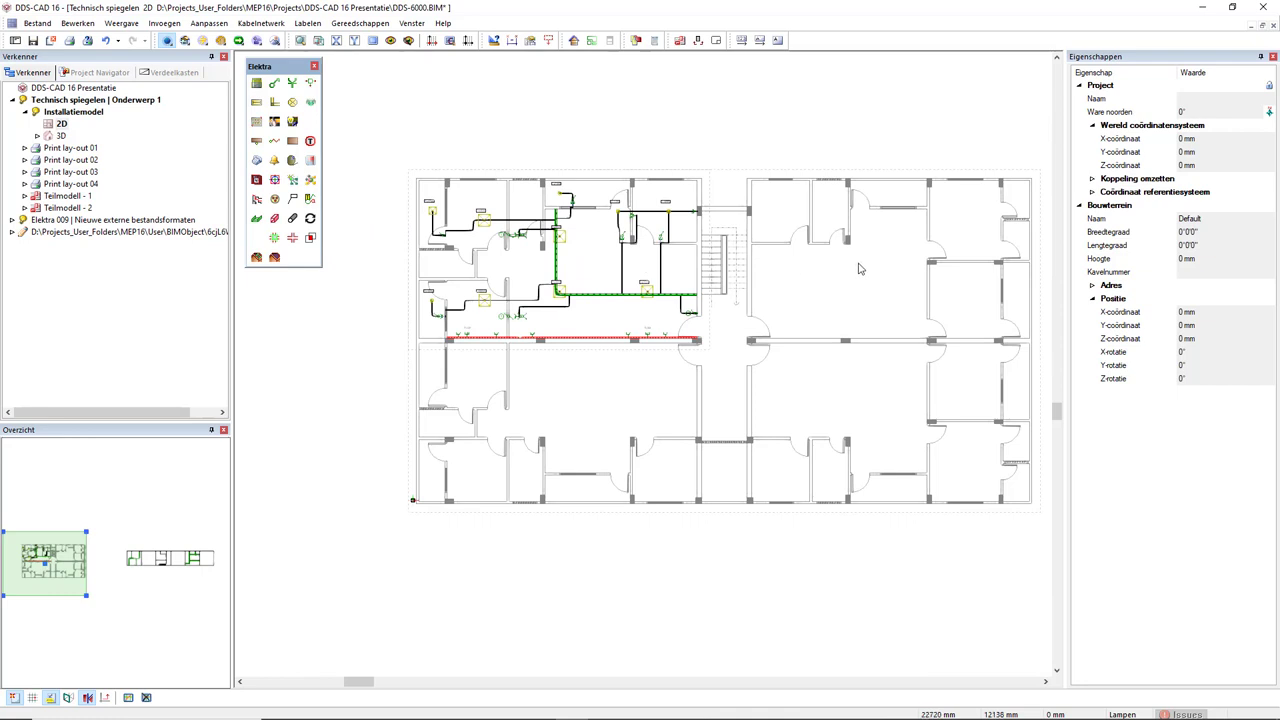
{"action": "middle_click_drag", "start_coordinate": [858, 268], "coordinate": [840, 254]}
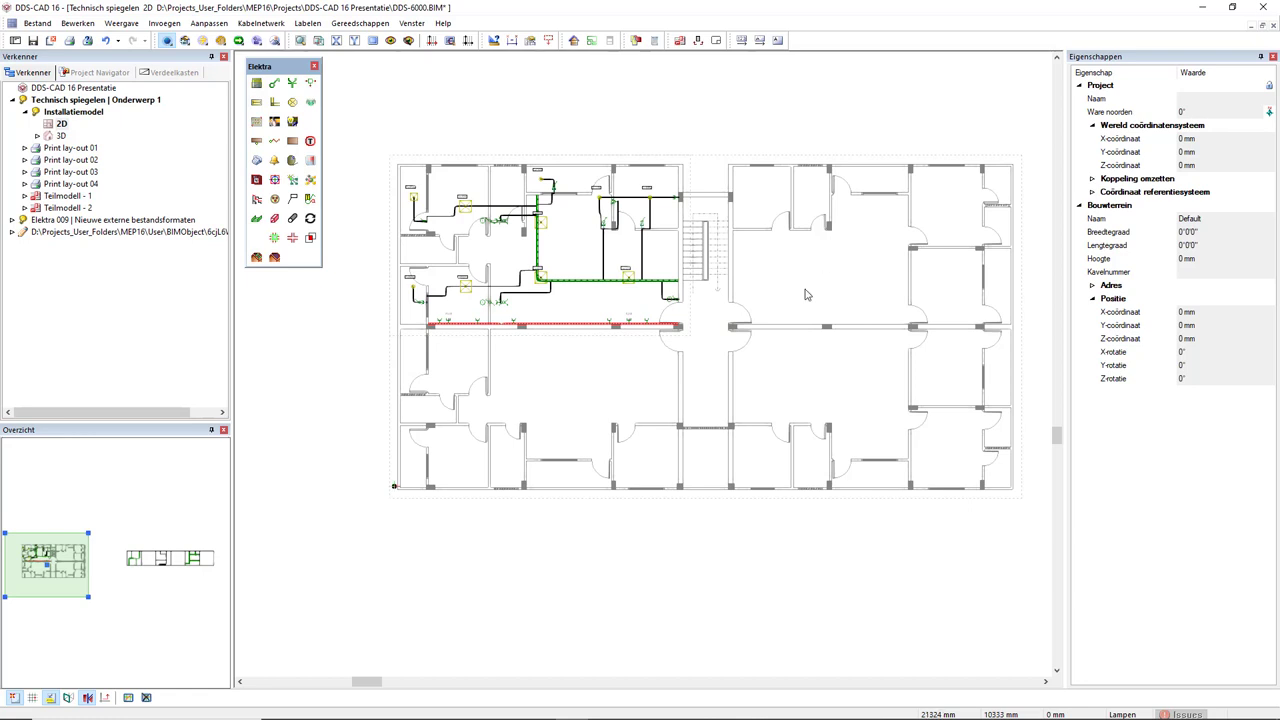
{"action": "middle_click_drag", "start_coordinate": [640, 318], "coordinate": [615, 310]}
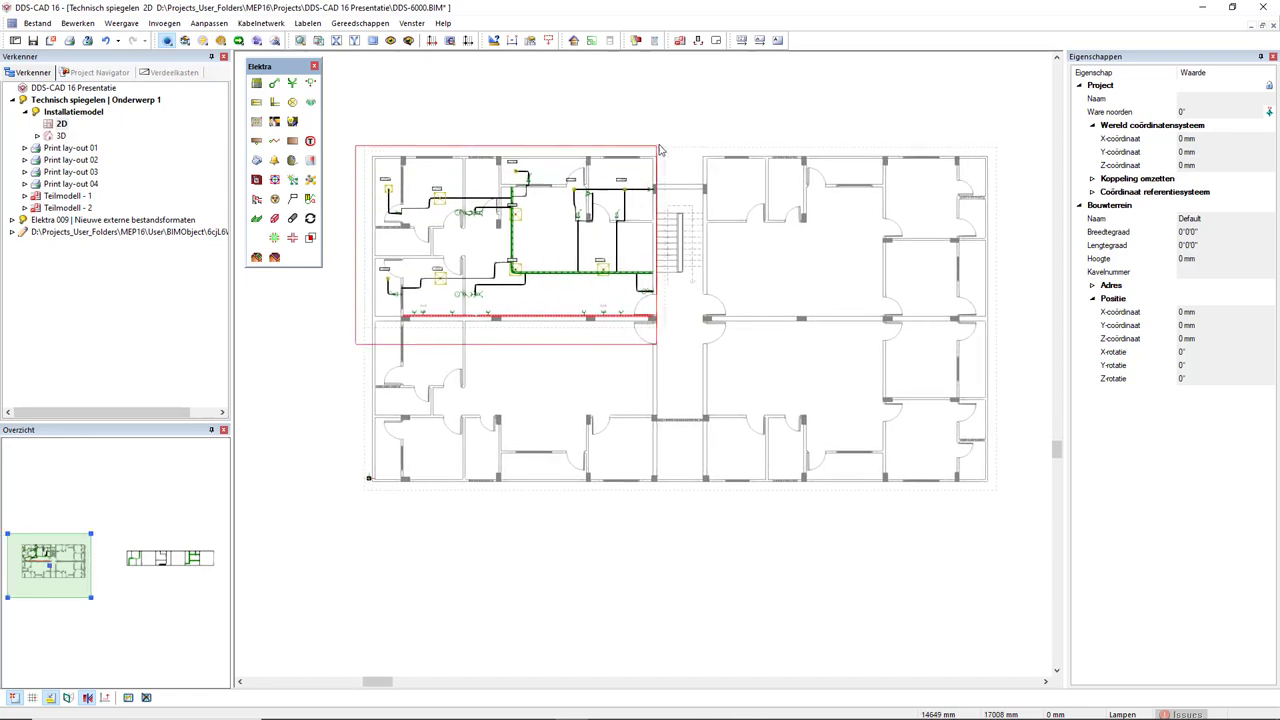
Window-select the upper-left installation and start Geselecteerde Object(en) Kopieren en Spiegelen.
{"action": "left_click_drag", "start_coordinate": [393, 317], "coordinate": [672, 146]}
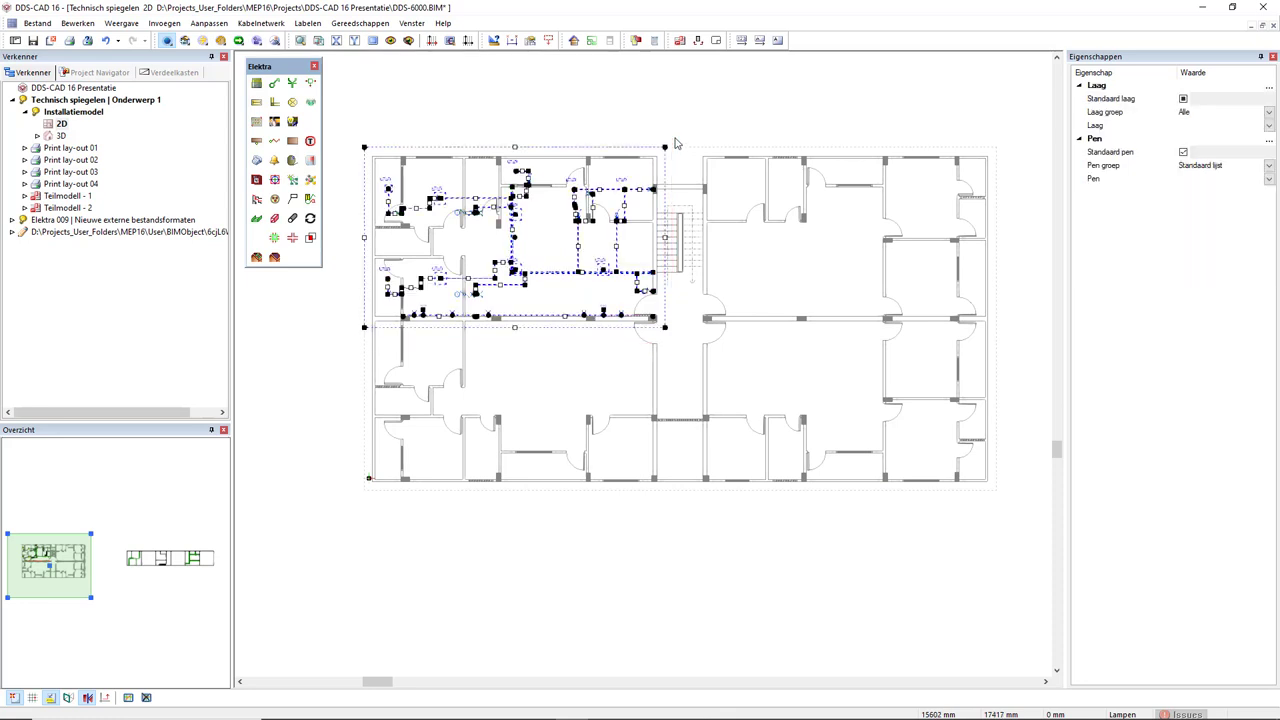
{"action": "left_click", "coordinate": [418, 345]}
{"action": "mouse_move", "coordinate": [358, 339]}
{"action": "left_mouse_down"}
{"action": "mouse_move", "coordinate": [615, 228]}
{"action": "mouse_move", "coordinate": [669, 168]}
{"action": "left_mouse_up"}
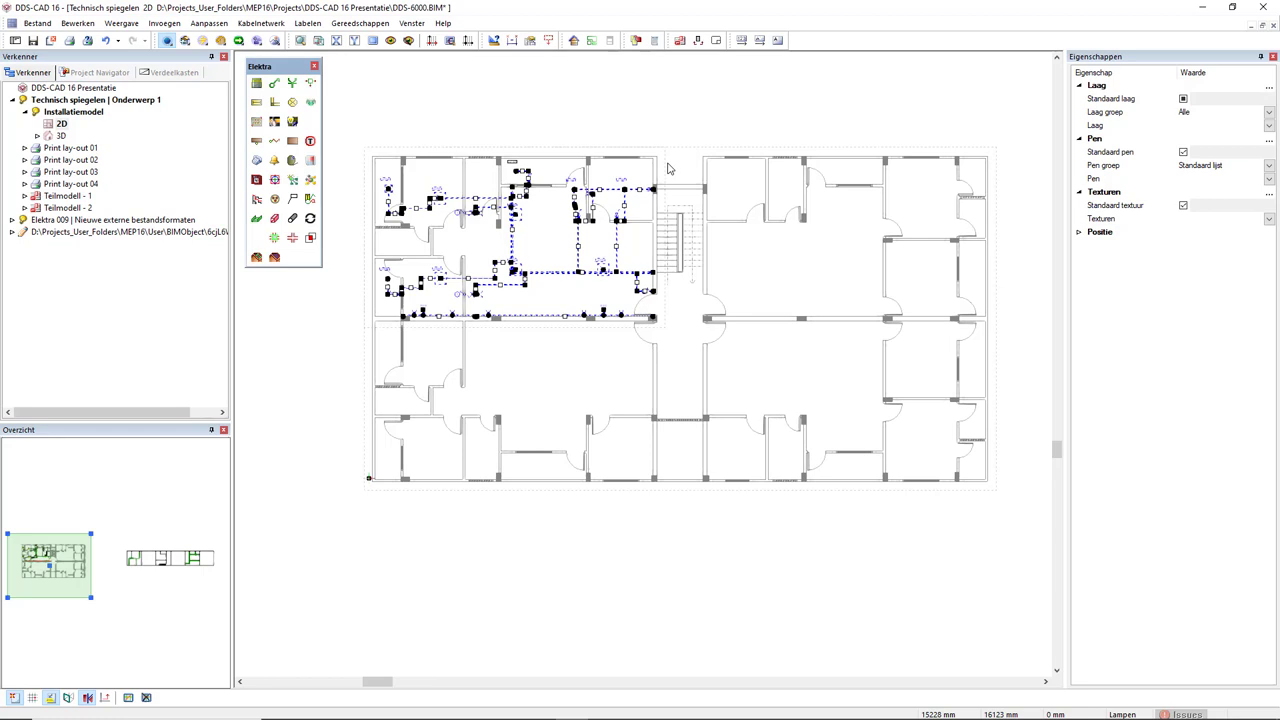
{"action": "left_click", "coordinate": [78, 23]}
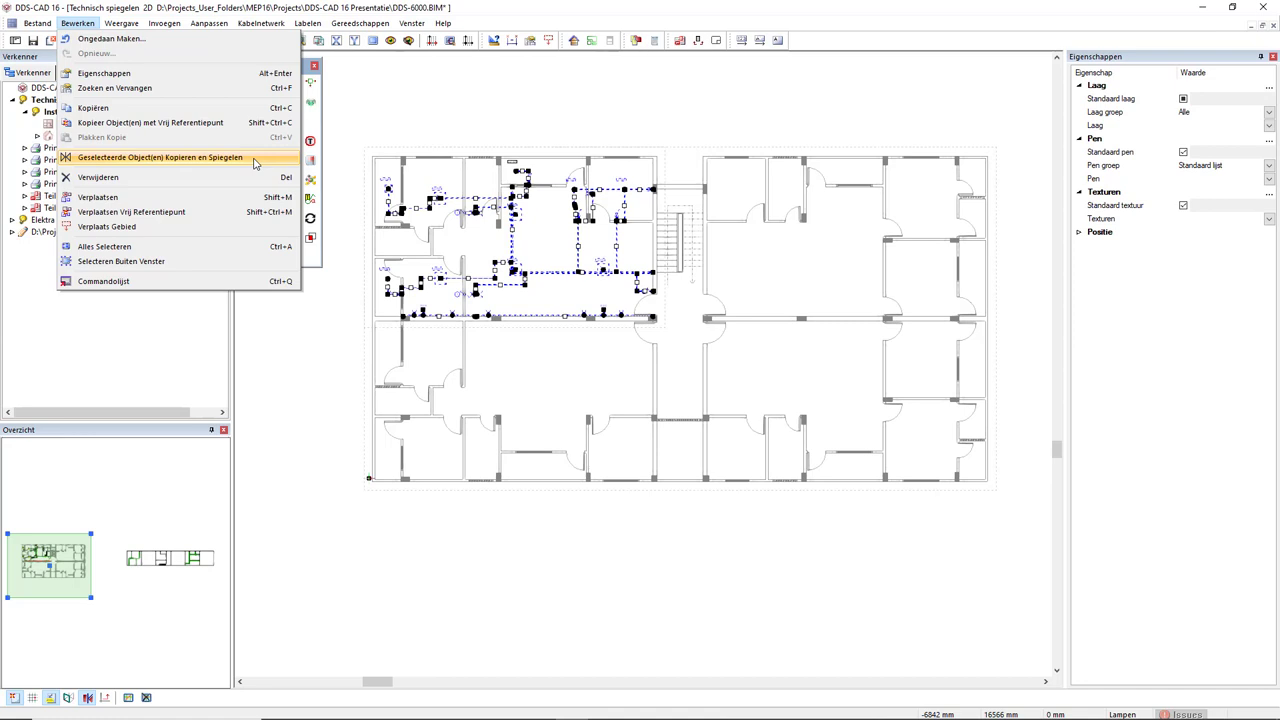
{"action": "left_click", "coordinate": [254, 158]}
Mirror it across the stair midline onto the upper-right rooms.
{"action": "scroll", "coordinate": [684, 186], "scroll_direction": "up", "scroll_amount": 4}
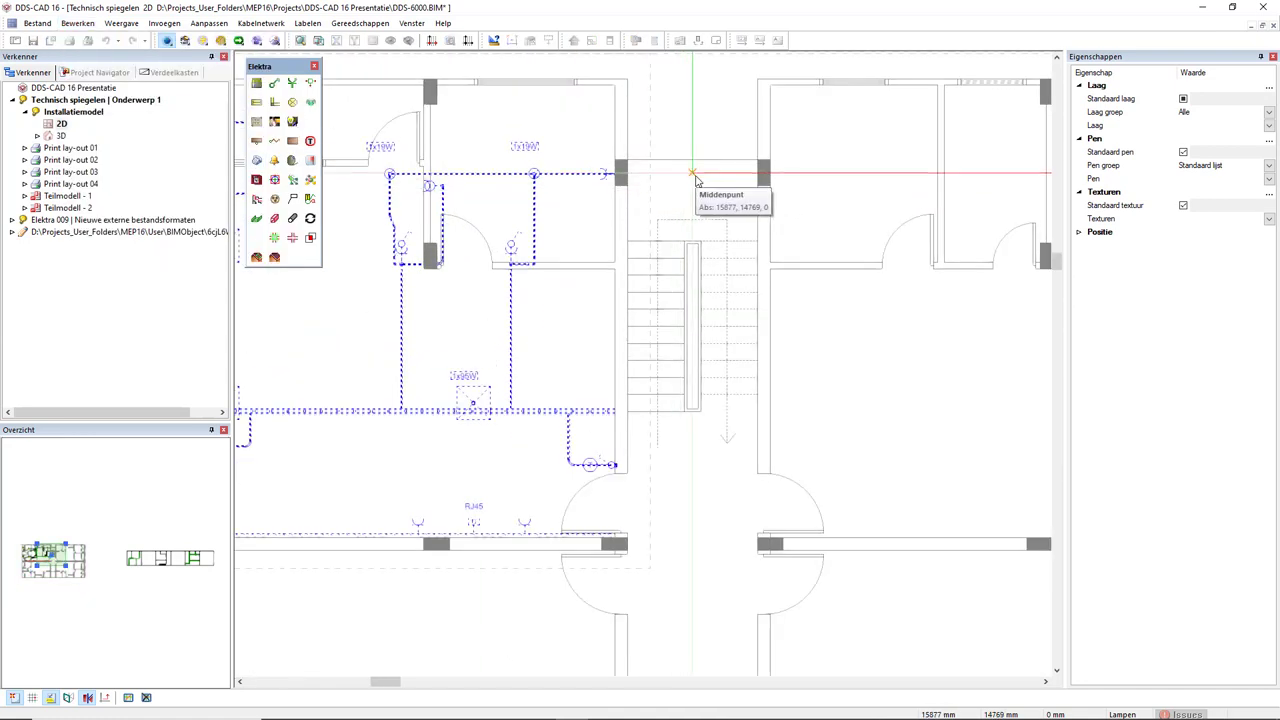
{"action": "left_click", "coordinate": [694, 176]}
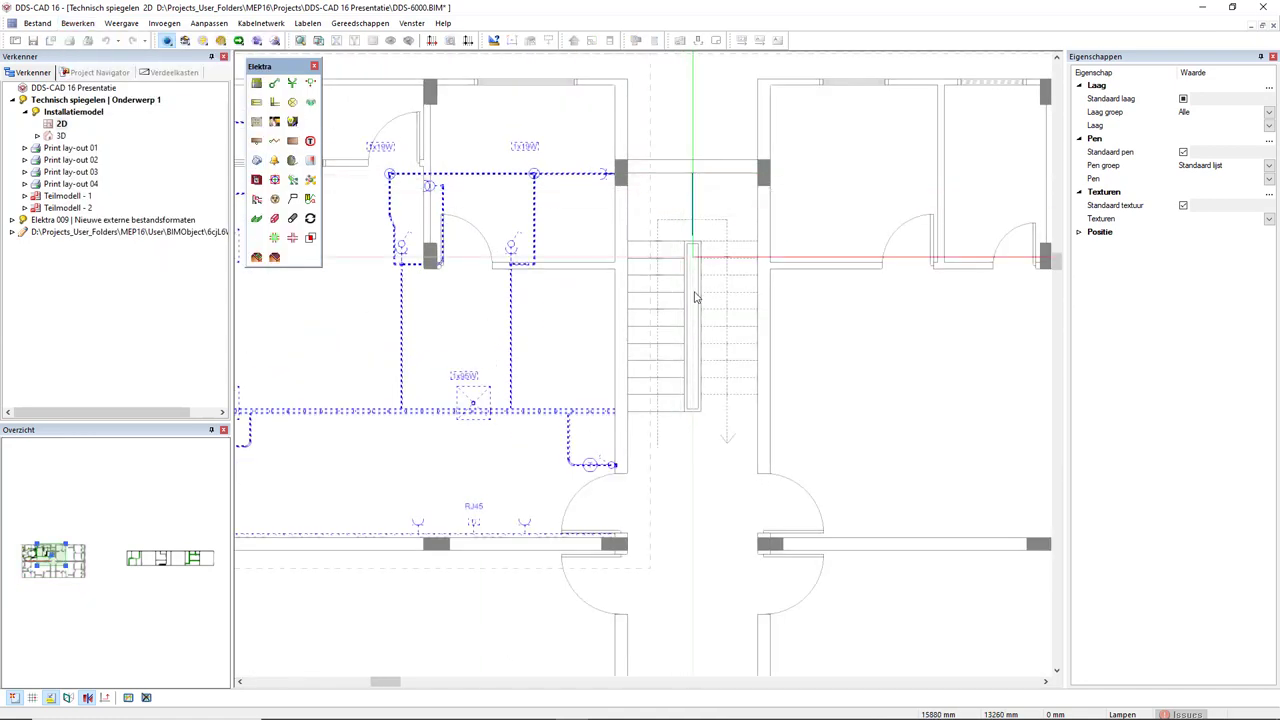
{"action": "left_click", "coordinate": [703, 498]}
{"action": "scroll", "coordinate": [695, 508], "scroll_direction": "down", "scroll_amount": 3}
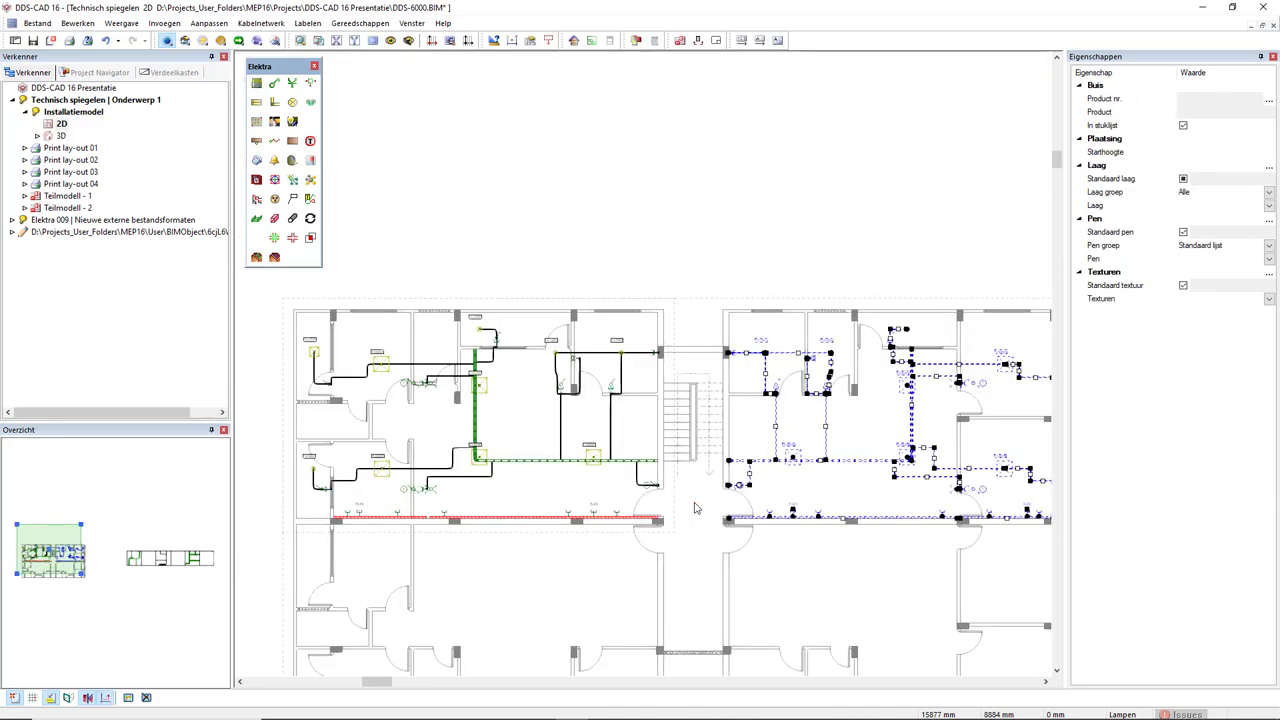
{"action": "mouse_move", "coordinate": [839, 573]}
{"action": "middle_mouse_down"}
{"action": "mouse_move", "coordinate": [857, 429]}
{"action": "mouse_move", "coordinate": [778, 422]}
{"action": "mouse_move", "coordinate": [791, 420]}
{"action": "middle_mouse_up"}
{"action": "scroll", "coordinate": [791, 420], "scroll_direction": "down", "scroll_amount": 1}
{"action": "scroll", "coordinate": [792, 425], "scroll_direction": "down", "scroll_amount": 1}
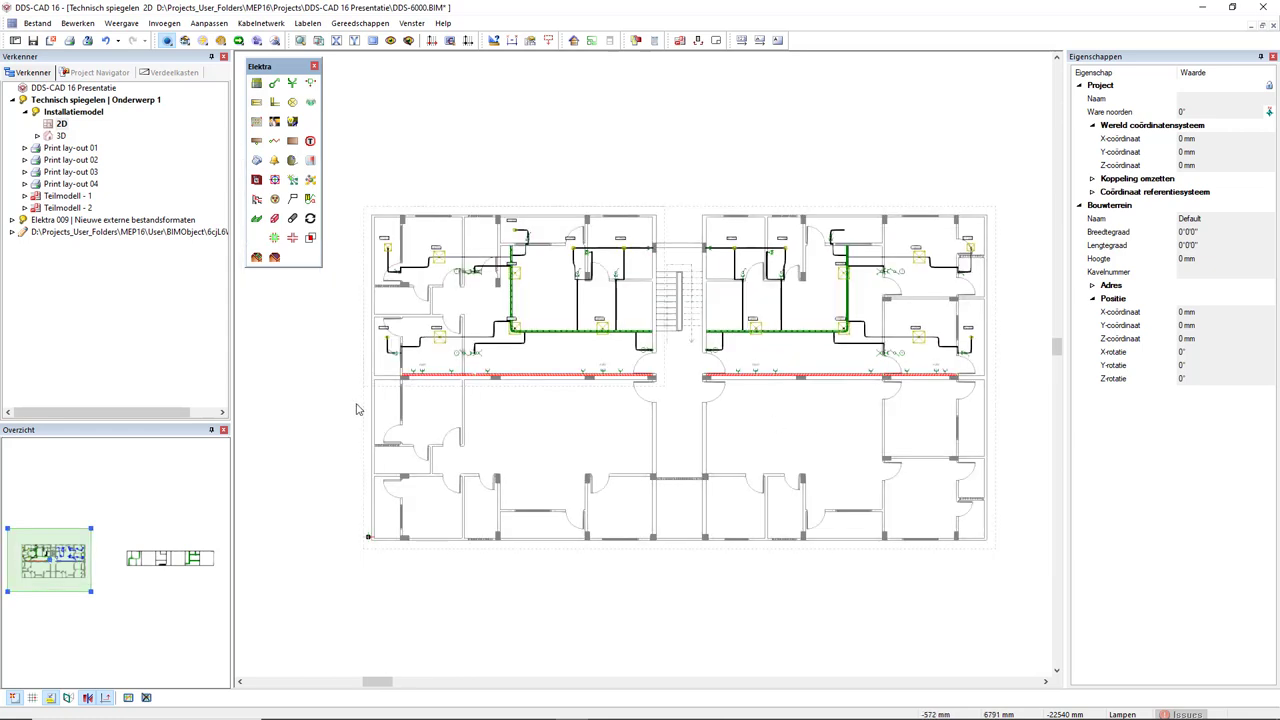
Select the whole upper installation and repeat the mirror-copy command on it.
{"action": "left_click_drag", "start_coordinate": [370, 384], "coordinate": [1000, 216]}
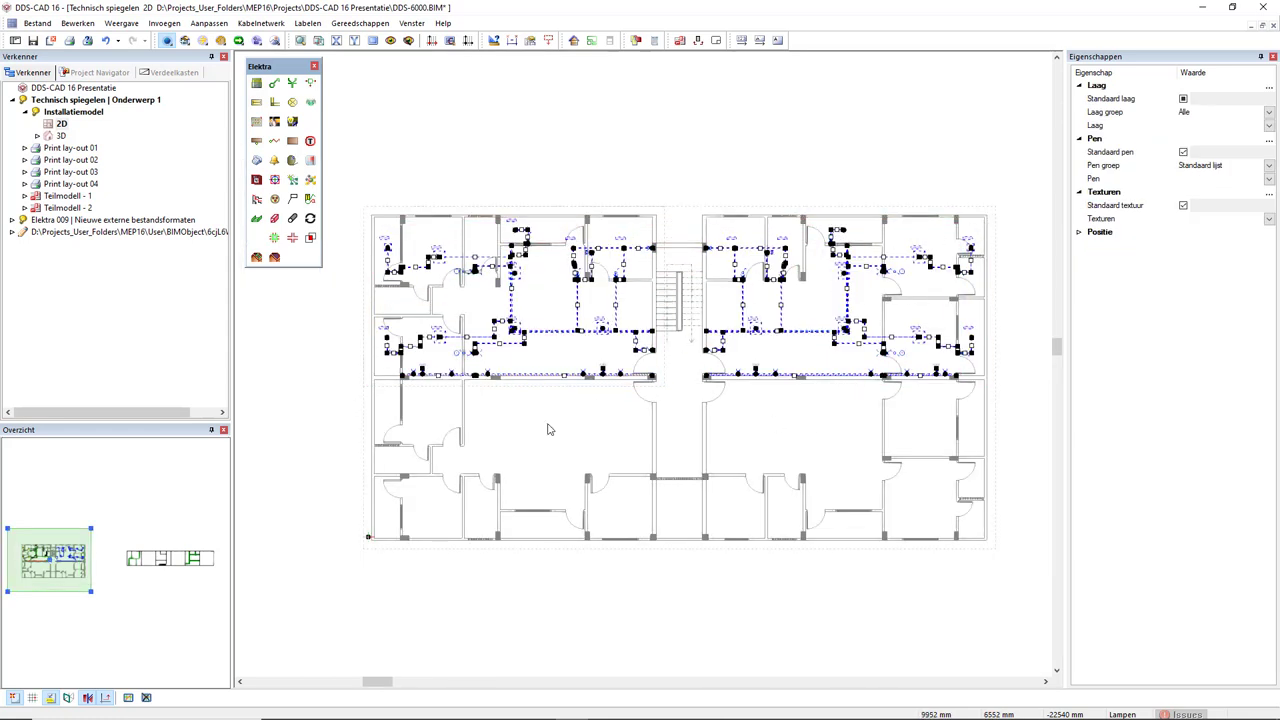
{"action": "scroll", "coordinate": [679, 383], "scroll_direction": "up", "scroll_amount": 2}
{"action": "scroll", "coordinate": [662, 367], "scroll_direction": "up", "scroll_amount": 2}
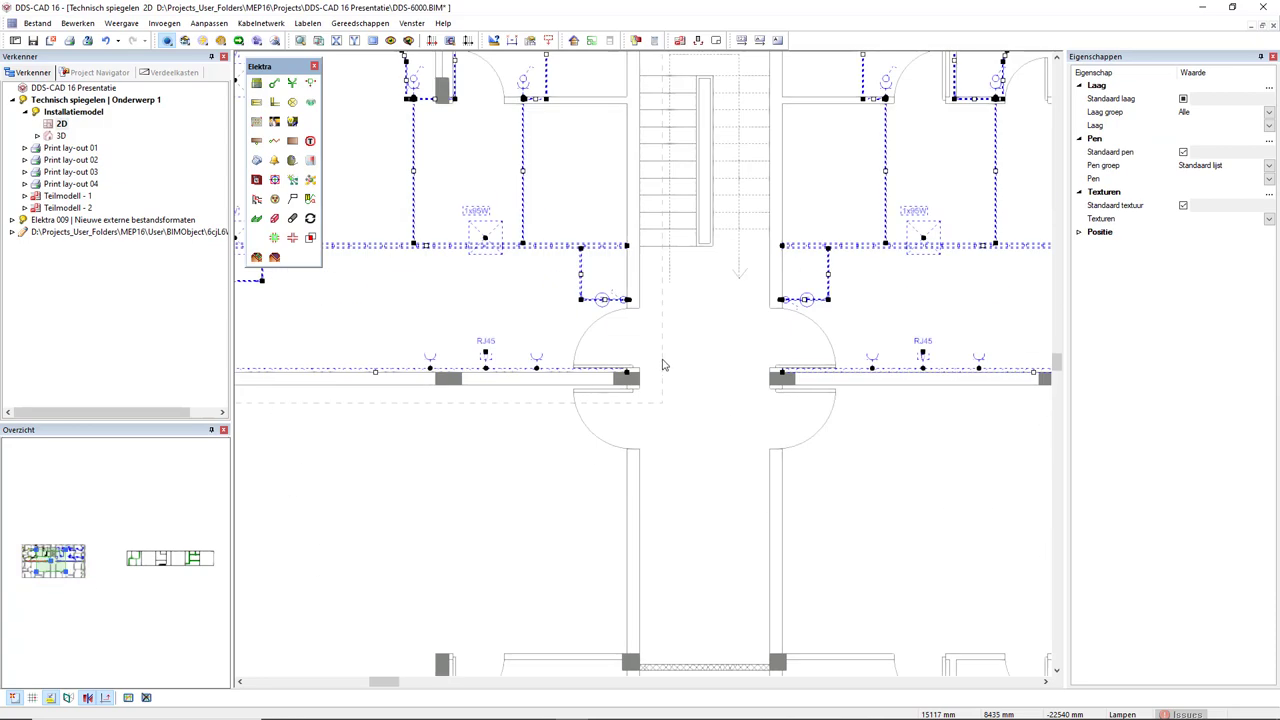
{"action": "right_click", "coordinate": [662, 365]}
{"action": "left_click", "coordinate": [676, 368]}
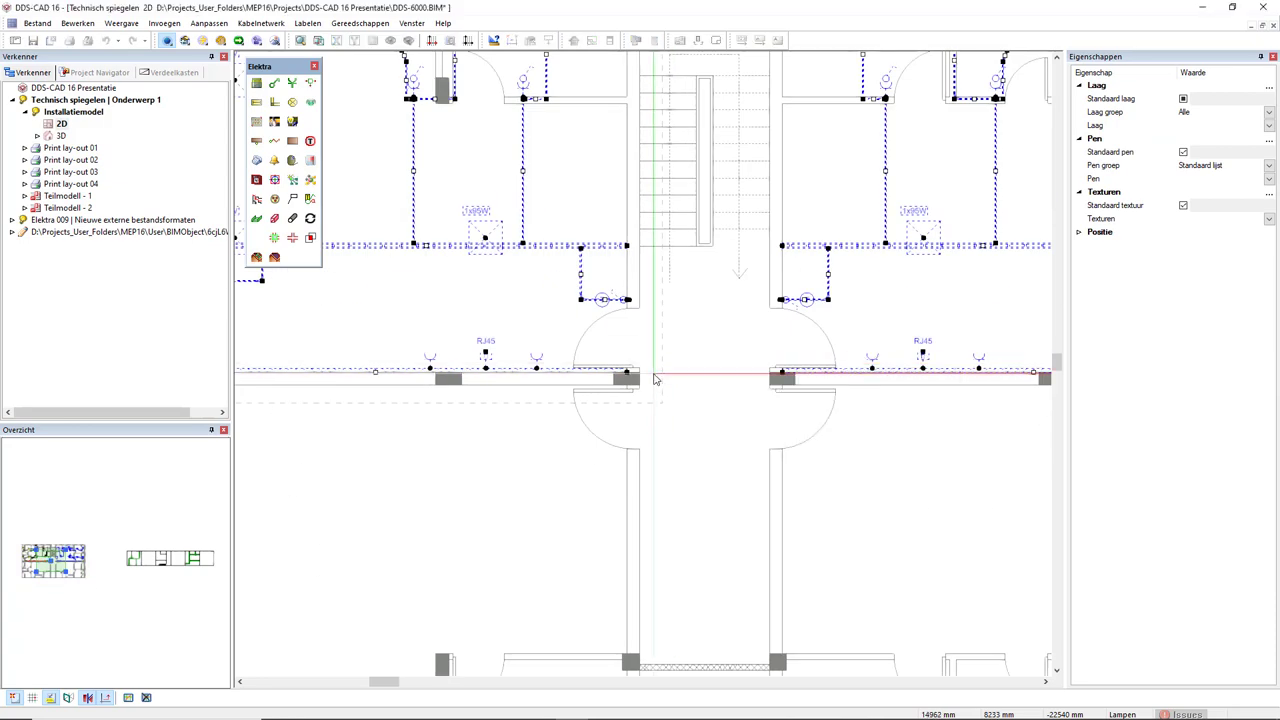
Mirror the upper installation across the corridor onto the lower rooms.
{"action": "scroll", "coordinate": [640, 383], "scroll_direction": "up", "scroll_amount": 4}
{"action": "scroll", "coordinate": [680, 397], "scroll_direction": "down", "scroll_amount": 3}
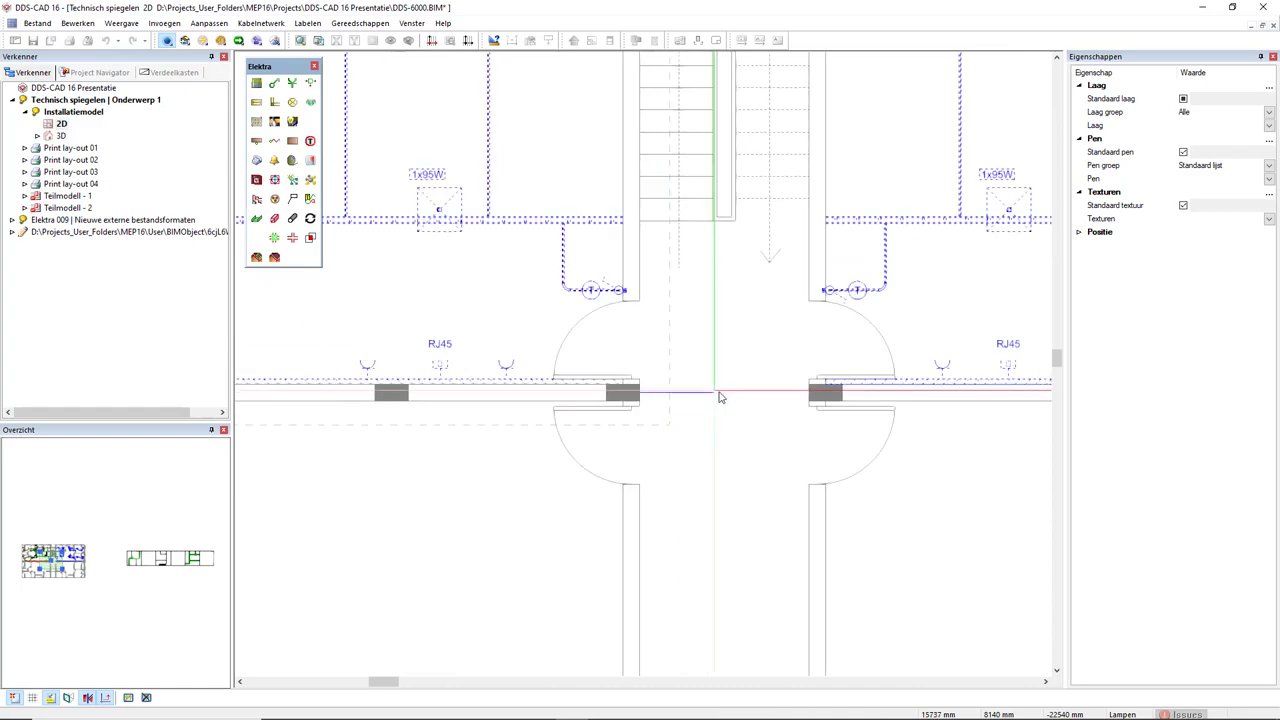
{"action": "left_click", "coordinate": [716, 393]}
{"action": "scroll", "coordinate": [705, 403], "scroll_direction": "down", "scroll_amount": 2}
{"action": "scroll", "coordinate": [696, 409], "scroll_direction": "down", "scroll_amount": 1}
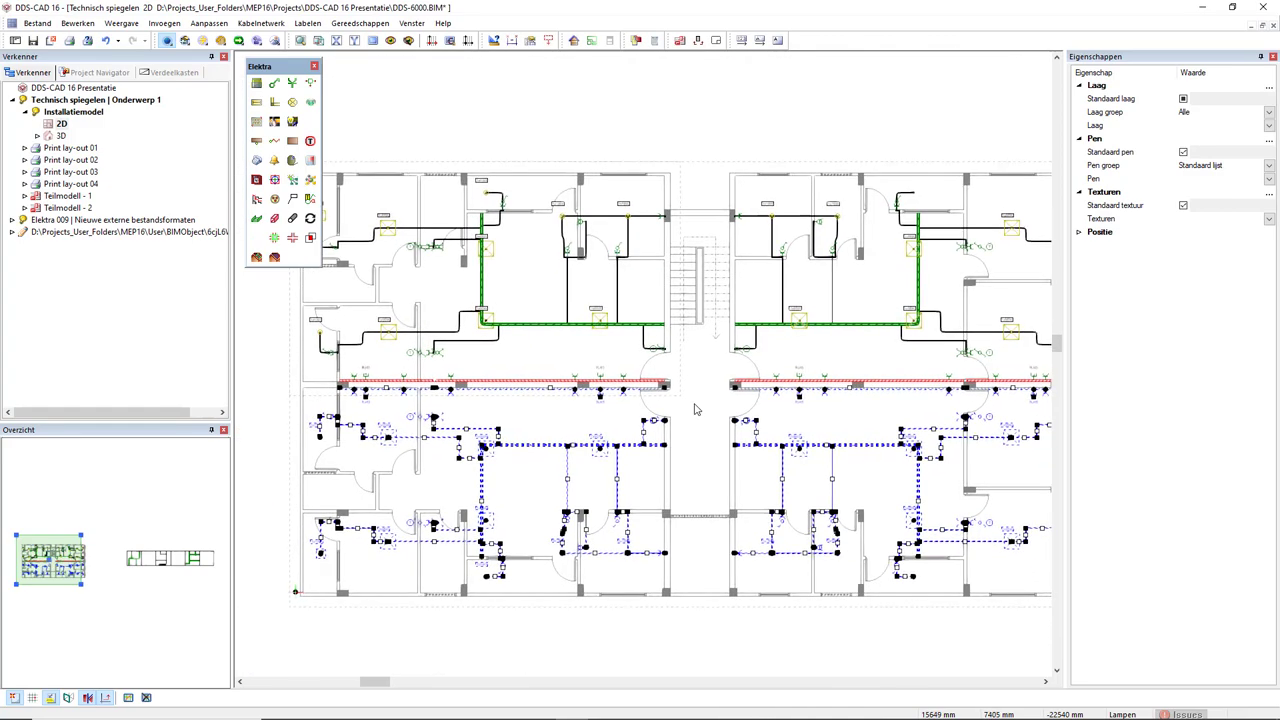
{"action": "key", "text": "Escape"}
{"action": "scroll", "coordinate": [696, 409], "scroll_direction": "down", "scroll_amount": 1}
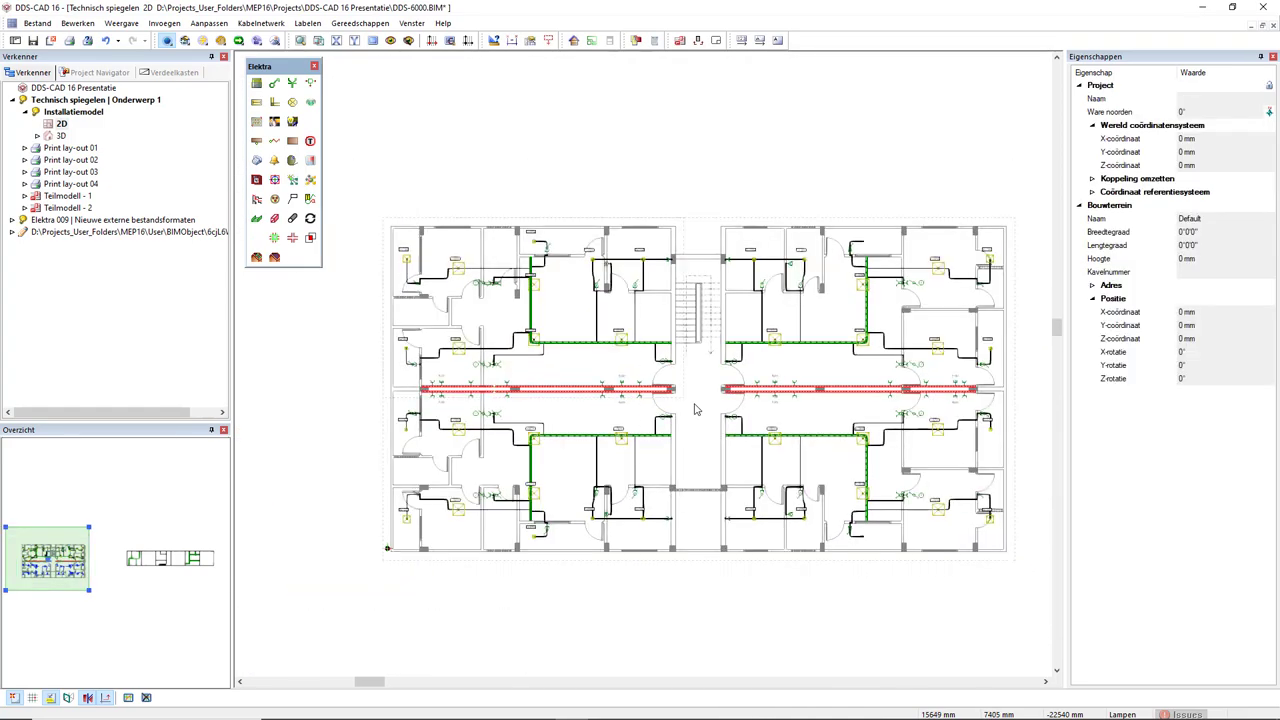
{"action": "scroll", "coordinate": [696, 409], "scroll_direction": "down", "scroll_amount": 2}
{"action": "mouse_move", "coordinate": [894, 466]}
{"action": "middle_mouse_down"}
{"action": "mouse_move", "coordinate": [557, 437]}
{"action": "mouse_move", "coordinate": [465, 447]}
{"action": "middle_mouse_up"}
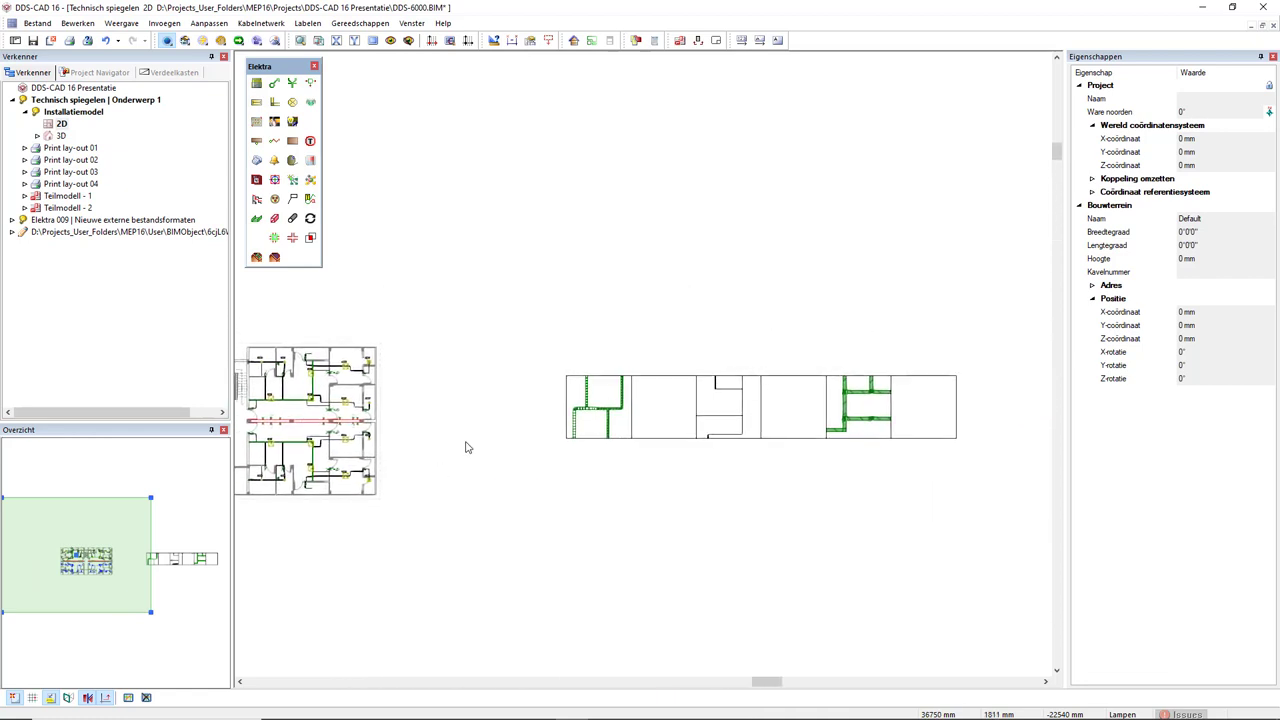
Mirror the cable trays from the left rooms across the room wall.
{"action": "scroll", "coordinate": [654, 403], "scroll_direction": "up", "scroll_amount": 3}
{"action": "scroll", "coordinate": [654, 403], "scroll_direction": "up", "scroll_amount": 1}
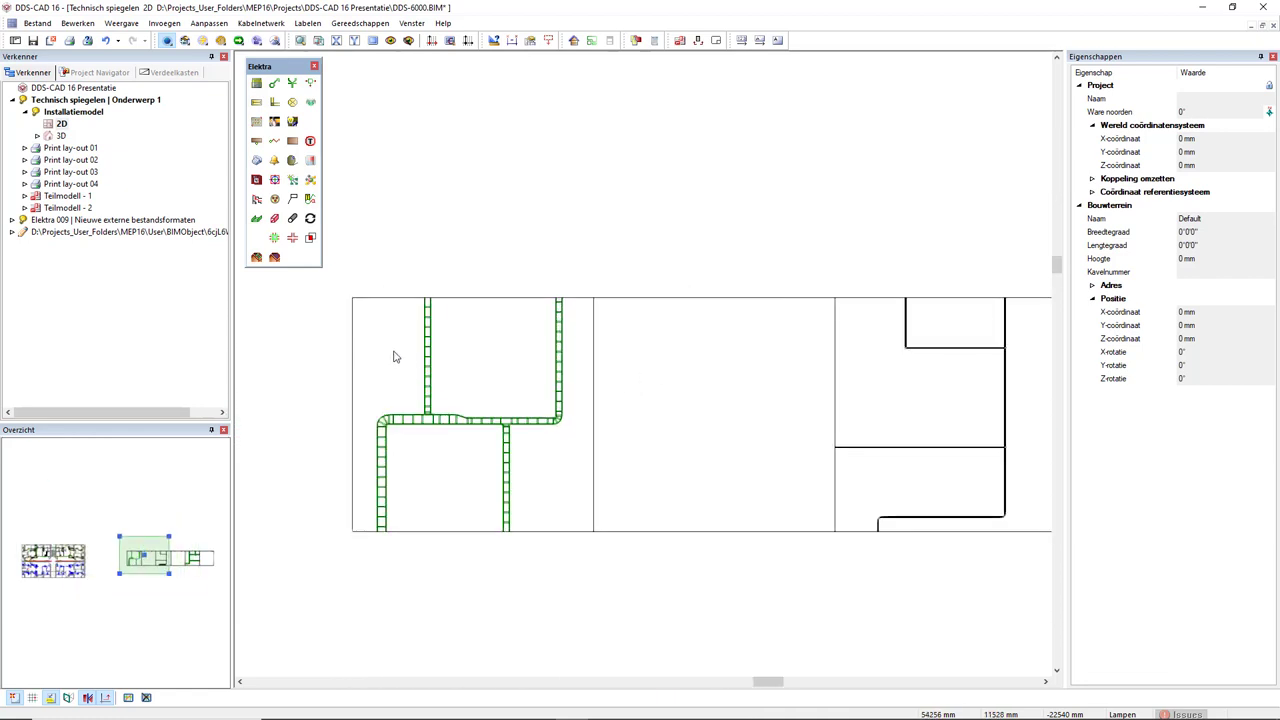
{"action": "mouse_move", "coordinate": [384, 337]}
{"action": "left_mouse_down"}
{"action": "mouse_move", "coordinate": [512, 472]}
{"action": "mouse_move", "coordinate": [566, 505]}
{"action": "left_mouse_up"}
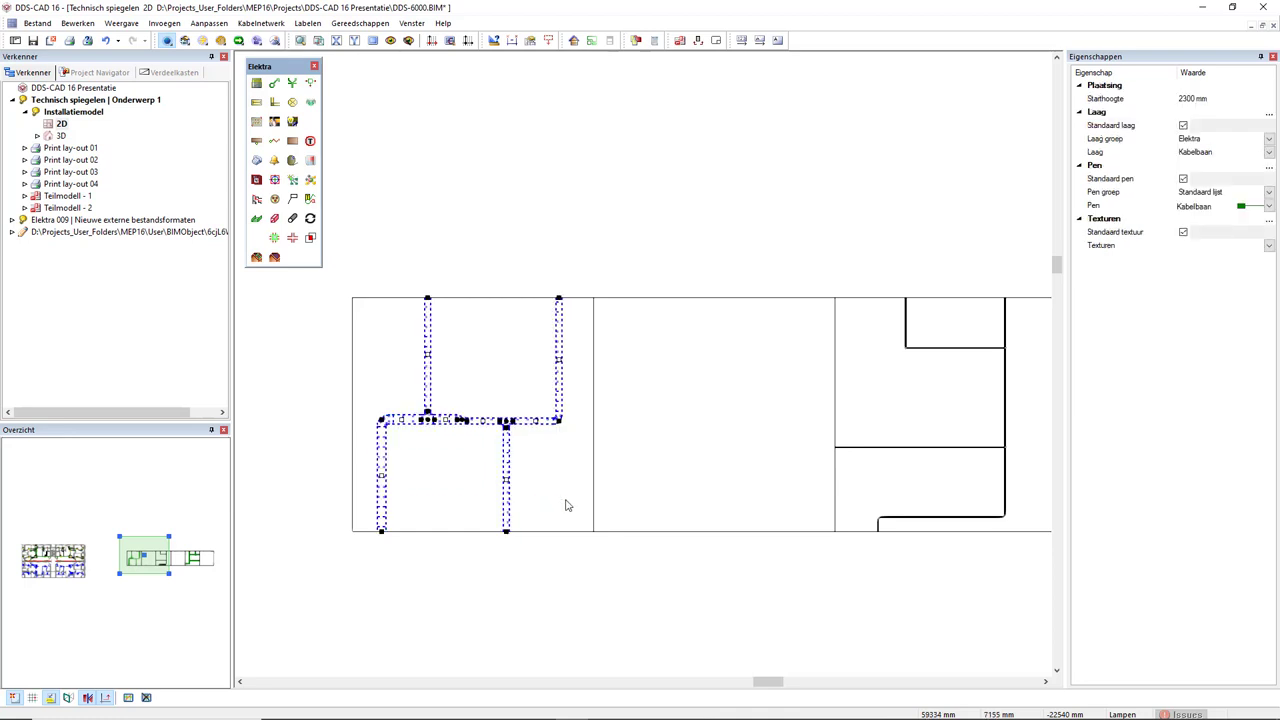
{"action": "right_click", "coordinate": [565, 505]}
{"action": "left_click", "coordinate": [705, 165]}
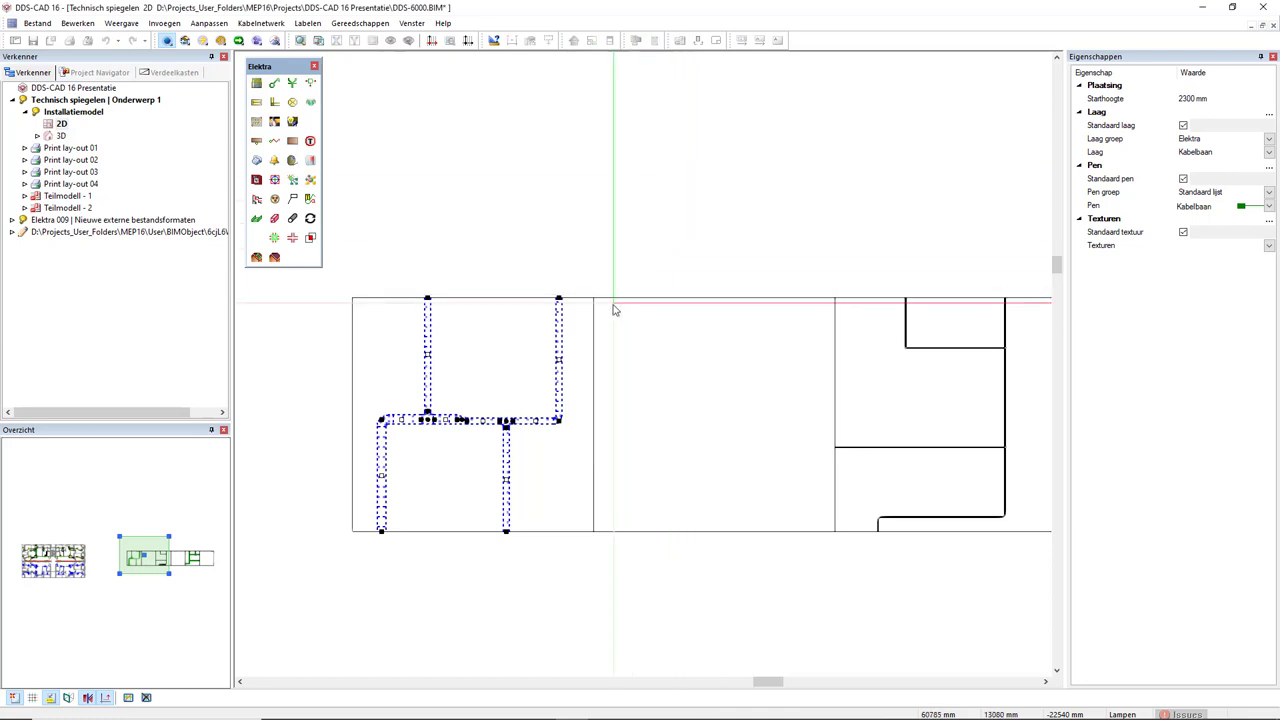
{"action": "left_click", "coordinate": [594, 534]}
Mirror the pipes in the middle rooms into the neighbouring rooms.
{"action": "middle_click_drag", "start_coordinate": [603, 543], "coordinate": [520, 570]}
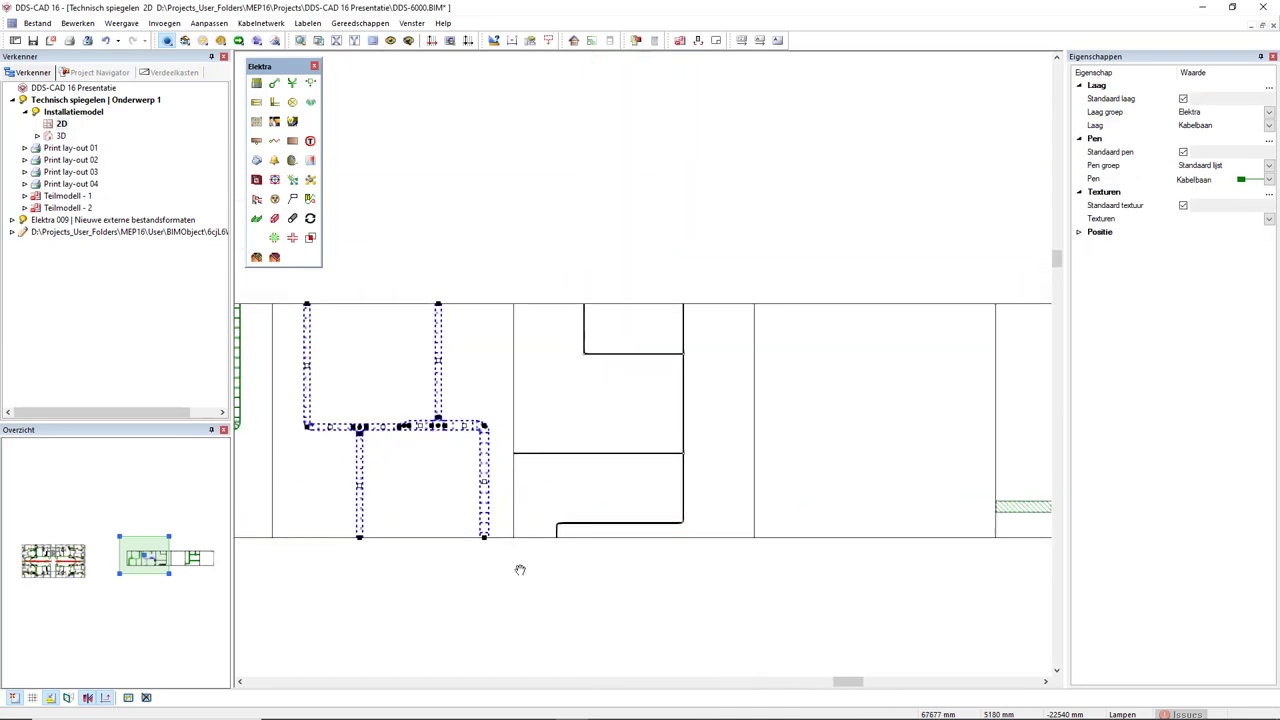
{"action": "left_click_drag", "start_coordinate": [557, 319], "coordinate": [714, 530]}
{"action": "right_click", "coordinate": [716, 176]}
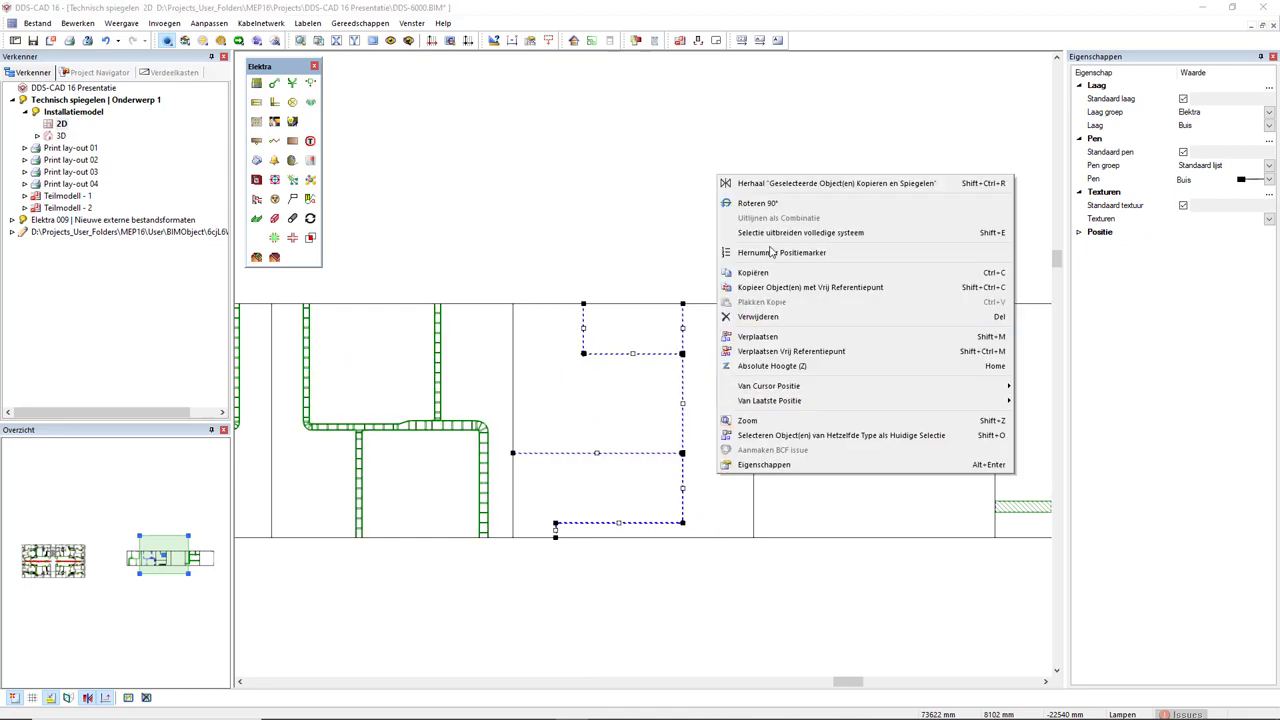
{"action": "left_click", "coordinate": [808, 184]}
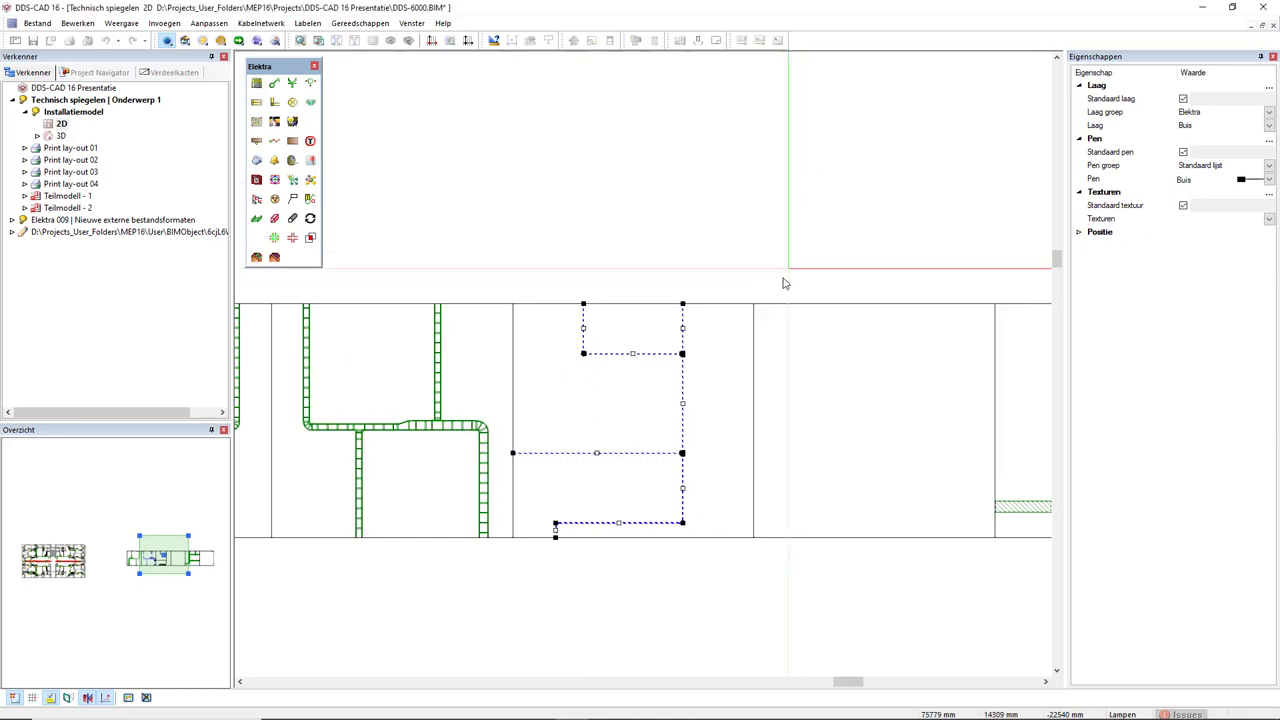
{"action": "left_click", "coordinate": [758, 458]}
Mirror the floor cable ducts across the room wall, then fit both drawings in view.
{"action": "middle_click_drag", "start_coordinate": [846, 571], "coordinate": [369, 528]}
{"action": "left_click_drag", "start_coordinate": [562, 290], "coordinate": [741, 494]}
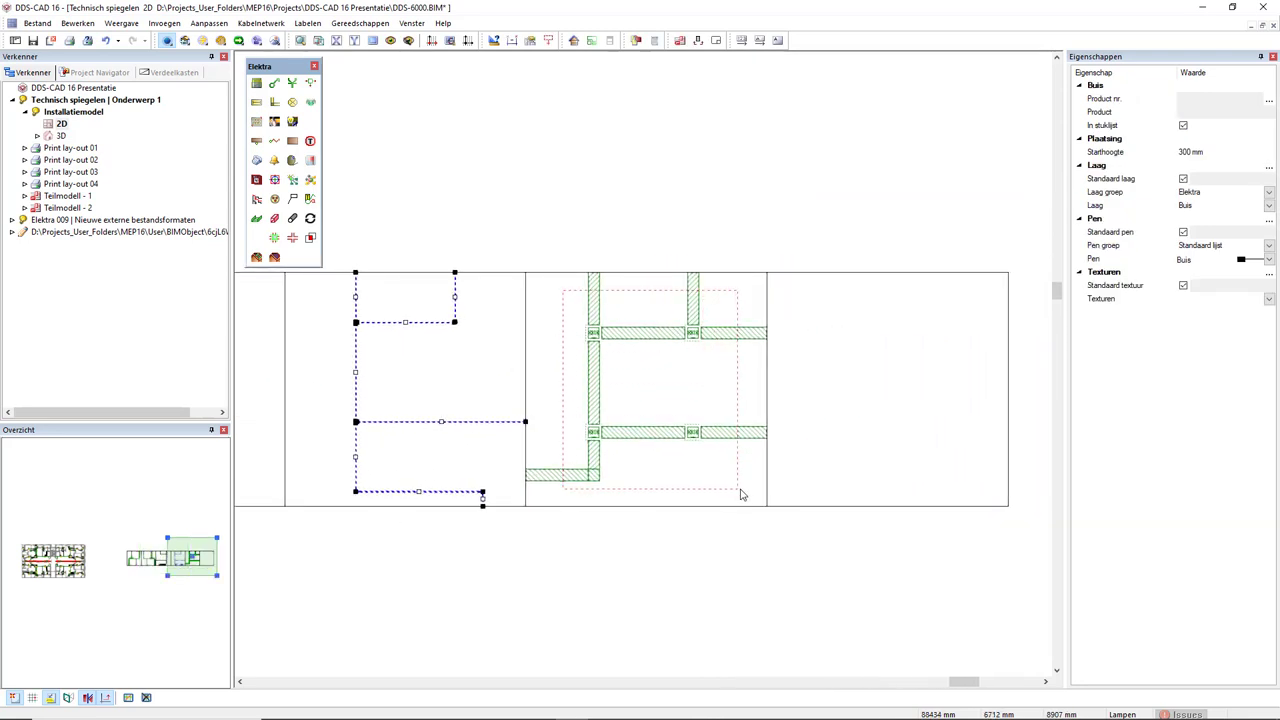
{"action": "right_click", "coordinate": [807, 381]}
{"action": "left_click", "coordinate": [847, 380]}
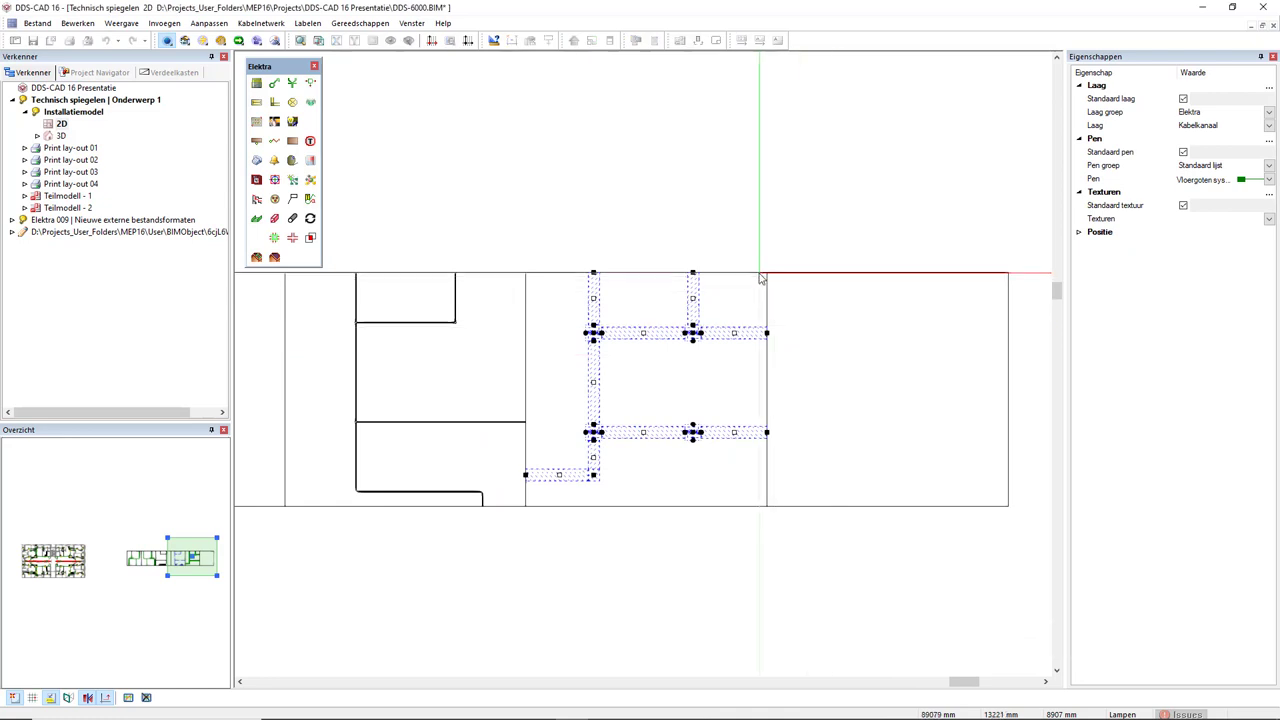
{"action": "left_click", "coordinate": [766, 274]}
{"action": "left_click", "coordinate": [771, 482]}
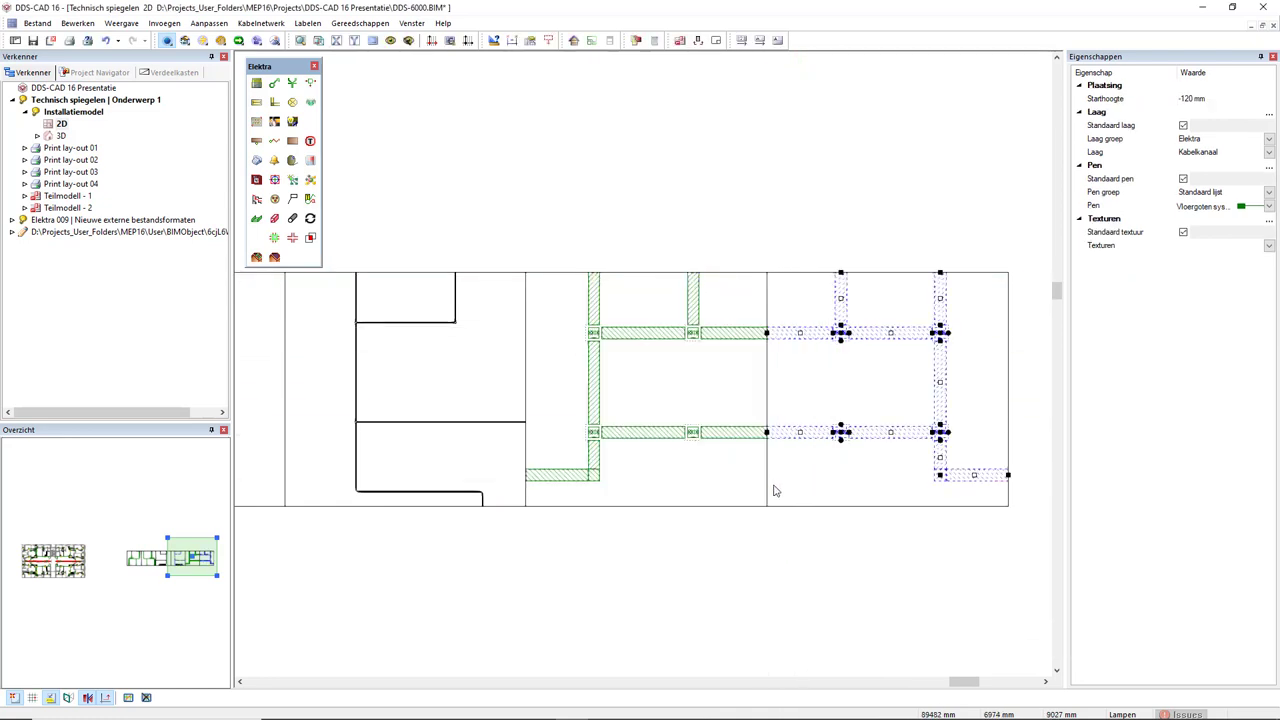
{"action": "key", "text": "Escape"}
{"action": "scroll", "coordinate": [768, 600], "scroll_direction": "down", "scroll_amount": 3}
{"action": "middle_click_drag", "start_coordinate": [766, 606], "coordinate": [860, 463]}
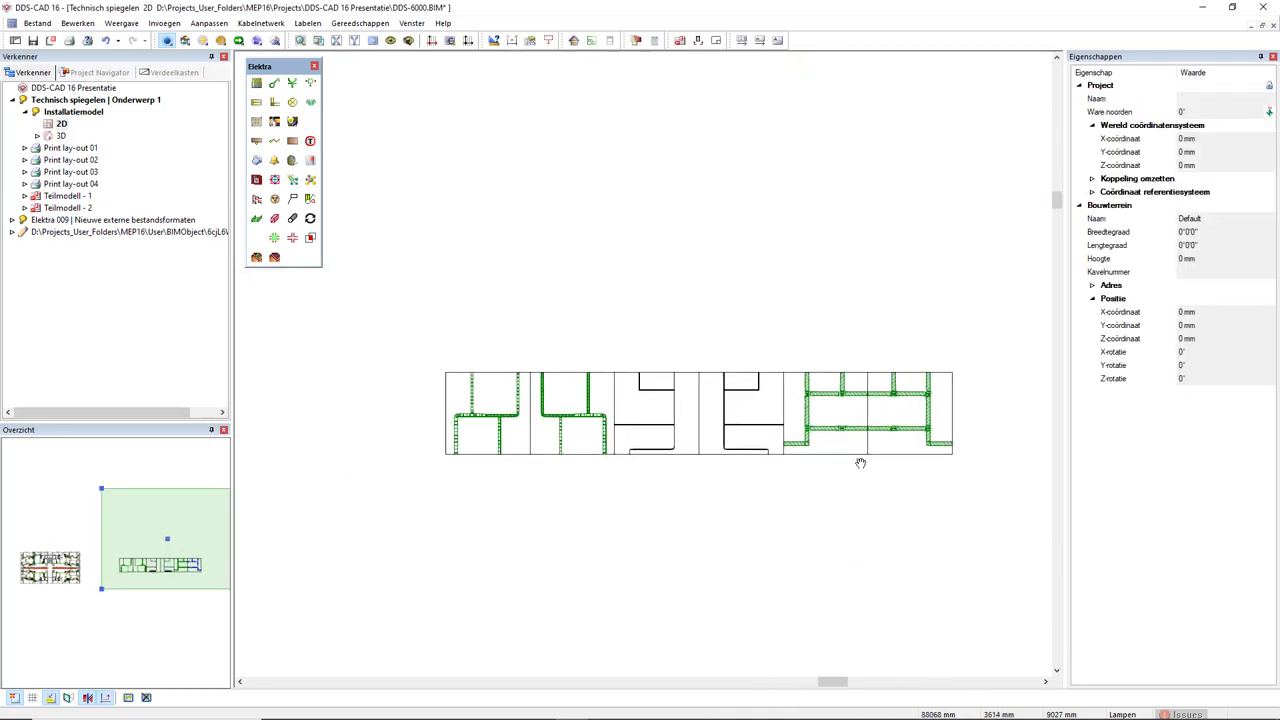
{"action": "scroll", "coordinate": [860, 463], "scroll_direction": "down", "scroll_amount": 2}
{"action": "middle_click_drag", "start_coordinate": [786, 509], "coordinate": [823, 474]}
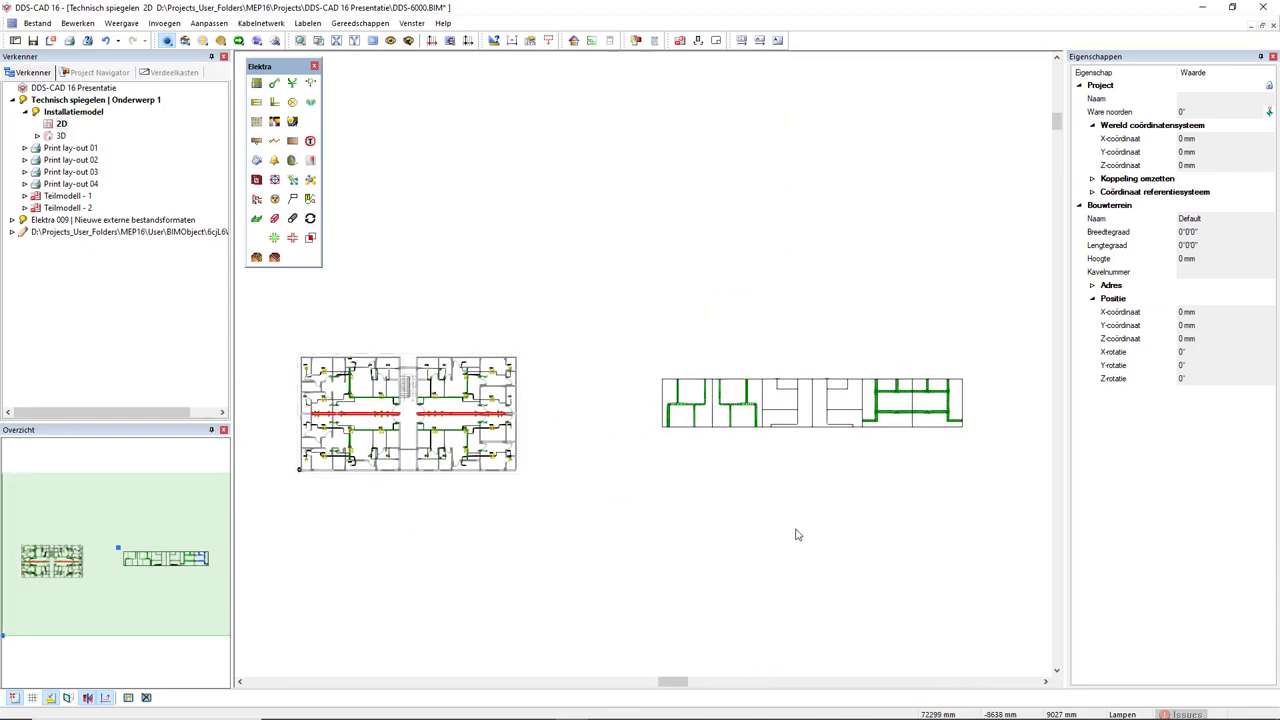
{"action": "middle_click_drag", "start_coordinate": [796, 535], "coordinate": [814, 516]}
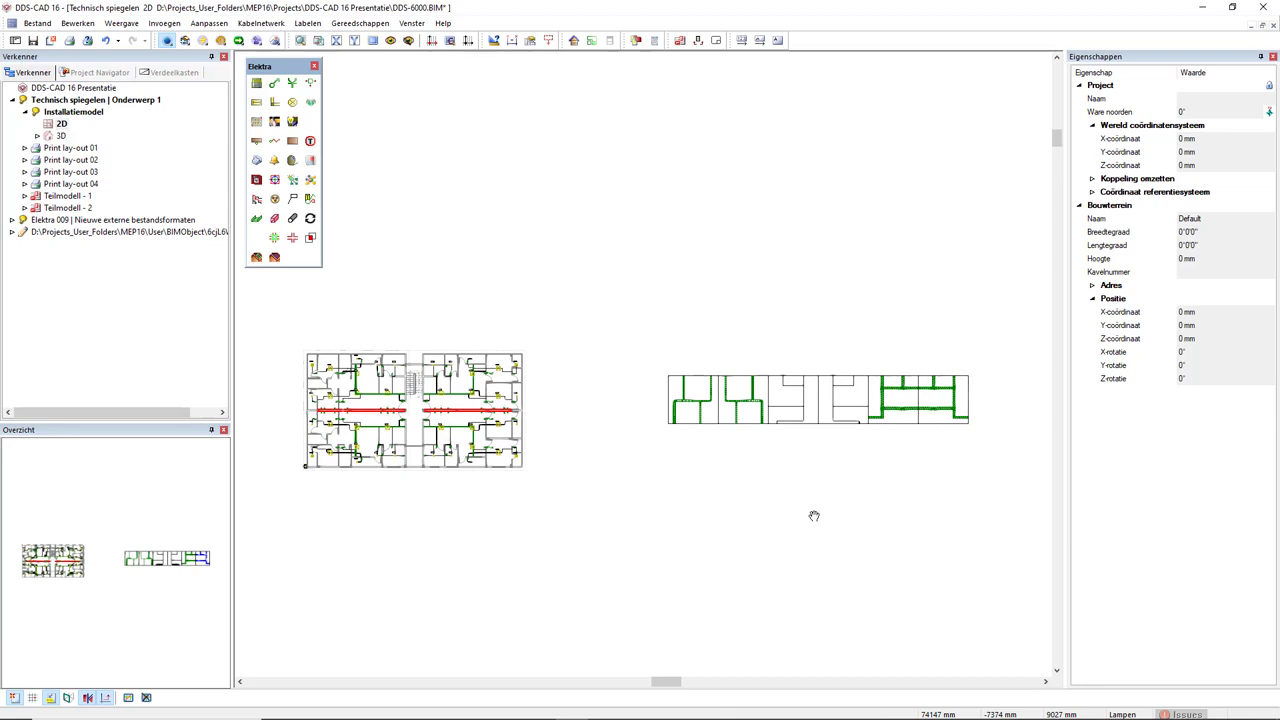
Open the Verdeelkasten | Onderwerp 2 drawing and list boards LK-01 and LK-02.
{"action": "left_click", "coordinate": [122, 74]}
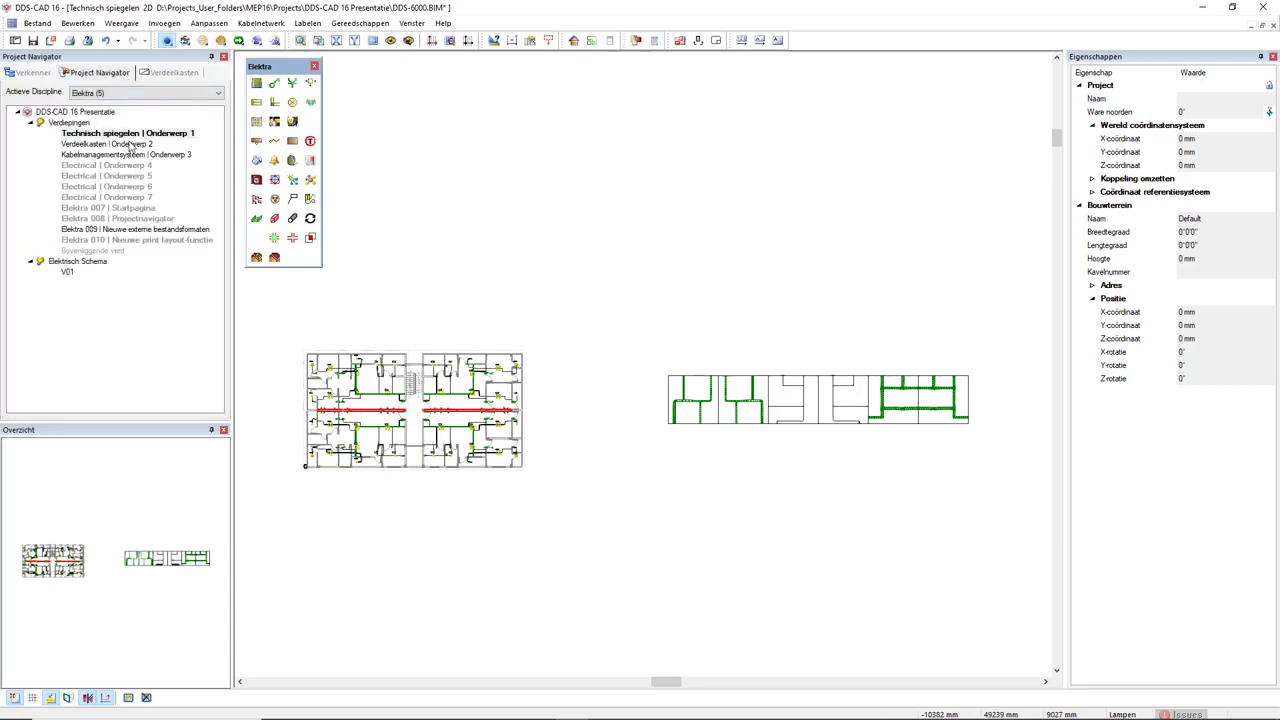
{"action": "double_click", "coordinate": [130, 147]}
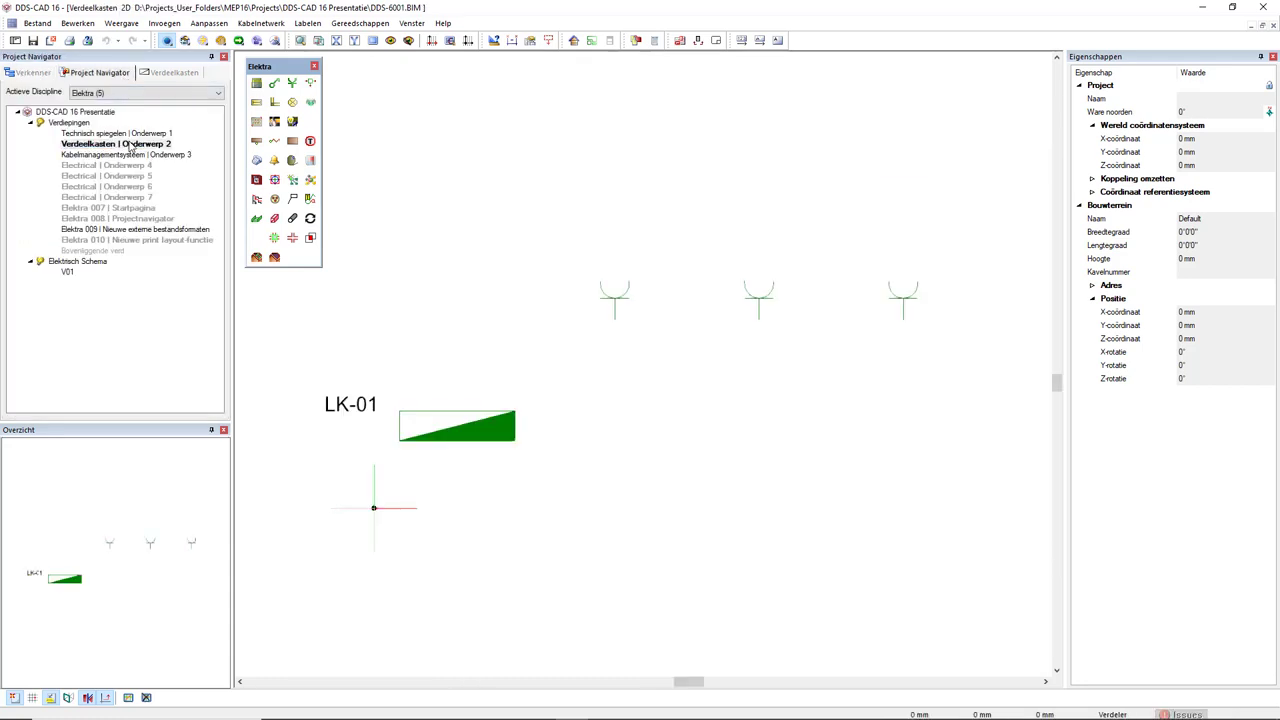
{"action": "left_click", "coordinate": [176, 76]}
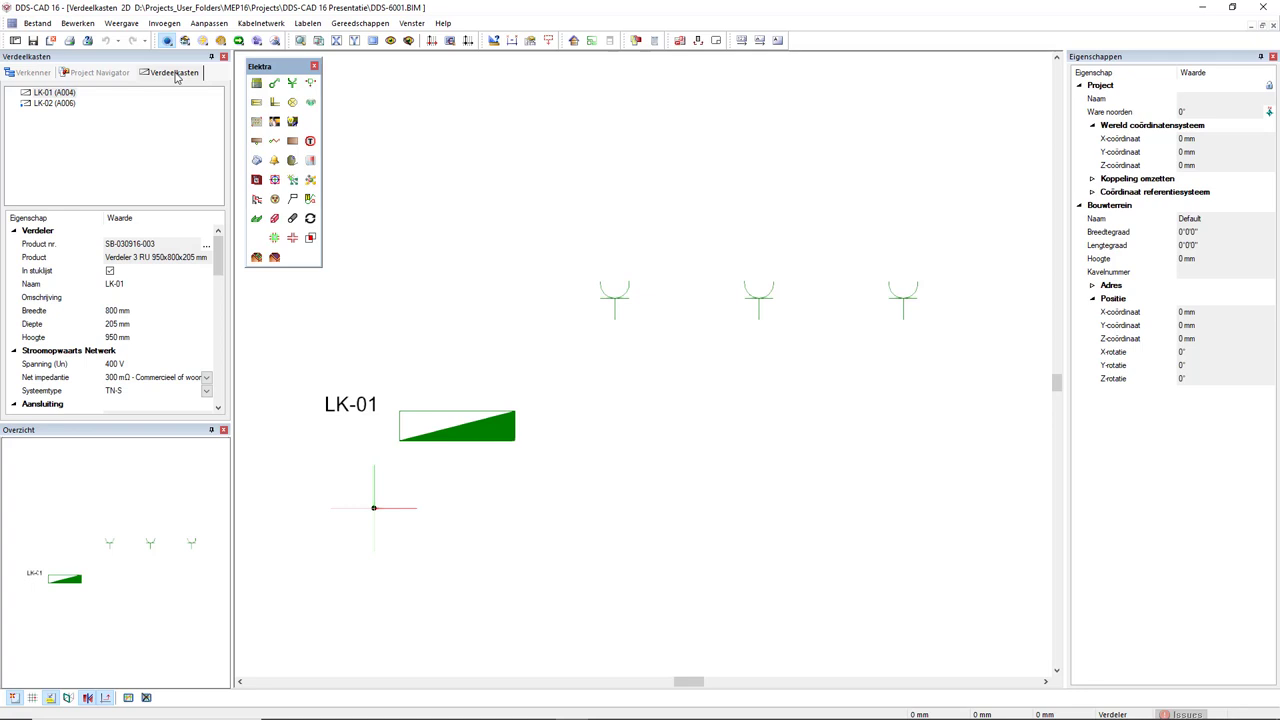
Add a new distribution board, A007, via Nieuw in the Verdeelkasten list.
{"action": "left_click", "coordinate": [85, 143]}
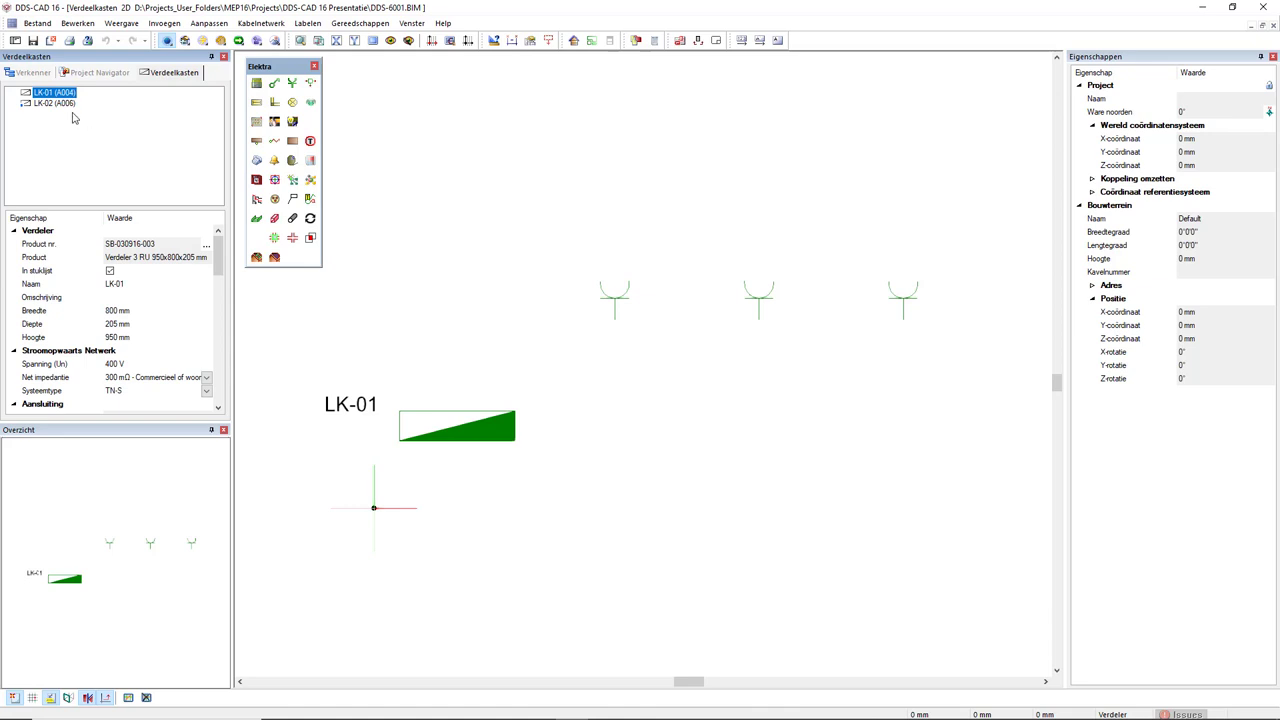
{"action": "left_click", "coordinate": [70, 105]}
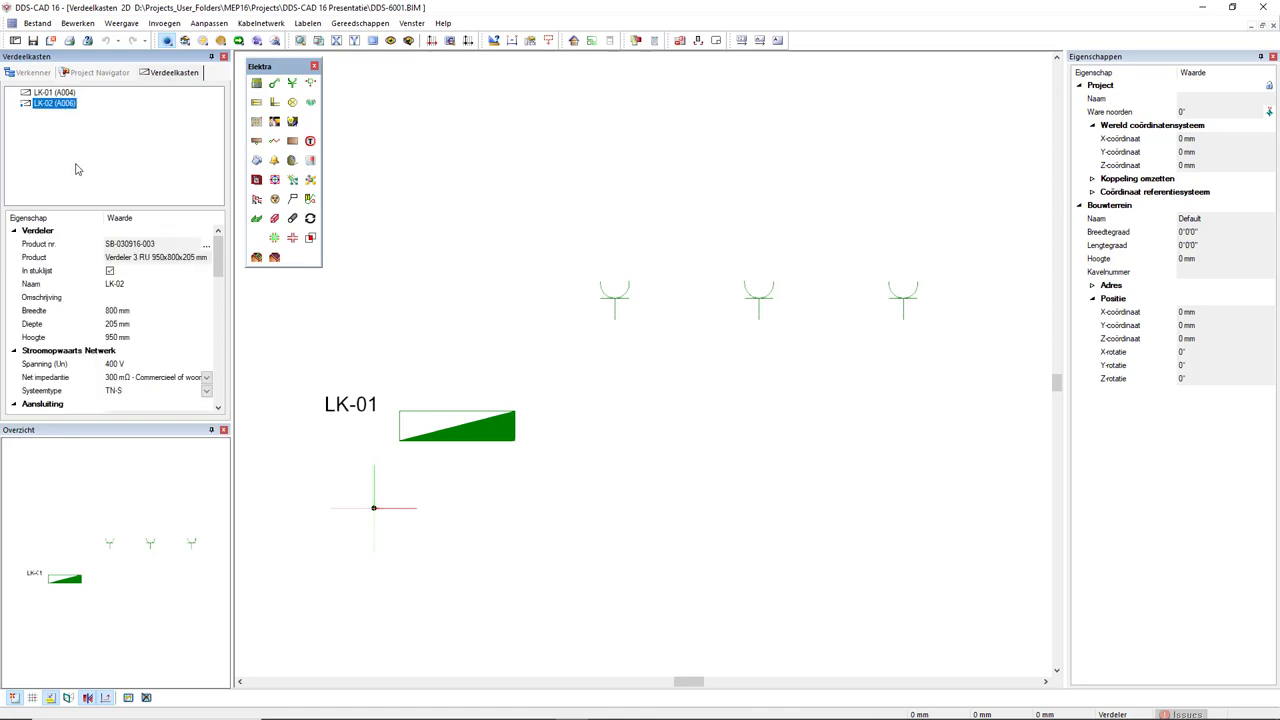
{"action": "right_click", "coordinate": [99, 105]}
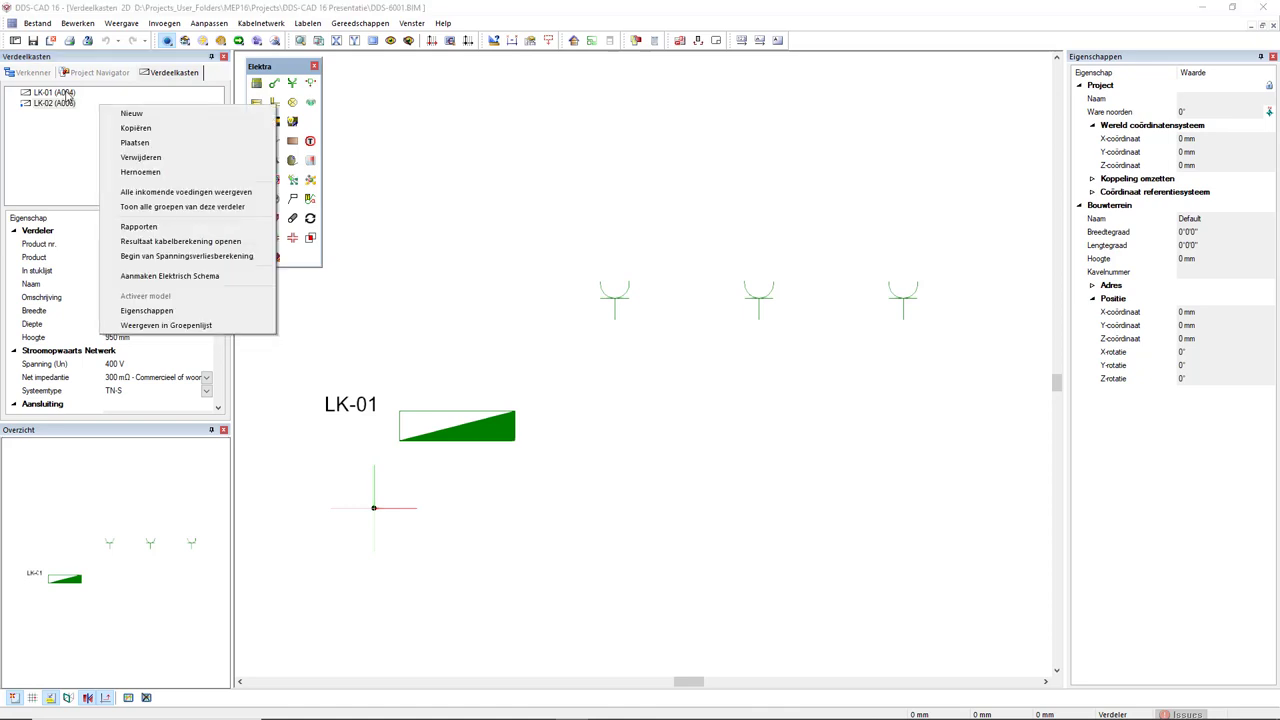
{"action": "left_click", "coordinate": [111, 115]}
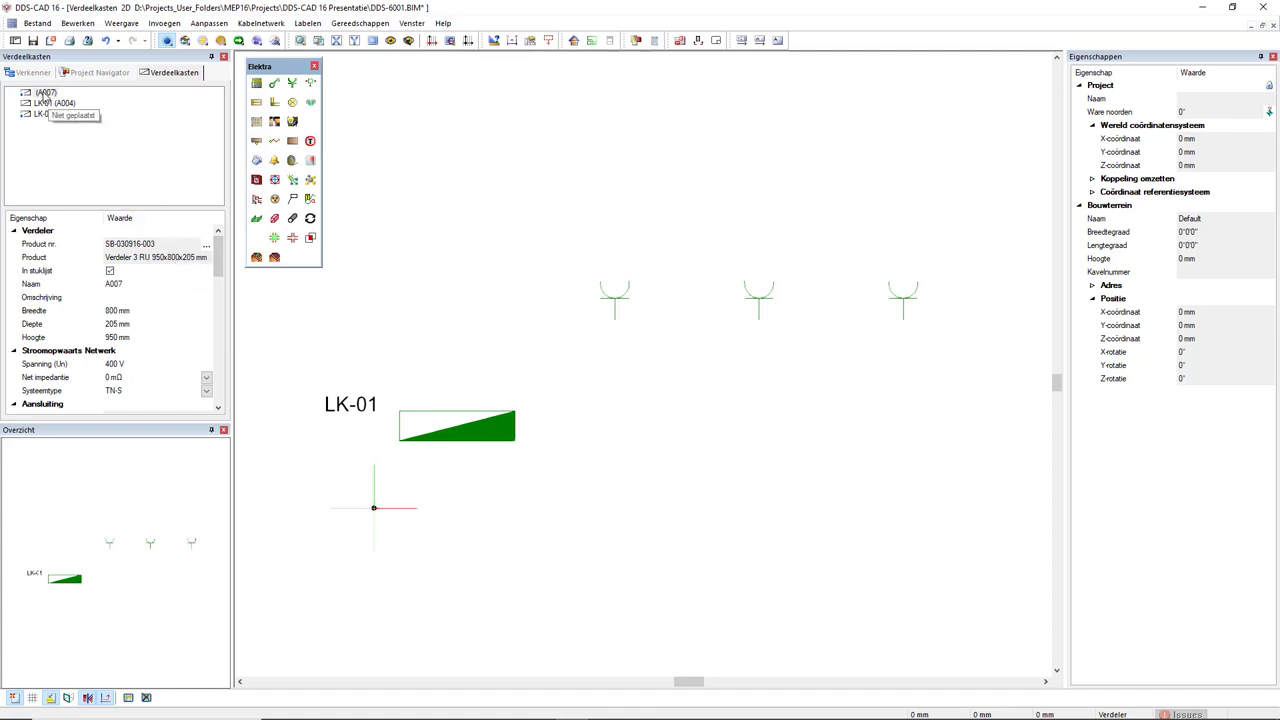
Drag board A007 into the drawing, place it, then delete the placed symbol.
{"action": "left_click_drag", "start_coordinate": [45, 113], "coordinate": [480, 152]}
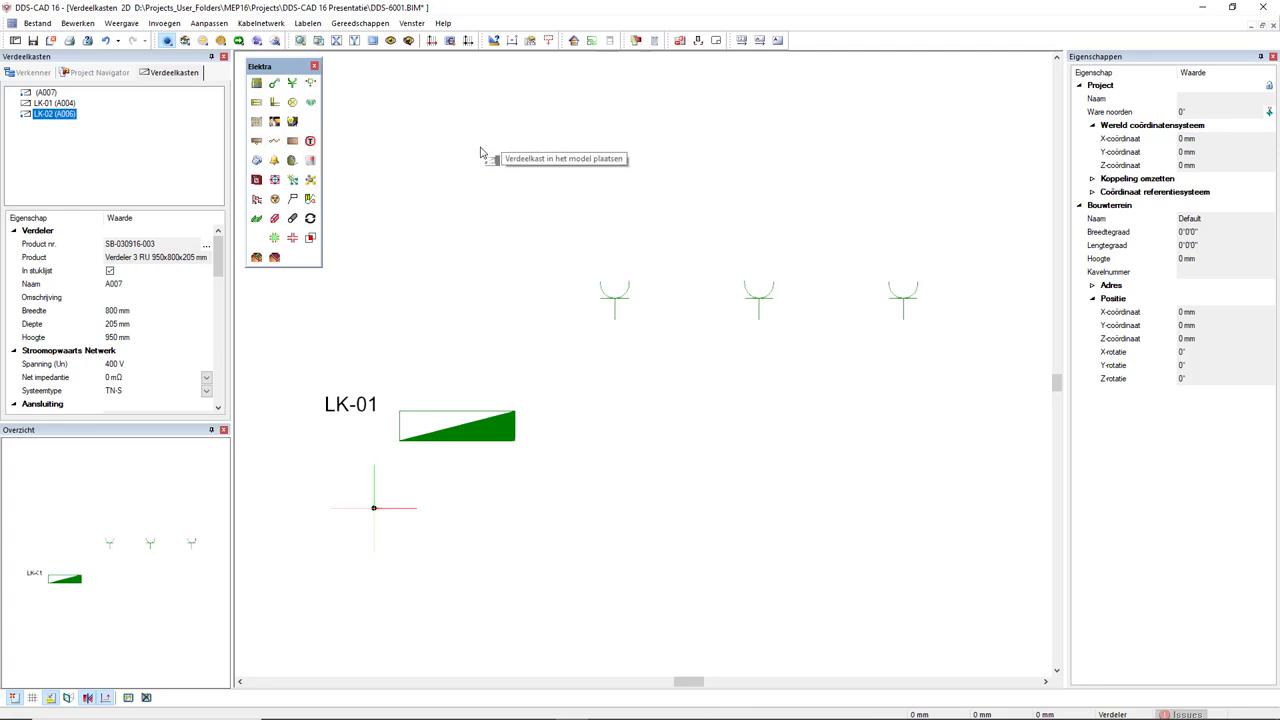
{"action": "left_click_drag", "start_coordinate": [480, 152], "coordinate": [477, 182]}
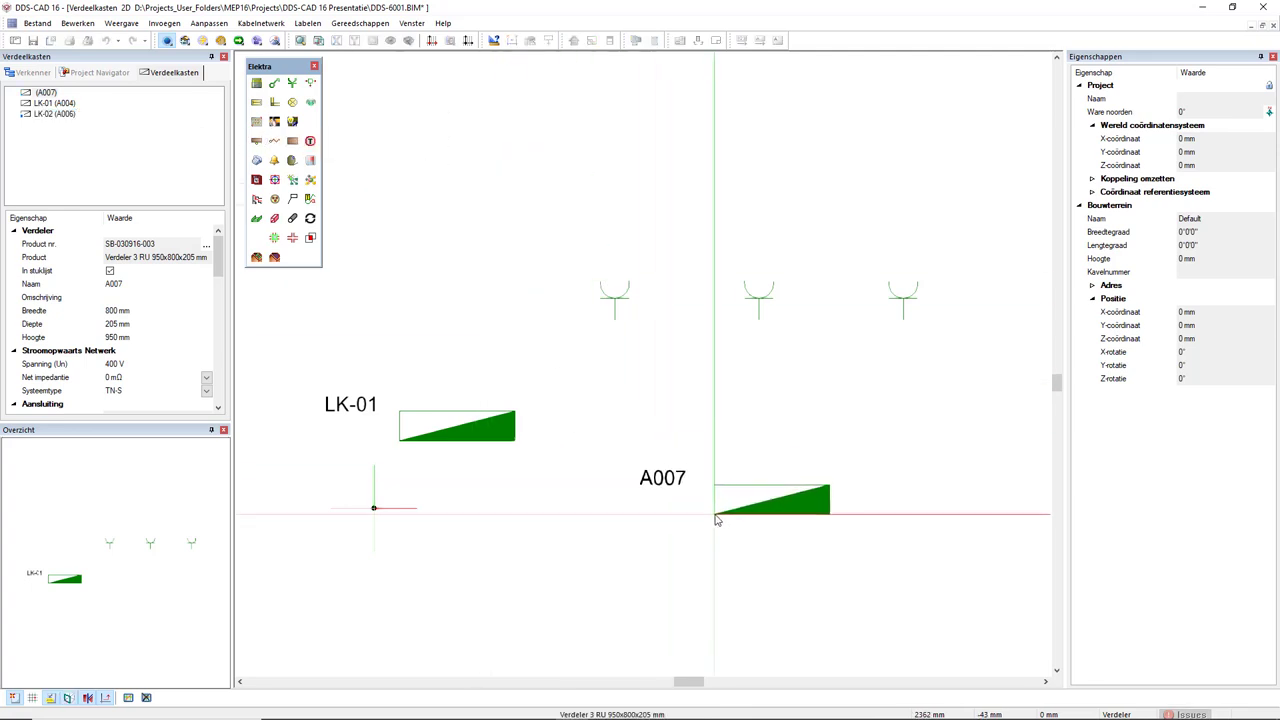
{"action": "left_click", "coordinate": [737, 535]}
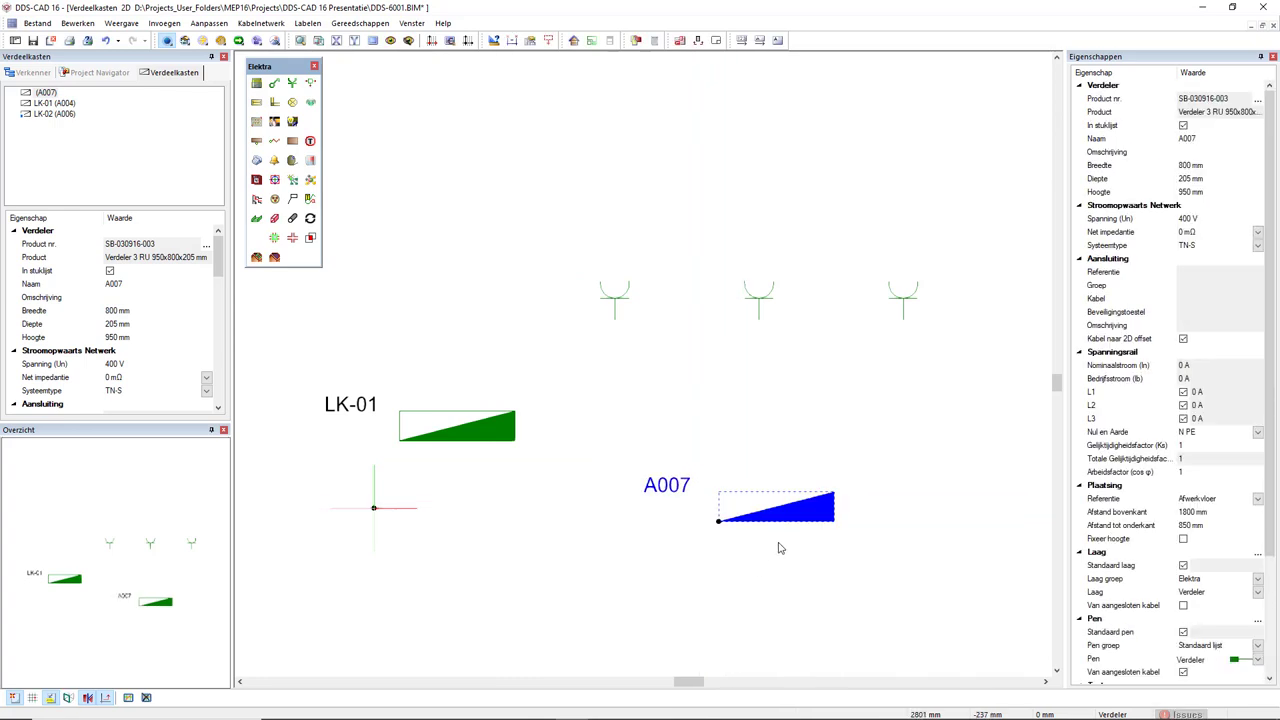
{"action": "key", "text": "Delete"}
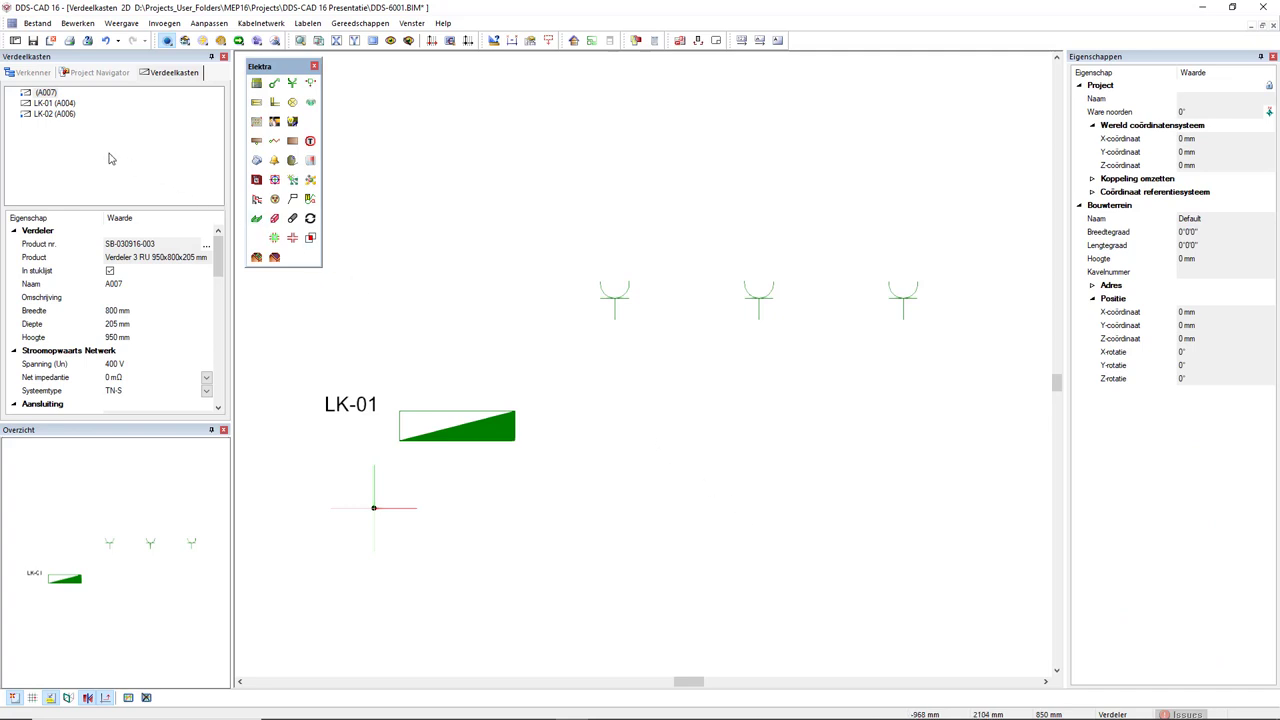
Show the incoming 3~ 400 V 16 A F2 feed under LK-01 and LK-02, then start linking LK-02.
{"action": "right_click", "coordinate": [60, 104]}
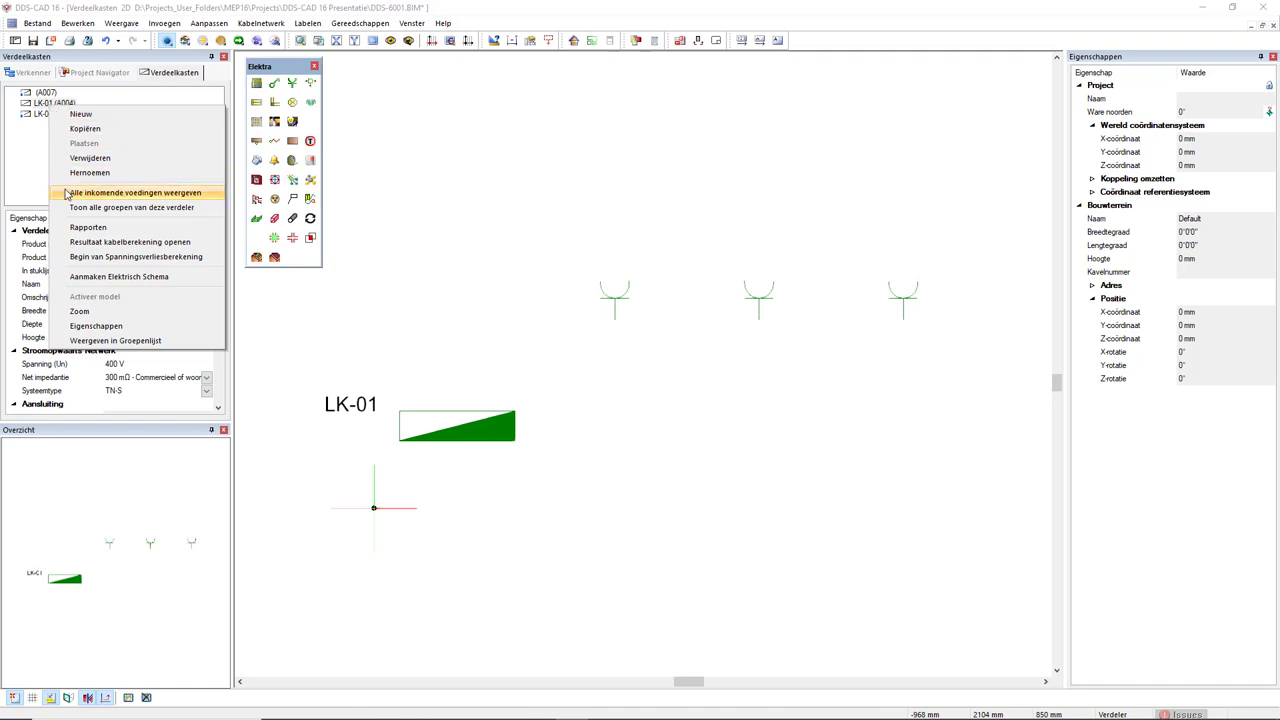
{"action": "left_click", "coordinate": [66, 194]}
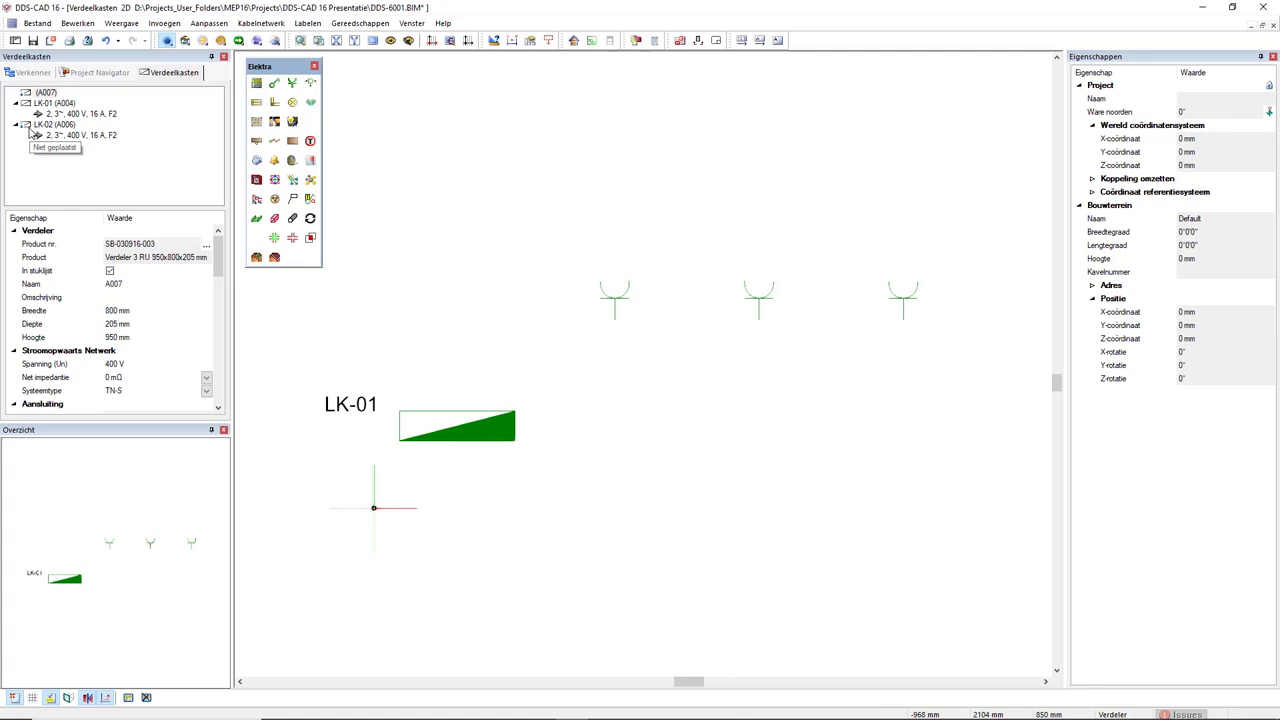
{"action": "left_click_drag", "start_coordinate": [28, 127], "coordinate": [45, 120]}
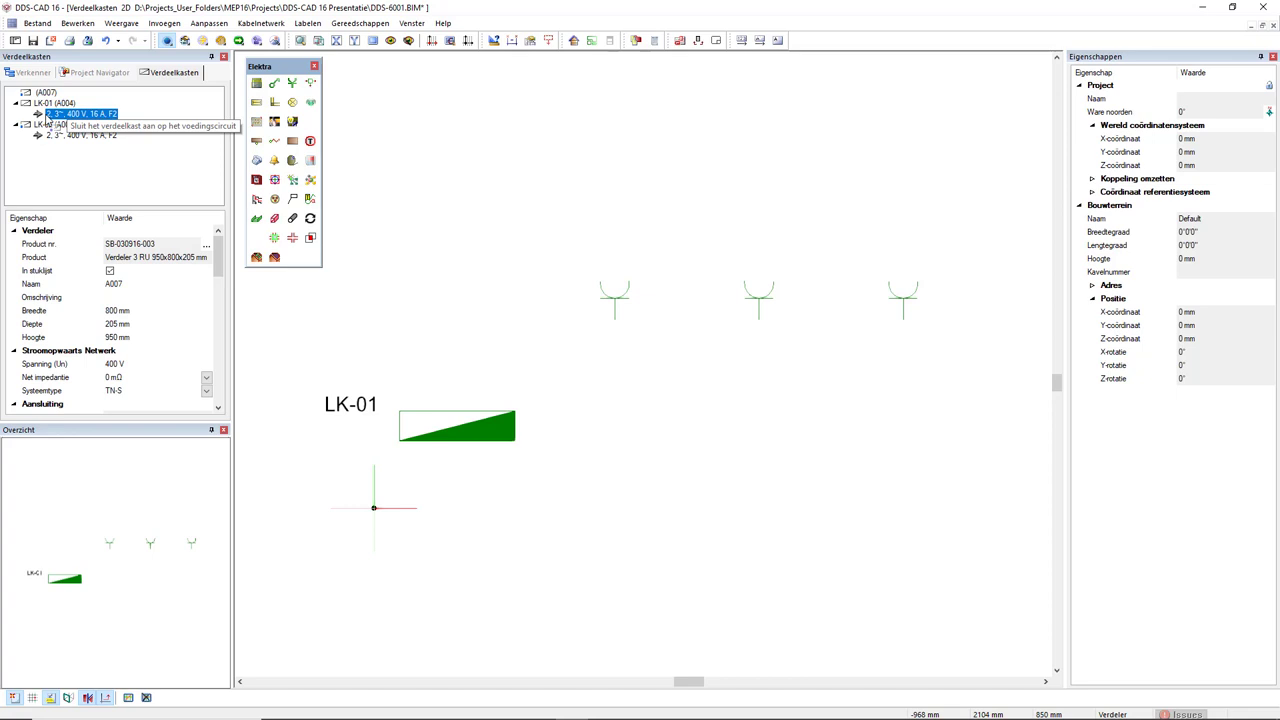
Feed LK-02 from LK-01's group 2 circuit and A007 from LK-02's group 2, then widen the properties pane.
{"action": "left_click_drag", "start_coordinate": [45, 120], "coordinate": [45, 121]}
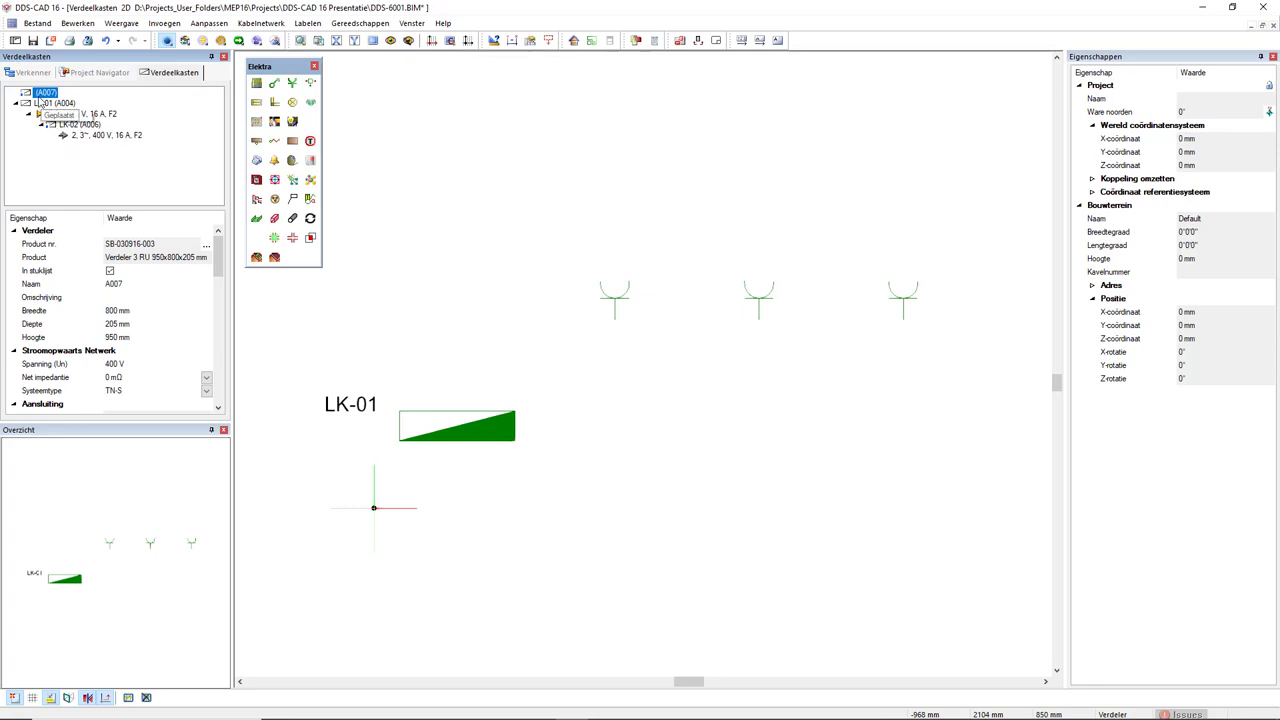
{"action": "left_click_drag", "start_coordinate": [75, 115], "coordinate": [70, 141]}
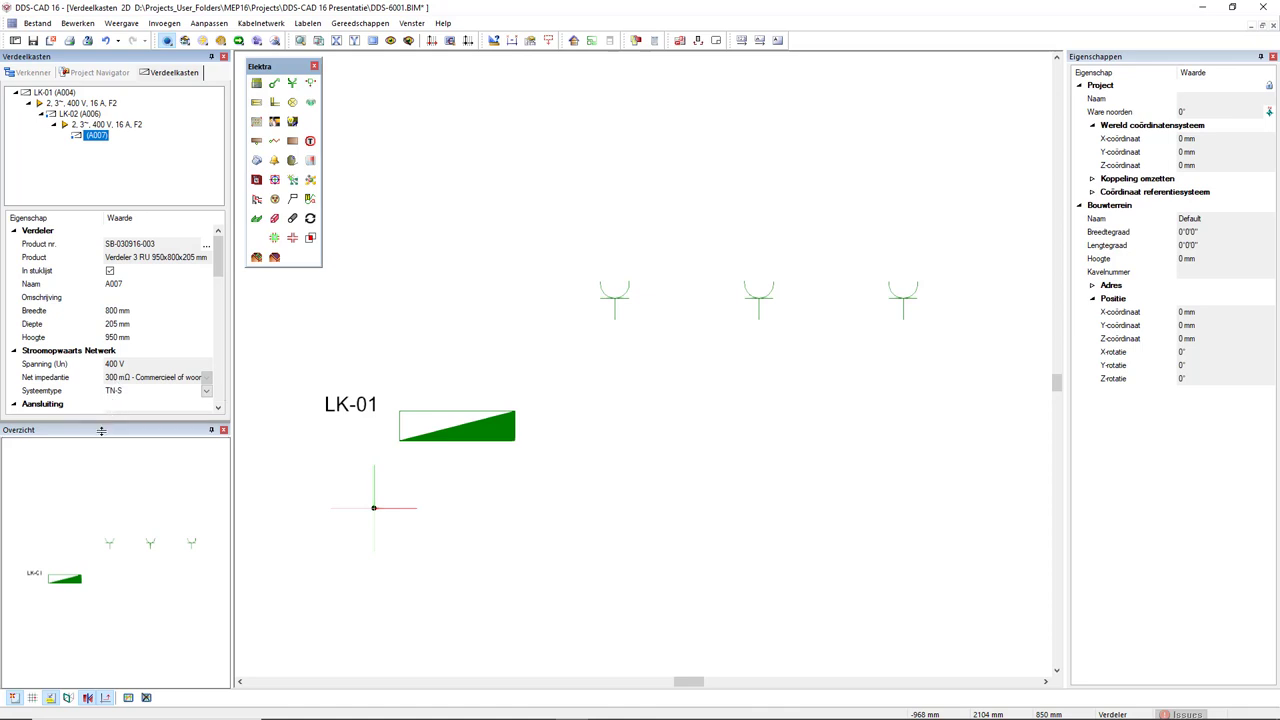
{"action": "left_click_drag", "start_coordinate": [101, 431], "coordinate": [94, 473]}
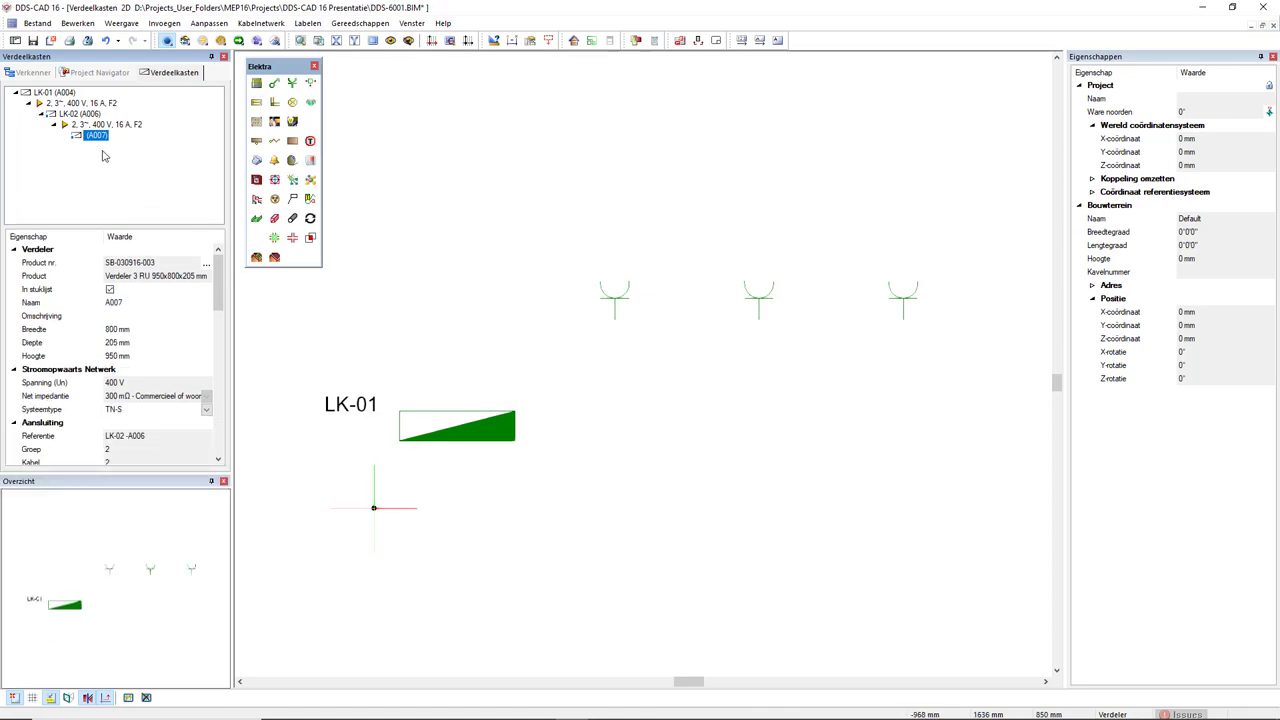
List LK-01's five circuits, from the 80 A F1 supply to three 16 A sockets, in Groepenlijst.
{"action": "right_click", "coordinate": [57, 94]}
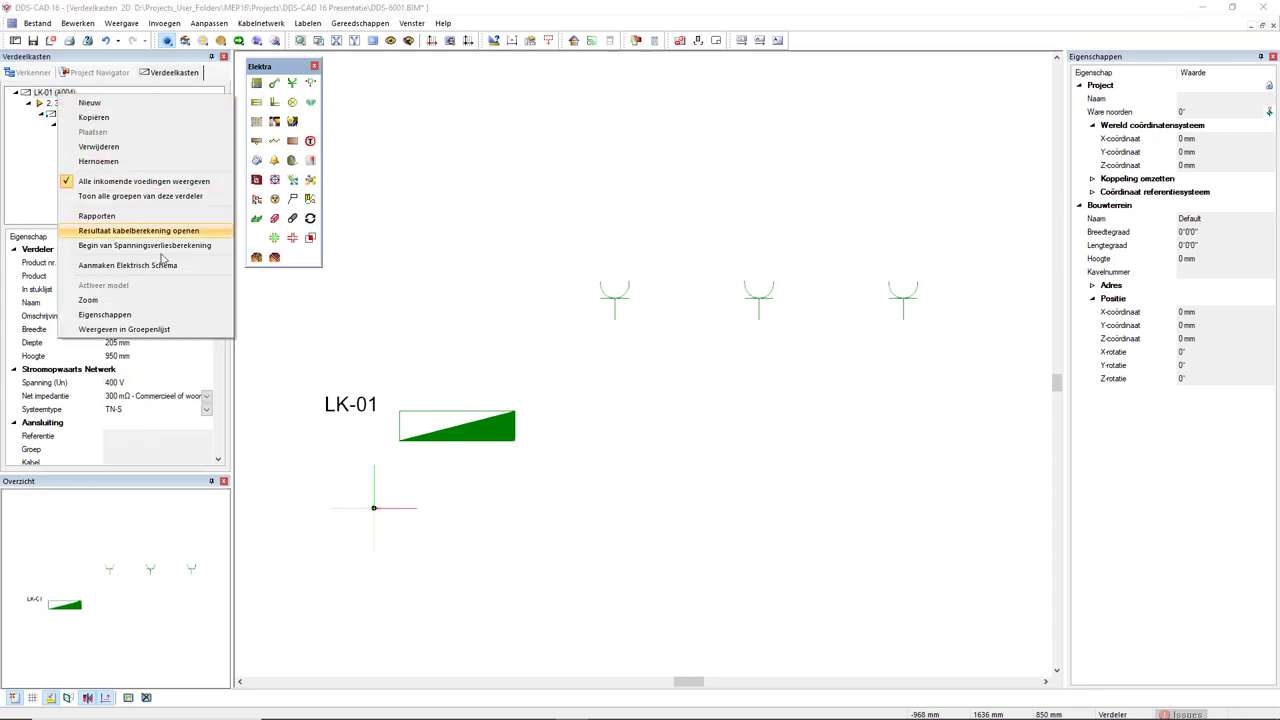
{"action": "left_click", "coordinate": [192, 335]}
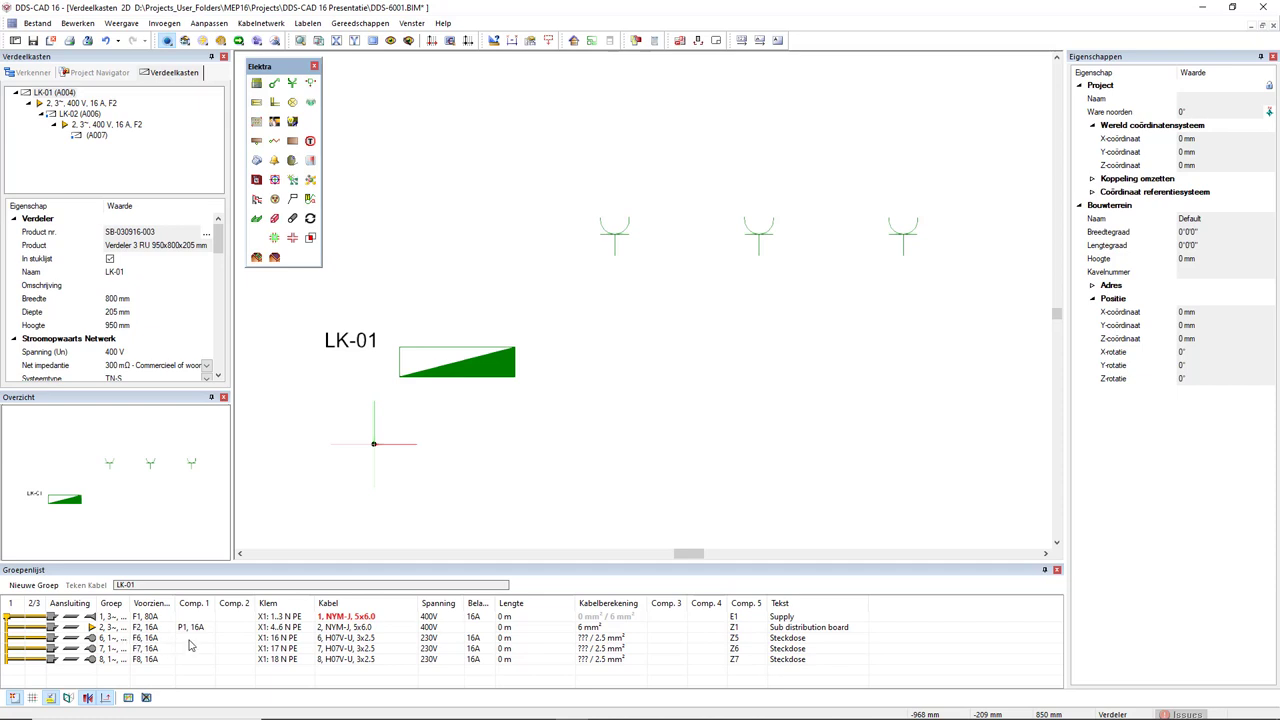
Route group 6's H07V-U 3x2.5 cable from LK-01 through the three sockets.
{"action": "left_click_drag", "start_coordinate": [210, 648], "coordinate": [565, 478]}
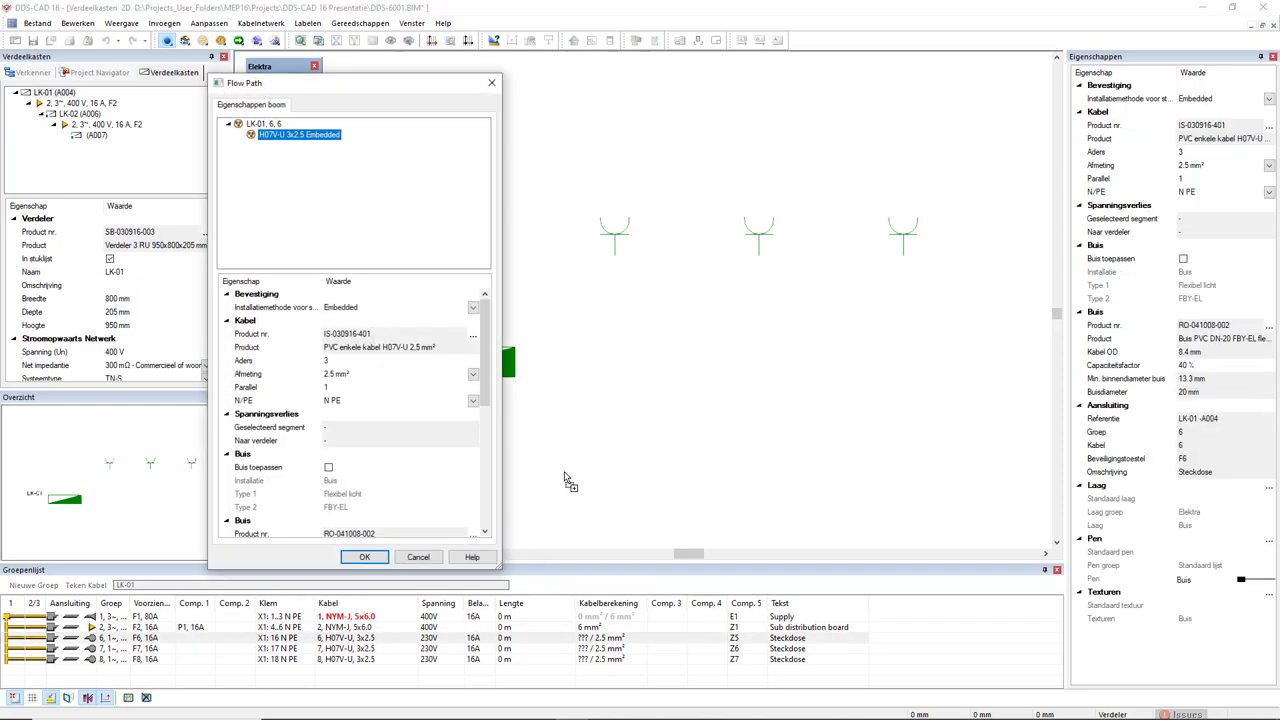
{"action": "left_click", "coordinate": [366, 558]}
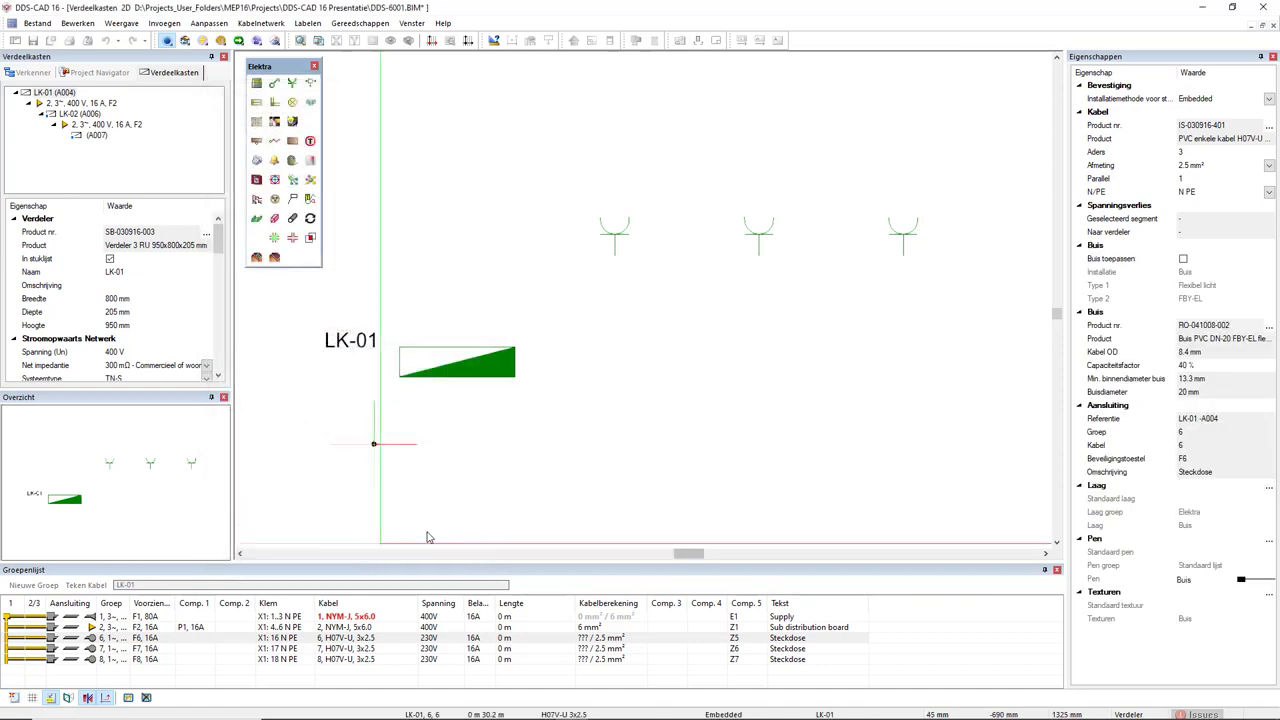
{"action": "left_click", "coordinate": [572, 366]}
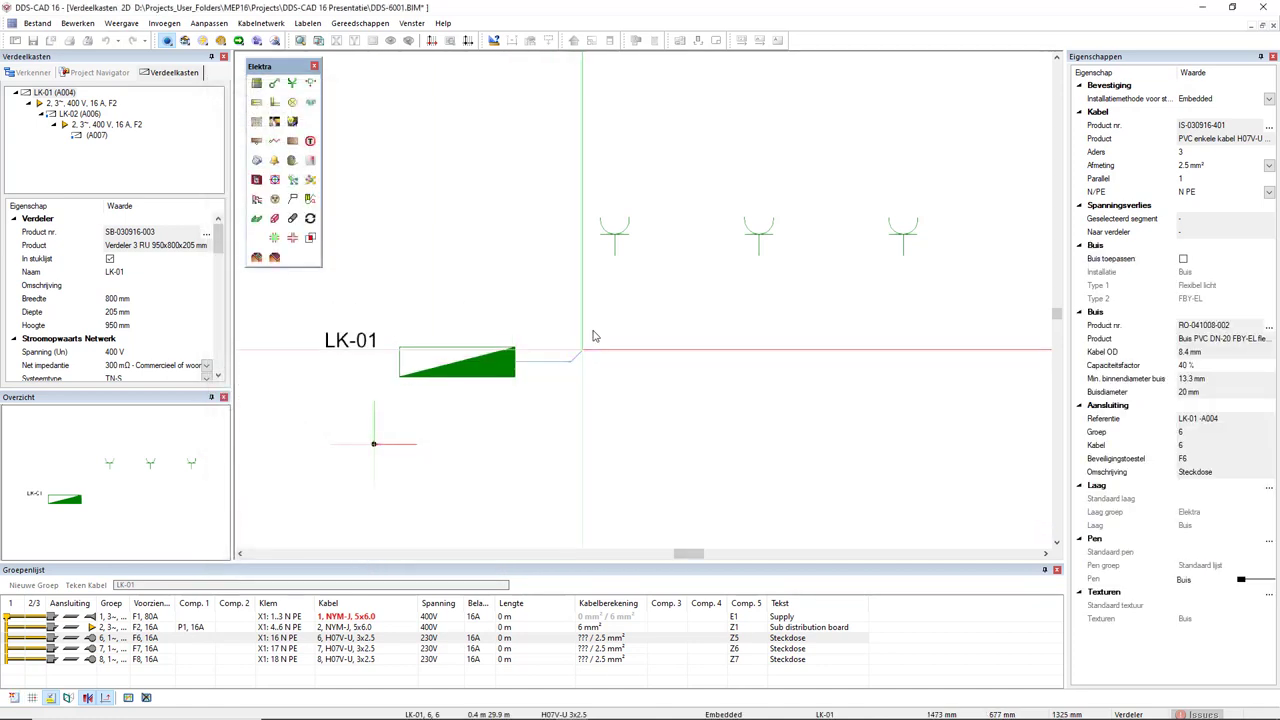
{"action": "left_click", "coordinate": [610, 250]}
{"action": "left_click", "coordinate": [759, 262]}
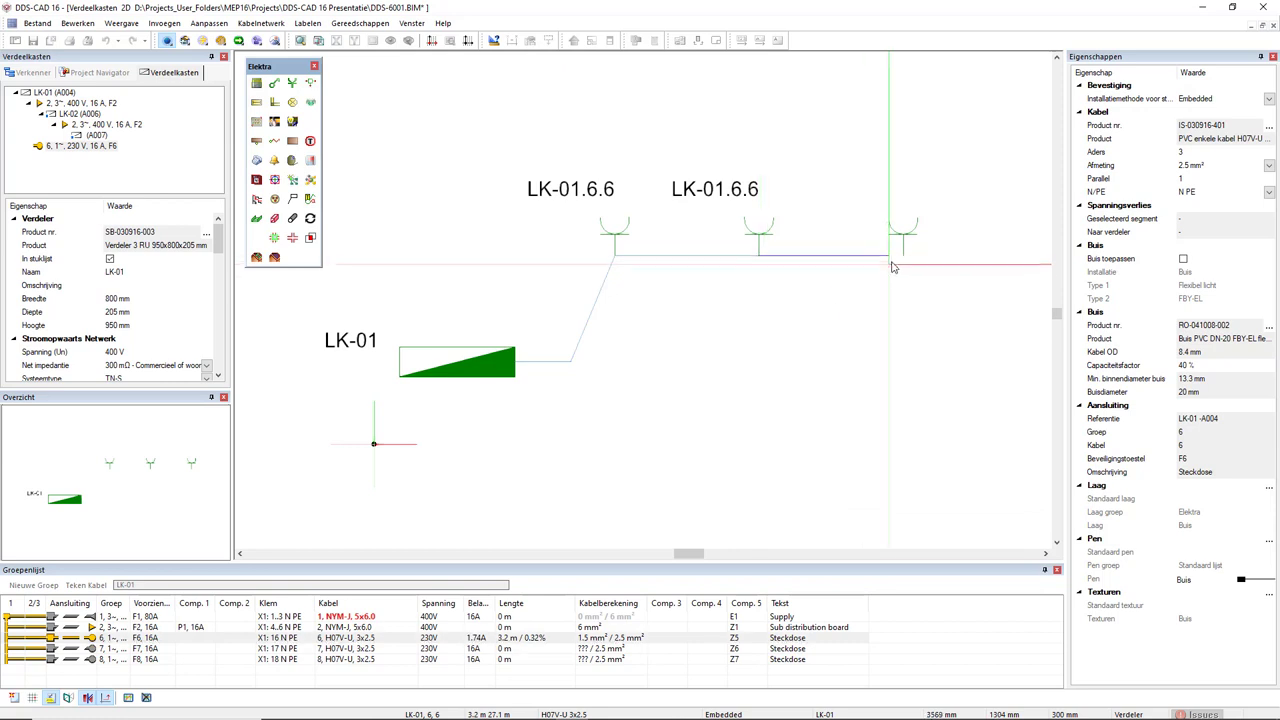
{"action": "left_click", "coordinate": [903, 258]}
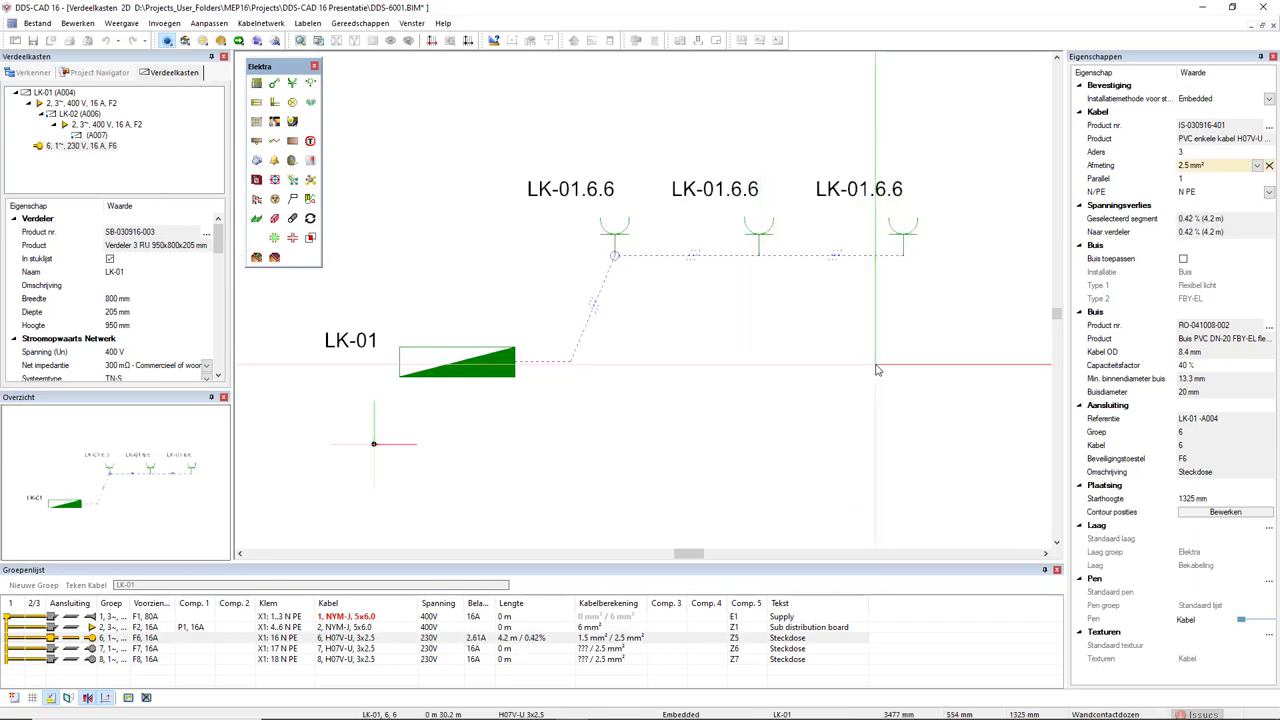
{"action": "key", "text": "Escape"}
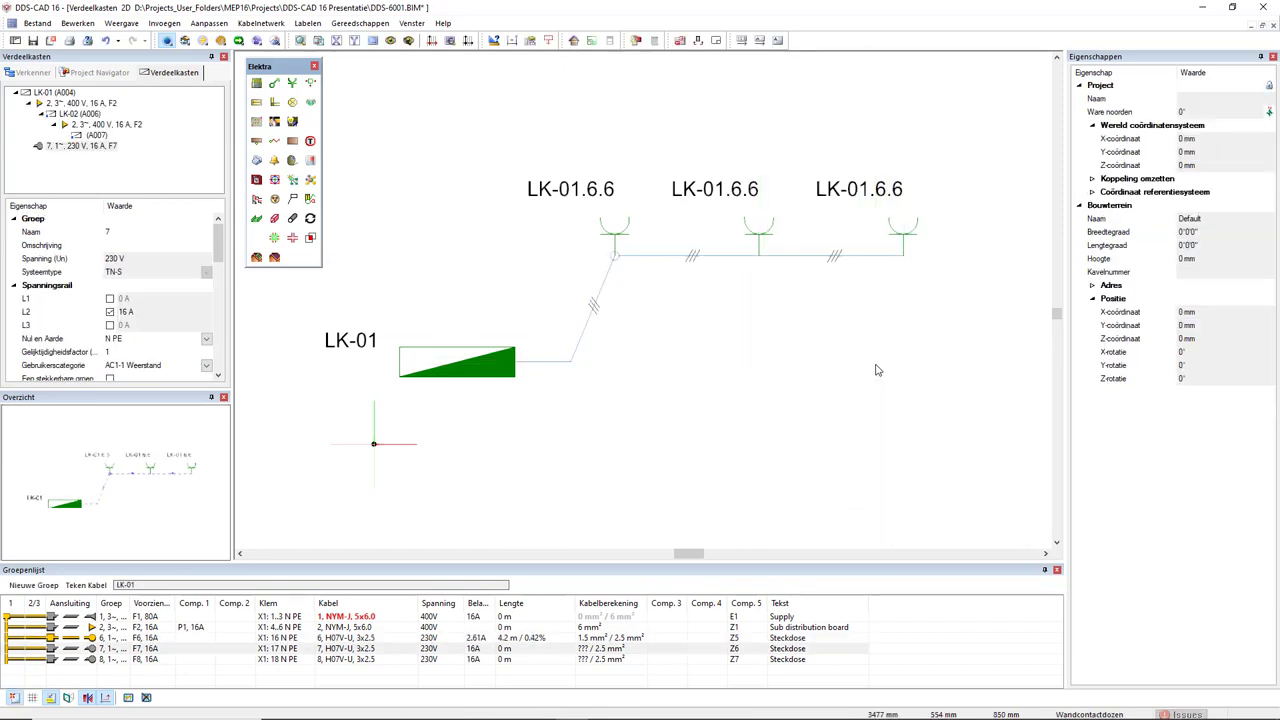
Clear the right-hand socket's 200 VA override so it draws 3680 VA, raising group 6 to 17.74 A.
{"action": "left_click", "coordinate": [924, 244]}
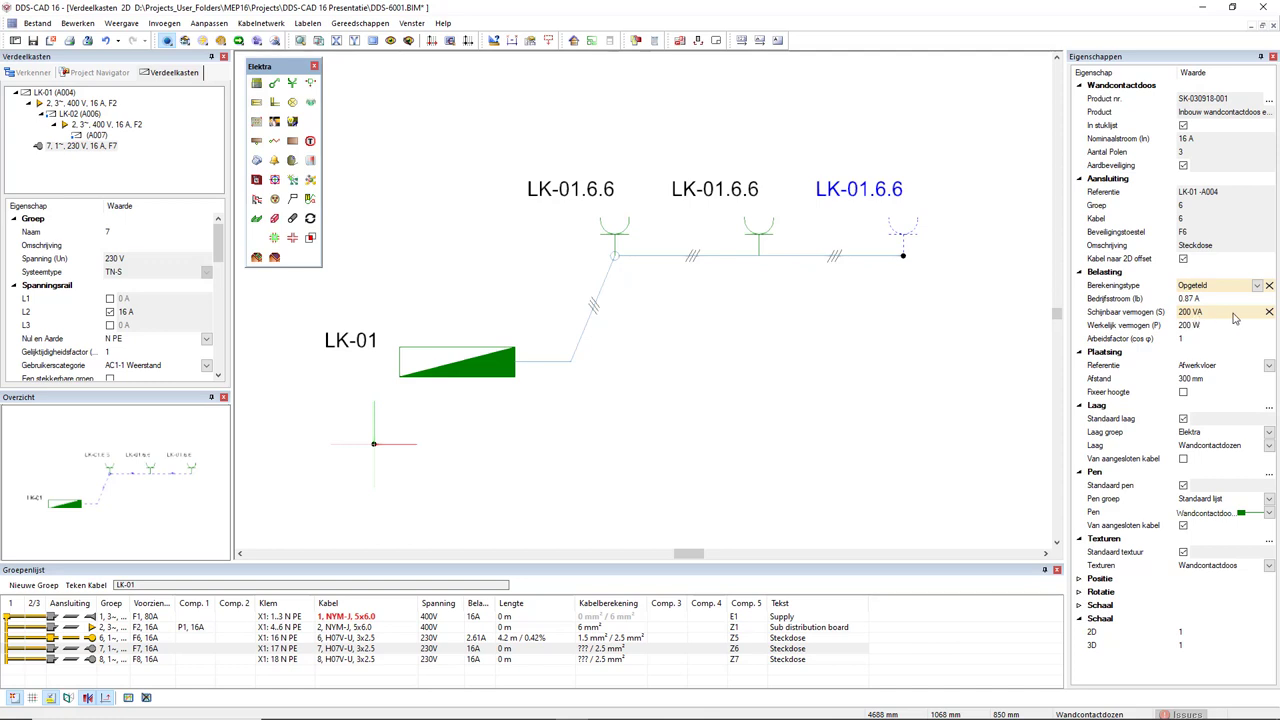
{"action": "left_click", "coordinate": [1269, 312]}
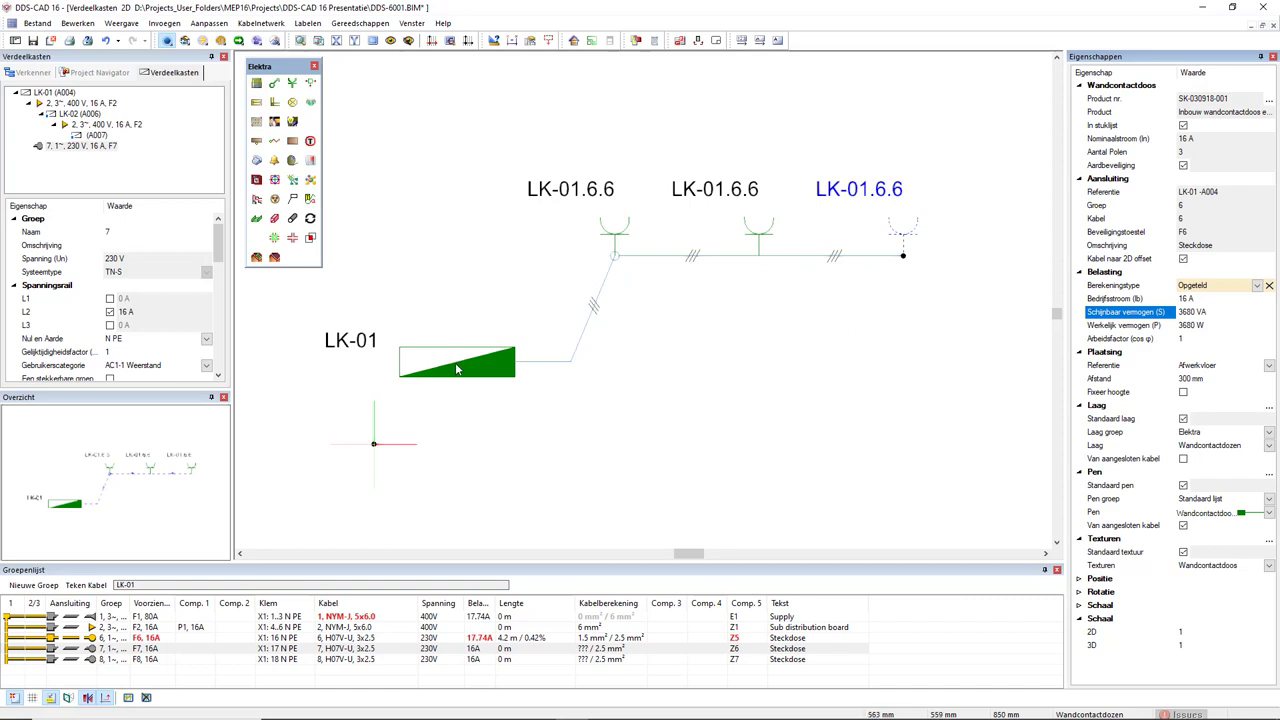
List LK-01's groups F1–F8 and check group 6's 17.74 A load against its 16 A breaker.
{"action": "right_click", "coordinate": [80, 96]}
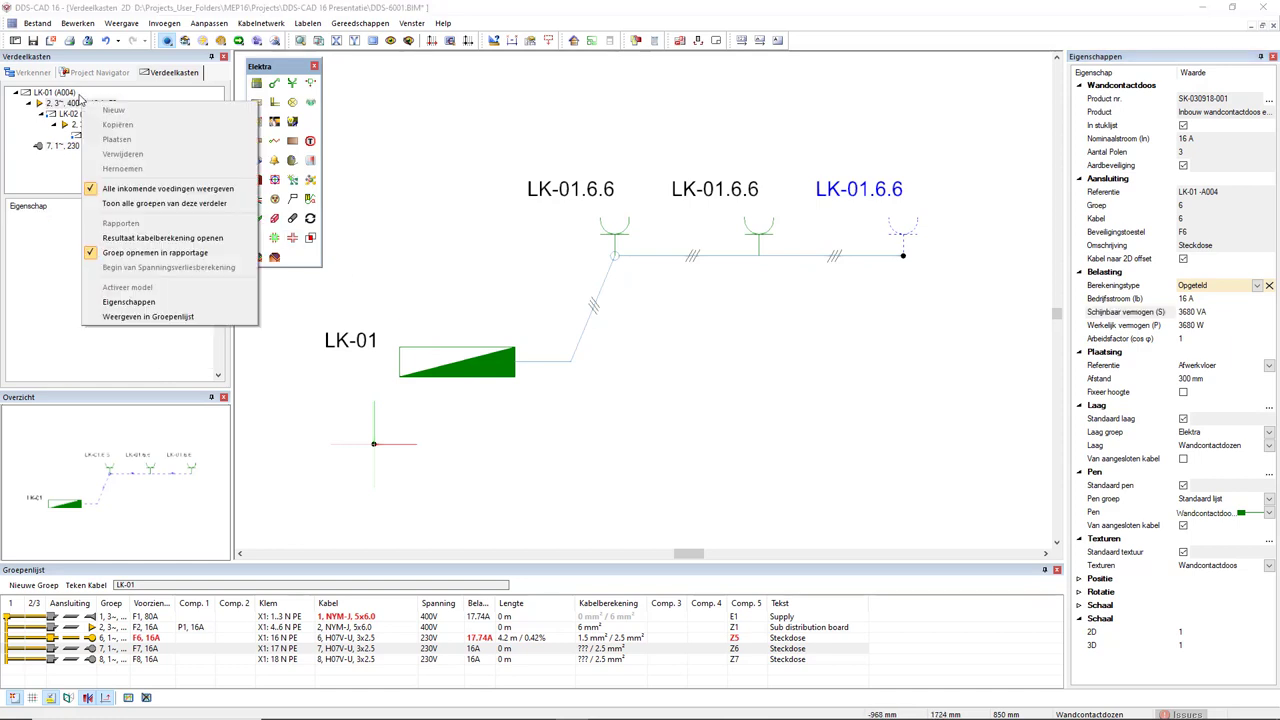
{"action": "left_click", "coordinate": [110, 203]}
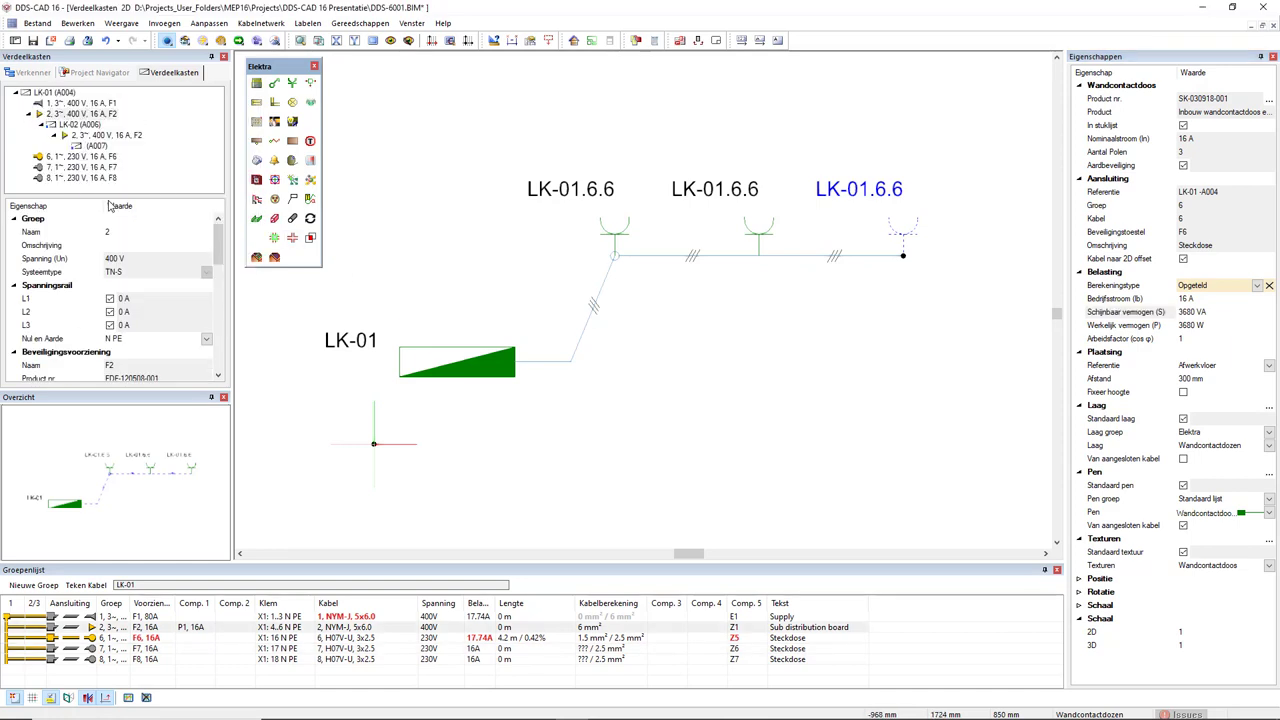
{"action": "left_click", "coordinate": [113, 158]}
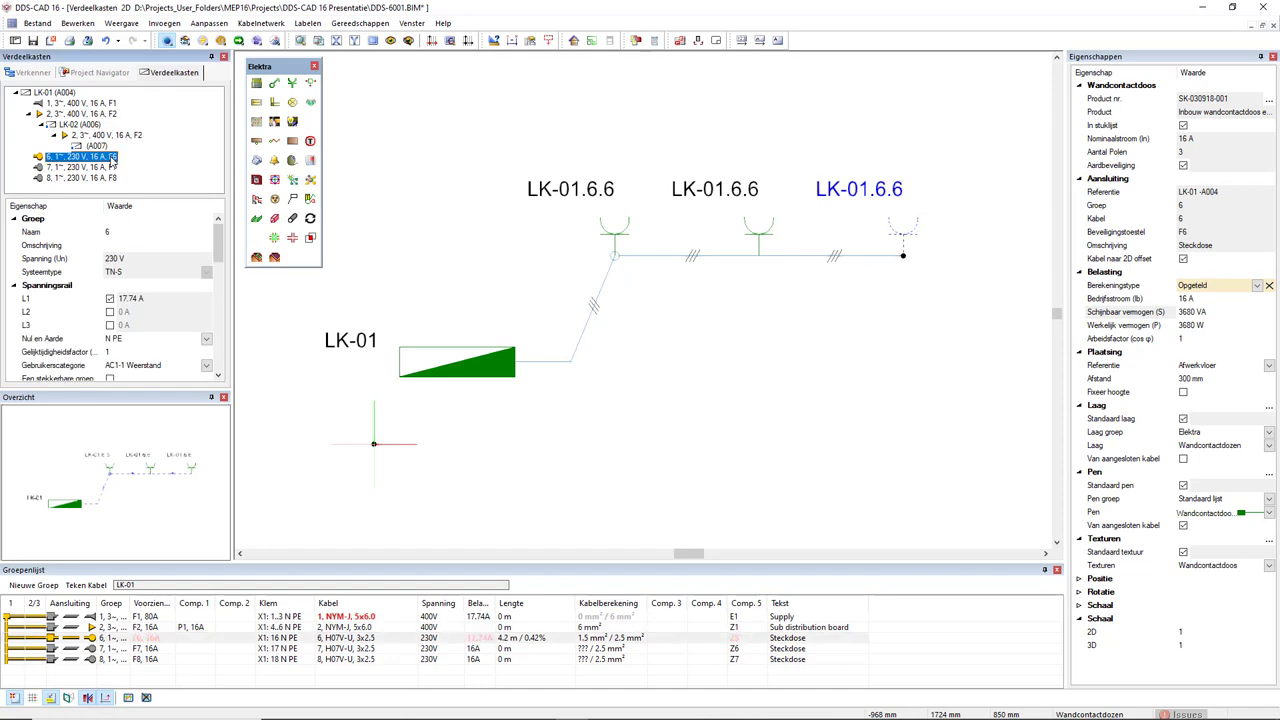
{"action": "left_click_drag", "start_coordinate": [218, 240], "coordinate": [218, 277]}
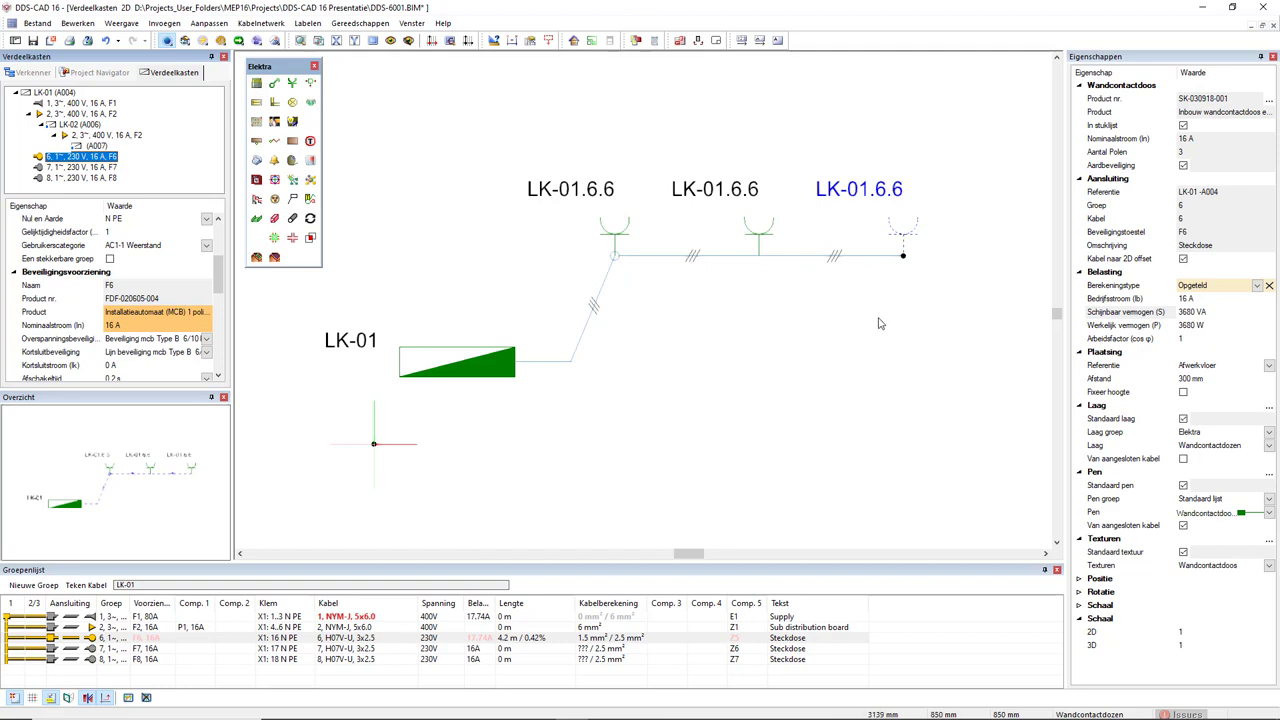
Set the right-hand socket's apparent power to 220 VA, dropping group 6's load to 2.7 A.
{"action": "double_click", "coordinate": [1190, 312]}
{"action": "type", "text": "220"}
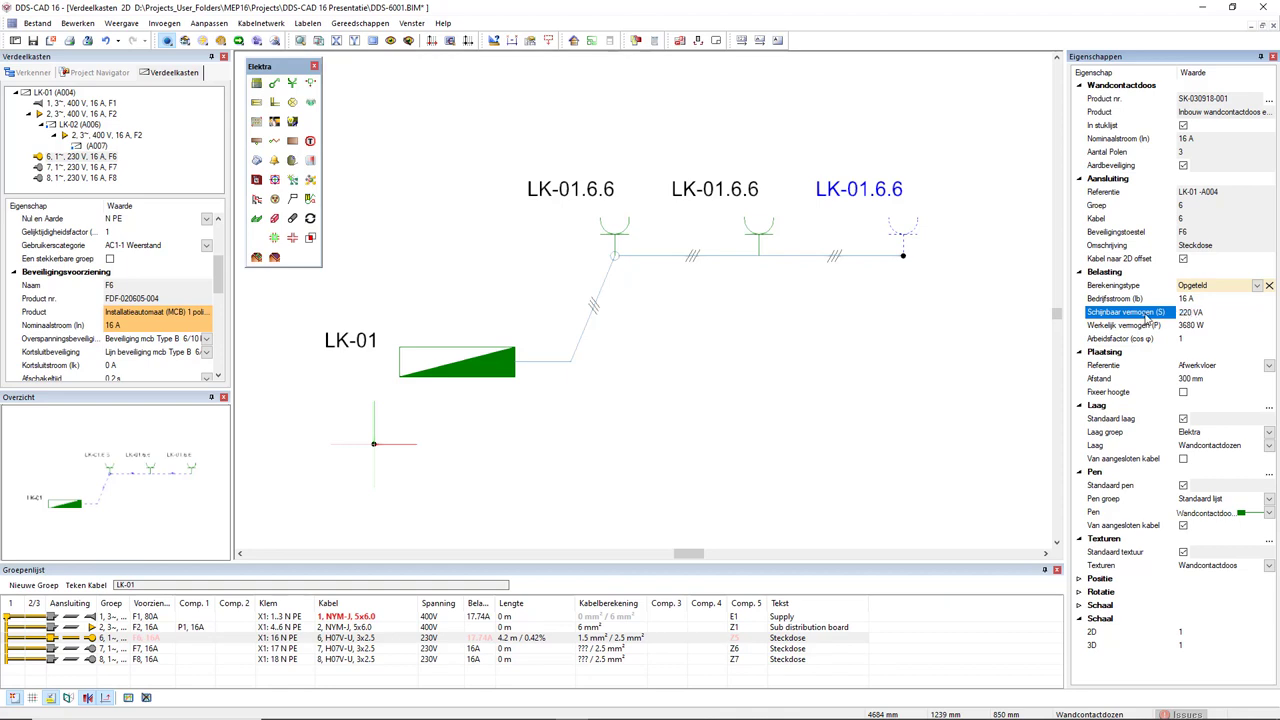
{"action": "key", "text": "Return"}
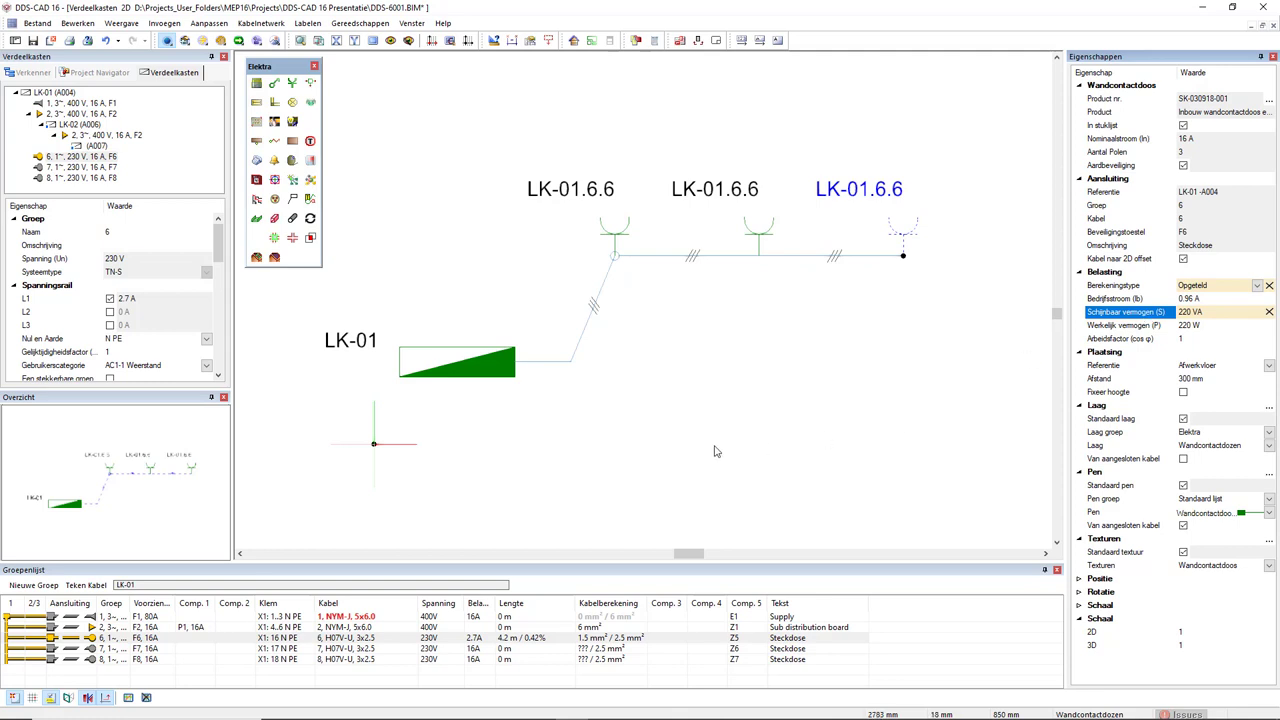
{"action": "scroll", "coordinate": [224, 260], "scroll_direction": "down", "scroll_amount": 1}
{"action": "scroll", "coordinate": [222, 260], "scroll_direction": "down", "scroll_amount": 1}
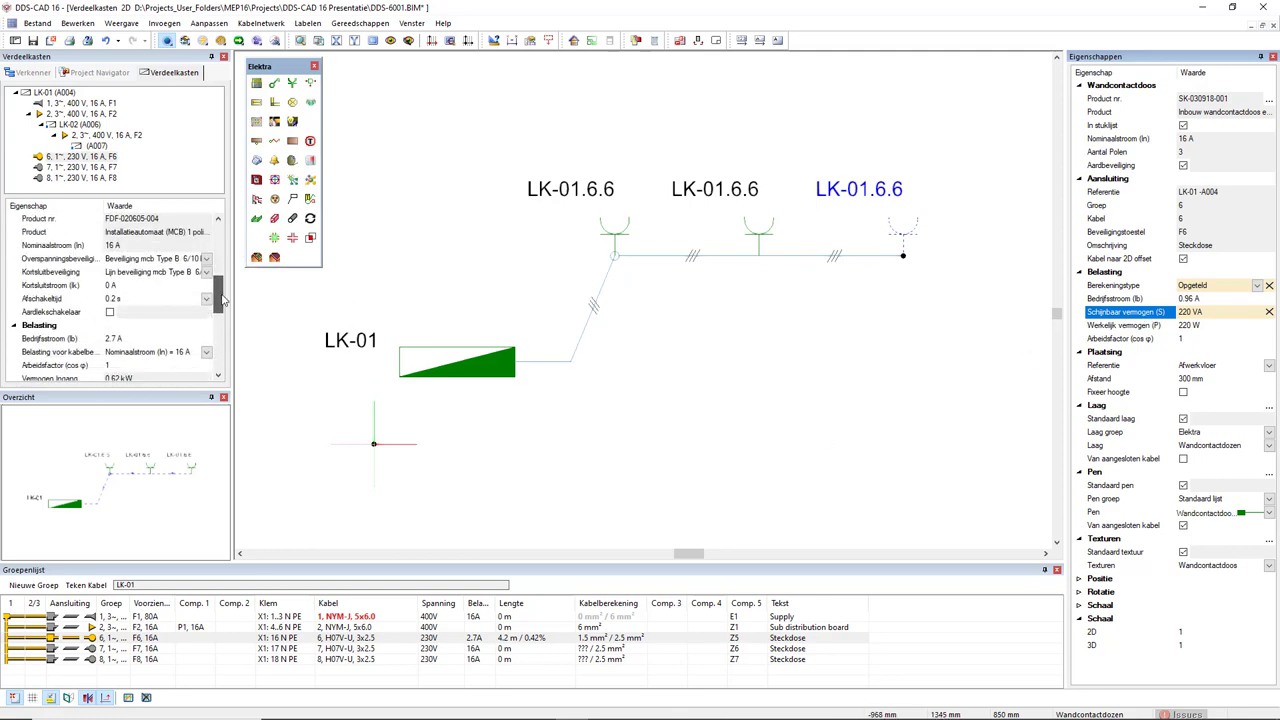
{"action": "scroll", "coordinate": [215, 260], "scroll_direction": "down", "scroll_amount": 1}
{"action": "scroll", "coordinate": [200, 259], "scroll_direction": "down", "scroll_amount": 1}
{"action": "scroll", "coordinate": [190, 258], "scroll_direction": "down", "scroll_amount": 1}
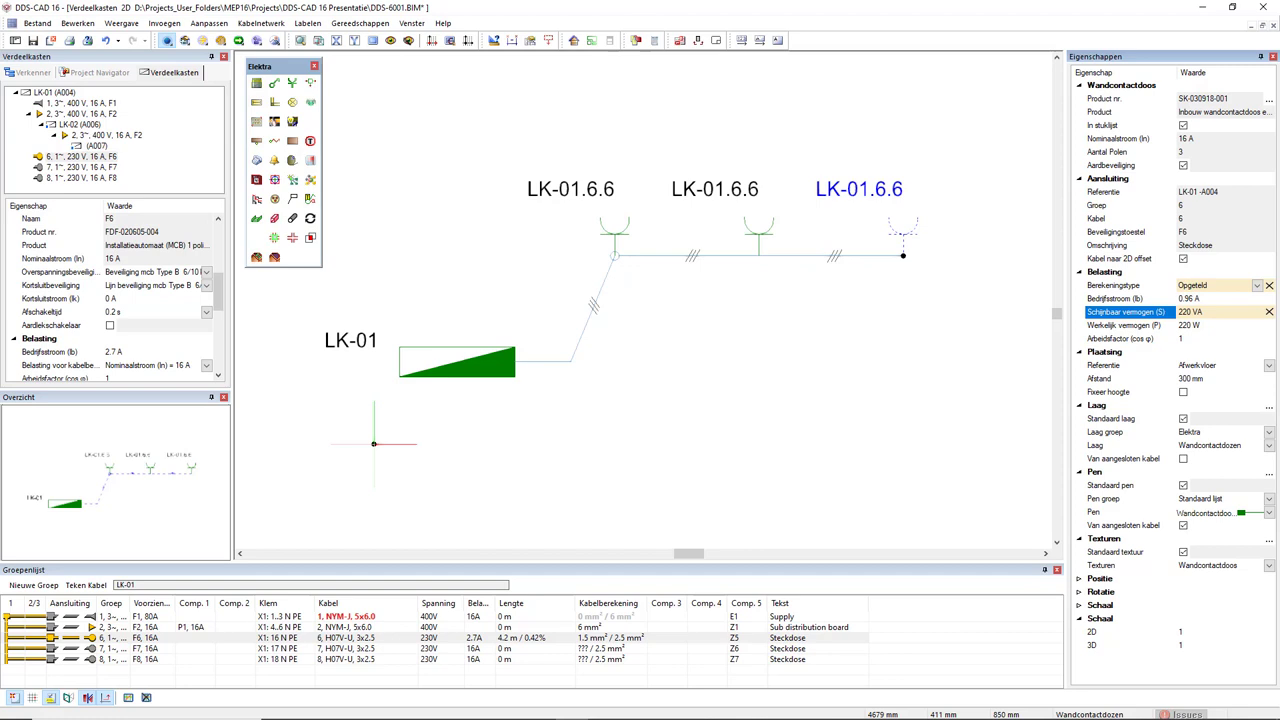
{"action": "right_click", "coordinate": [100, 162]}
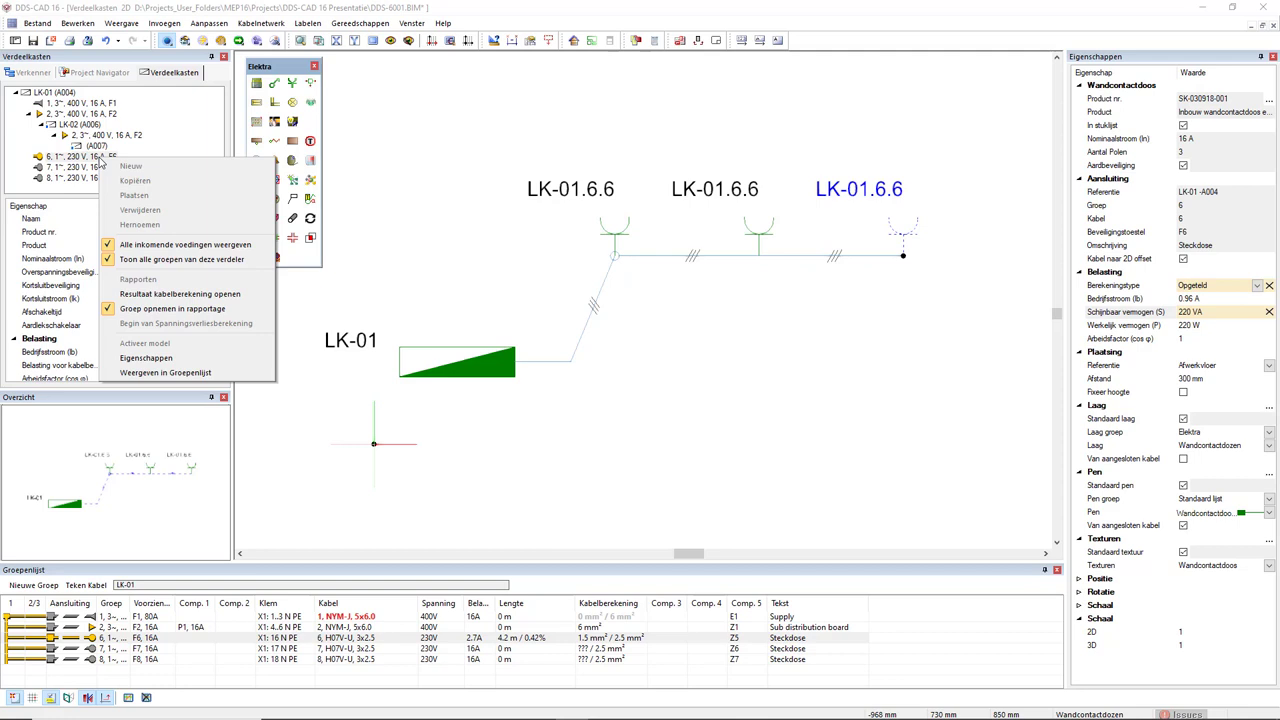
{"action": "left_click", "coordinate": [66, 95]}
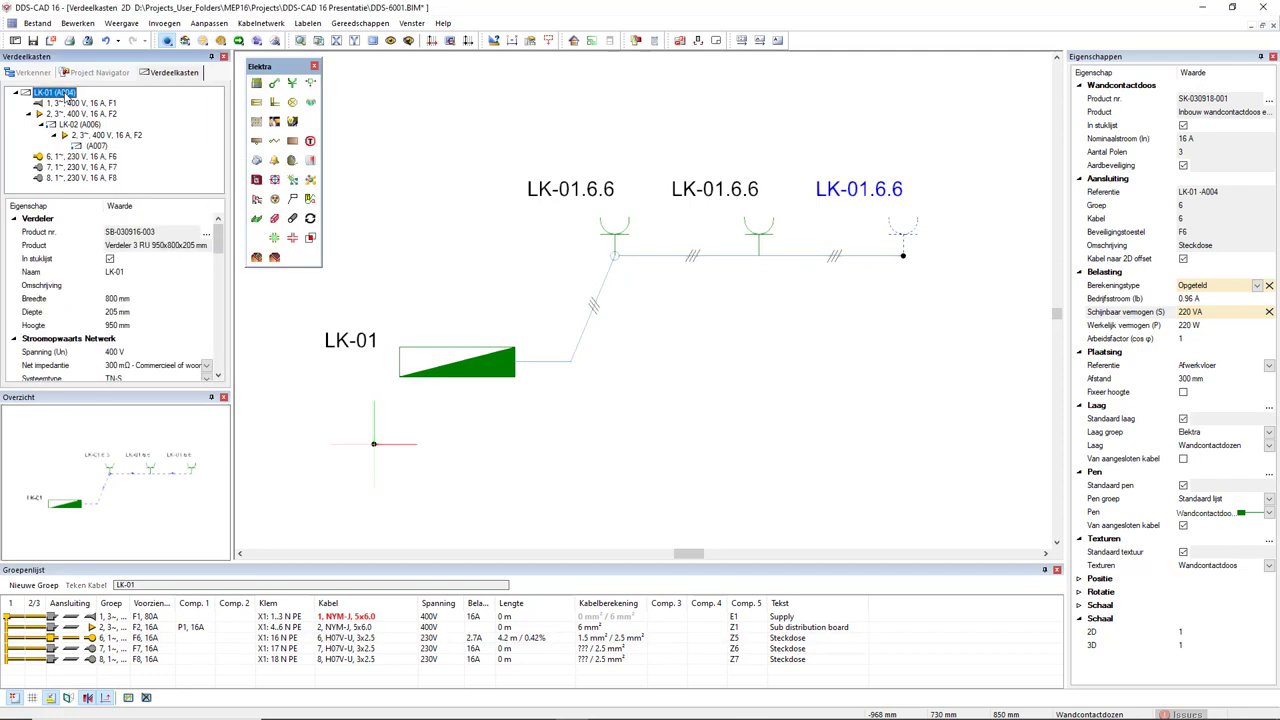
{"action": "right_click", "coordinate": [66, 96]}
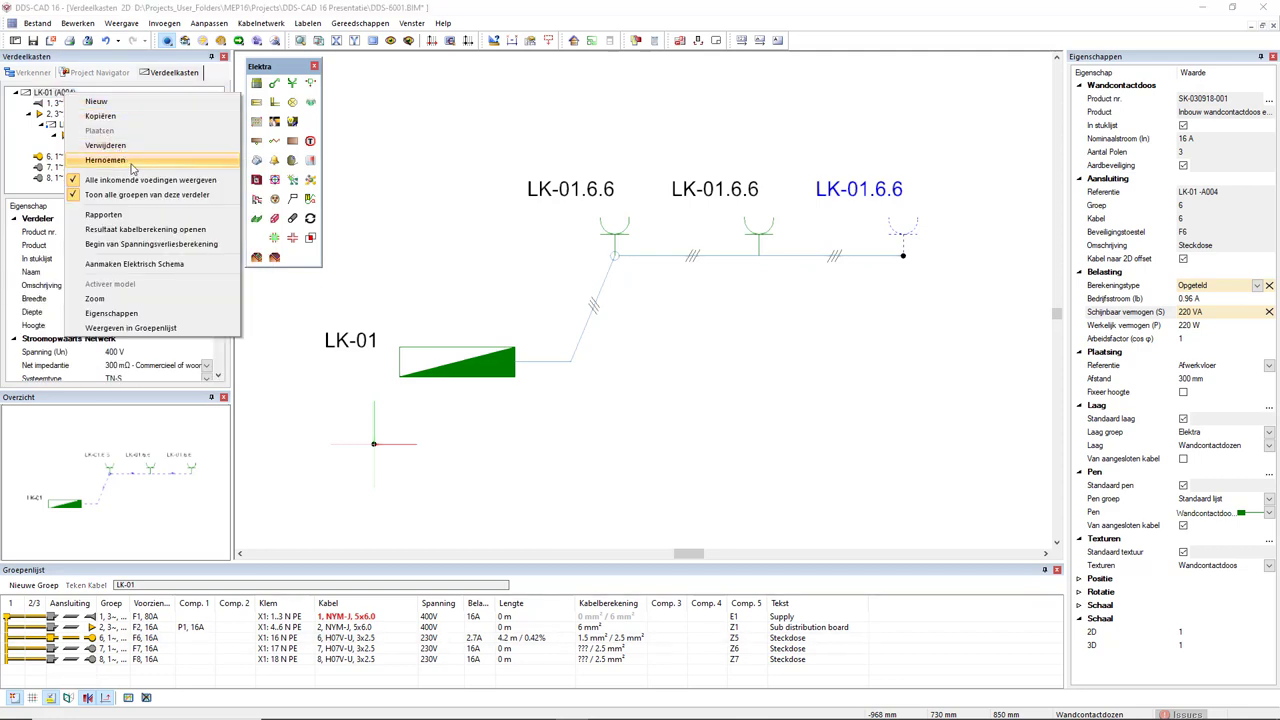
{"action": "left_click", "coordinate": [207, 233]}
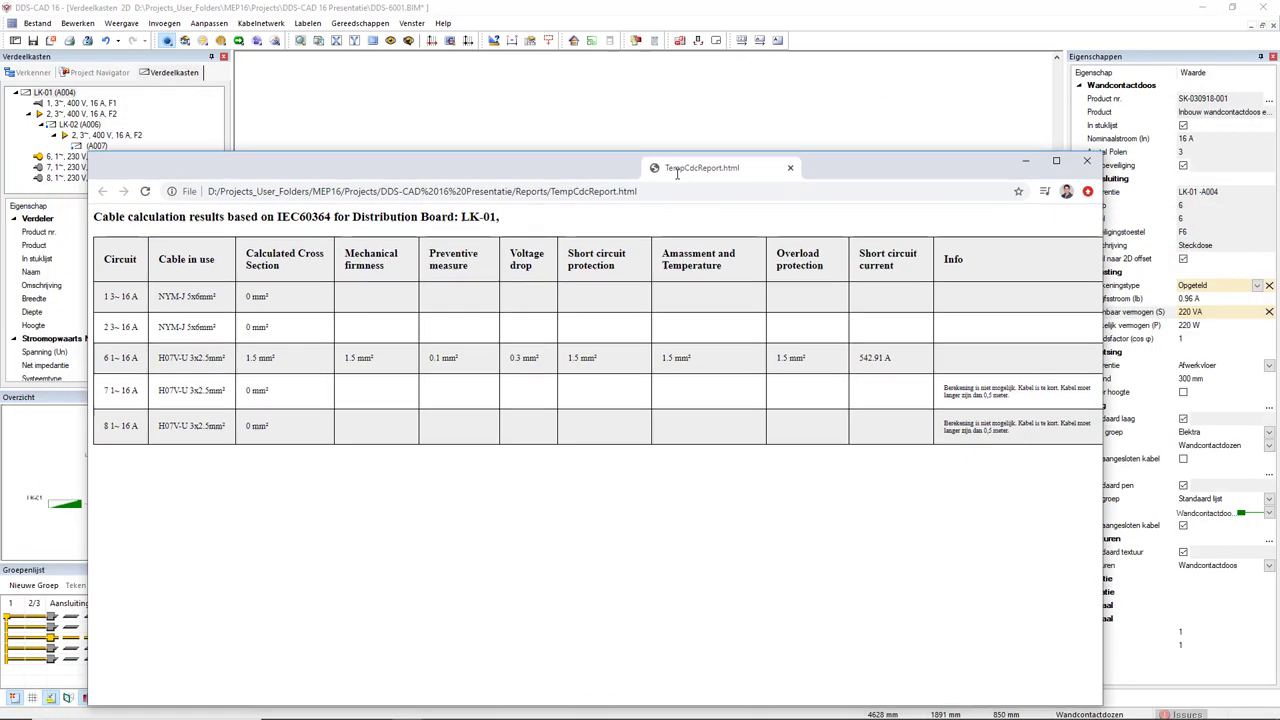
{"action": "double_click", "coordinate": [664, 247]}
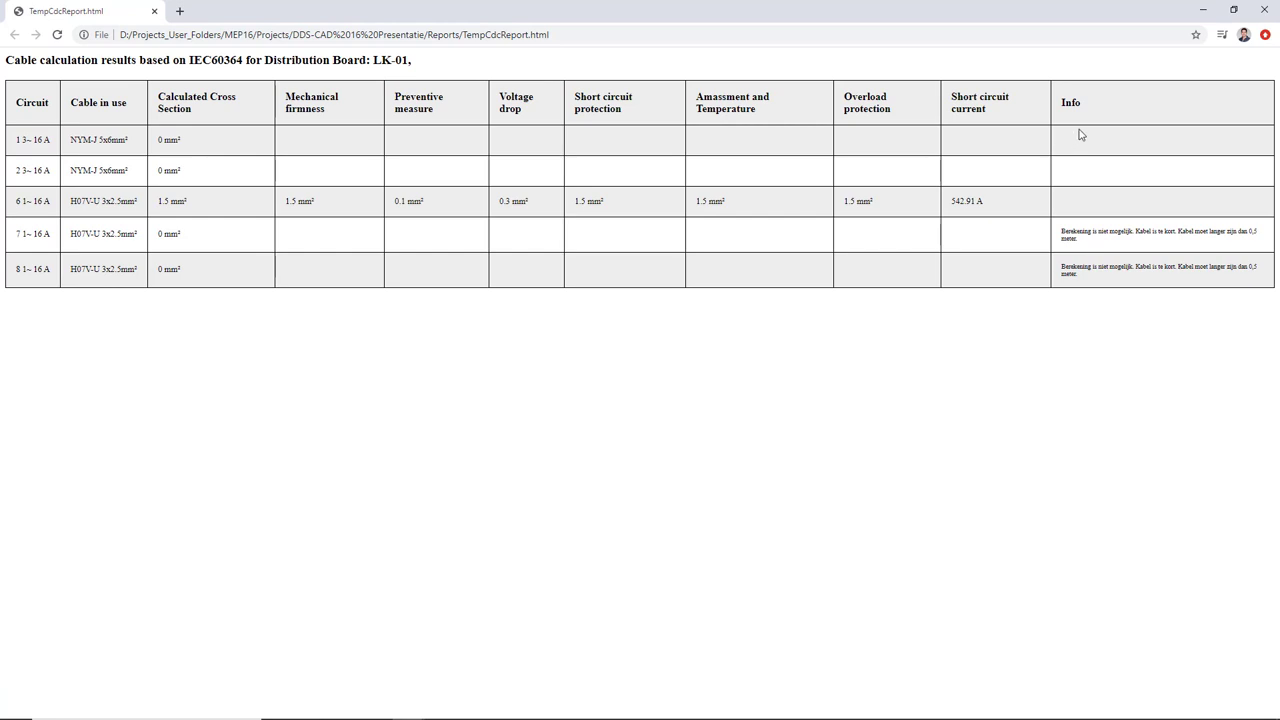
{"action": "left_click", "coordinate": [1265, 10]}
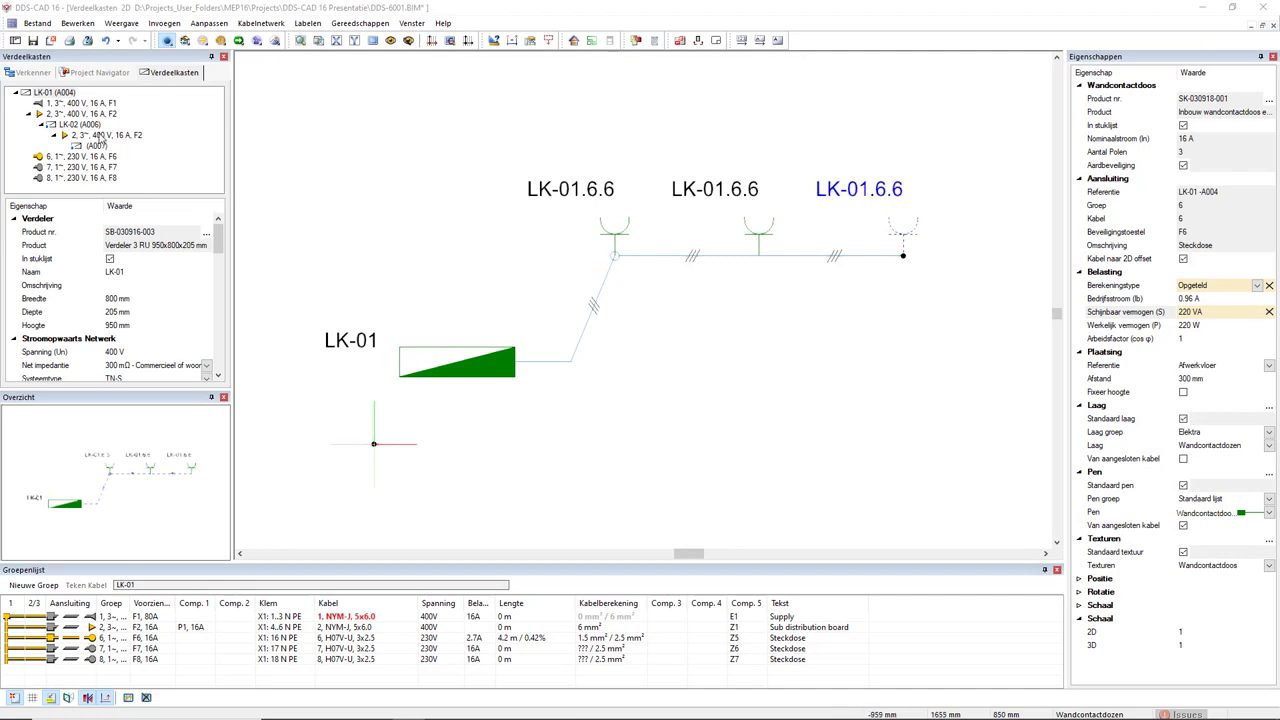
Generate electrical schema V01 for board LK-01 and show the project's drawing list.
{"action": "right_click", "coordinate": [72, 95]}
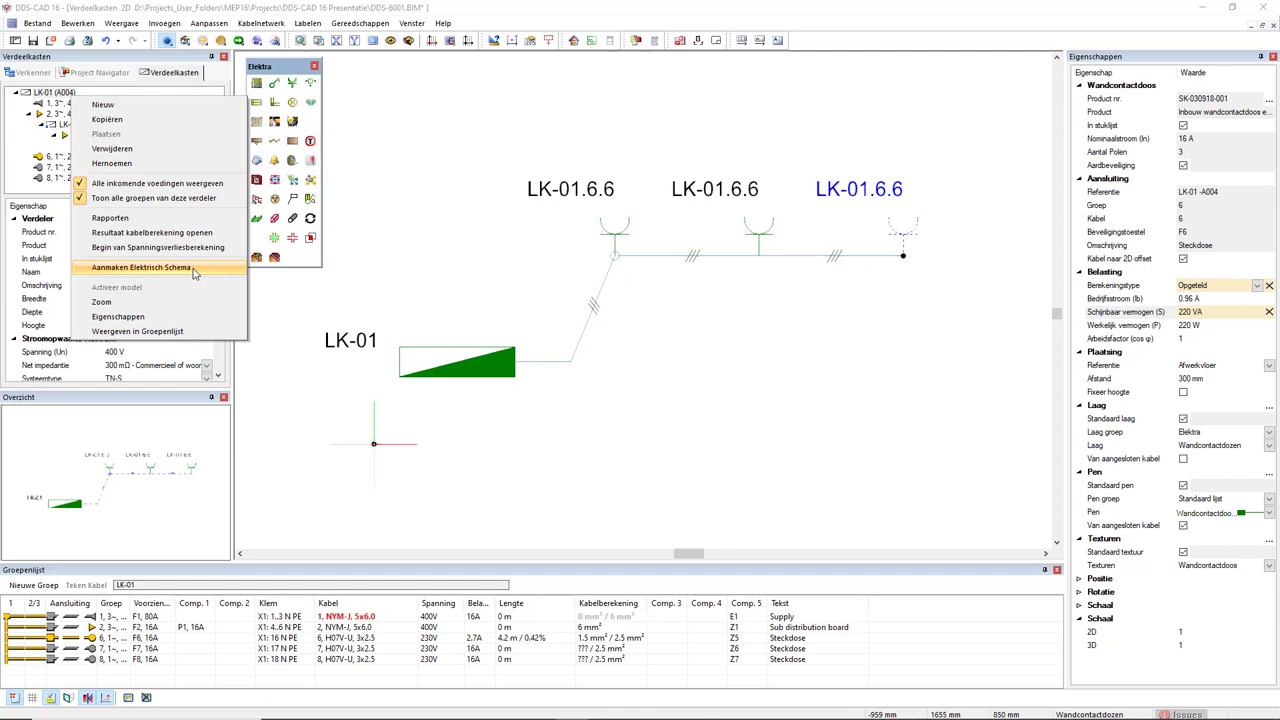
{"action": "left_click", "coordinate": [194, 270]}
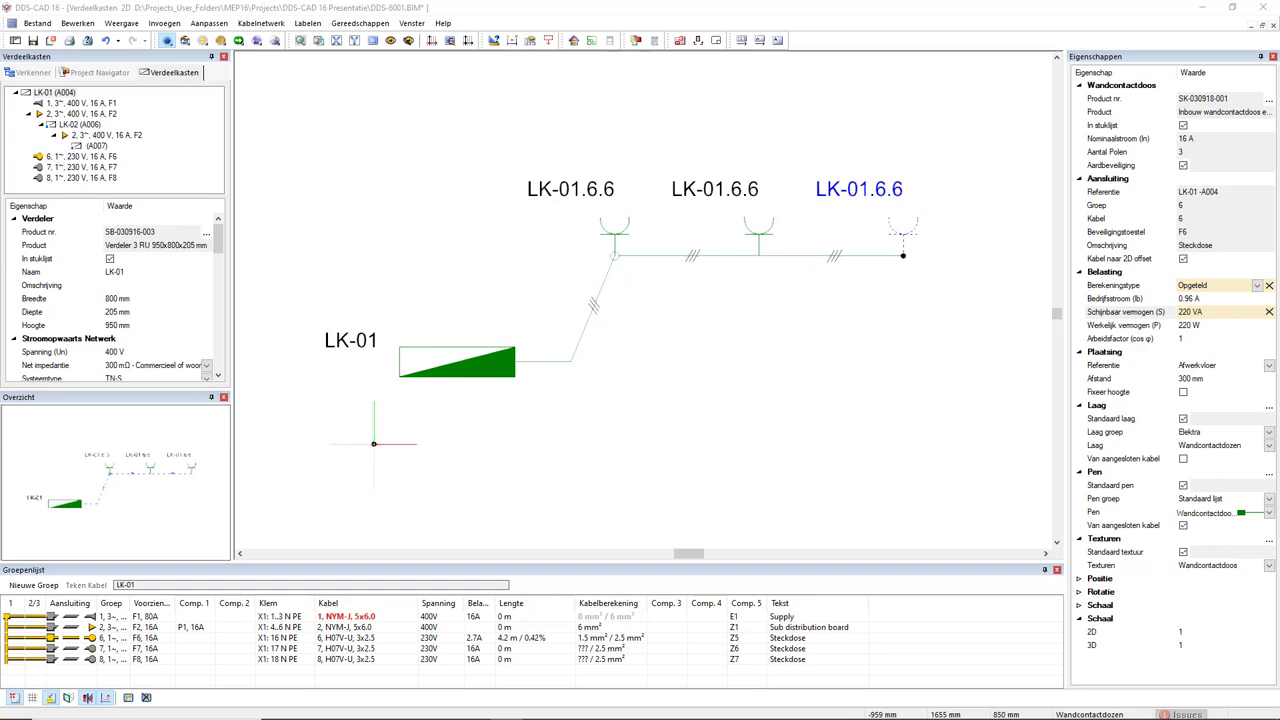
{"action": "left_click", "coordinate": [403, 188]}
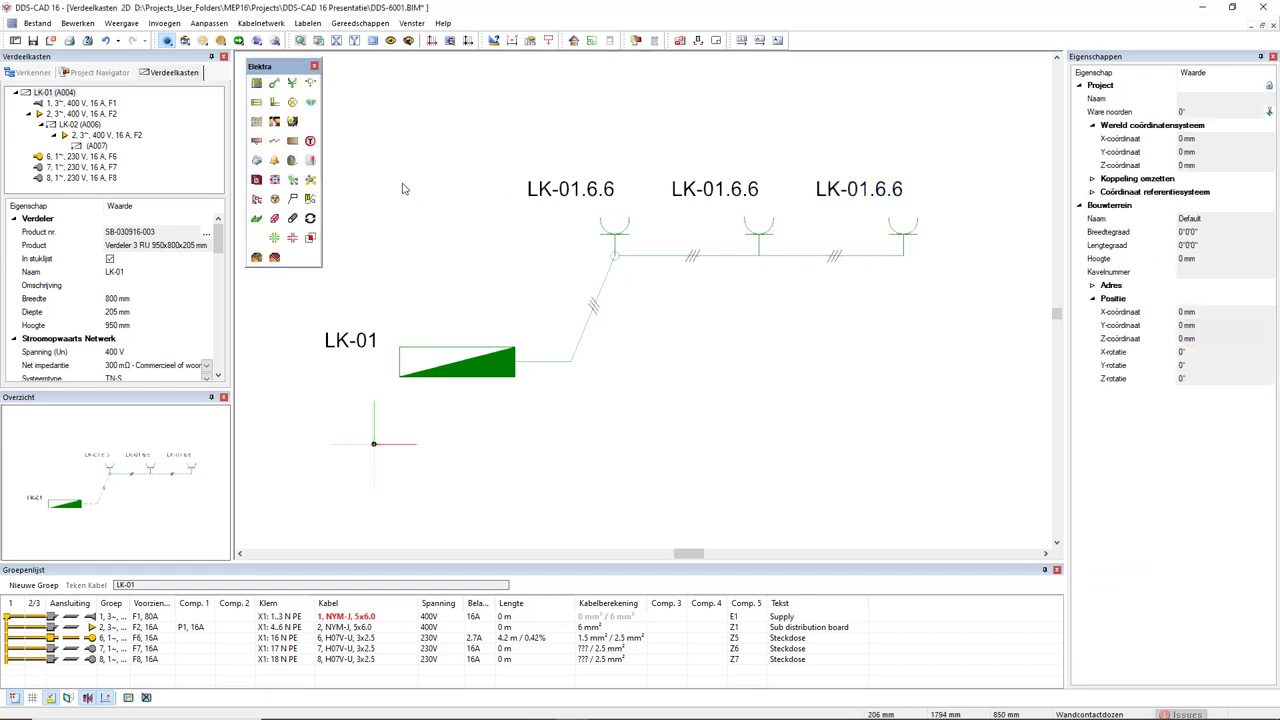
{"action": "left_click", "coordinate": [113, 78]}
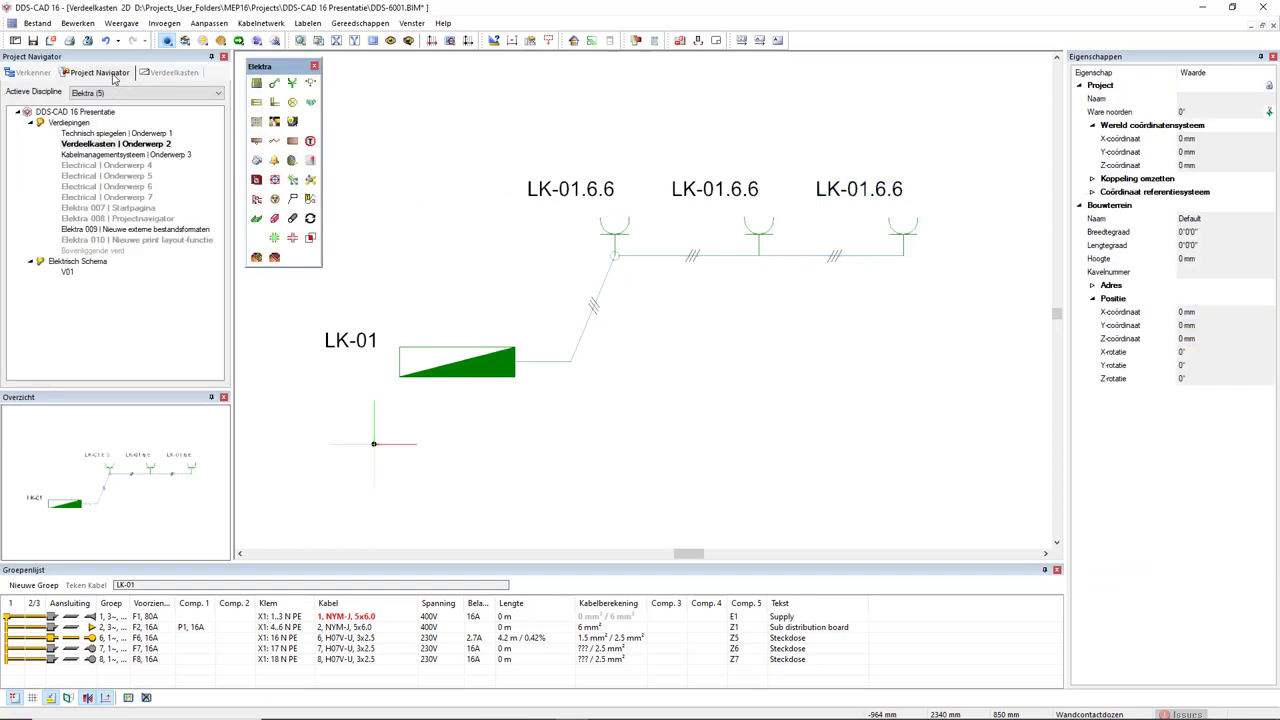
Open Kabelmanagementsysteem | Onderwerp 3 and view the cabinet, cable tray and cables shaded in 3D.
{"action": "double_click", "coordinate": [138, 155]}
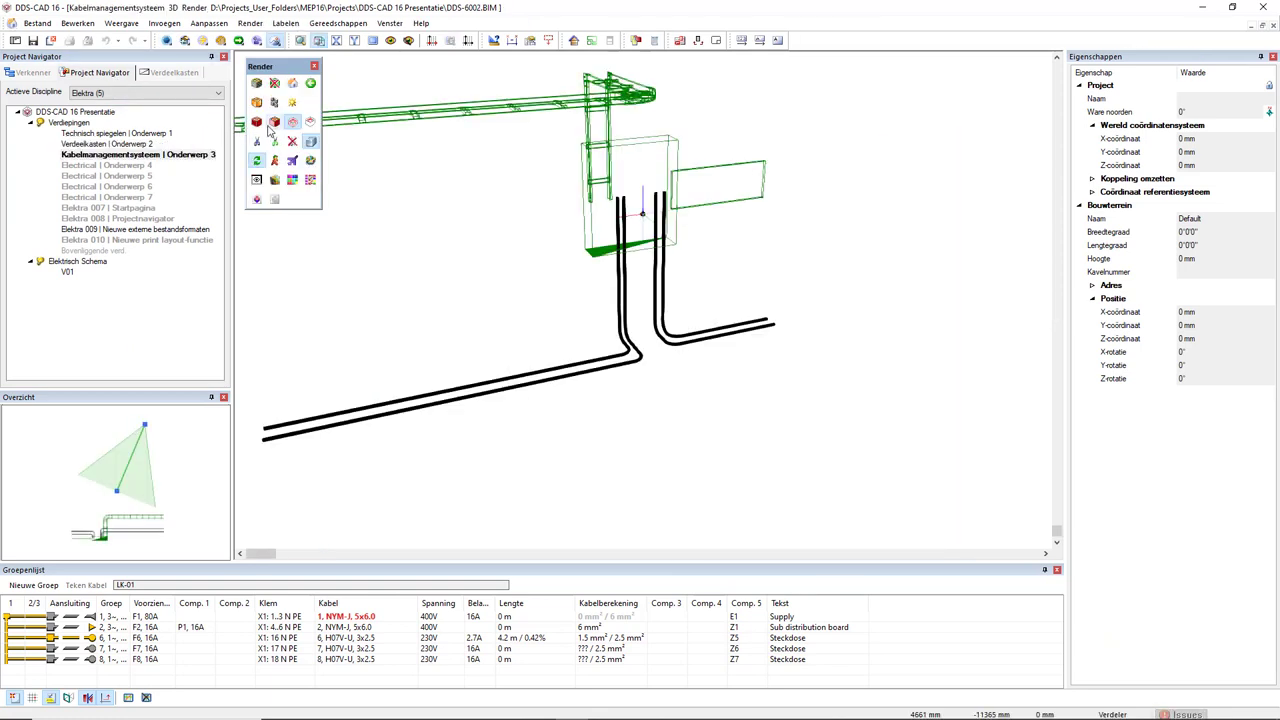
{"action": "left_click", "coordinate": [275, 121]}
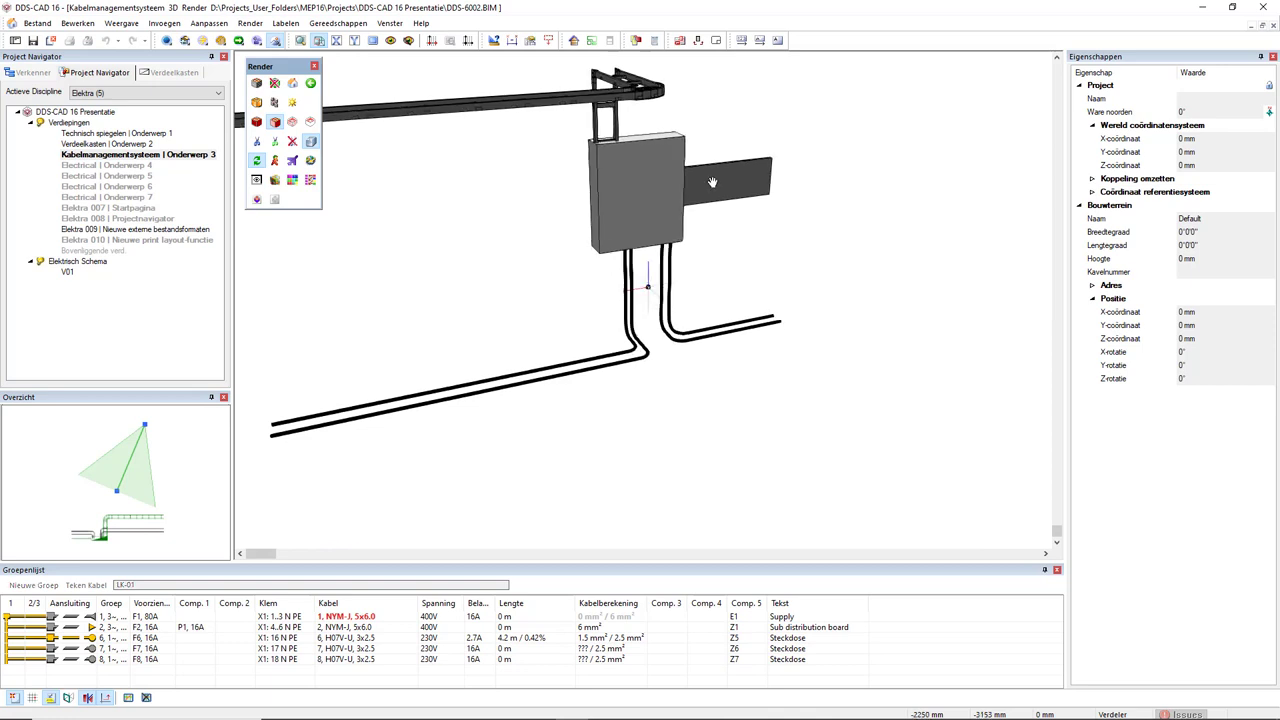
{"action": "mouse_move", "coordinate": [700, 205]}
{"action": "middle_mouse_down"}
{"action": "mouse_move", "coordinate": [699, 230]}
{"action": "mouse_move", "coordinate": [551, 220]}
{"action": "mouse_move", "coordinate": [683, 228]}
{"action": "middle_mouse_up"}
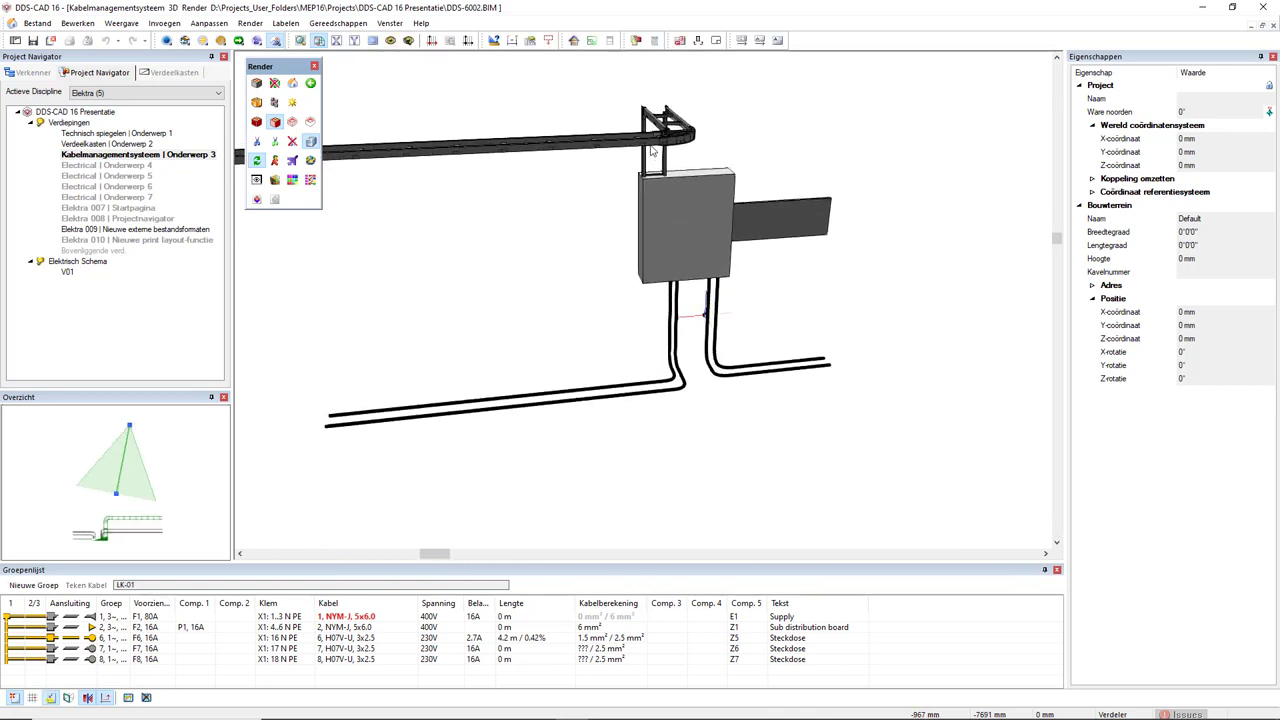
{"action": "left_click", "coordinate": [651, 148]}
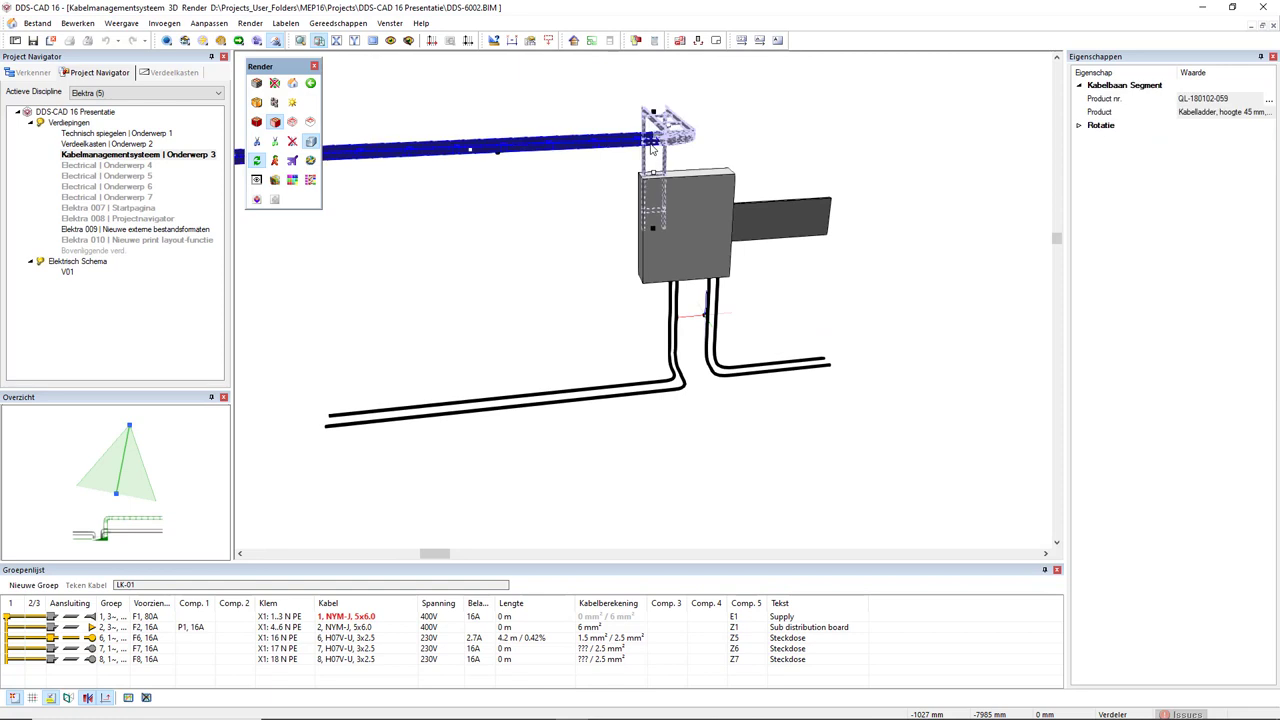
{"action": "left_click", "coordinate": [643, 311]}
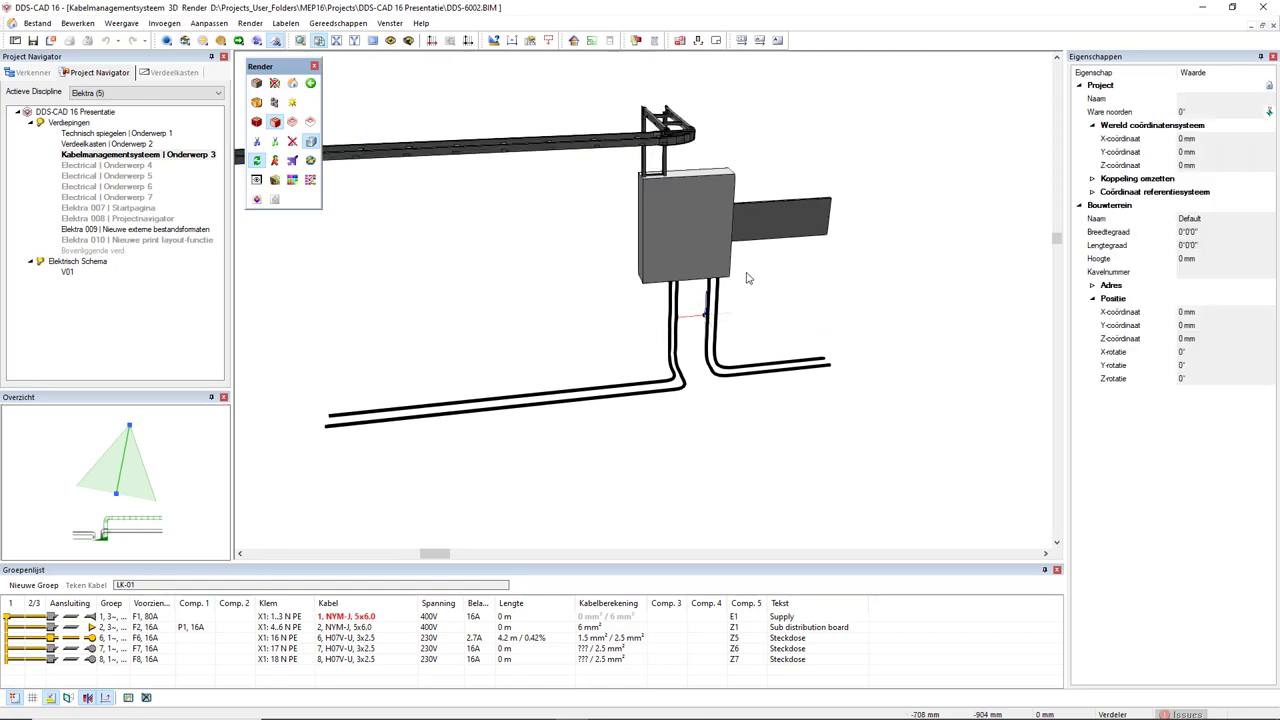
Slide the distribution cabinet sideways along the cable tray, its ladder and conduits stretching to follow.
{"action": "left_click", "coordinate": [695, 230]}
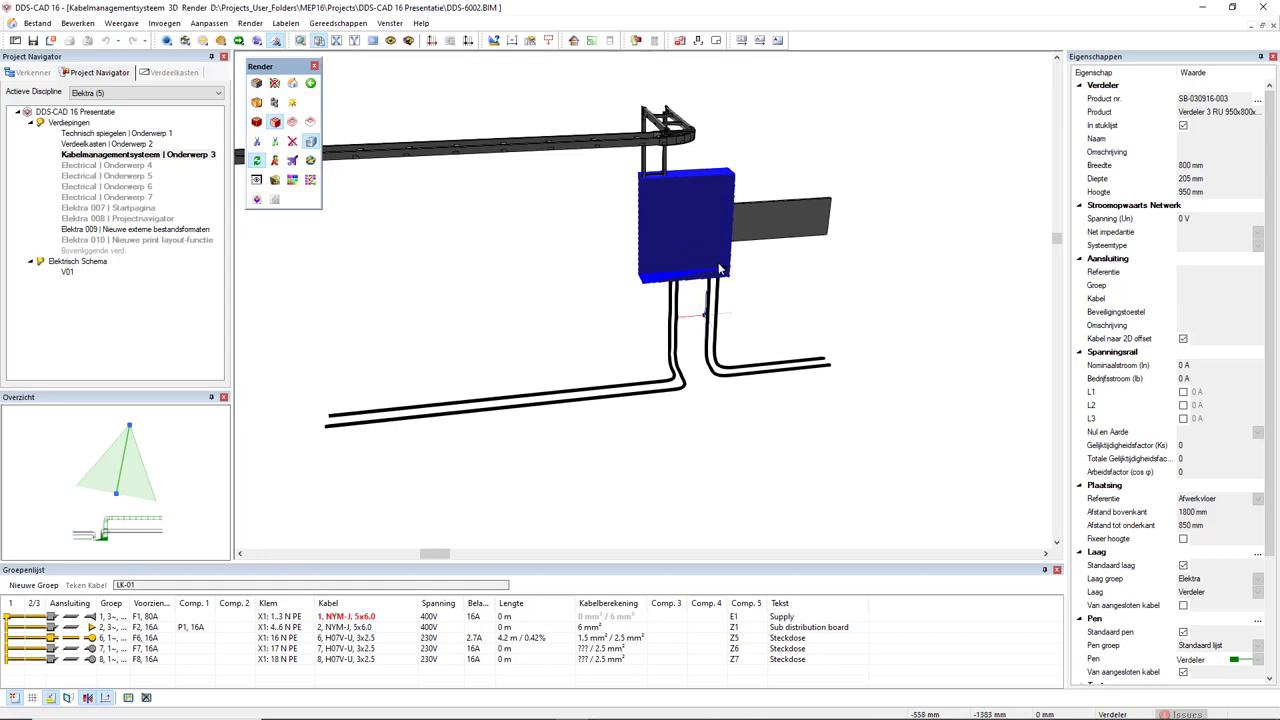
{"action": "middle_click_drag", "start_coordinate": [695, 320], "coordinate": [750, 316]}
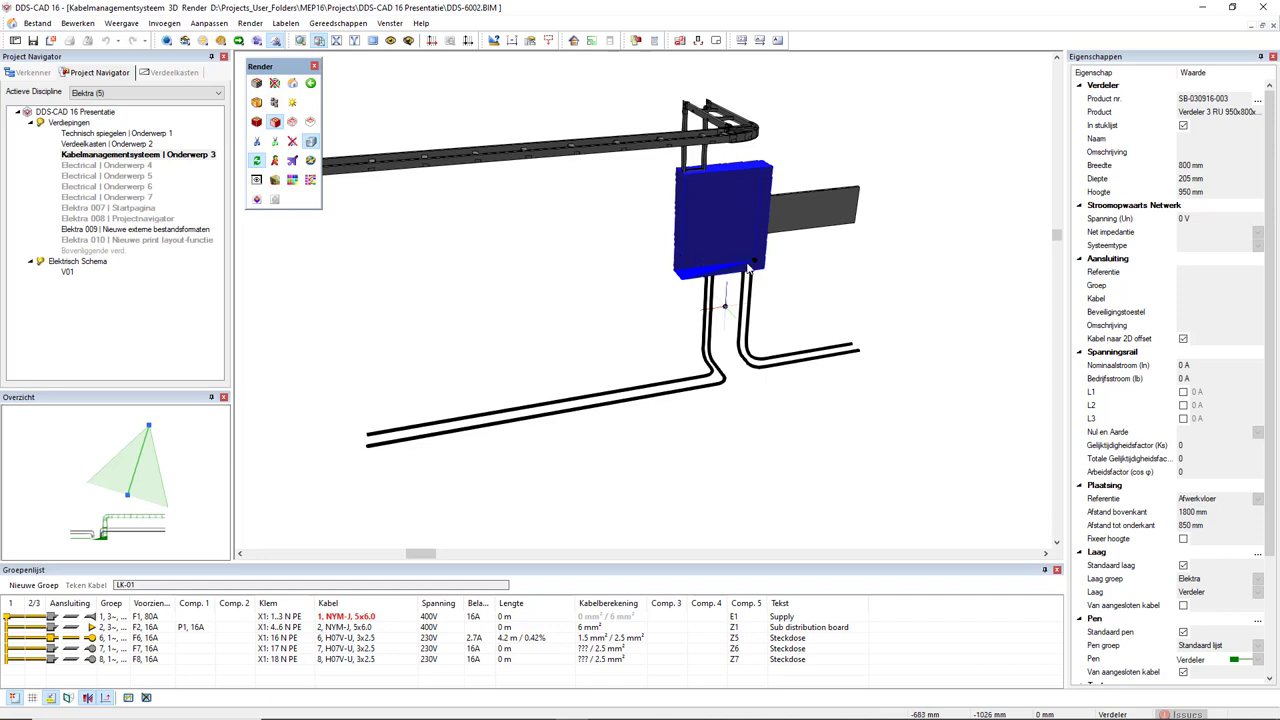
{"action": "mouse_move", "coordinate": [757, 264]}
{"action": "left_mouse_down"}
{"action": "mouse_move", "coordinate": [592, 297]}
{"action": "mouse_move", "coordinate": [802, 258]}
{"action": "left_mouse_up"}
{"action": "left_click", "coordinate": [645, 334]}
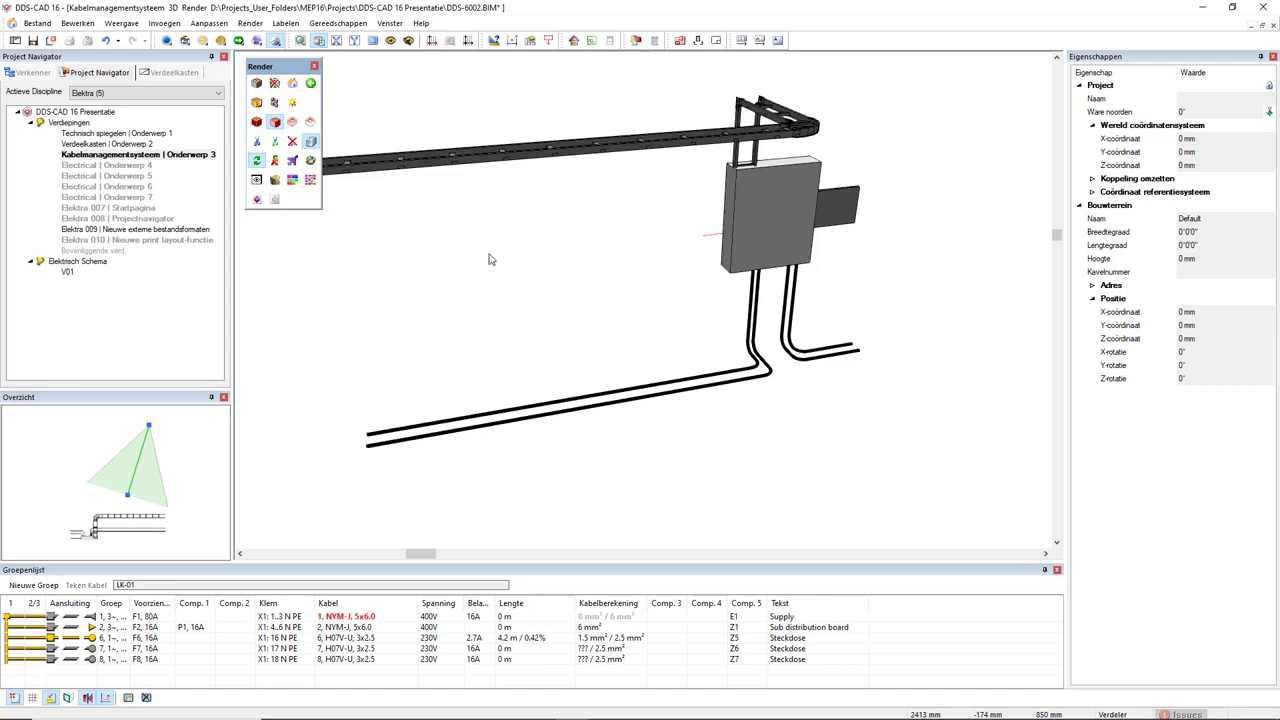
Make Sanitair/Verwarming the active discipline and open the Nieuw verdiepingsovergavepunt | Onderwerp 1 drawing.
{"action": "left_click", "coordinate": [198, 94]}
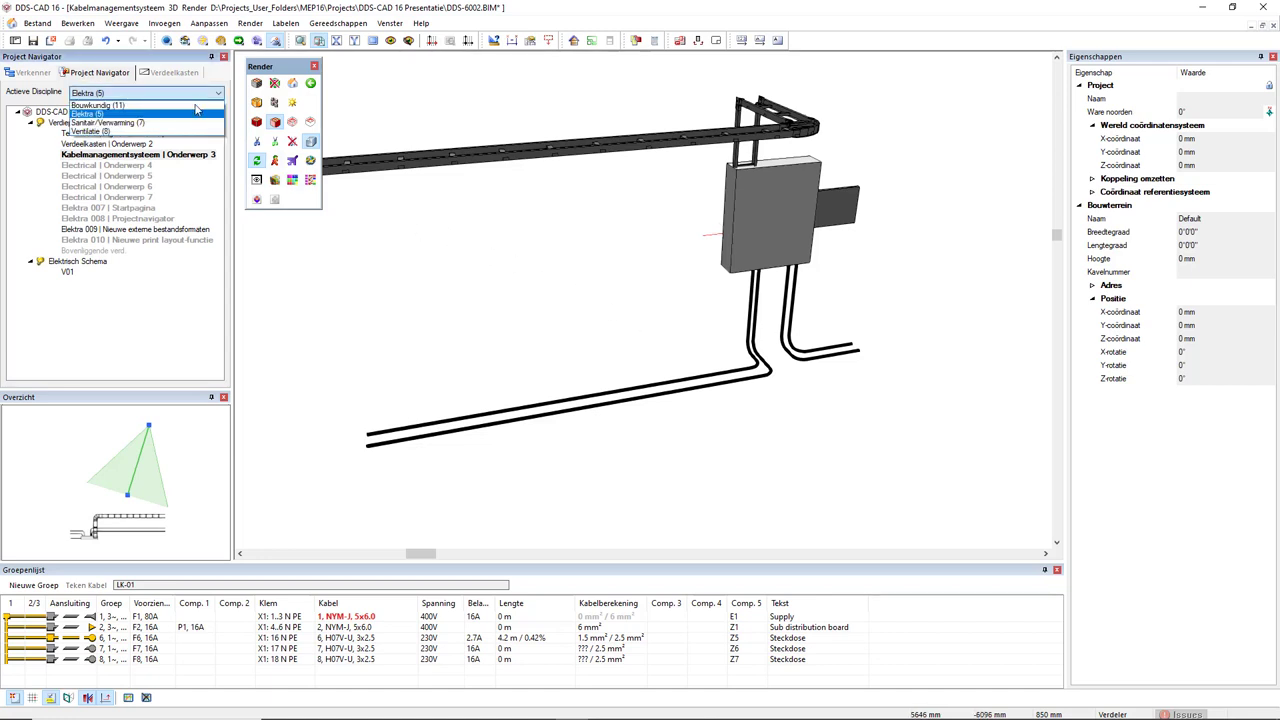
{"action": "left_click", "coordinate": [187, 123]}
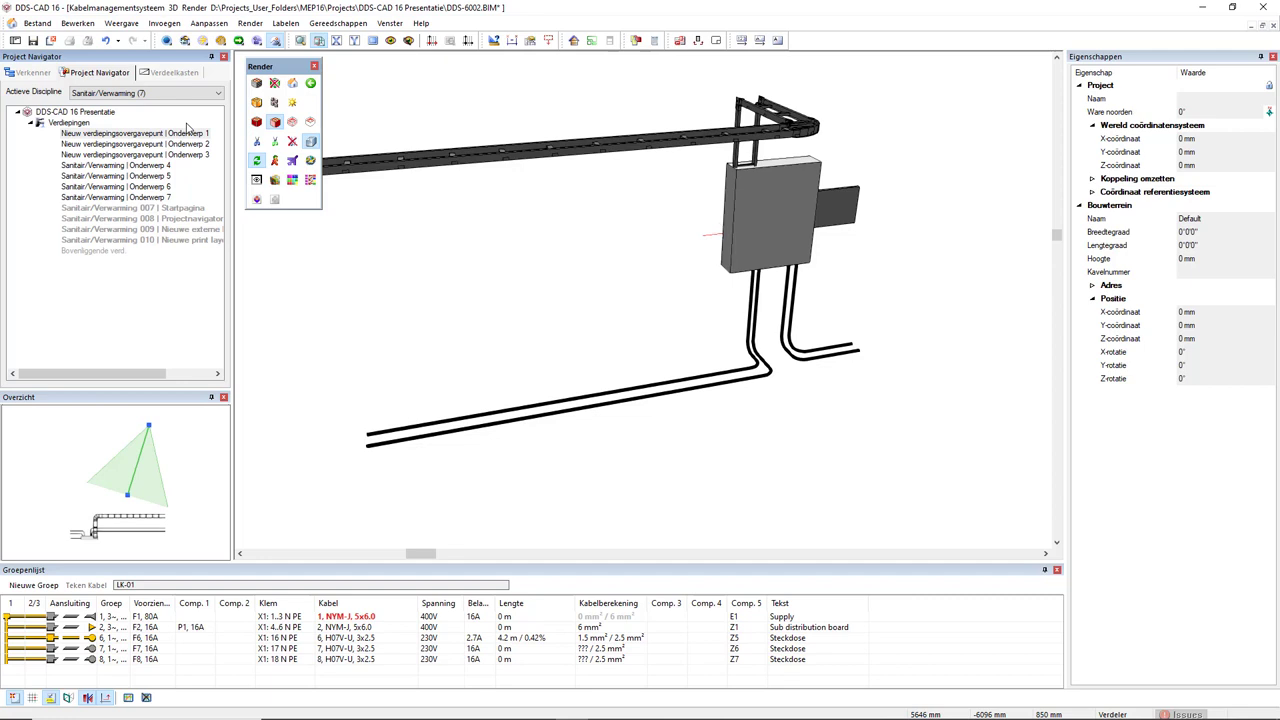
{"action": "double_click", "coordinate": [183, 133]}
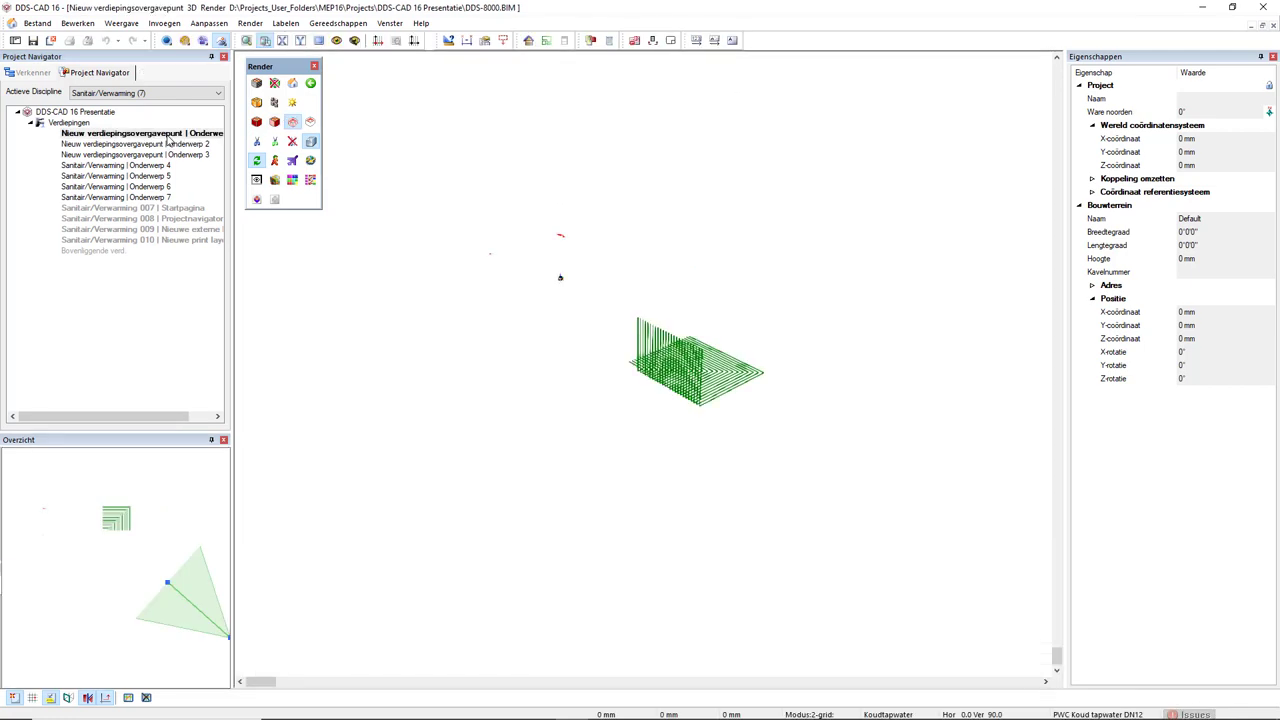
Switch the drawing to its 2D plan view and zoom in on the pipe ends.
{"action": "left_click", "coordinate": [42, 76]}
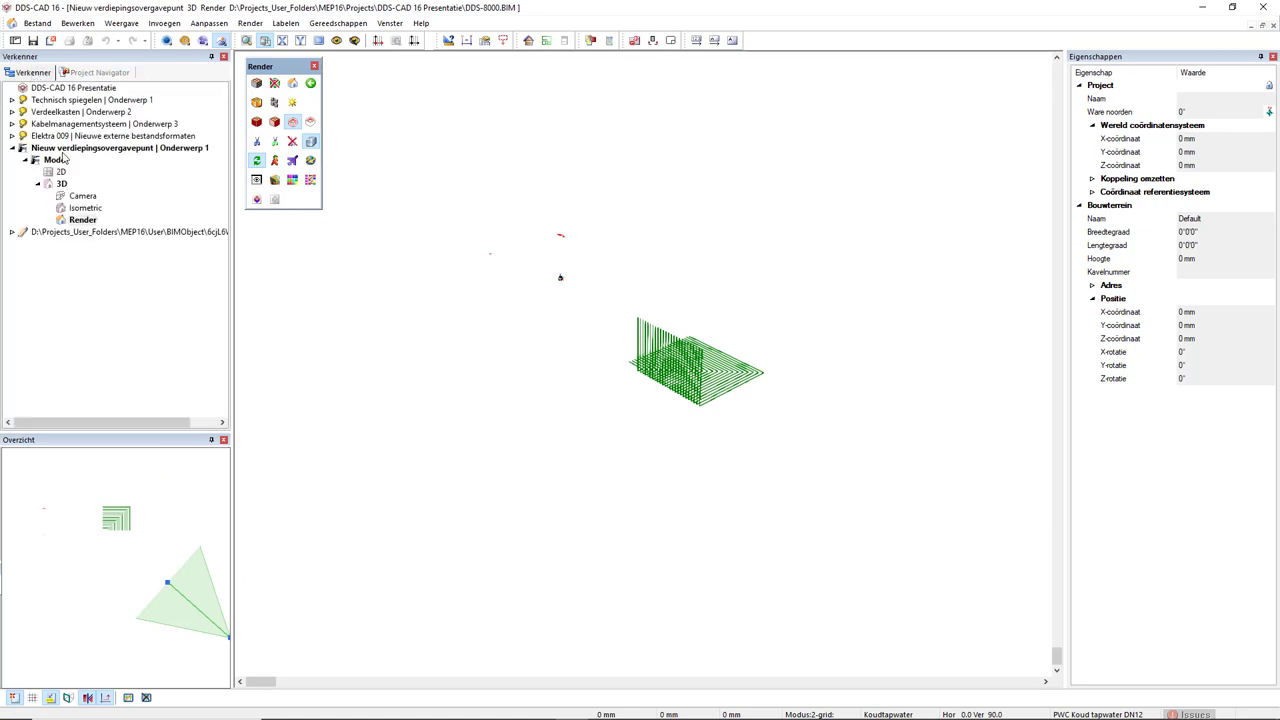
{"action": "double_click", "coordinate": [61, 172]}
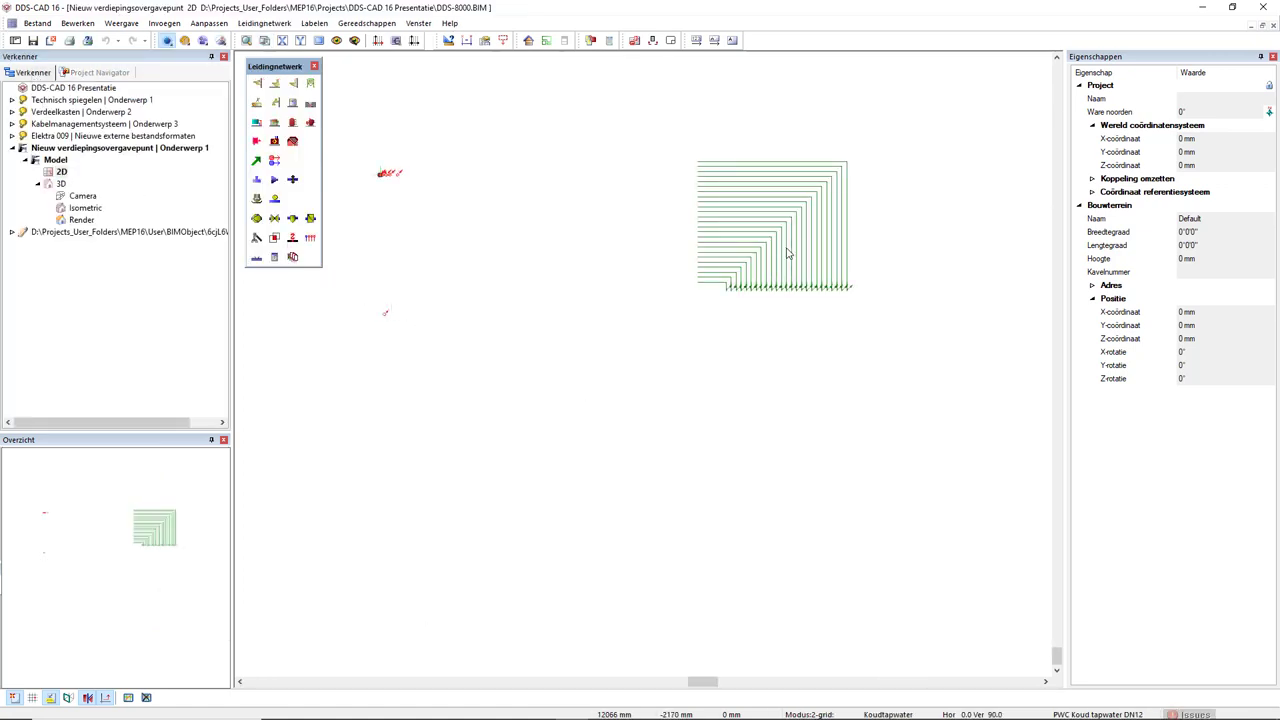
{"action": "left_click_drag", "start_coordinate": [786, 253], "coordinate": [895, 314]}
{"action": "scroll", "coordinate": [746, 391], "scroll_direction": "up", "scroll_amount": 2}
Jump from the rightmost floor-transition symbol to its linked transition on the upper floor, Onderwerp 2.
{"action": "scroll", "coordinate": [693, 407], "scroll_direction": "up", "scroll_amount": 1}
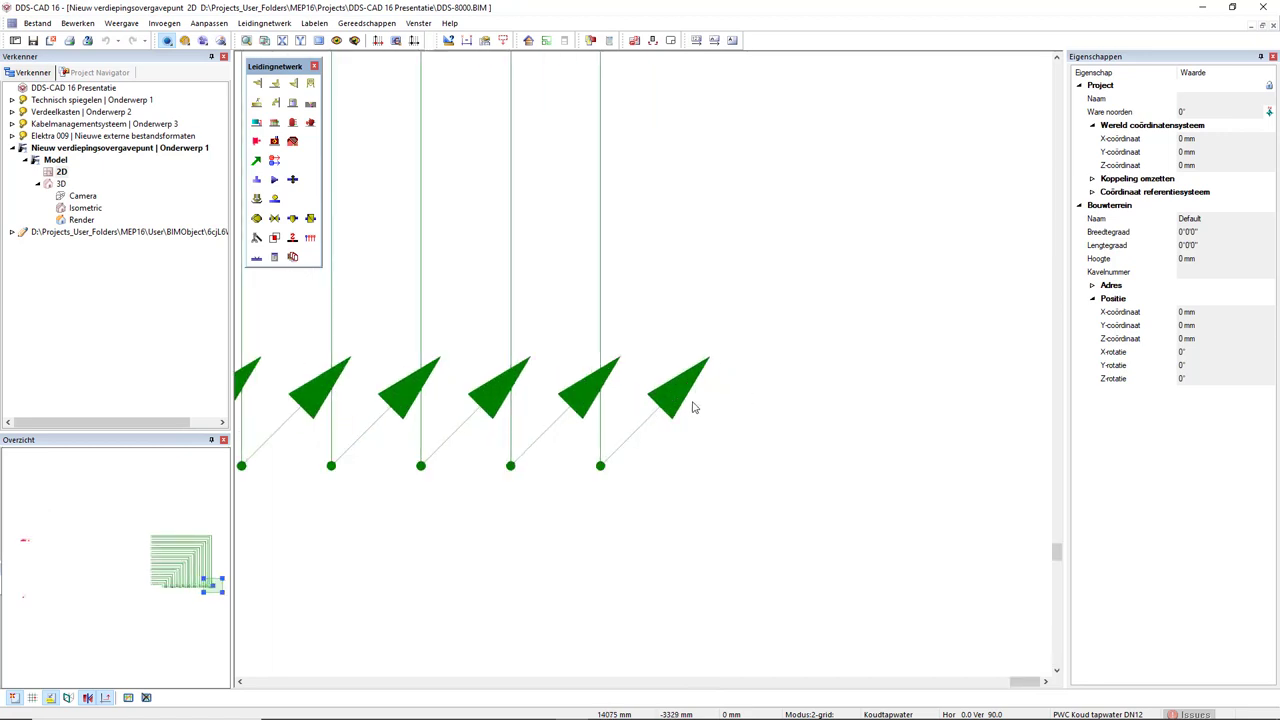
{"action": "middle_click_drag", "start_coordinate": [712, 404], "coordinate": [737, 386]}
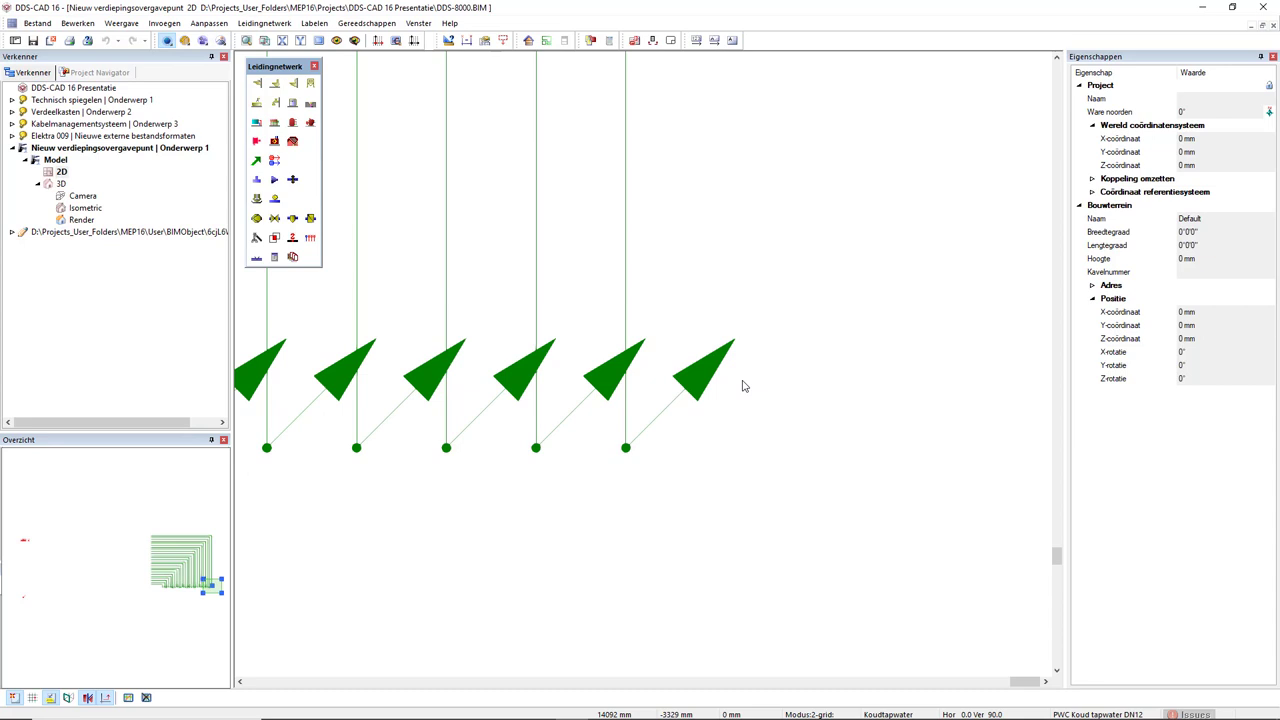
{"action": "left_click", "coordinate": [706, 388]}
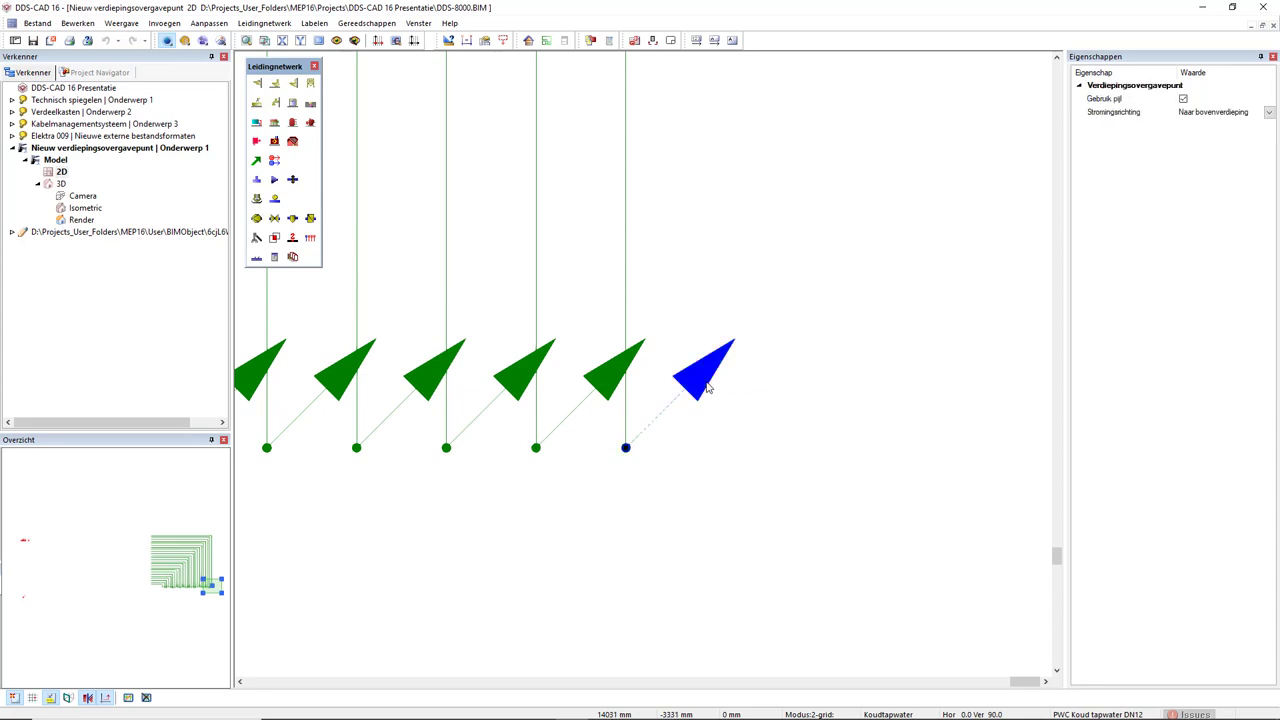
{"action": "right_click", "coordinate": [707, 389]}
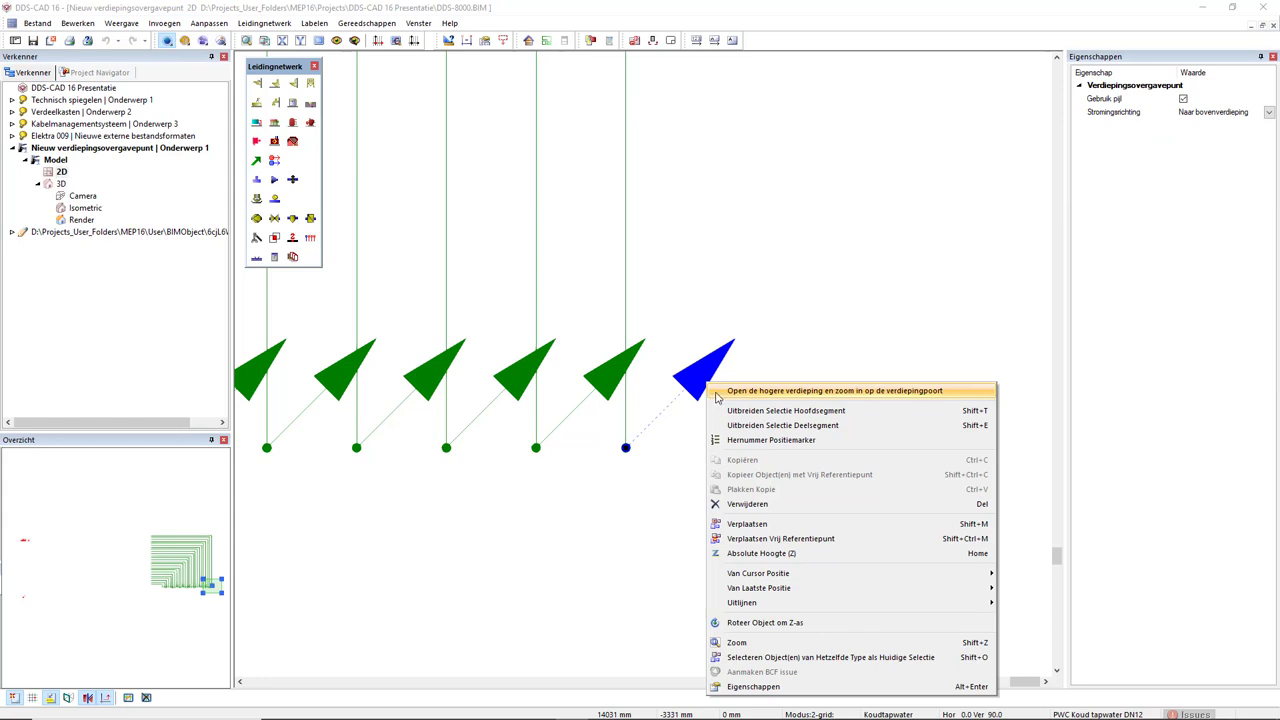
{"action": "left_click", "coordinate": [716, 392]}
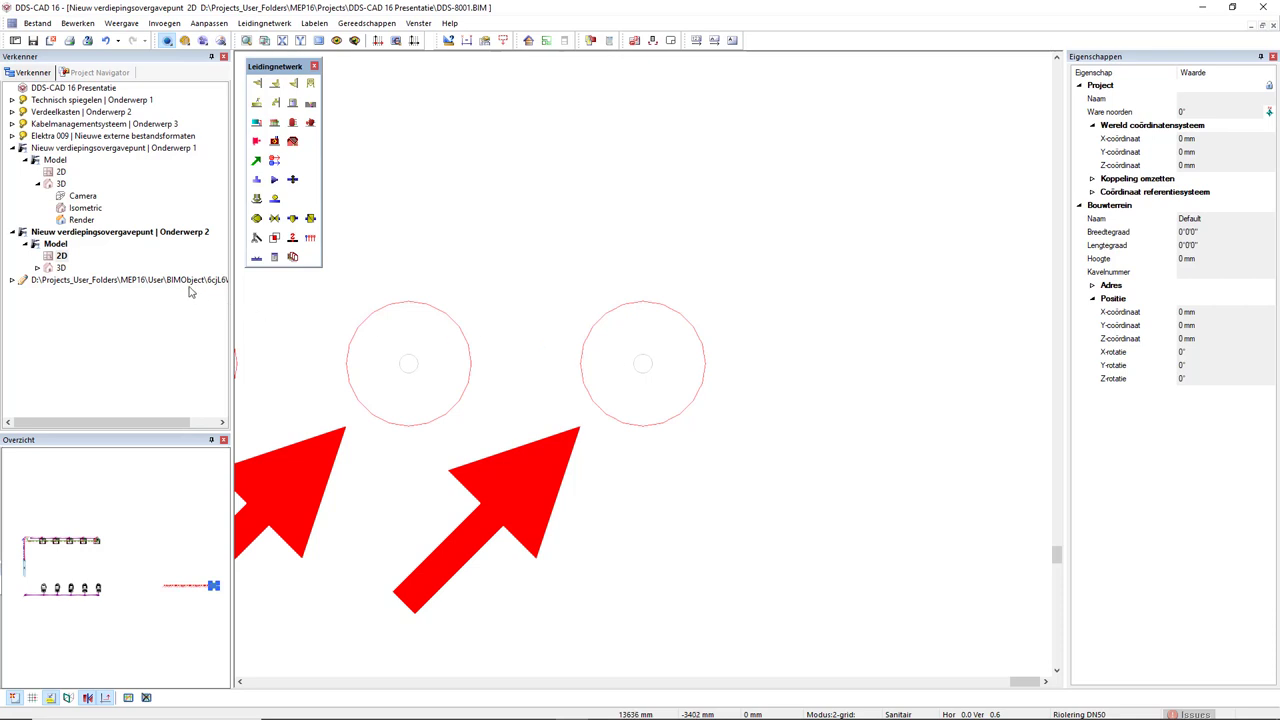
Zoom in on the top-left riser area and select the purple riser arrow.
{"action": "scroll", "coordinate": [329, 349], "scroll_direction": "down", "scroll_amount": 3}
{"action": "scroll", "coordinate": [623, 358], "scroll_direction": "down", "scroll_amount": 3}
{"action": "middle_click_drag", "start_coordinate": [623, 358], "coordinate": [714, 429]}
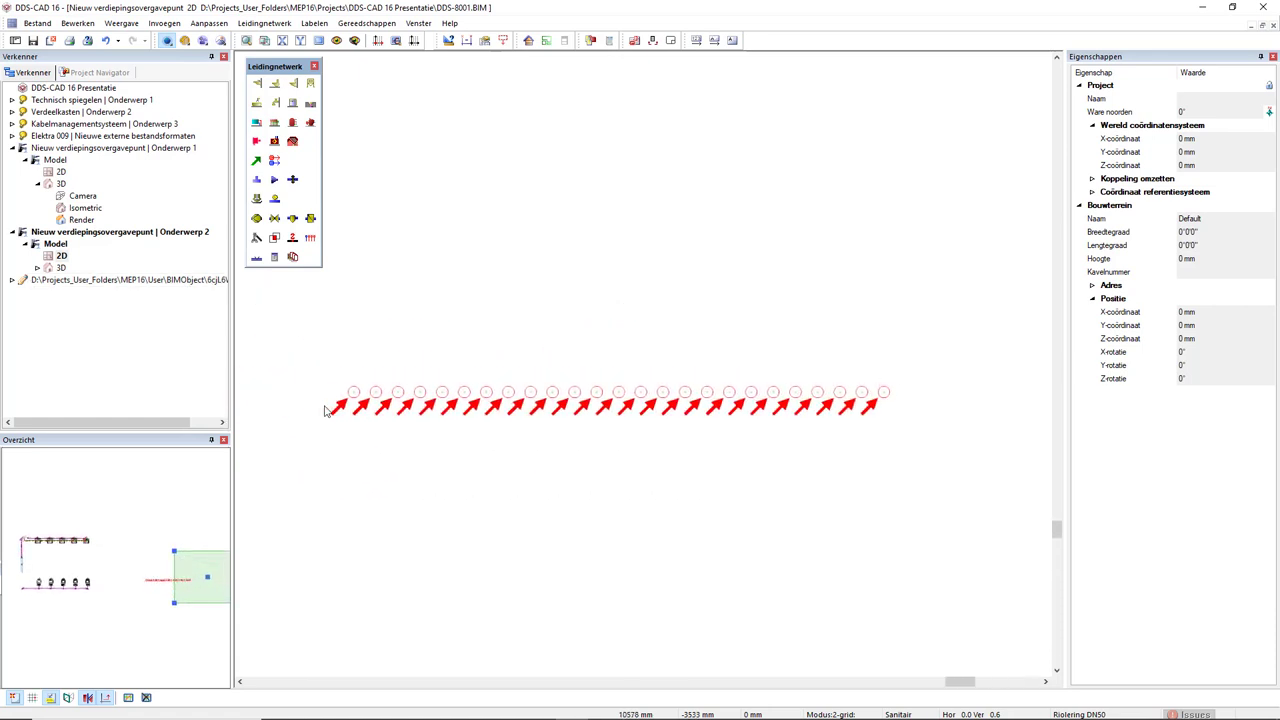
{"action": "scroll", "coordinate": [714, 429], "scroll_direction": "down", "scroll_amount": 3}
{"action": "mouse_move", "coordinate": [537, 423]}
{"action": "middle_mouse_down"}
{"action": "mouse_move", "coordinate": [646, 399]}
{"action": "mouse_move", "coordinate": [689, 425]}
{"action": "middle_mouse_up"}
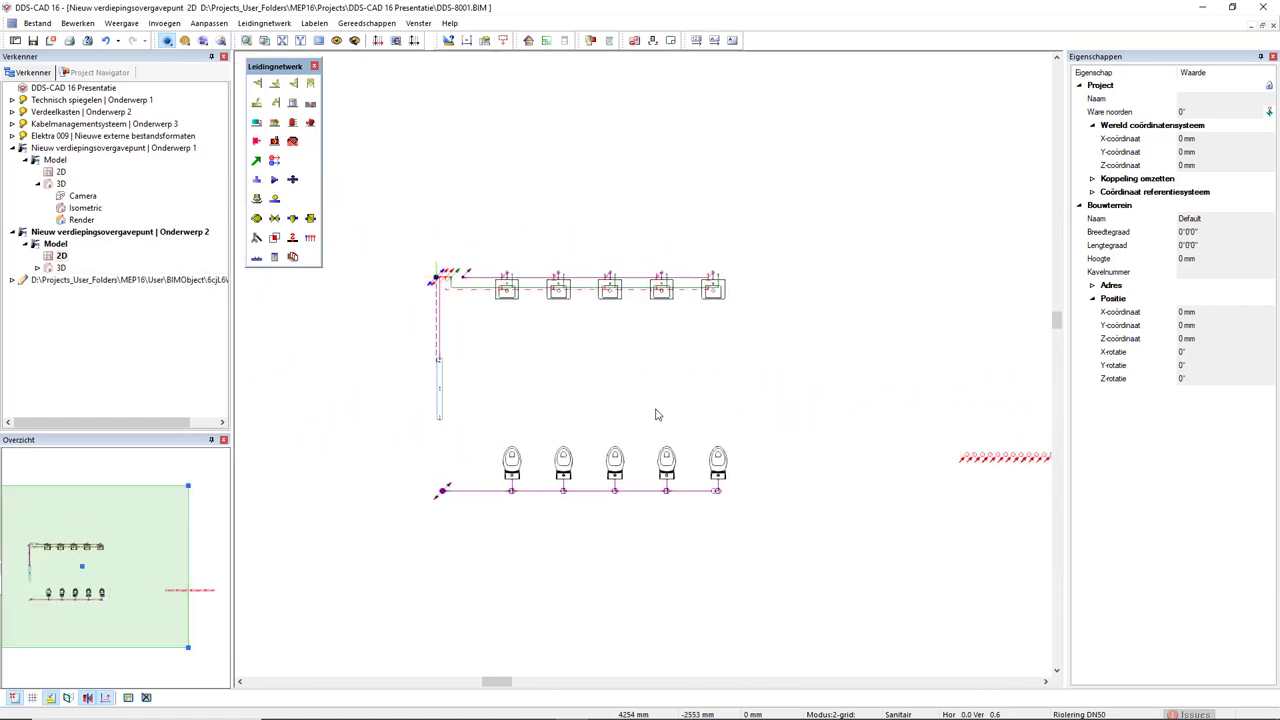
{"action": "left_click_drag", "start_coordinate": [408, 243], "coordinate": [480, 283]}
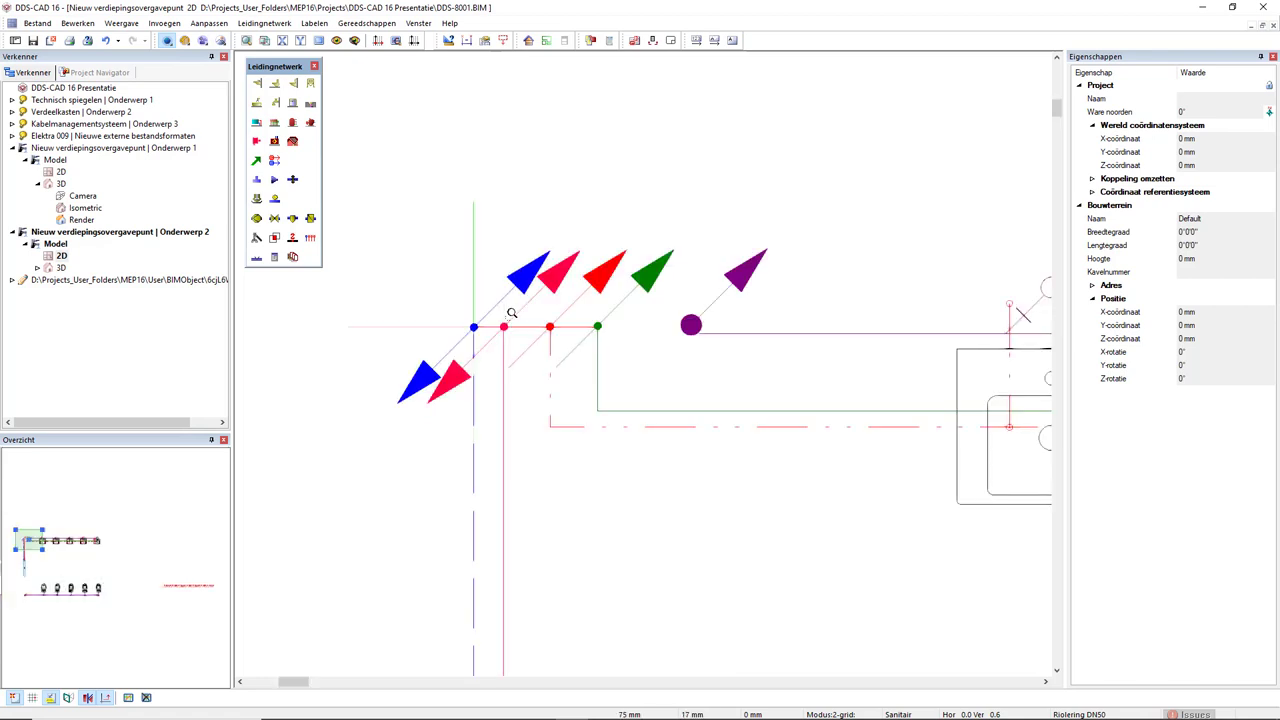
{"action": "mouse_move", "coordinate": [760, 489]}
{"action": "middle_mouse_down"}
{"action": "mouse_move", "coordinate": [686, 446]}
{"action": "mouse_move", "coordinate": [713, 463]}
{"action": "middle_mouse_up"}
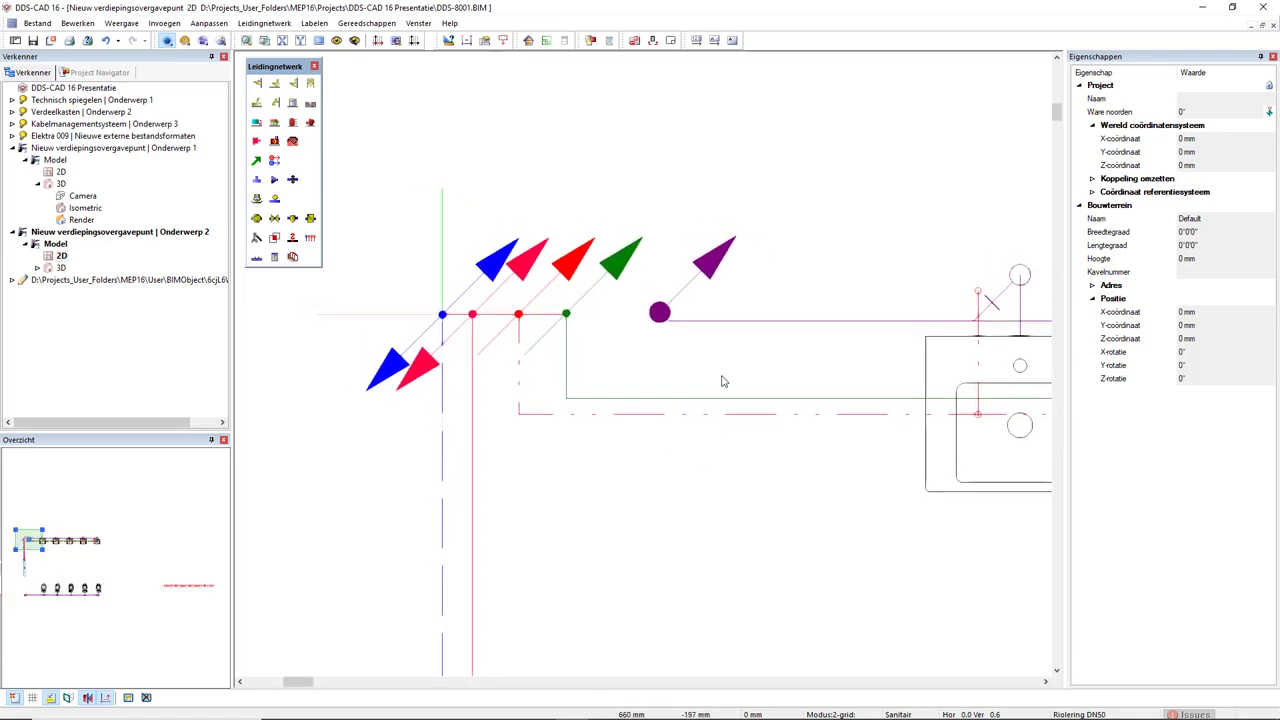
{"action": "left_click", "coordinate": [714, 268]}
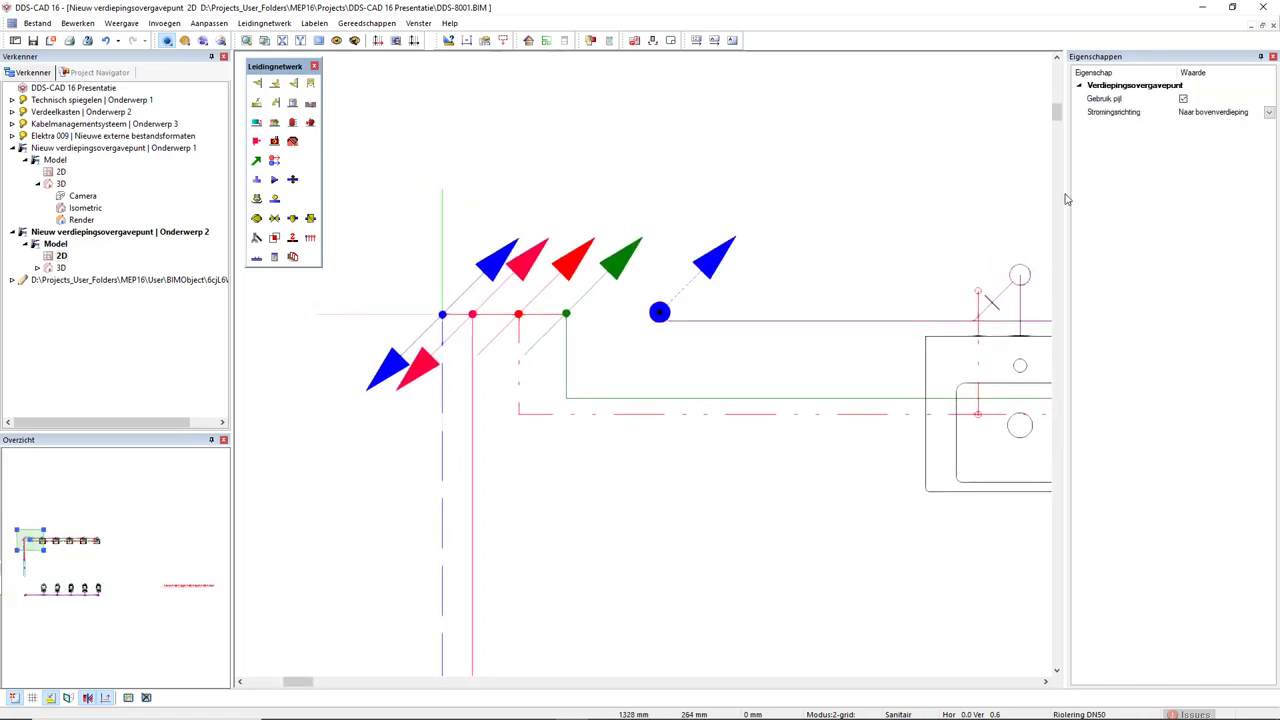
Set the transition's Stromingsrichting to Doorgang naar boven and toggle Gebruik pijl off and back on.
{"action": "left_click", "coordinate": [1268, 112]}
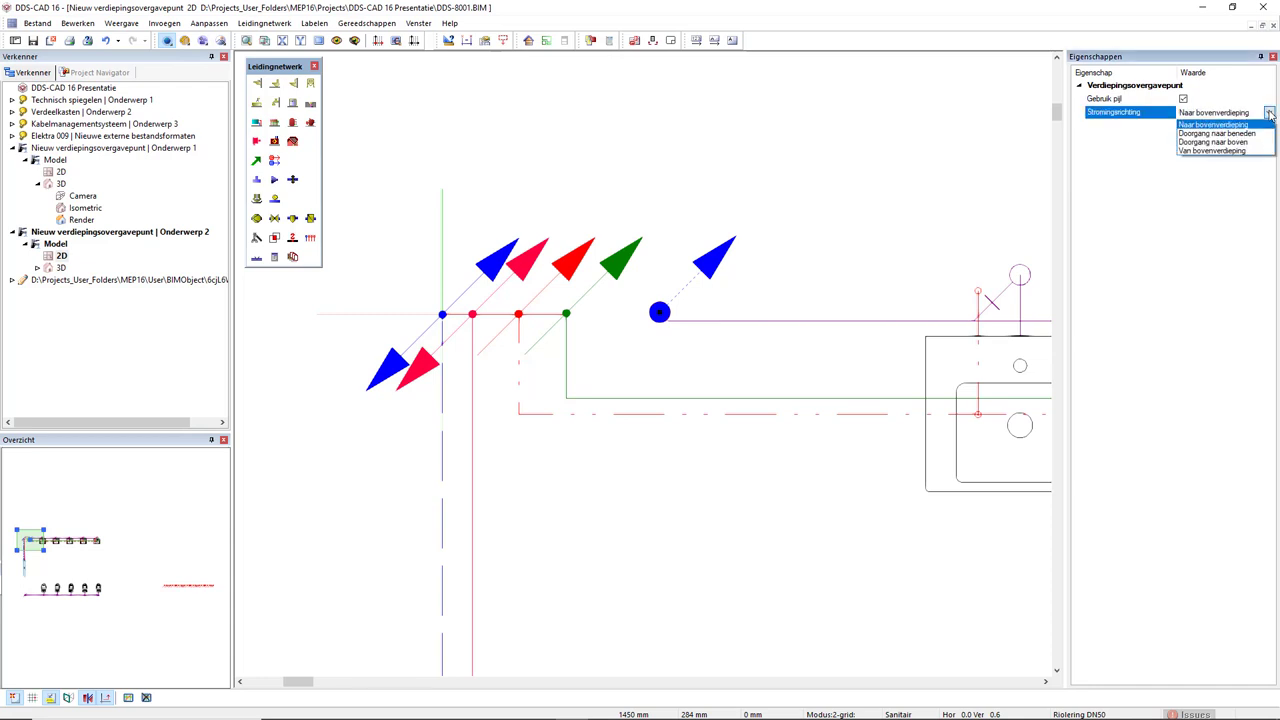
{"action": "left_click", "coordinate": [1266, 122]}
{"action": "left_click", "coordinate": [1270, 114]}
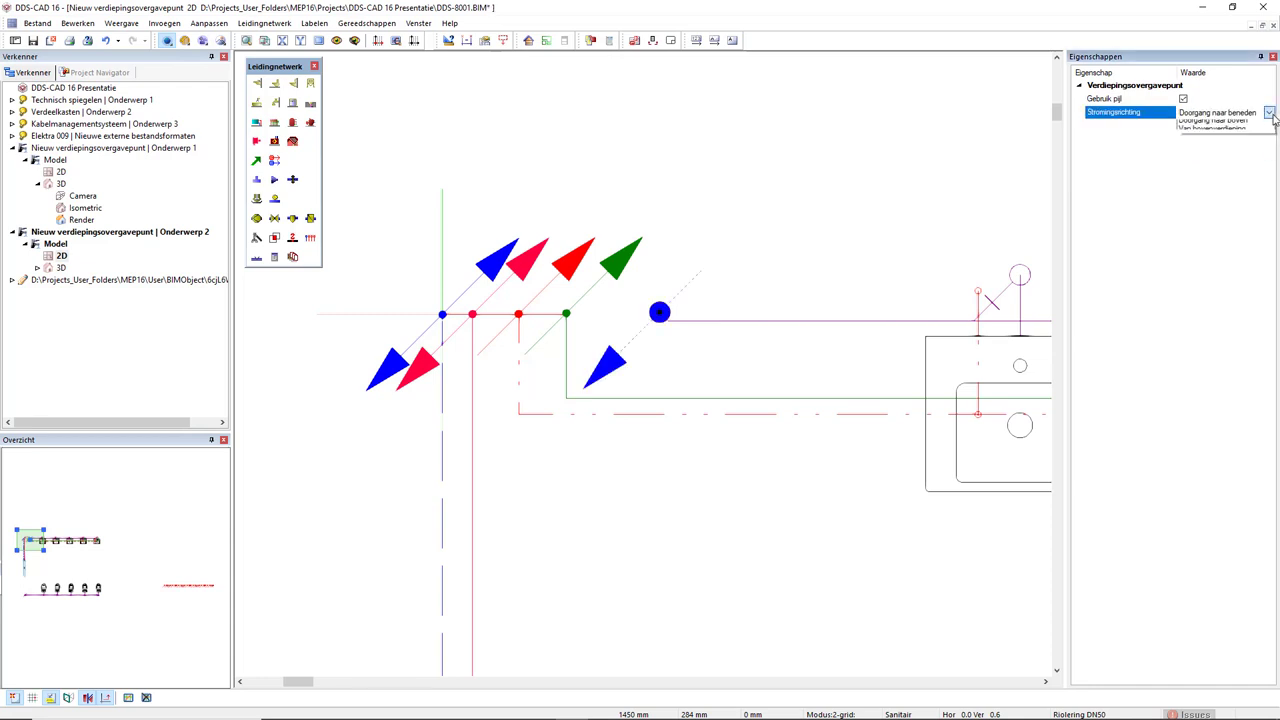
{"action": "left_click", "coordinate": [1257, 146]}
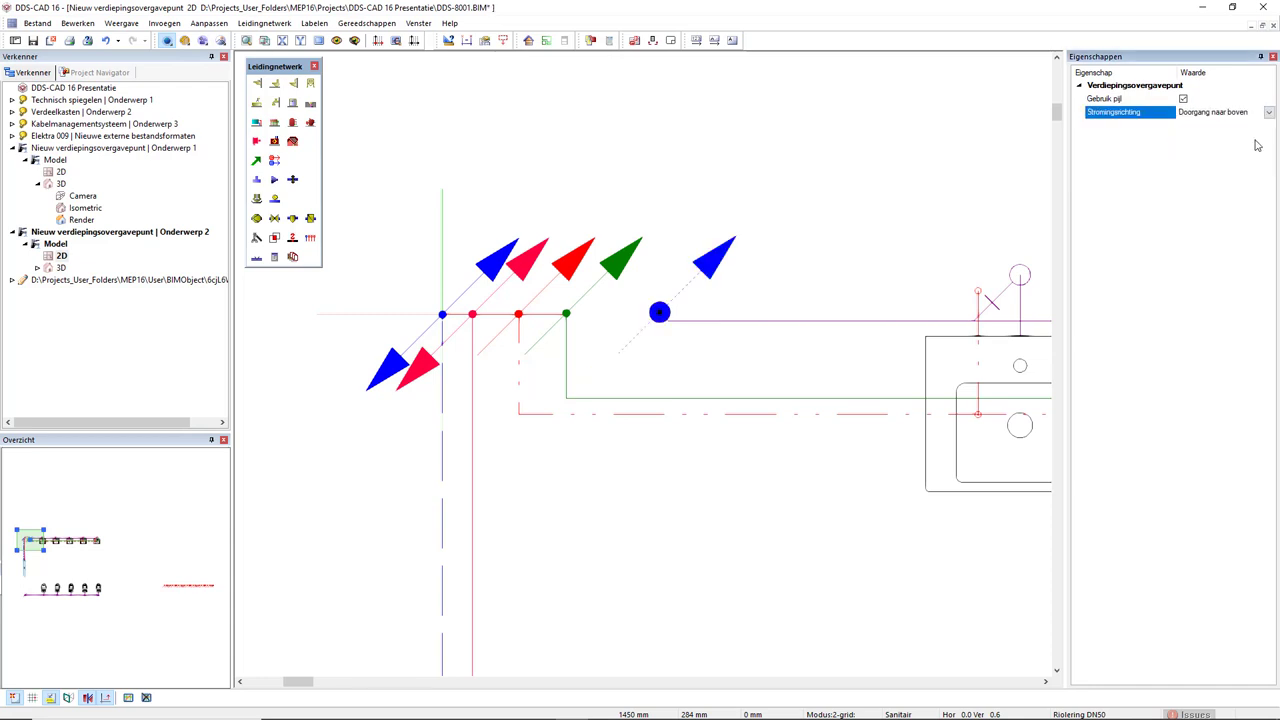
{"action": "left_click", "coordinate": [1183, 99]}
{"action": "left_click", "coordinate": [1183, 100]}
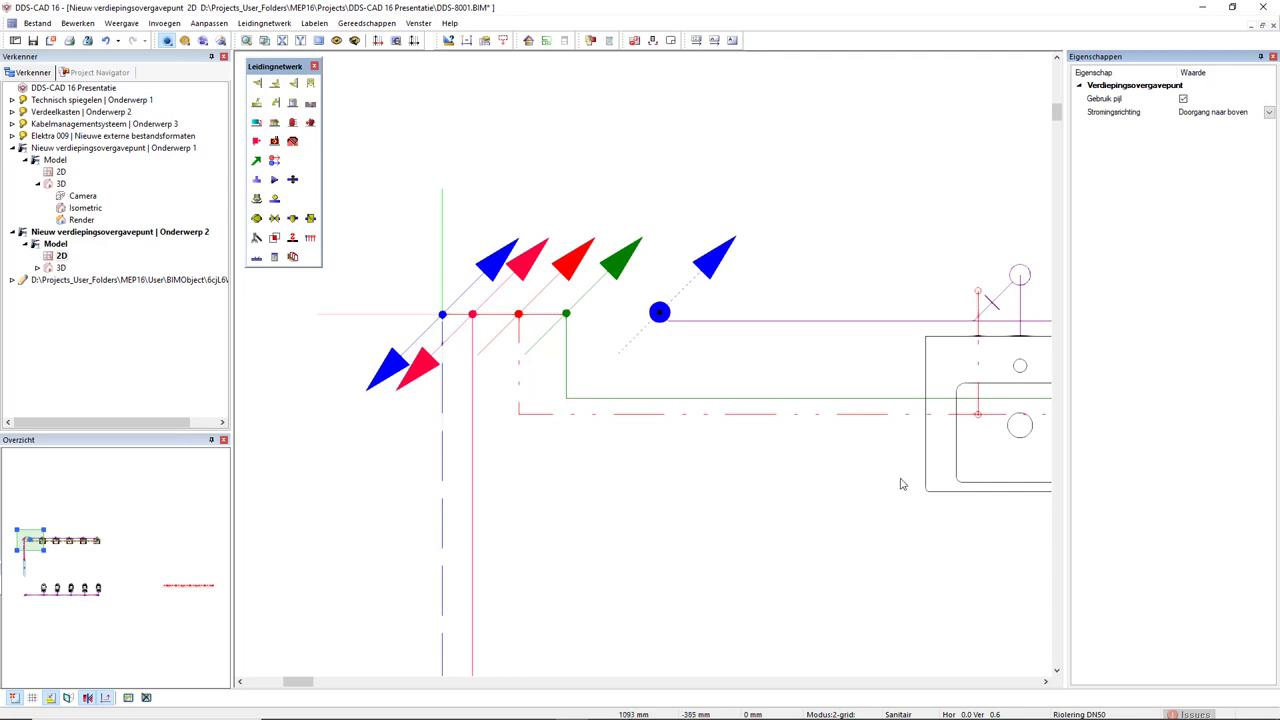
Zoom out to show the whole floor's sinks and toilets.
{"action": "scroll", "coordinate": [903, 485], "scroll_direction": "down", "scroll_amount": 3}
{"action": "mouse_move", "coordinate": [930, 503]}
{"action": "middle_mouse_down"}
{"action": "mouse_move", "coordinate": [813, 369]}
{"action": "mouse_move", "coordinate": [660, 314]}
{"action": "middle_mouse_up"}
{"action": "scroll", "coordinate": [660, 314], "scroll_direction": "down", "scroll_amount": 2}
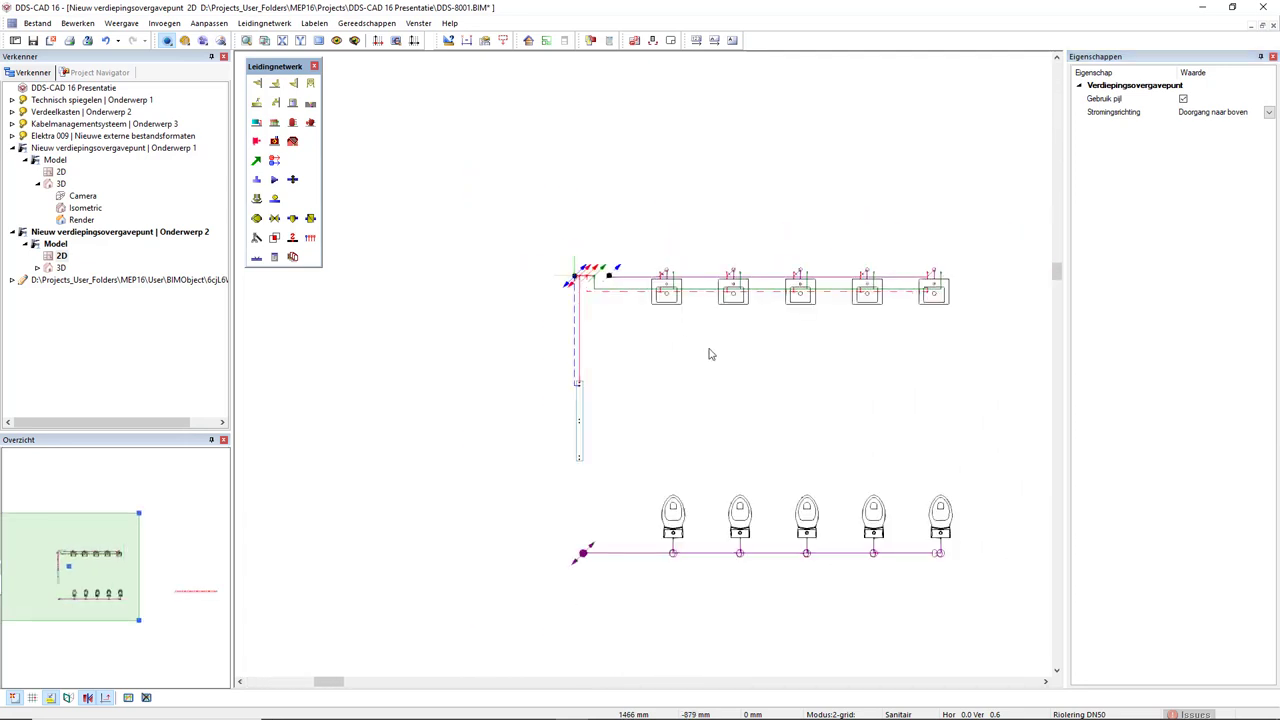
{"action": "middle_click_drag", "start_coordinate": [708, 351], "coordinate": [668, 332]}
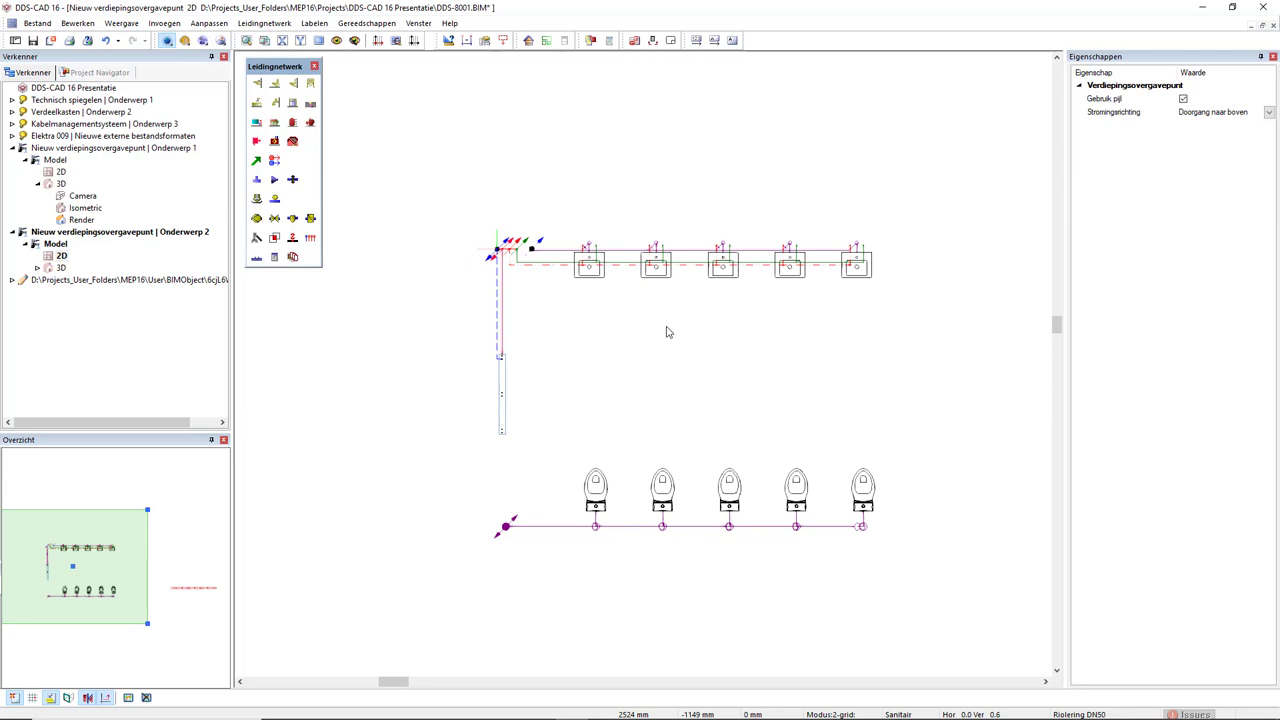
Duplicate the Onderwerp 2 floor to the level above and open Onderwerp 3's drawing.
{"action": "left_click", "coordinate": [117, 74]}
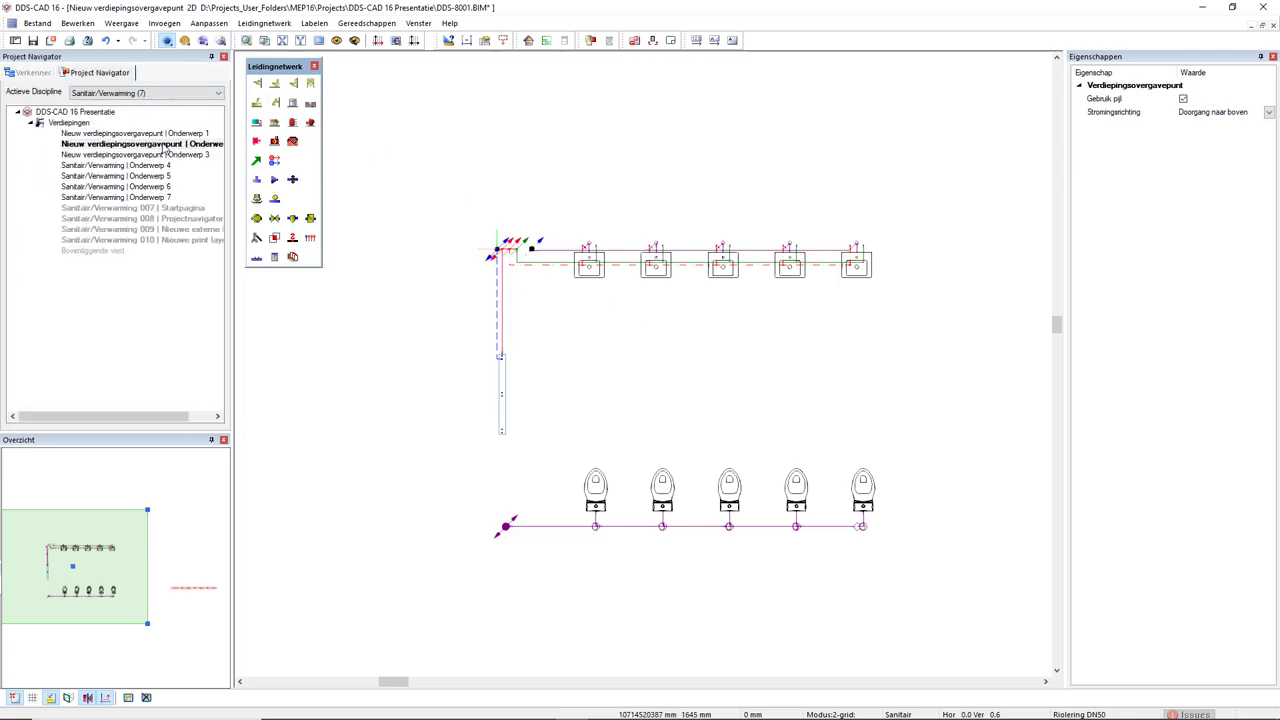
{"action": "right_click", "coordinate": [165, 148]}
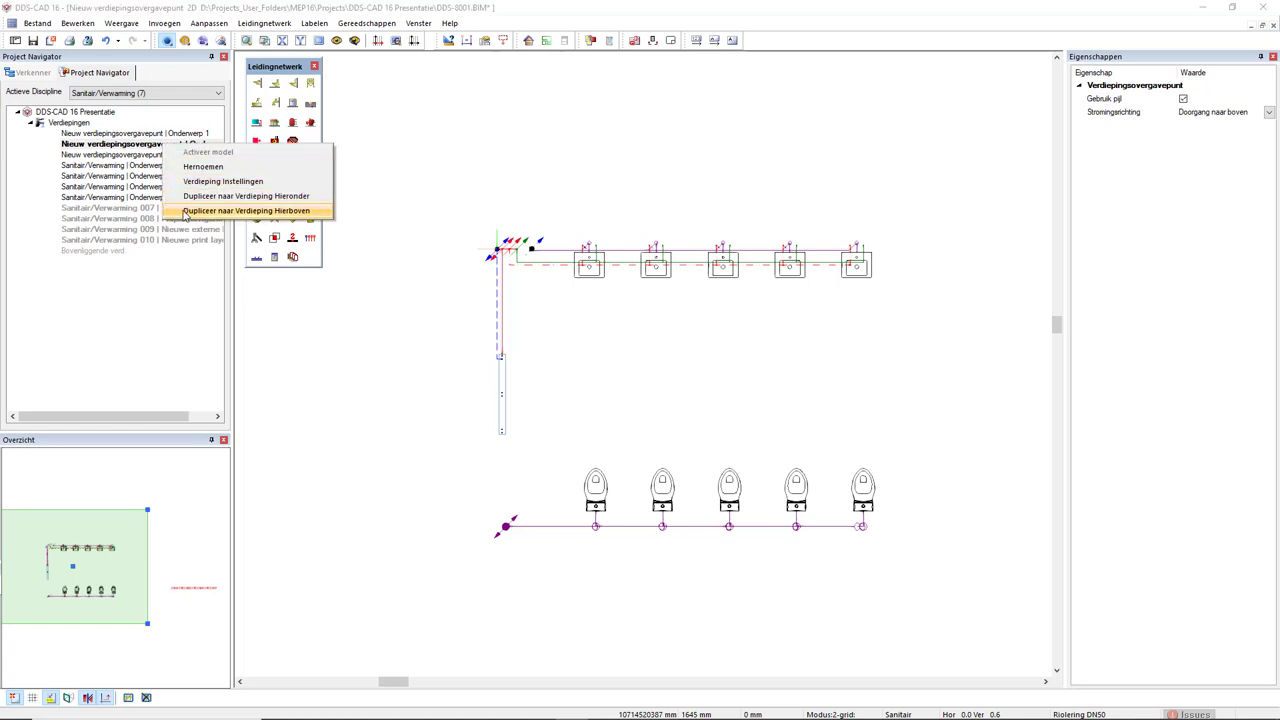
{"action": "left_click", "coordinate": [185, 211]}
{"action": "left_click", "coordinate": [197, 157]}
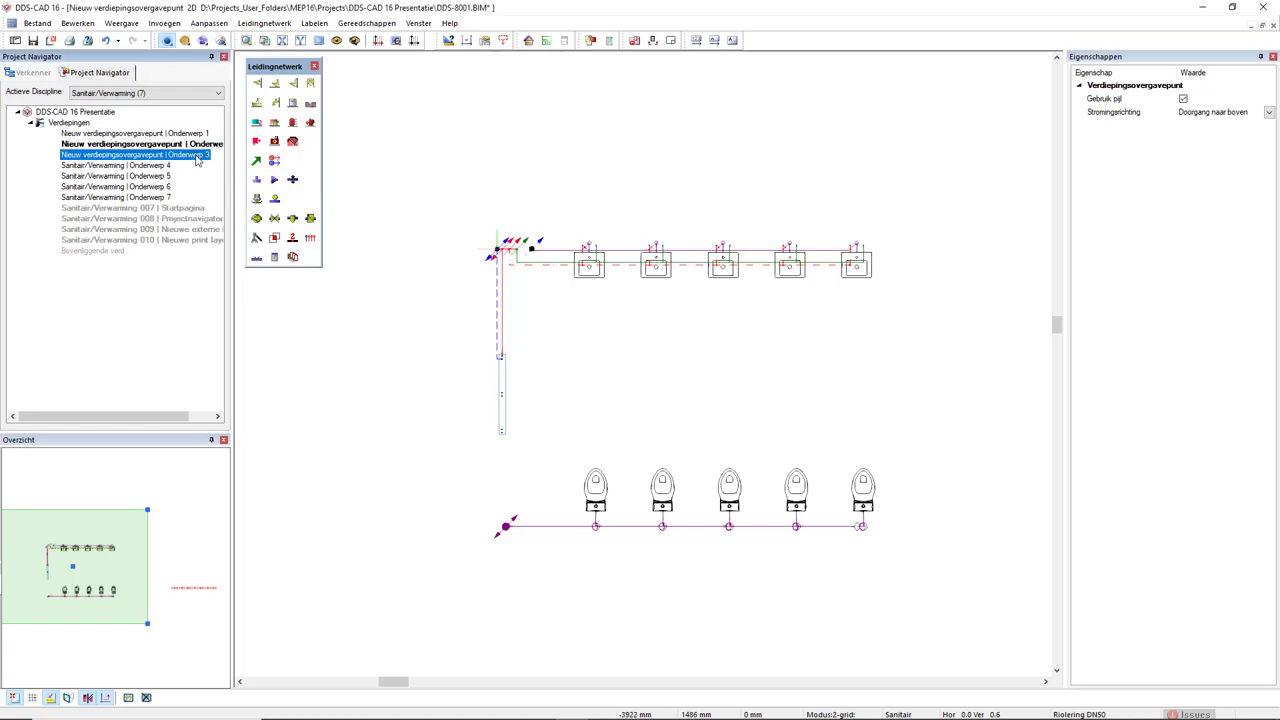
{"action": "double_click", "coordinate": [197, 157]}
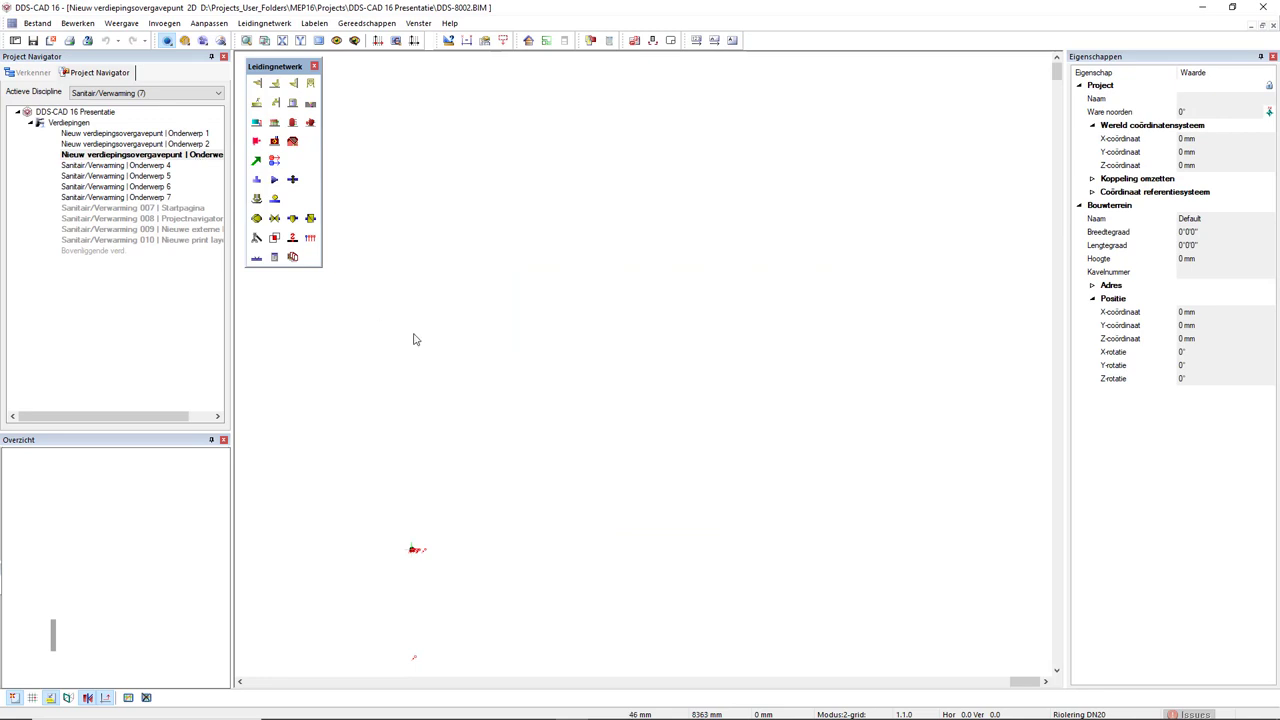
Duplicate Onderwerp 2 onto the floor above again, confirming the overwrite with Yes.
{"action": "scroll", "coordinate": [414, 337], "scroll_direction": "down", "scroll_amount": 1}
{"action": "scroll", "coordinate": [414, 337], "scroll_direction": "down", "scroll_amount": 1}
{"action": "double_click", "coordinate": [199, 147]}
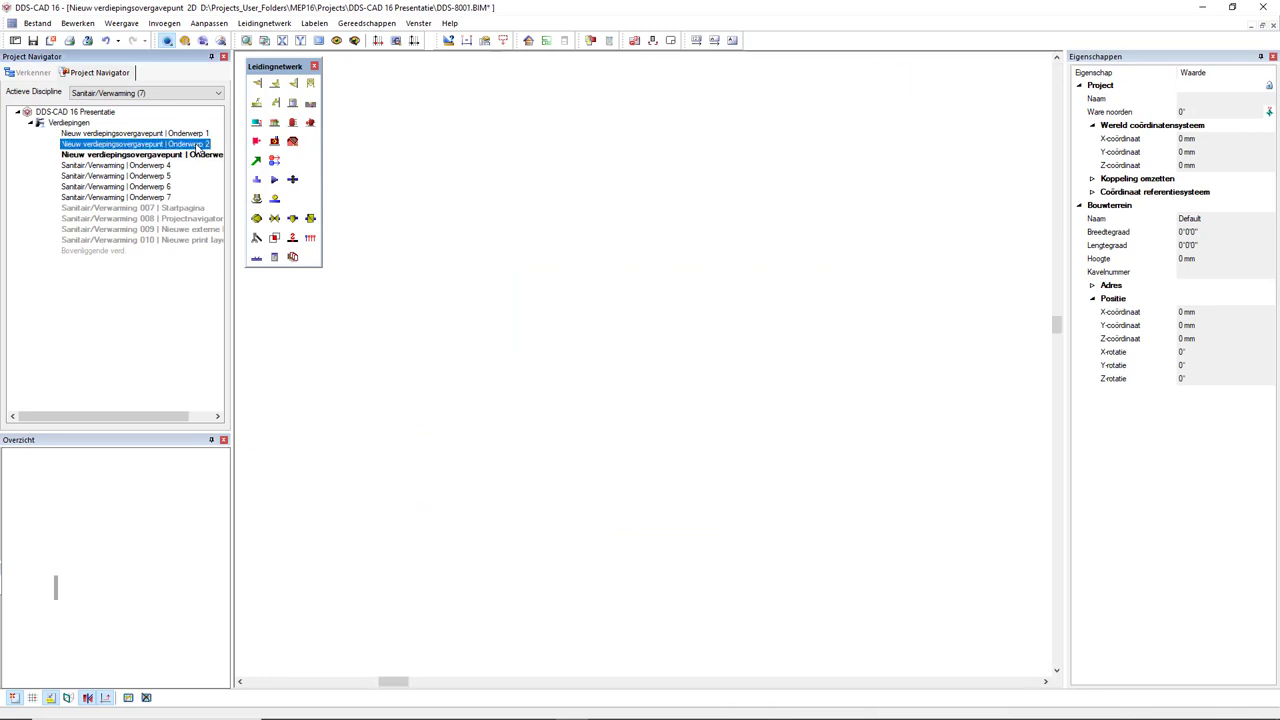
{"action": "right_click", "coordinate": [199, 147]}
{"action": "left_click", "coordinate": [216, 210]}
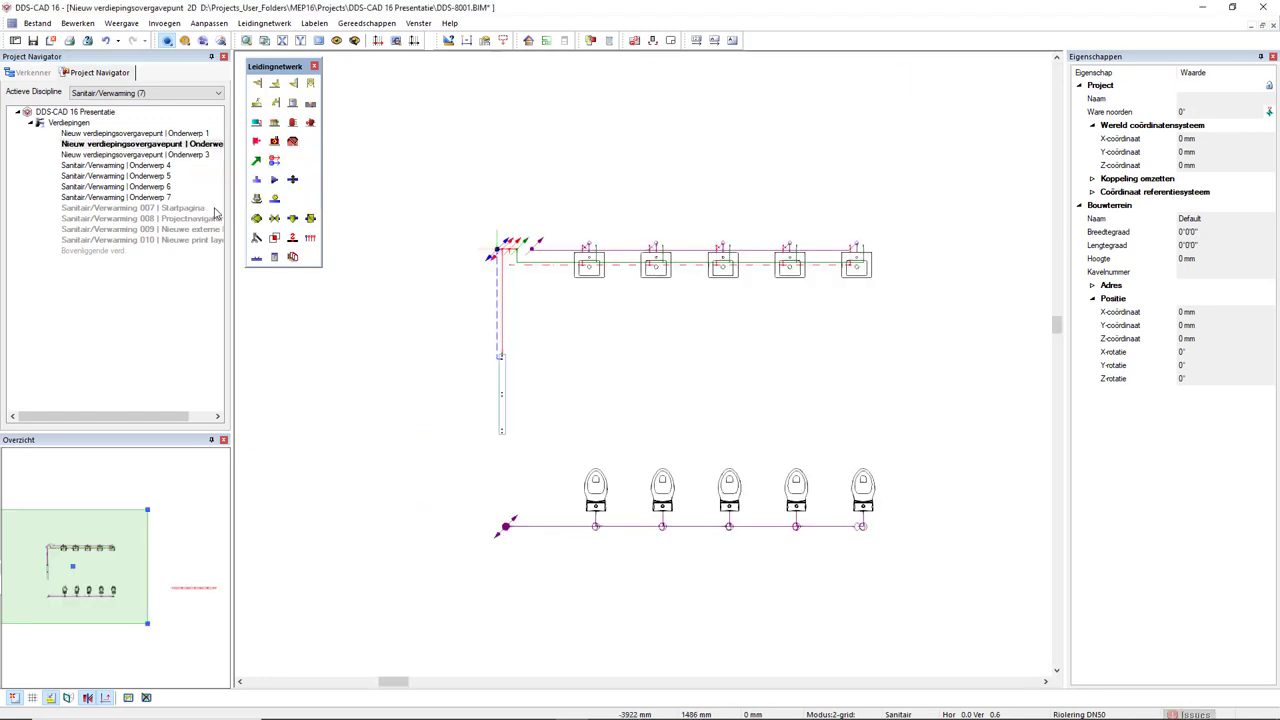
{"action": "left_click", "coordinate": [674, 396]}
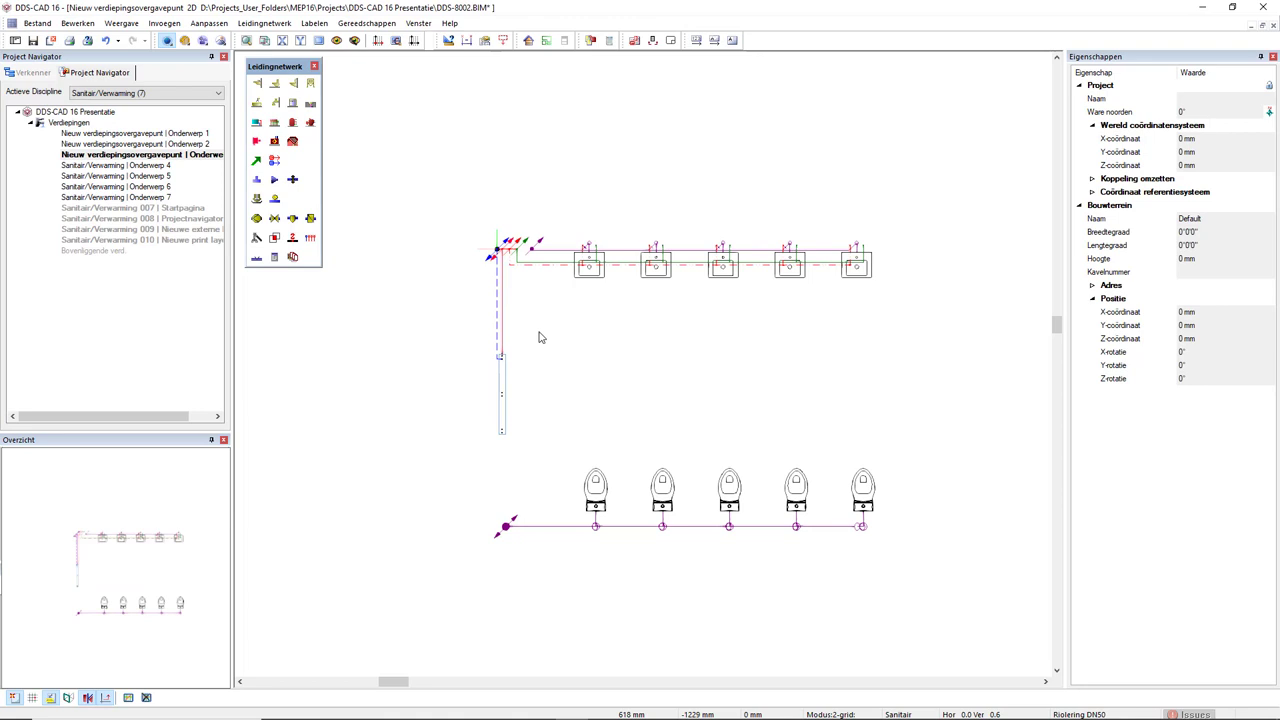
Compare the Onderwerp 2 and Onderwerp 3 floors, then bring up the Actieve Discipline list.
{"action": "scroll", "coordinate": [538, 337], "scroll_direction": "down", "scroll_amount": 1}
{"action": "left_click", "coordinate": [192, 146]}
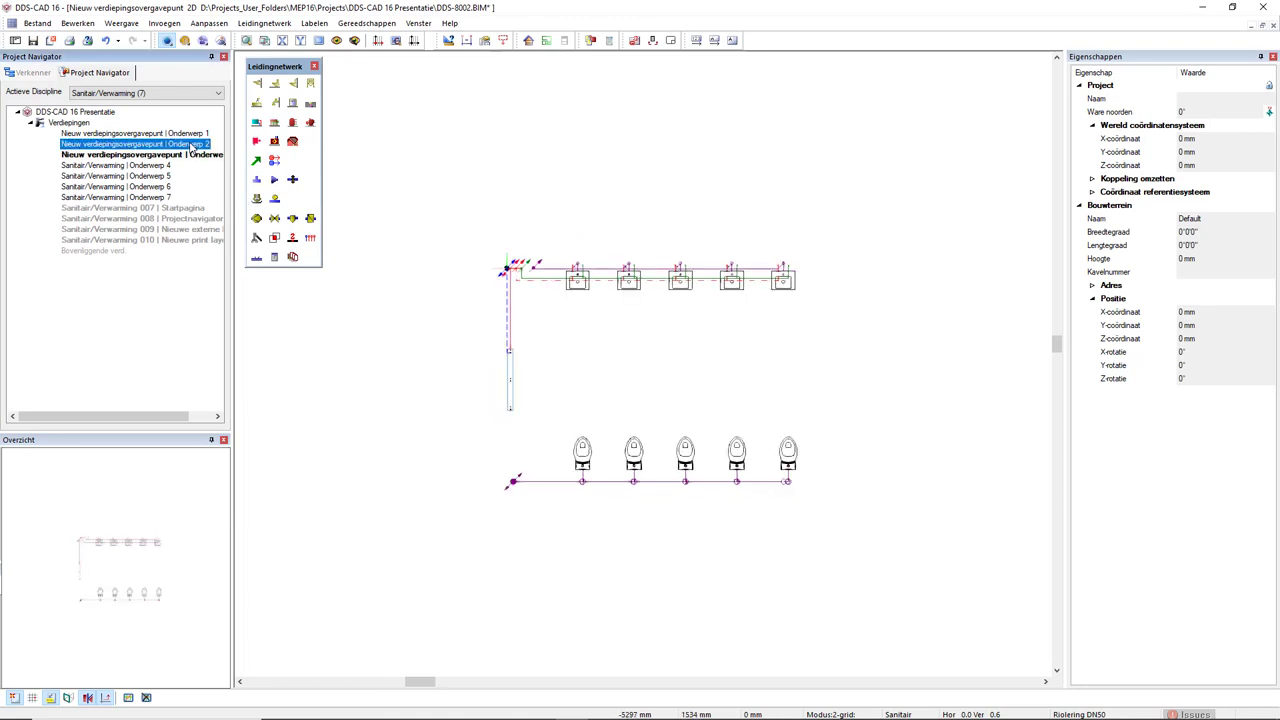
{"action": "left_click", "coordinate": [184, 157]}
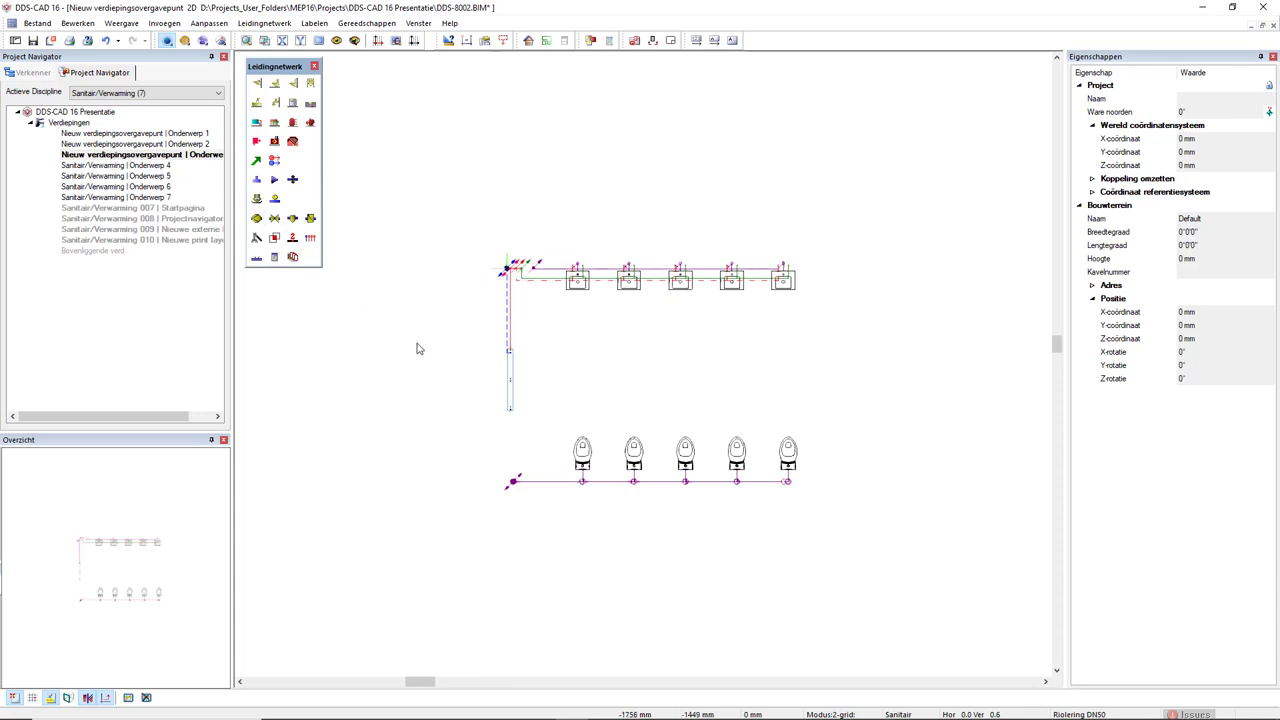
{"action": "left_click", "coordinate": [175, 95]}
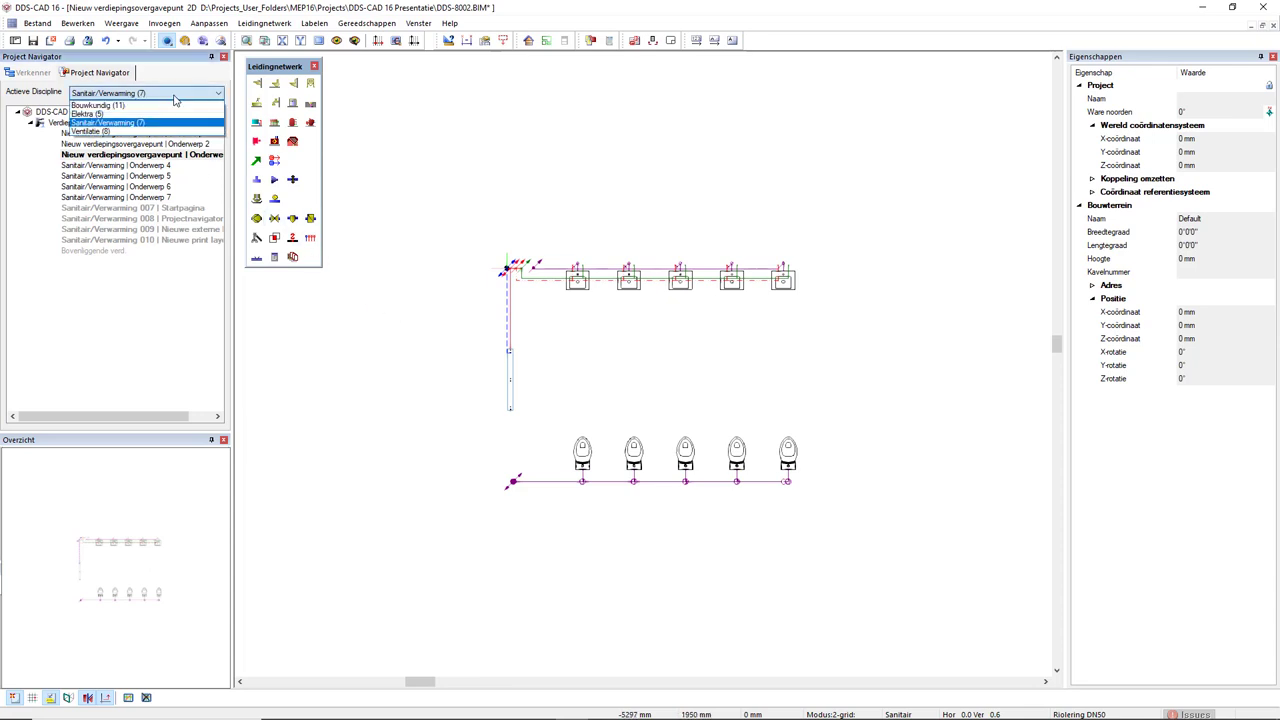
Switch to Ventilatie and inspect the three ducts on ventilation levels 01 and 02.
{"action": "left_click", "coordinate": [166, 133]}
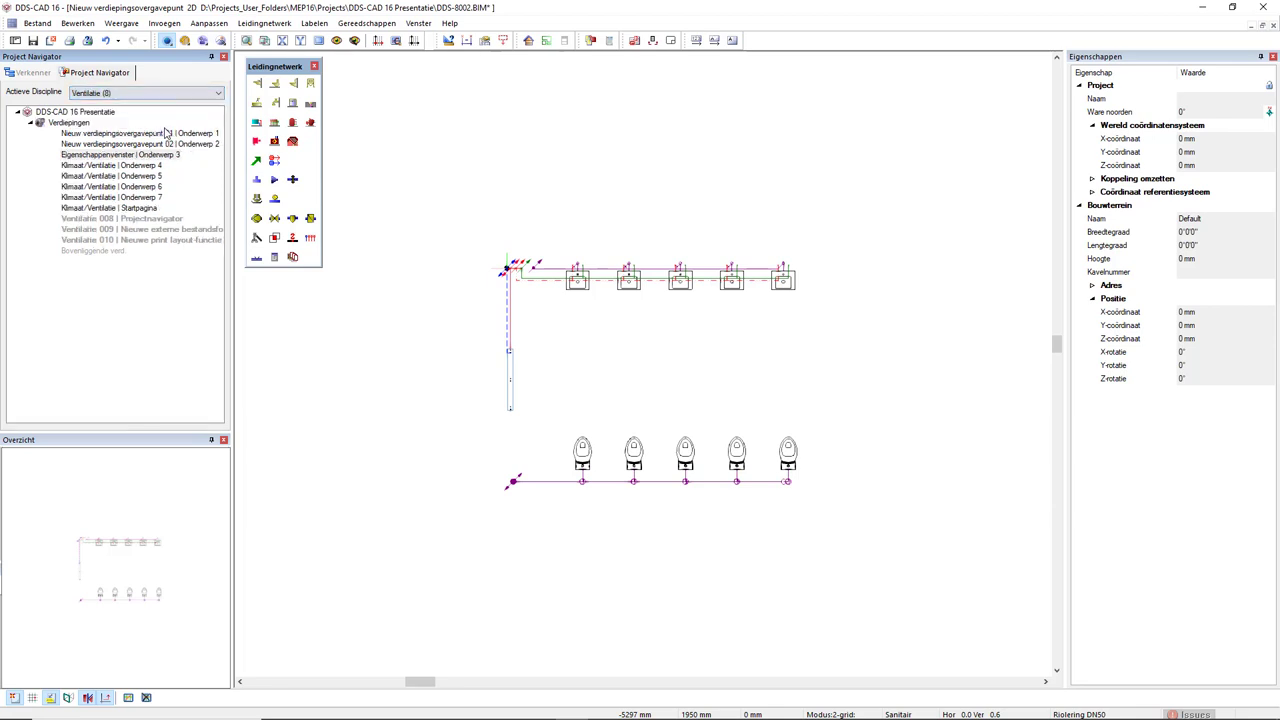
{"action": "double_click", "coordinate": [160, 133]}
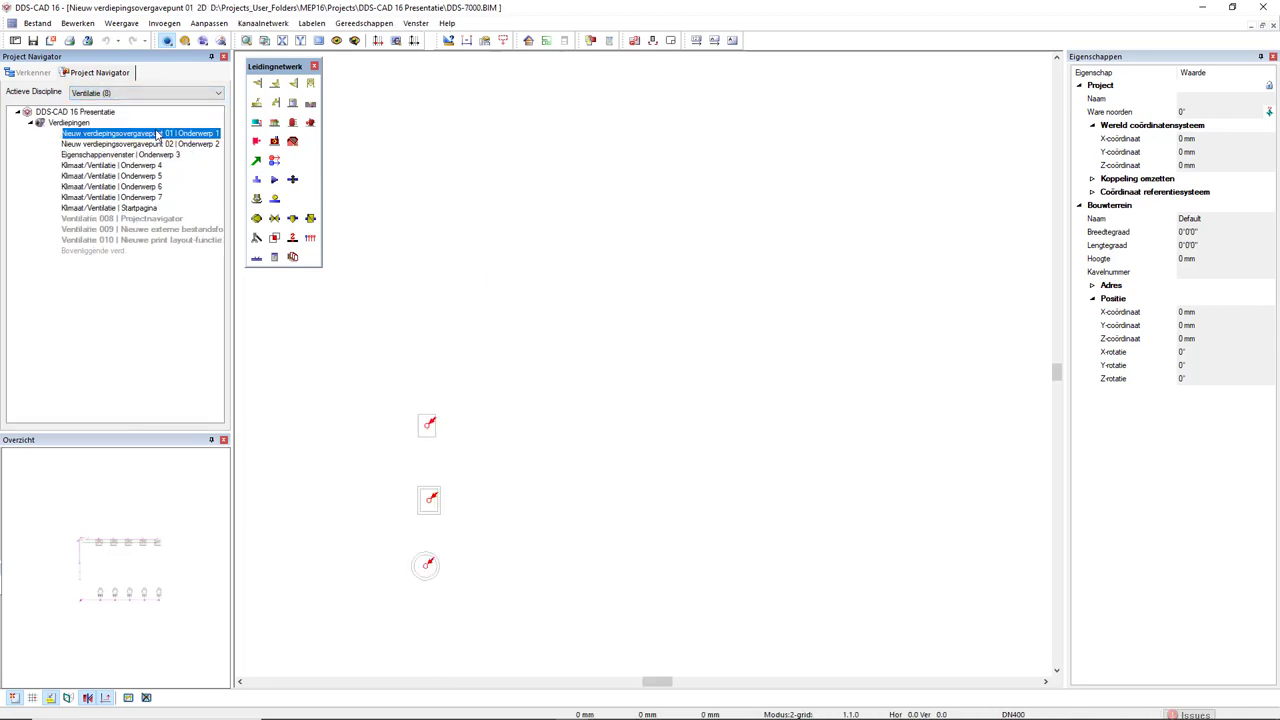
{"action": "double_click", "coordinate": [155, 144]}
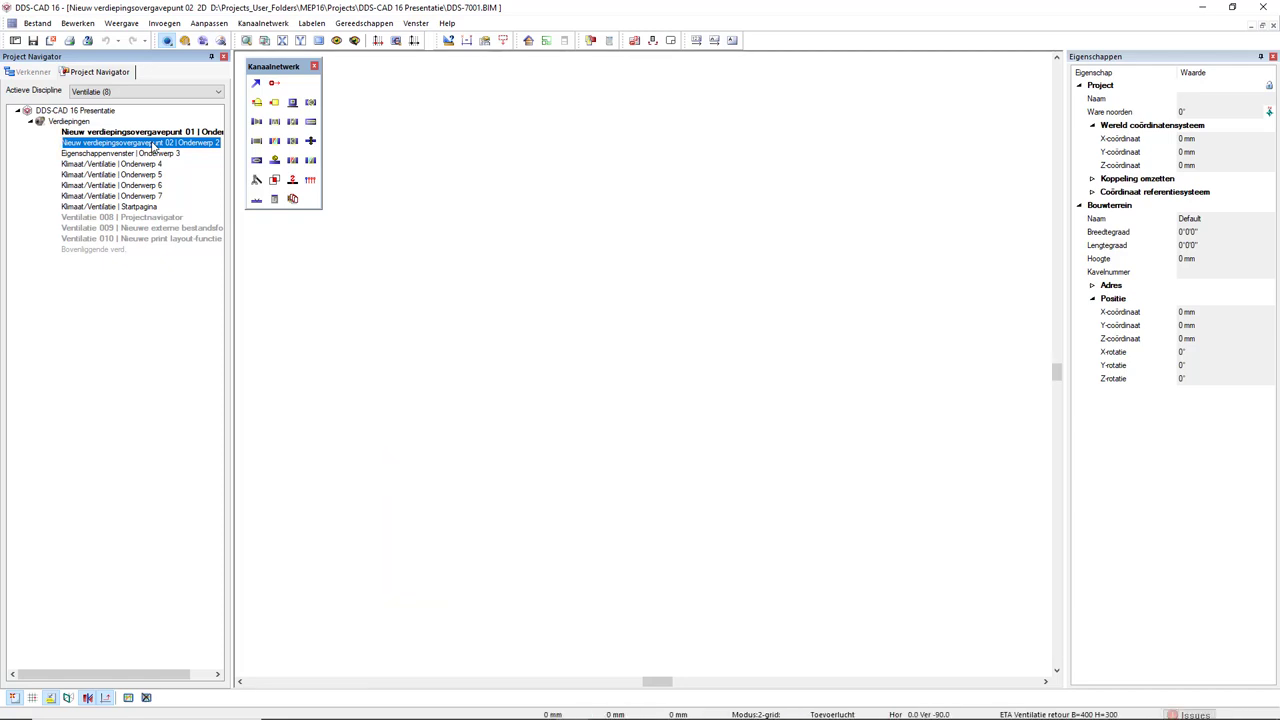
{"action": "left_click_drag", "start_coordinate": [469, 267], "coordinate": [597, 480]}
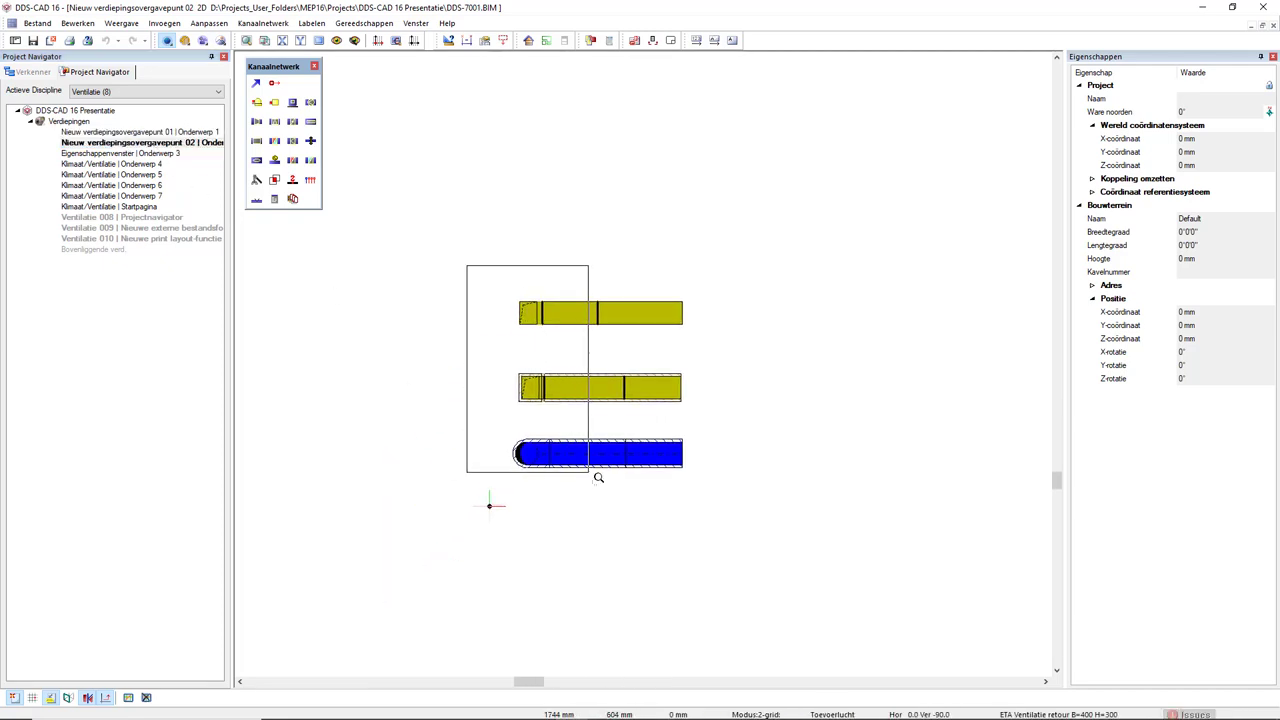
{"action": "middle_click_drag", "start_coordinate": [598, 503], "coordinate": [557, 443]}
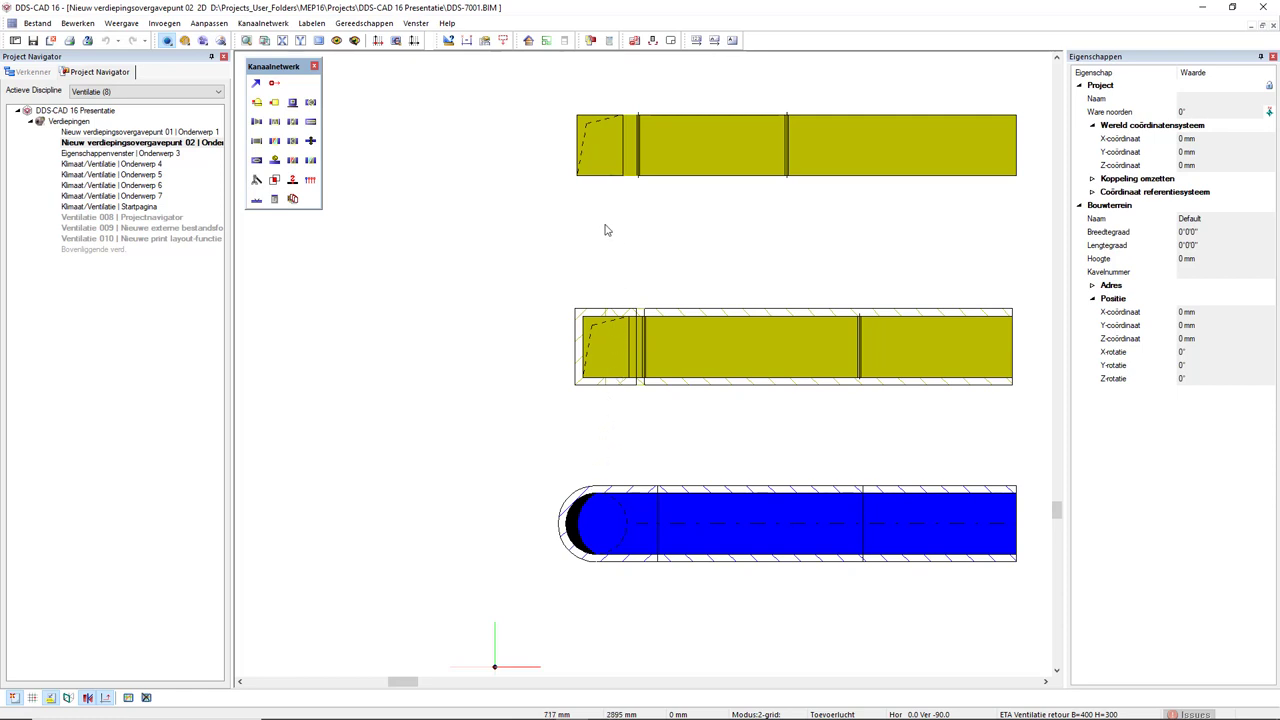
Inspect level 01's three level-transition symbols, then open Eigenschappenvenster | Onderwerp 3 in 3D.
{"action": "left_click", "coordinate": [200, 132]}
{"action": "left_click_drag", "start_coordinate": [369, 402], "coordinate": [486, 516]}
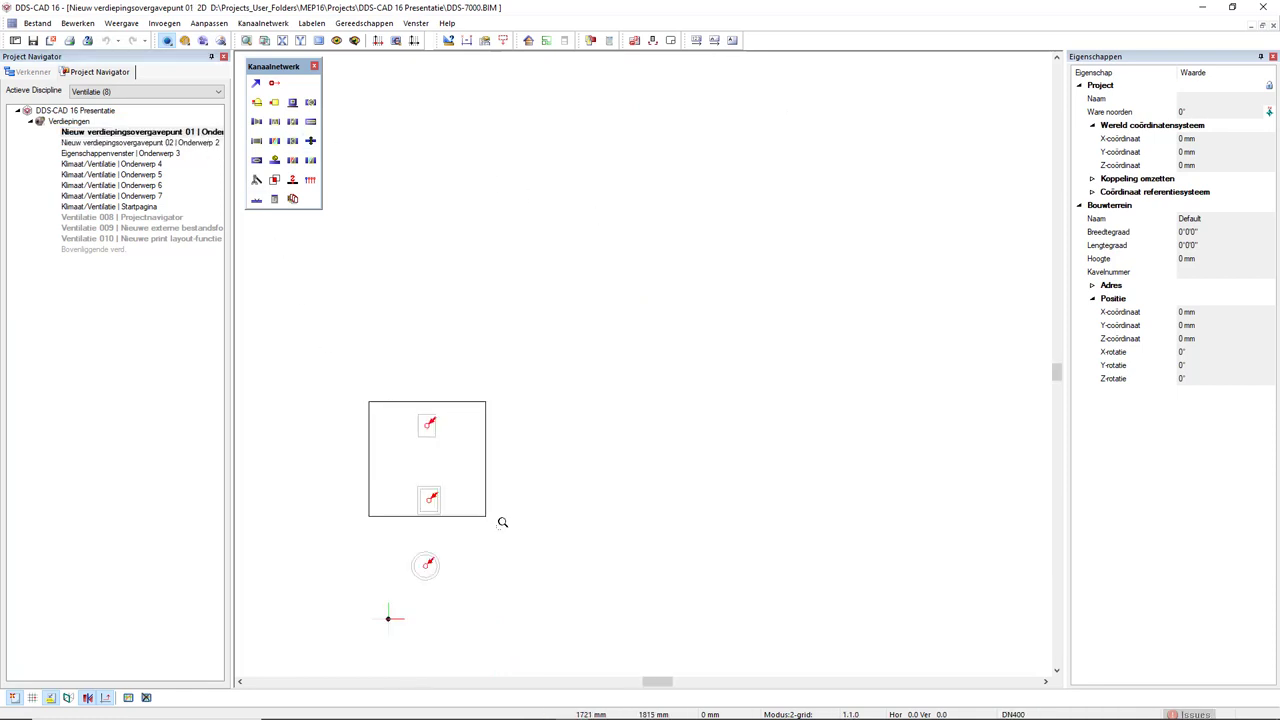
{"action": "middle_click_drag", "start_coordinate": [503, 557], "coordinate": [533, 503]}
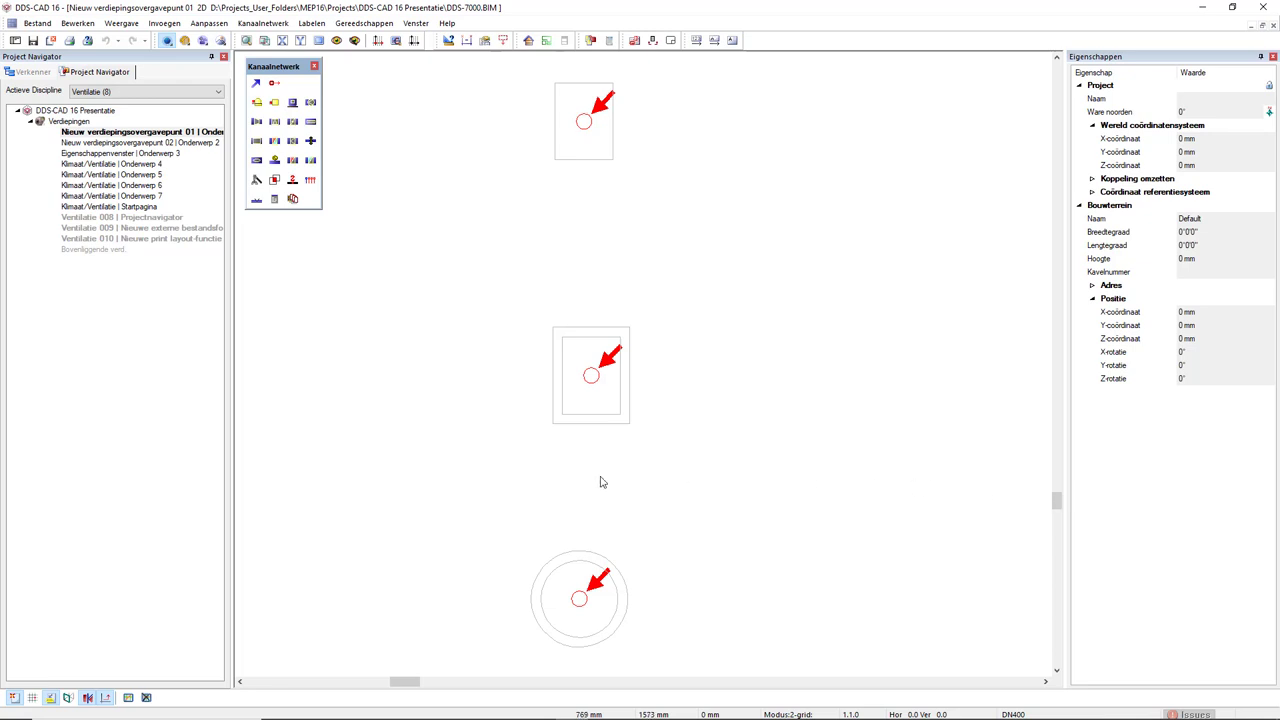
{"action": "double_click", "coordinate": [157, 156]}
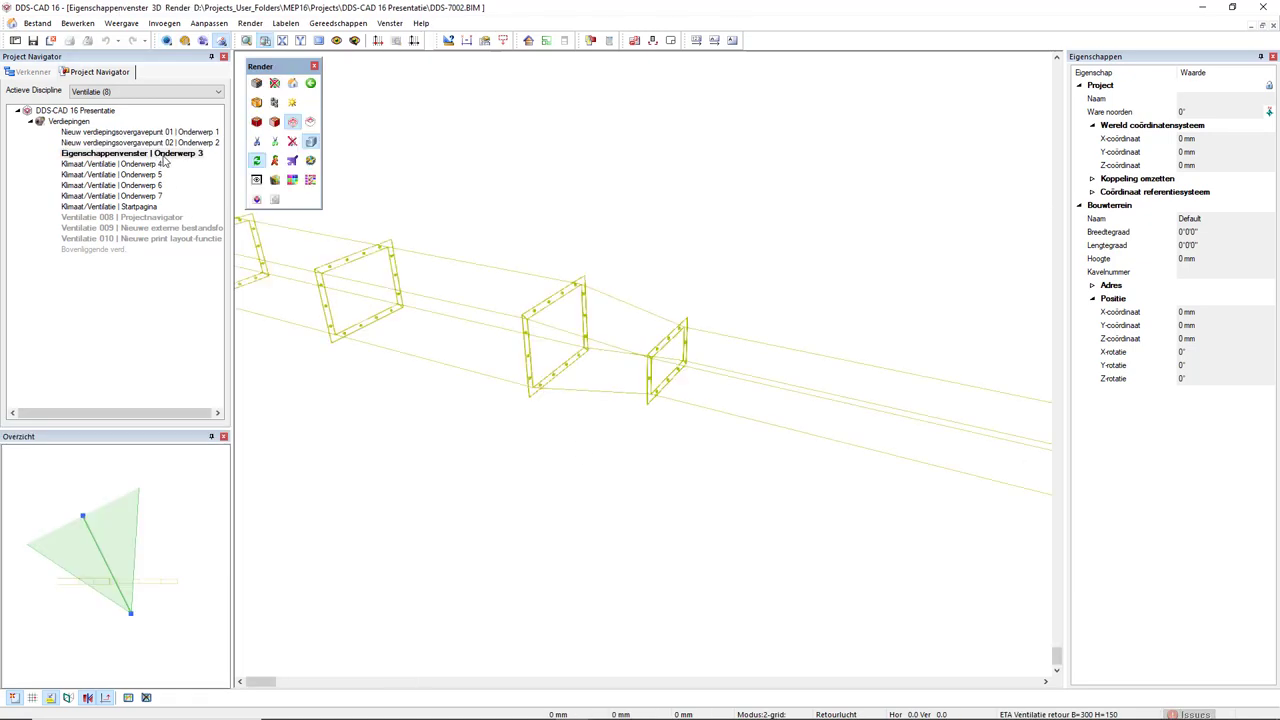
Render the ducts shaded and select the 400x300 to 300x150 mm transition piece.
{"action": "left_click", "coordinate": [275, 122]}
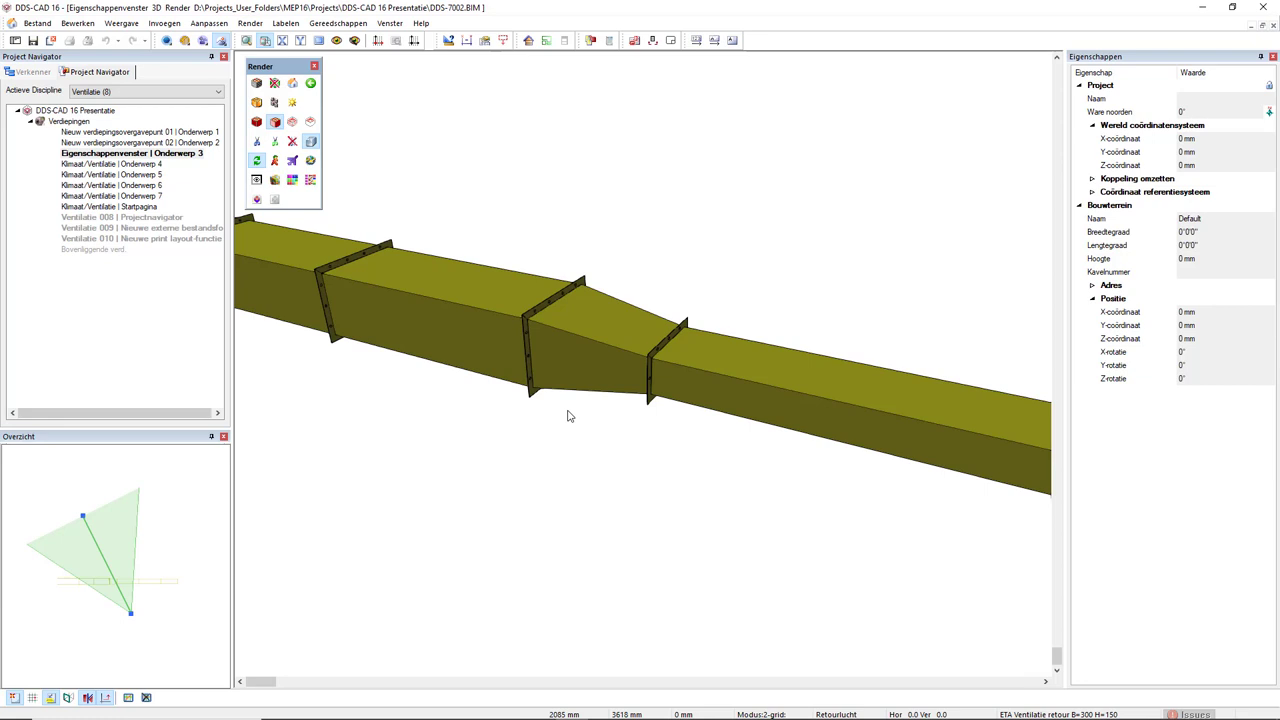
{"action": "left_click", "coordinate": [598, 395]}
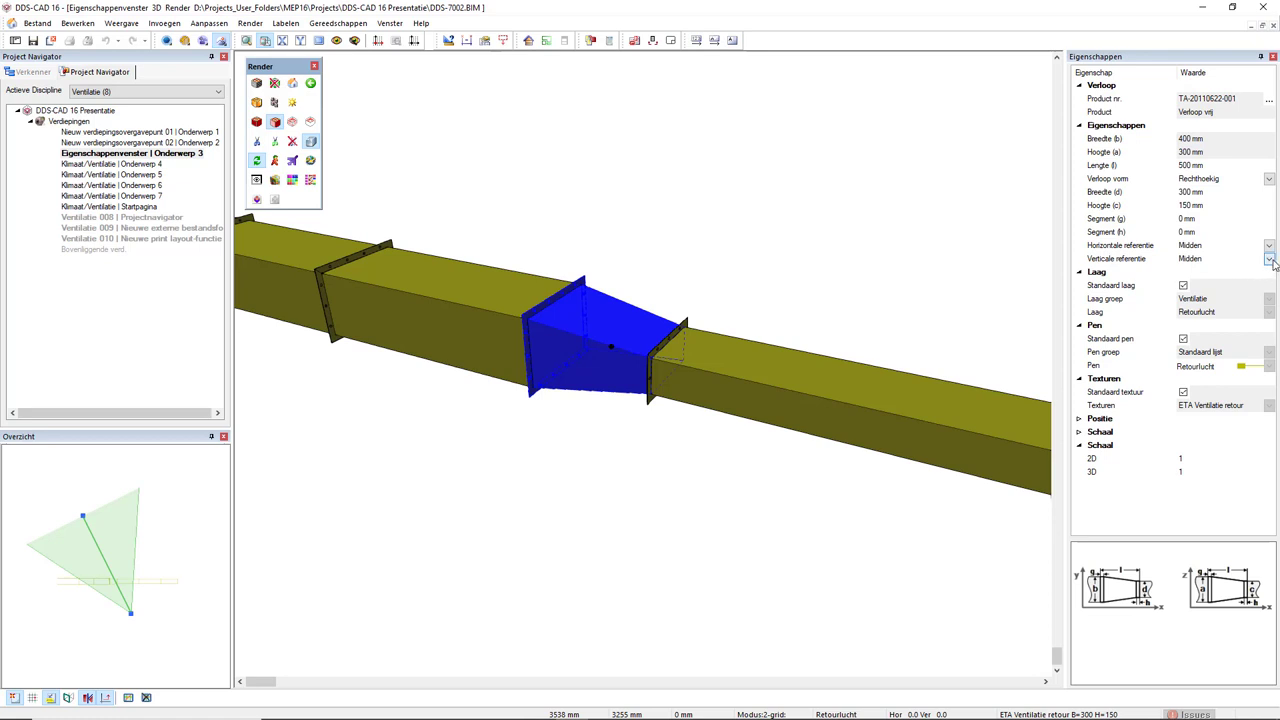
Set the transition's Verticale referentie to Omlaag, outlet width (d) to 200 and Verloop vorm to Rond.
{"action": "left_click", "coordinate": [1270, 259]}
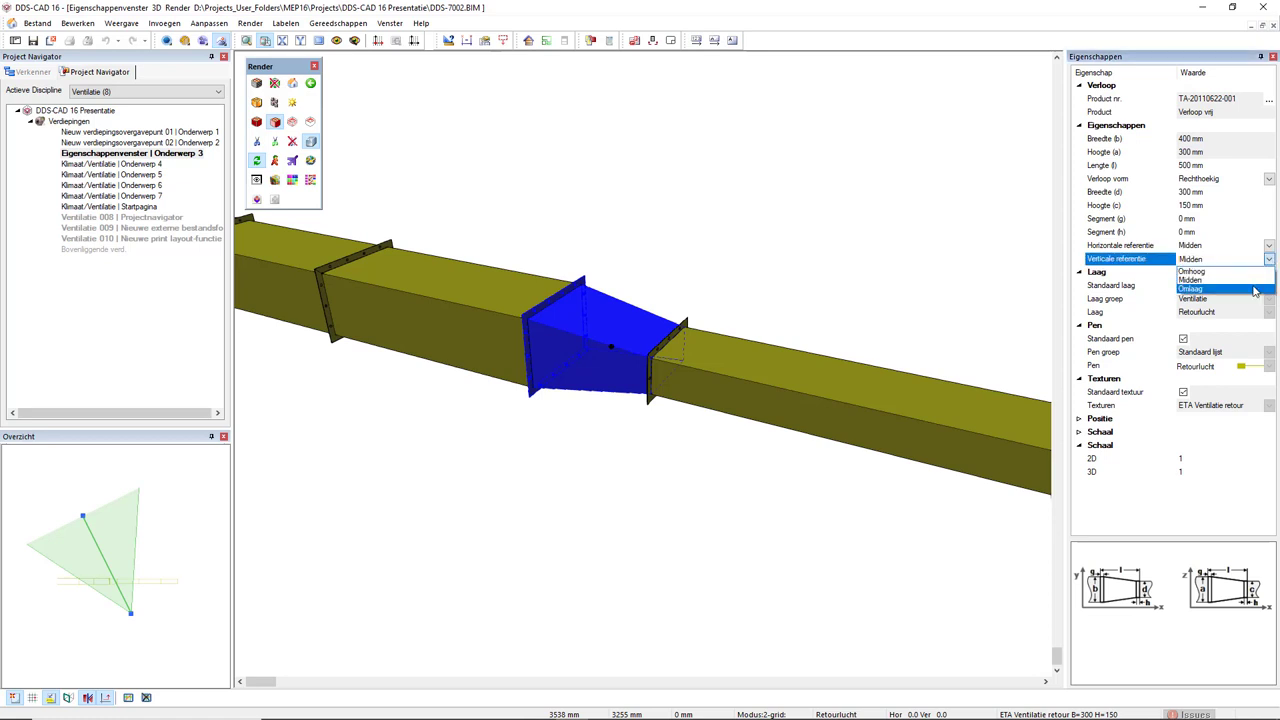
{"action": "left_click", "coordinate": [1255, 290]}
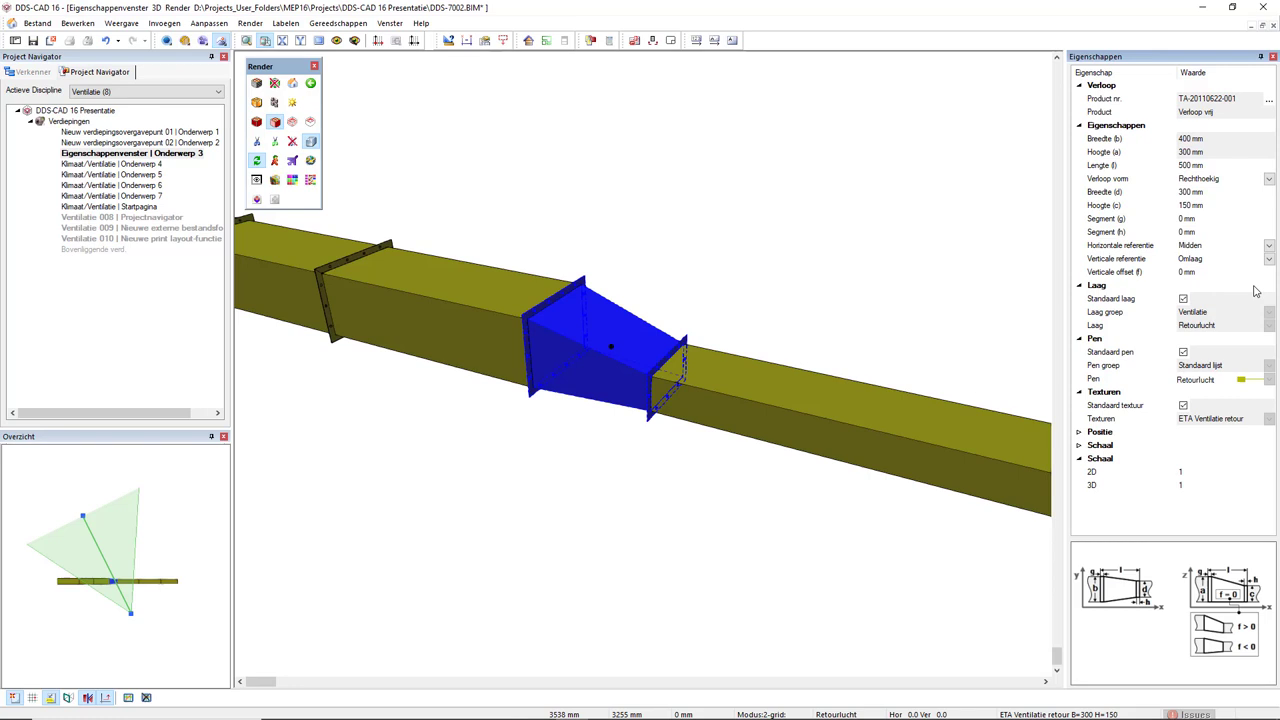
{"action": "left_click", "coordinate": [1190, 193]}
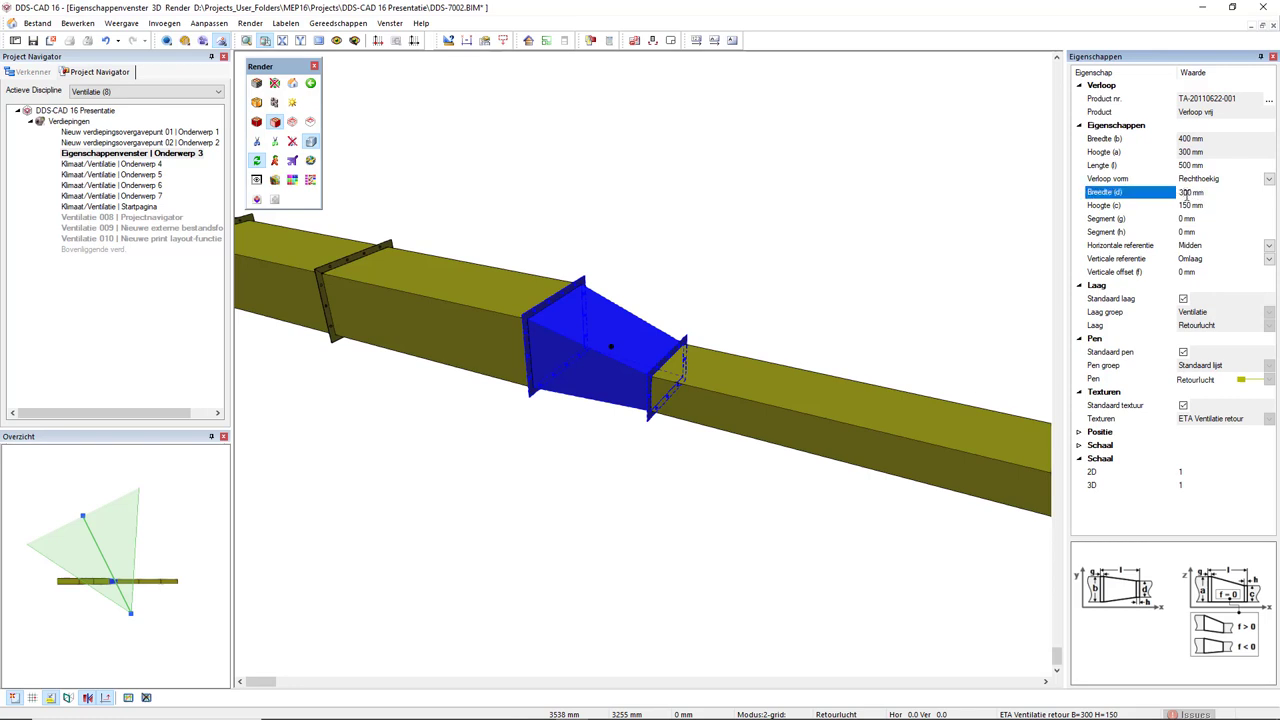
{"action": "type", "text": "200"}
{"action": "key", "text": "Return"}
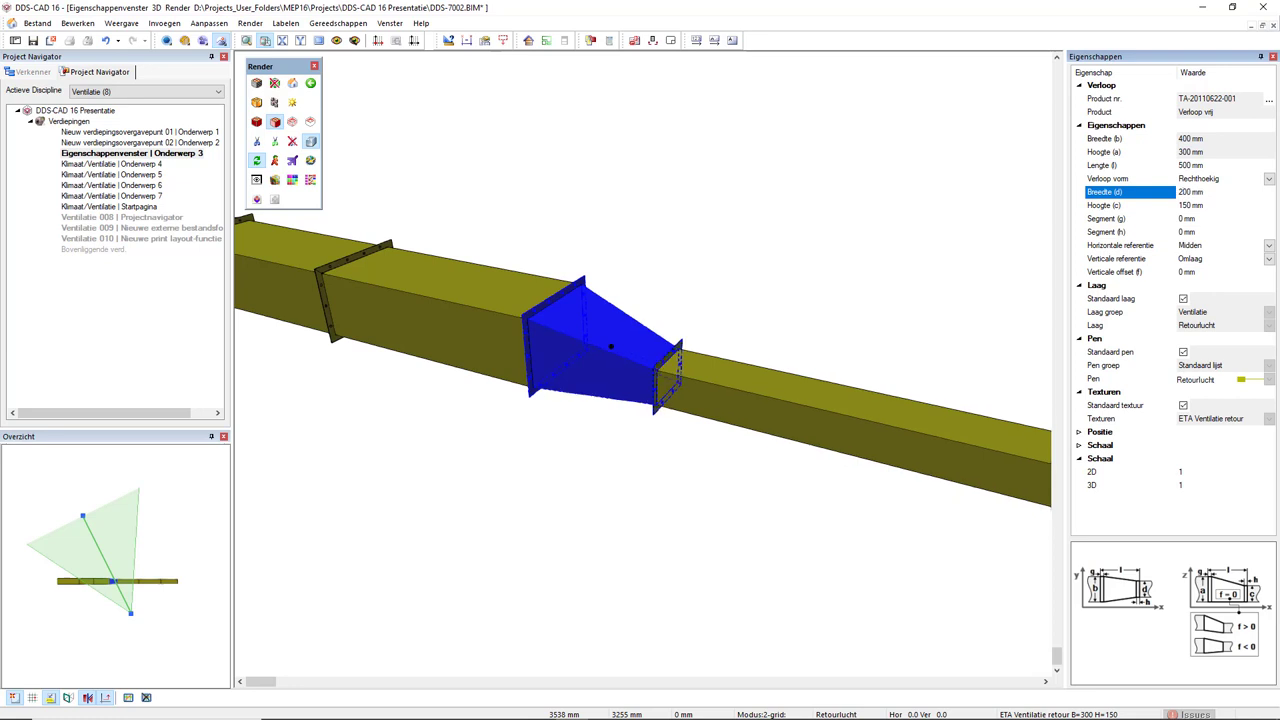
{"action": "left_click", "coordinate": [1268, 179]}
{"action": "left_click", "coordinate": [1249, 201]}
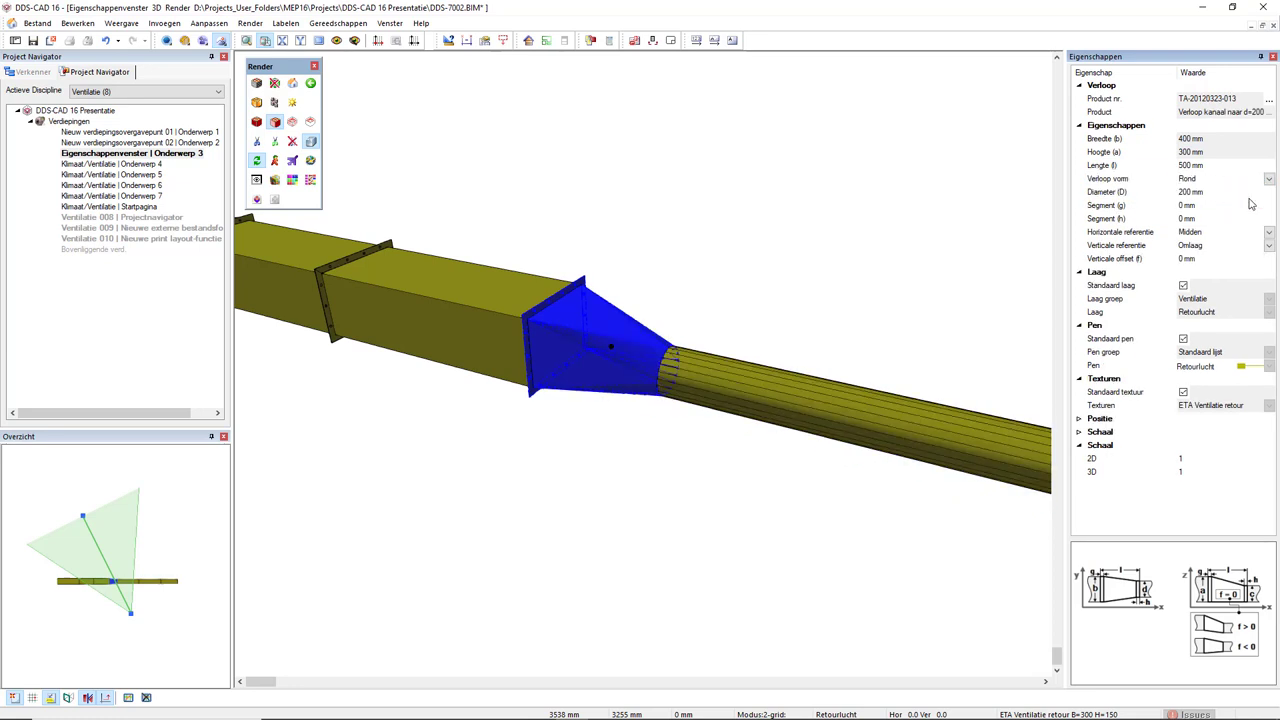